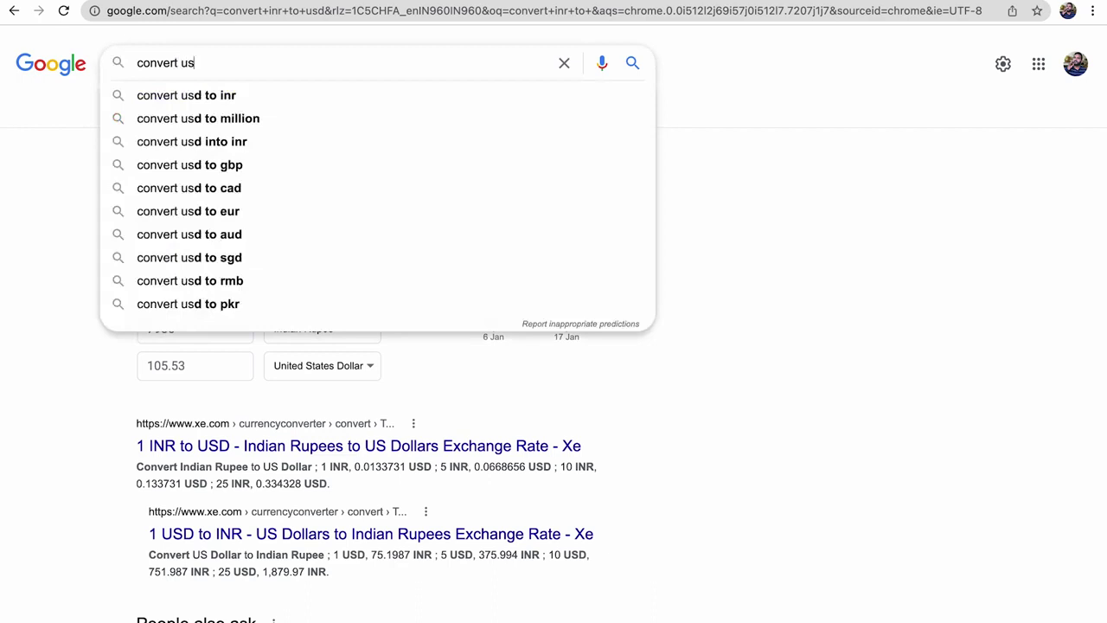
Step: Search Google for "convert usd to inr" and convert 600 United States Dollars to Indian Rupees
{"action": "key", "text": "Down"}
{"action": "key", "text": "Return"}
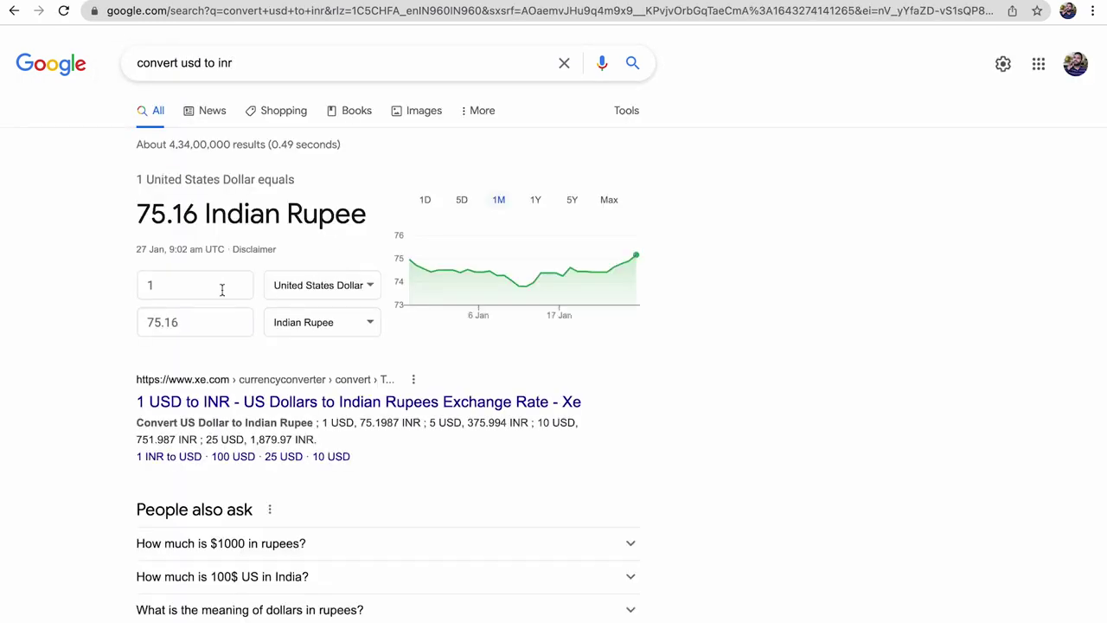
{"action": "left_click", "coordinate": [171, 288]}
{"action": "left_click_drag", "start_coordinate": [138, 283], "coordinate": [191, 282]}
{"action": "key", "text": "BackSpace"}
{"action": "type", "text": "600"}
{"action": "left_click_drag", "start_coordinate": [195, 323], "coordinate": [106, 326]}
{"action": "left_click", "coordinate": [105, 327]}
{"action": "left_click_drag", "start_coordinate": [168, 285], "coordinate": [115, 290]}
{"action": "left_click", "coordinate": [108, 290]}
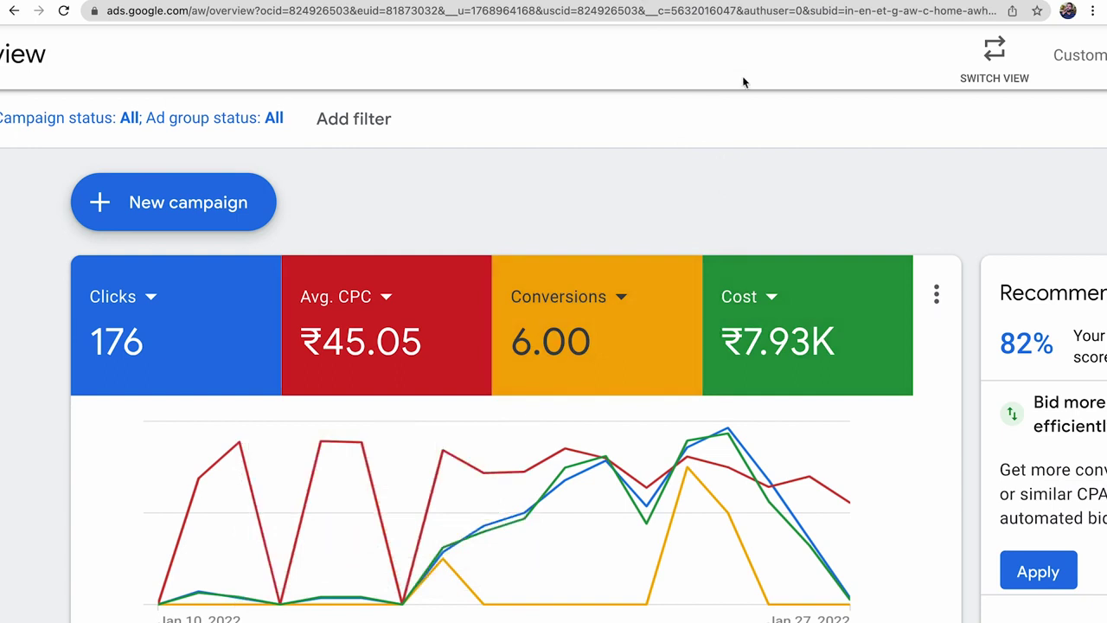
Step: Switch to the Google Ads account holding the Jaipur Stone Supplier campaign and change it to the full Overview view
{"action": "scroll", "coordinate": [612, 61], "scroll_direction": "right", "scroll_amount": 8}
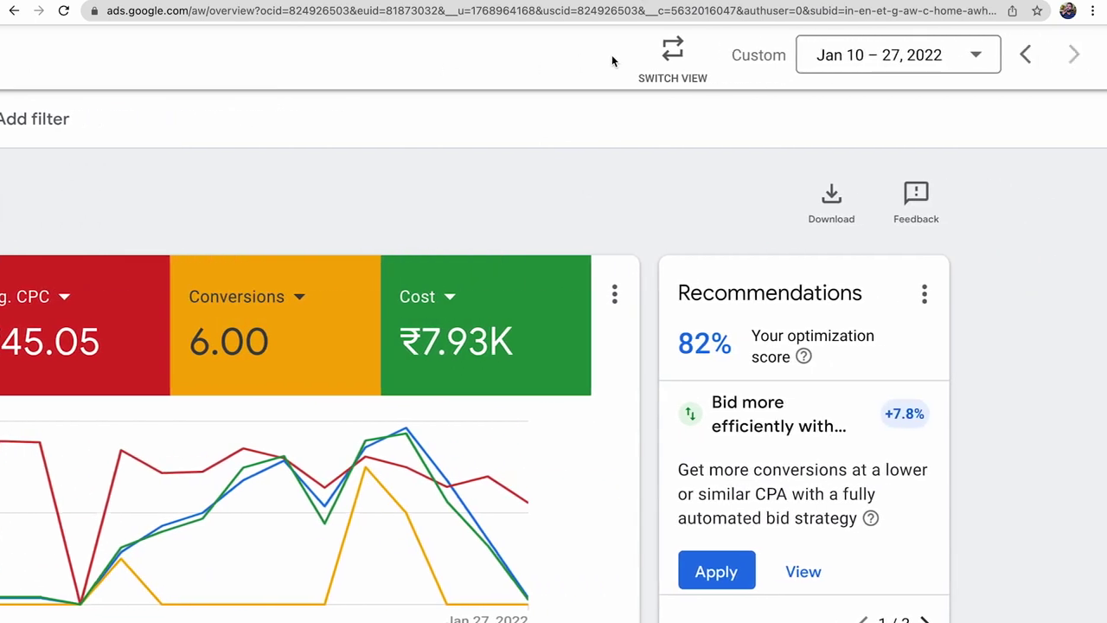
{"action": "scroll", "coordinate": [890, 80], "scroll_direction": "up", "scroll_amount": 2}
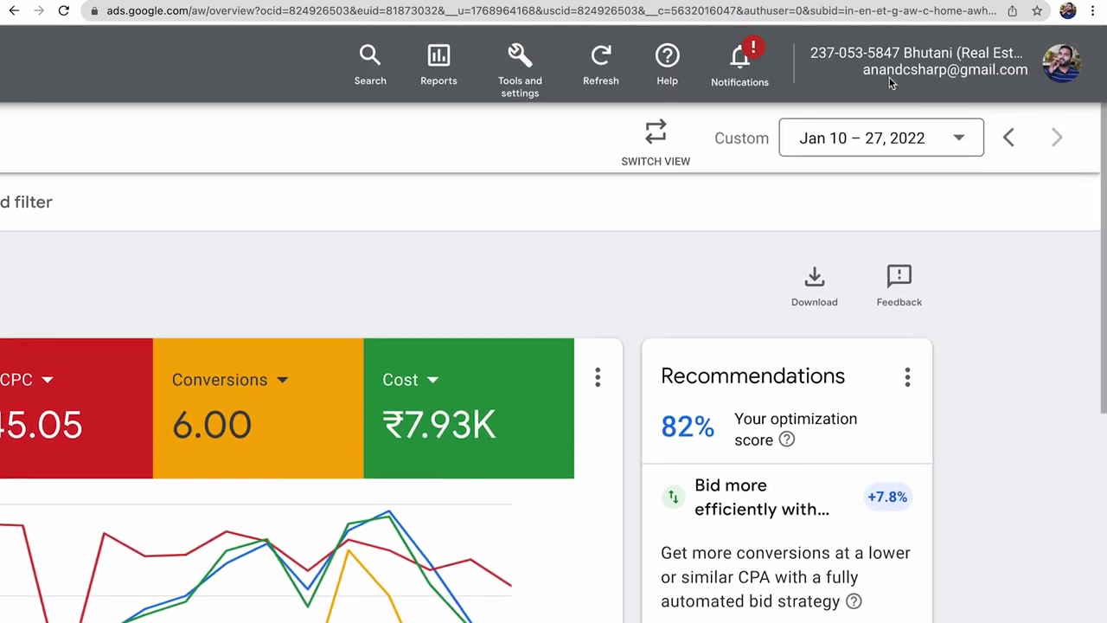
{"action": "left_click", "coordinate": [1062, 71]}
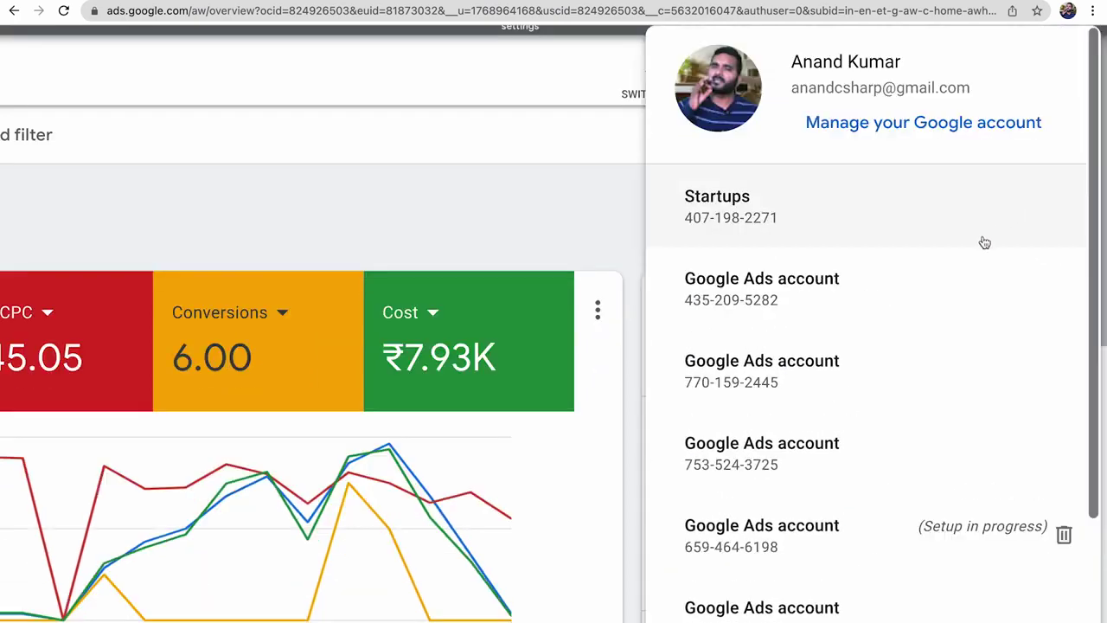
{"action": "left_click", "coordinate": [903, 372]}
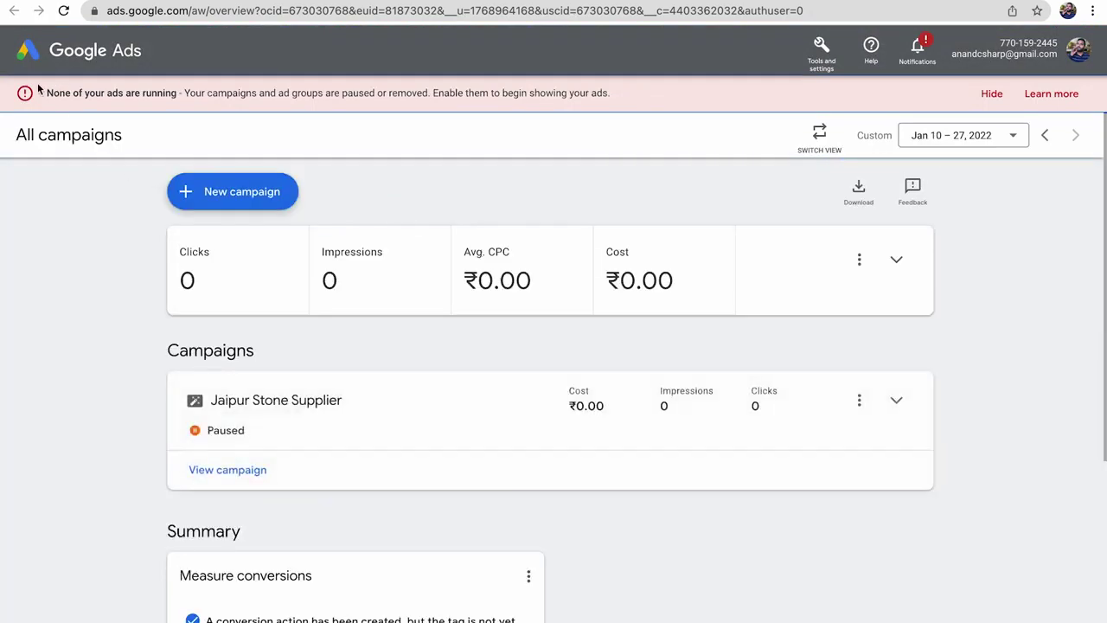
{"action": "left_click", "coordinate": [820, 134]}
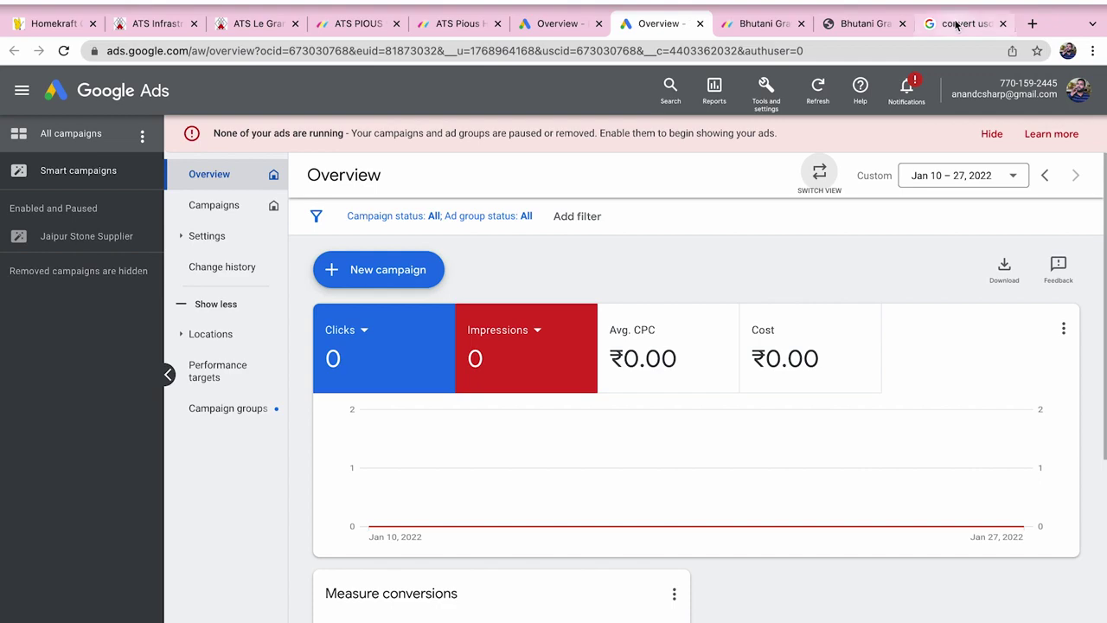
Step: Open the ClickBank website in place of the currency conversion page
{"action": "left_click", "coordinate": [960, 23]}
{"action": "left_click", "coordinate": [658, 52]}
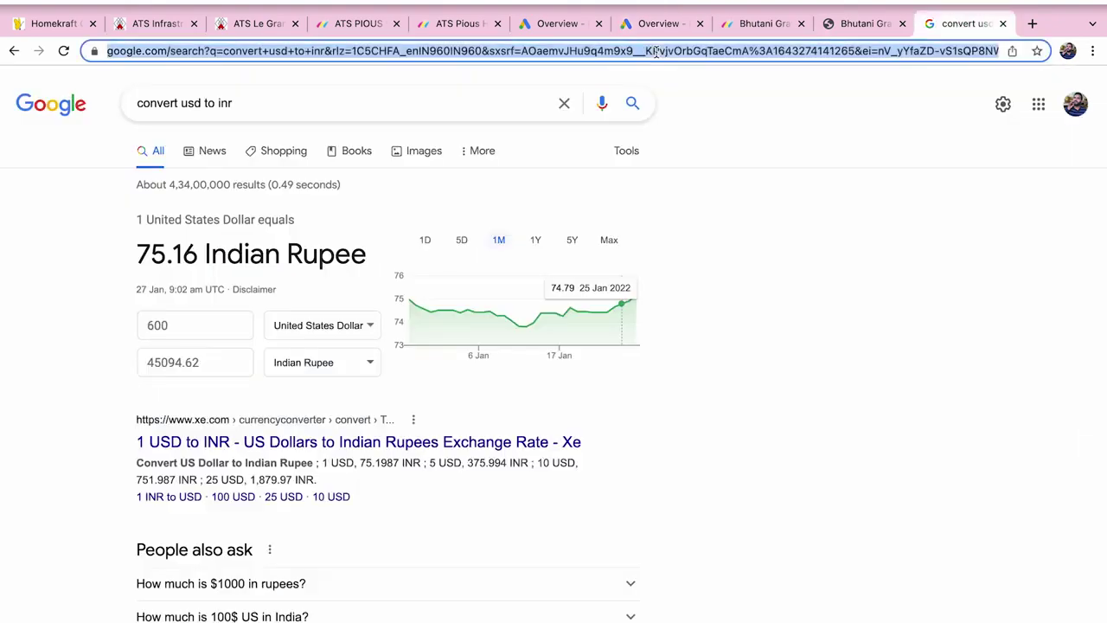
{"action": "type", "text": "click"}
{"action": "key", "text": "Return"}
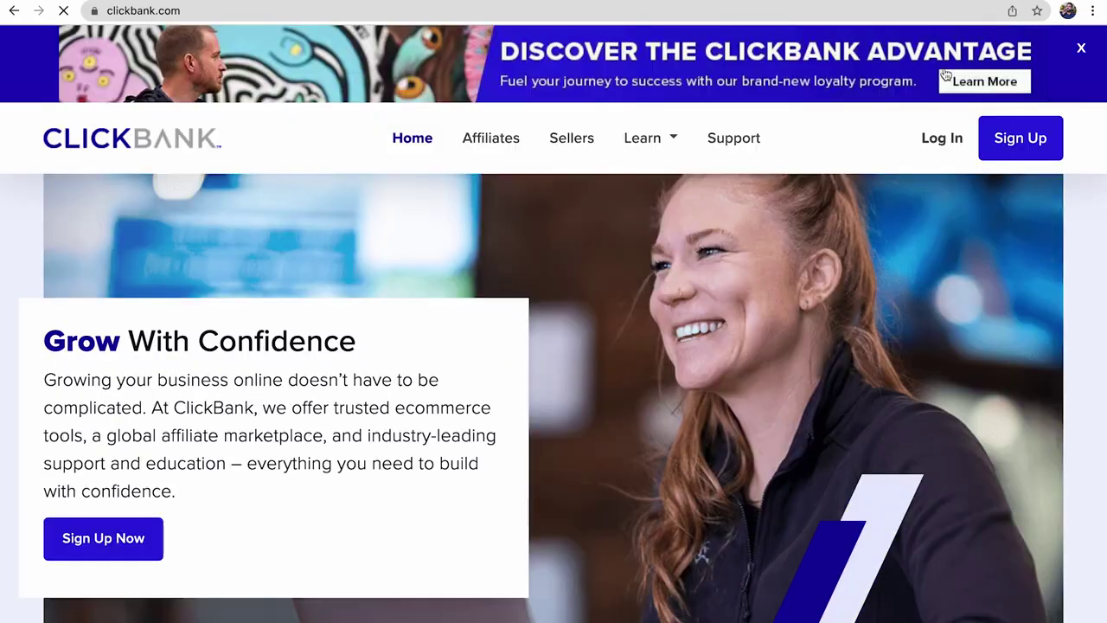
Step: Sign in to the ClickBank account with the prefilled login details
{"action": "left_click", "coordinate": [951, 76]}
{"action": "key", "text": "alt+Left"}
{"action": "left_click", "coordinate": [959, 141]}
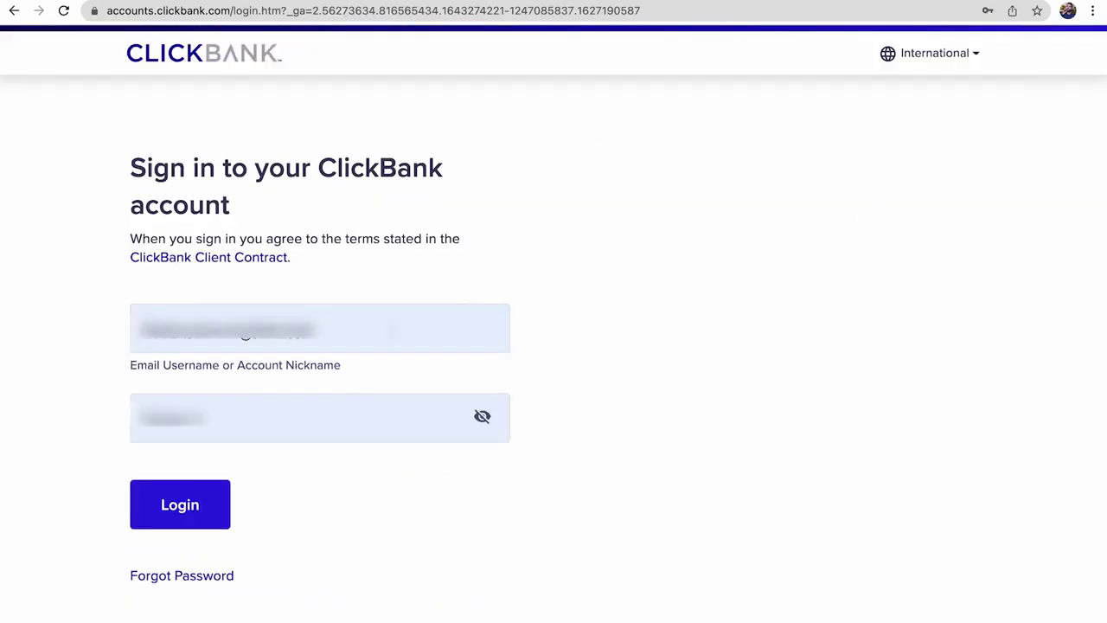
{"action": "left_click", "coordinate": [210, 498]}
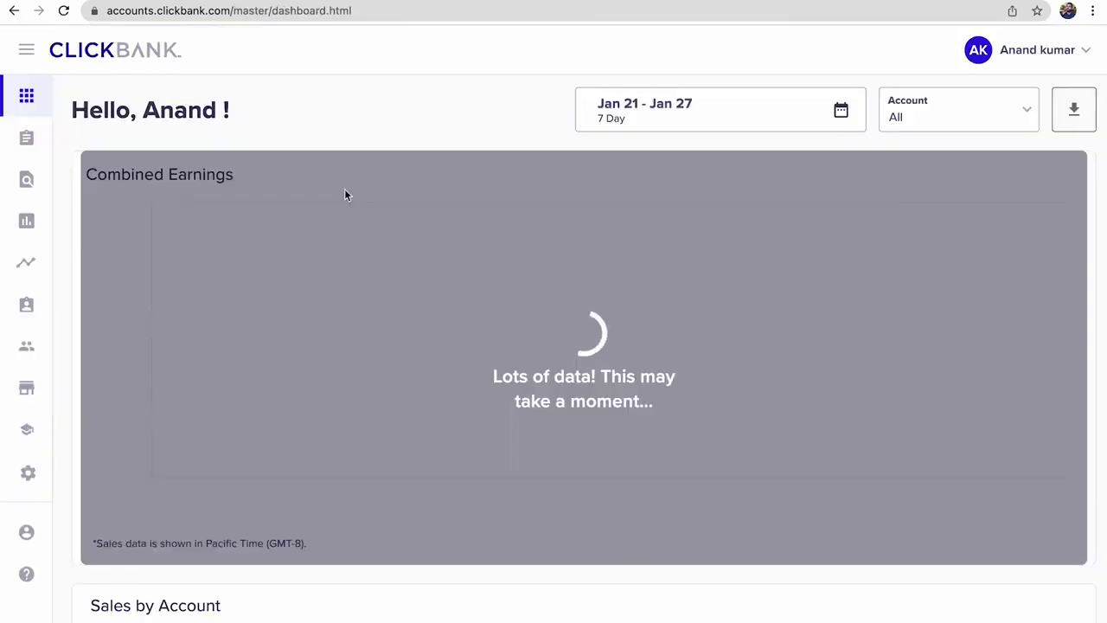
Step: Review the dashboard's sales by account and the net balance and status of the most recent paycheck
{"action": "scroll", "coordinate": [342, 613], "scroll_direction": "down", "scroll_amount": 5}
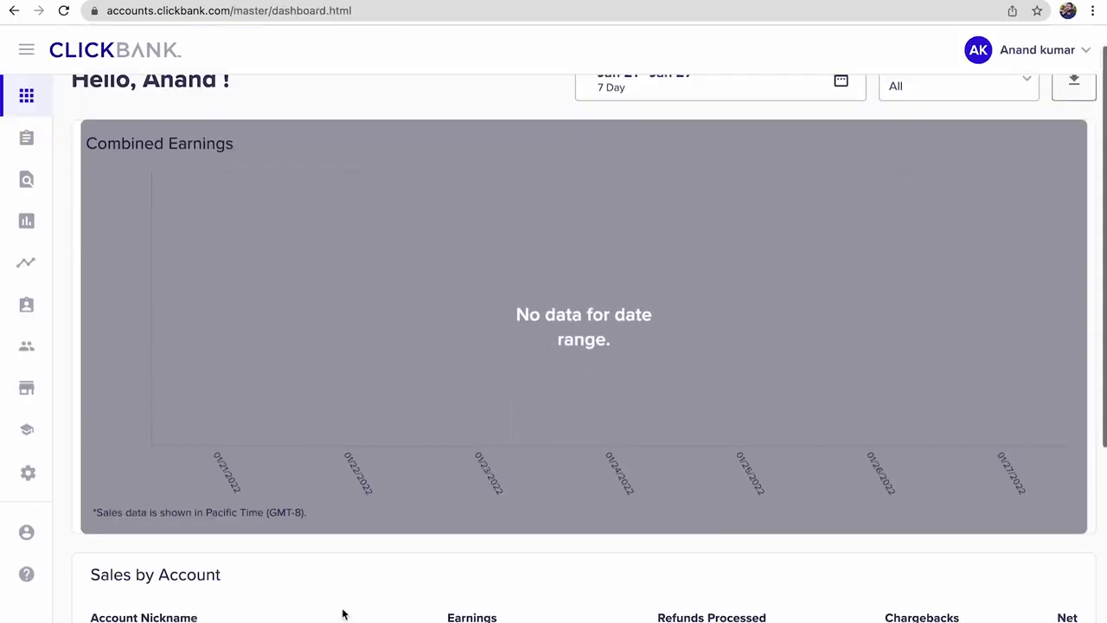
{"action": "scroll", "coordinate": [342, 614], "scroll_direction": "down", "scroll_amount": 1}
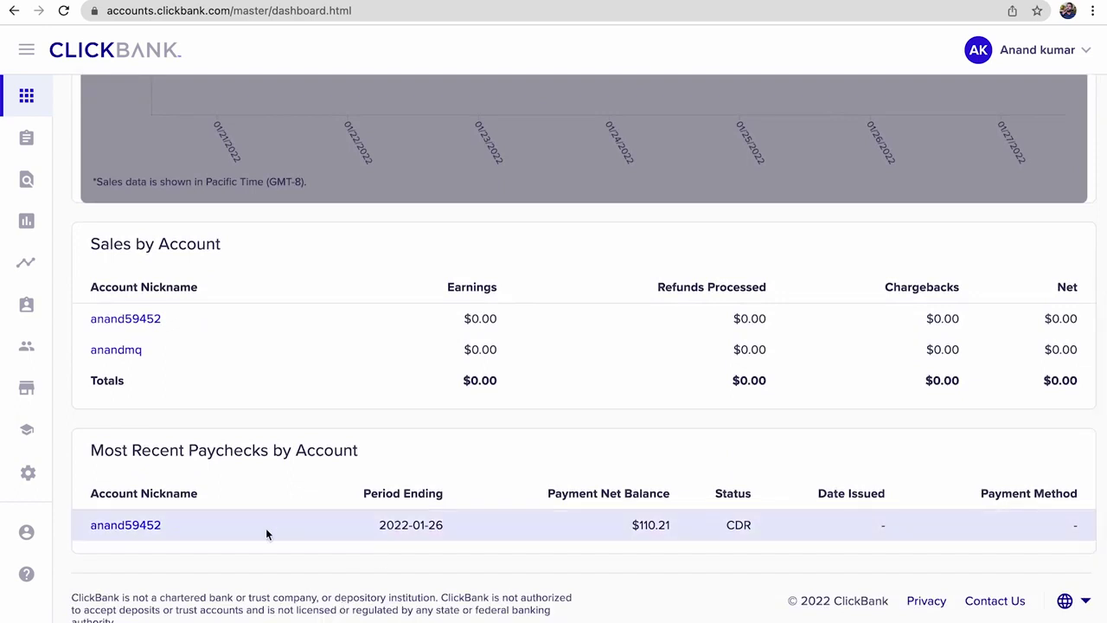
{"action": "left_click_drag", "start_coordinate": [671, 529], "coordinate": [719, 533]}
{"action": "left_click", "coordinate": [627, 531]}
{"action": "left_click", "coordinate": [750, 525]}
{"action": "double_click", "coordinate": [738, 525]}
{"action": "left_click", "coordinate": [738, 525]}
{"action": "left_click_drag", "start_coordinate": [752, 525], "coordinate": [800, 530]}
{"action": "left_click", "coordinate": [727, 525]}
{"action": "mouse_move", "coordinate": [700, 534]}
{"action": "left_mouse_down"}
{"action": "mouse_move", "coordinate": [127, 522]}
{"action": "mouse_move", "coordinate": [700, 536]}
{"action": "left_mouse_up"}
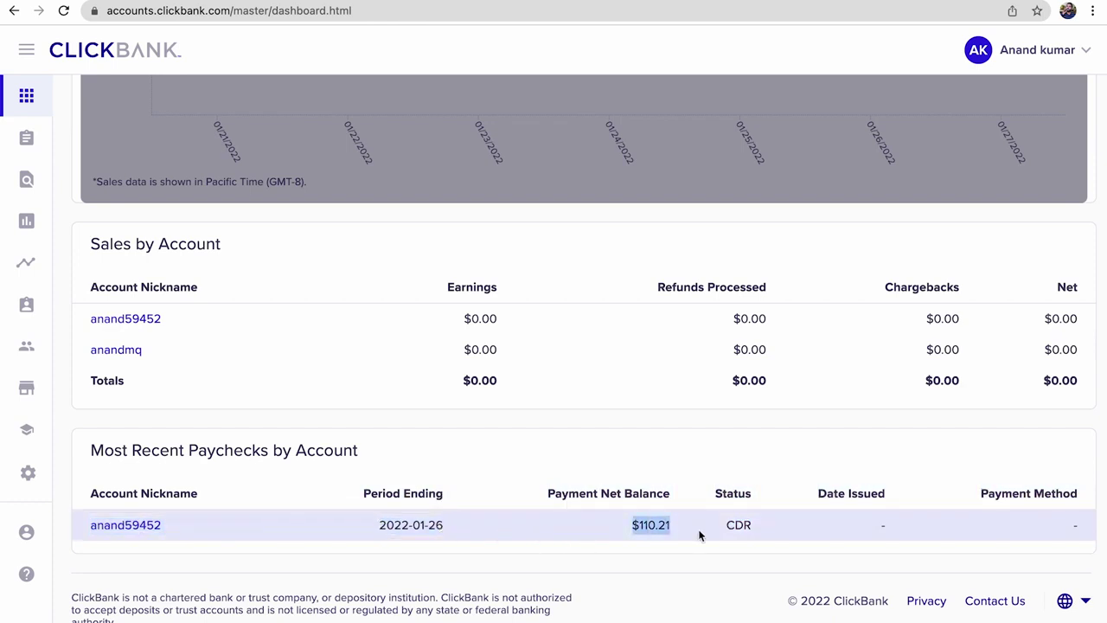
{"action": "left_click", "coordinate": [700, 536]}
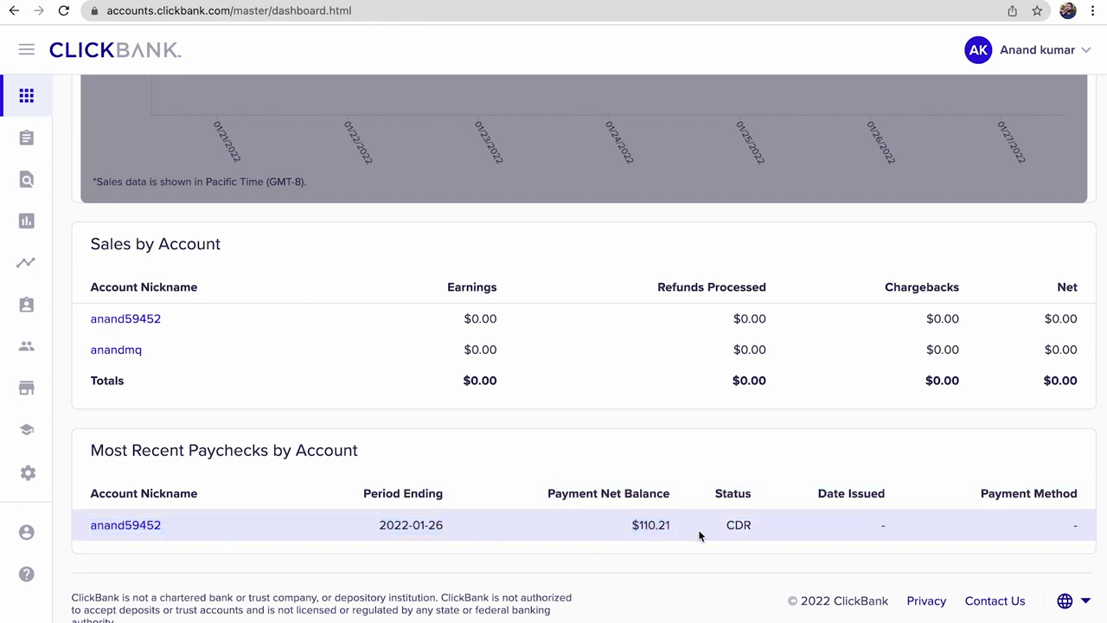
{"action": "scroll", "coordinate": [700, 536], "scroll_direction": "up", "scroll_amount": 5}
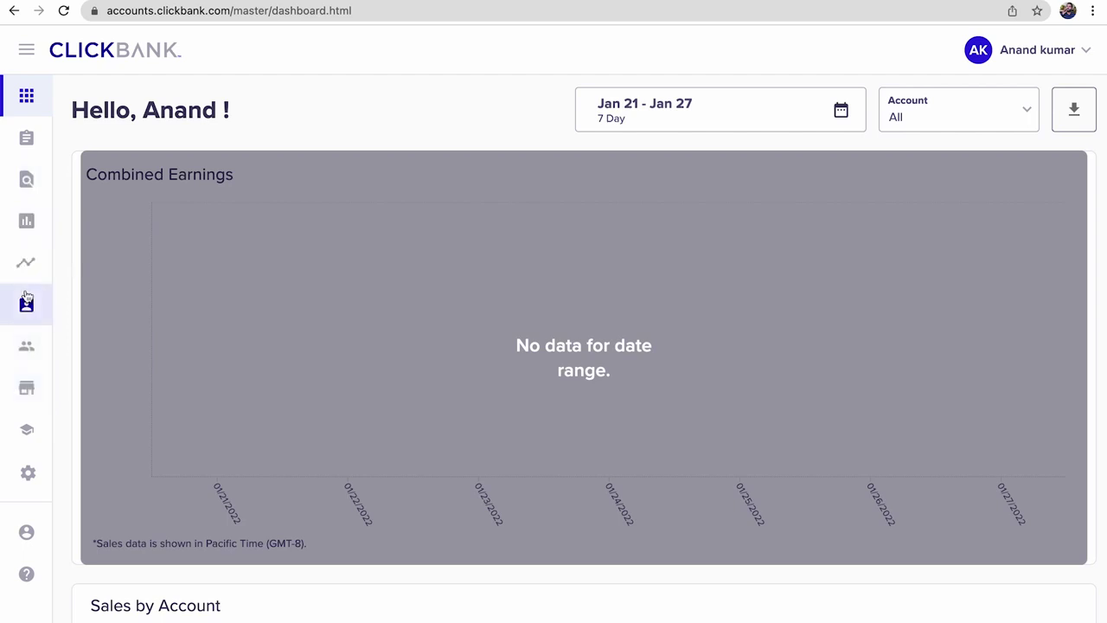
Step: Open the ClickBank affiliate marketplace and list all products sorted by Gravity
{"action": "left_click", "coordinate": [36, 345]}
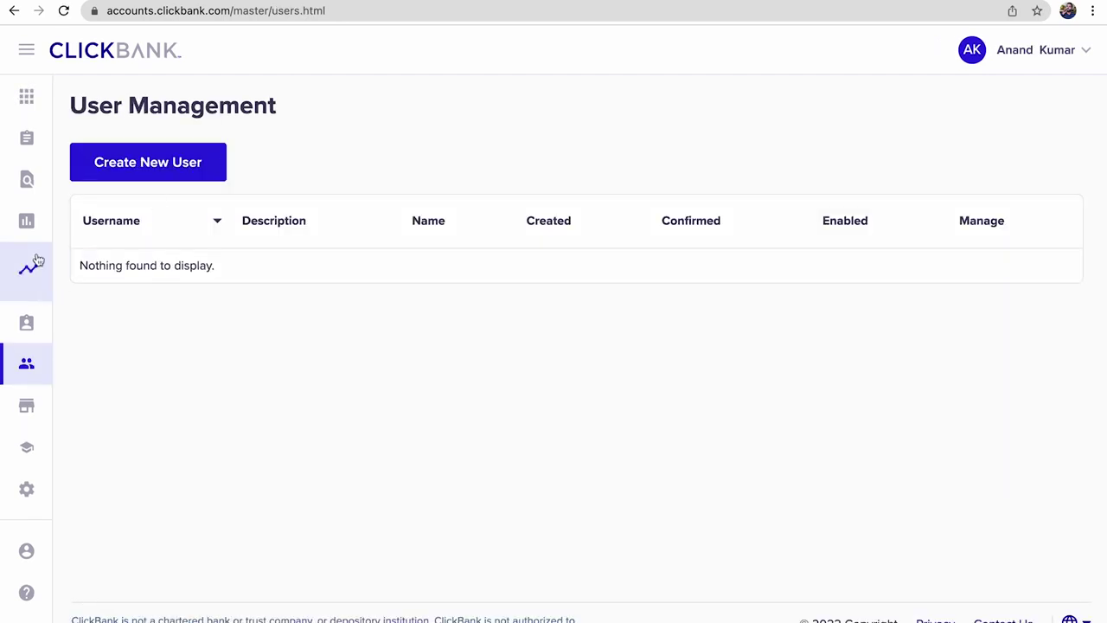
{"action": "left_click", "coordinate": [27, 407]}
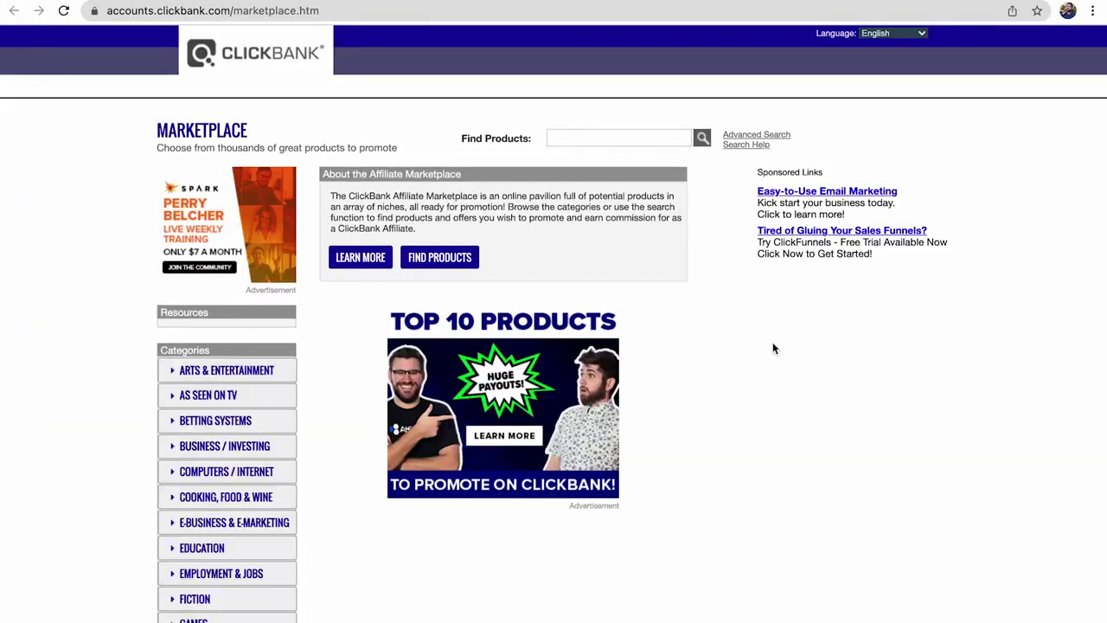
{"action": "left_click", "coordinate": [703, 138]}
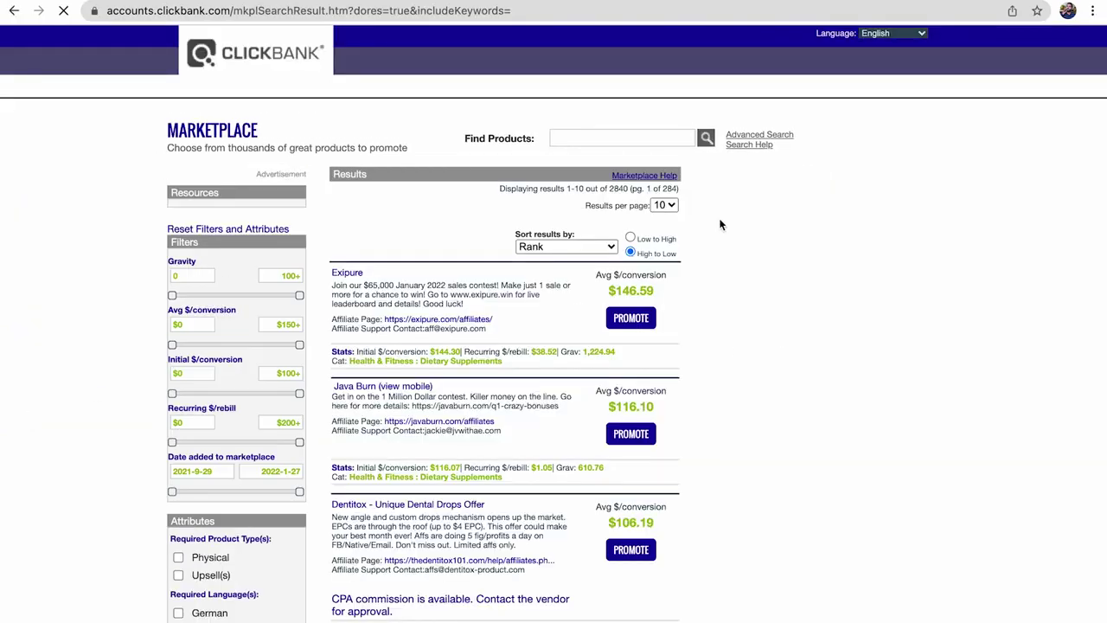
{"action": "left_click", "coordinate": [588, 249]}
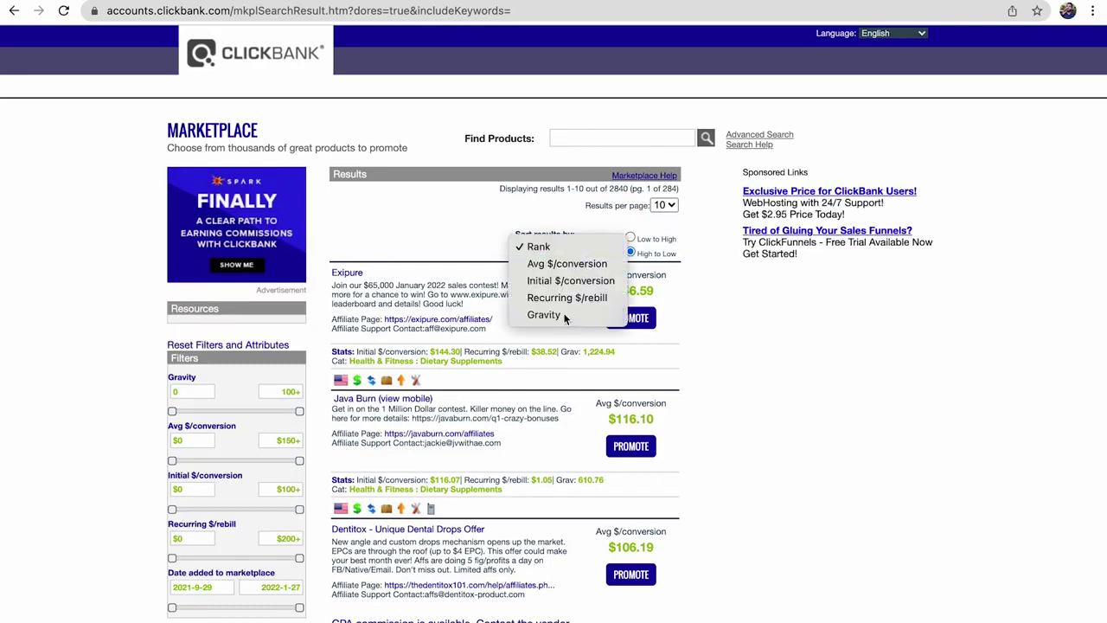
{"action": "left_click", "coordinate": [563, 314]}
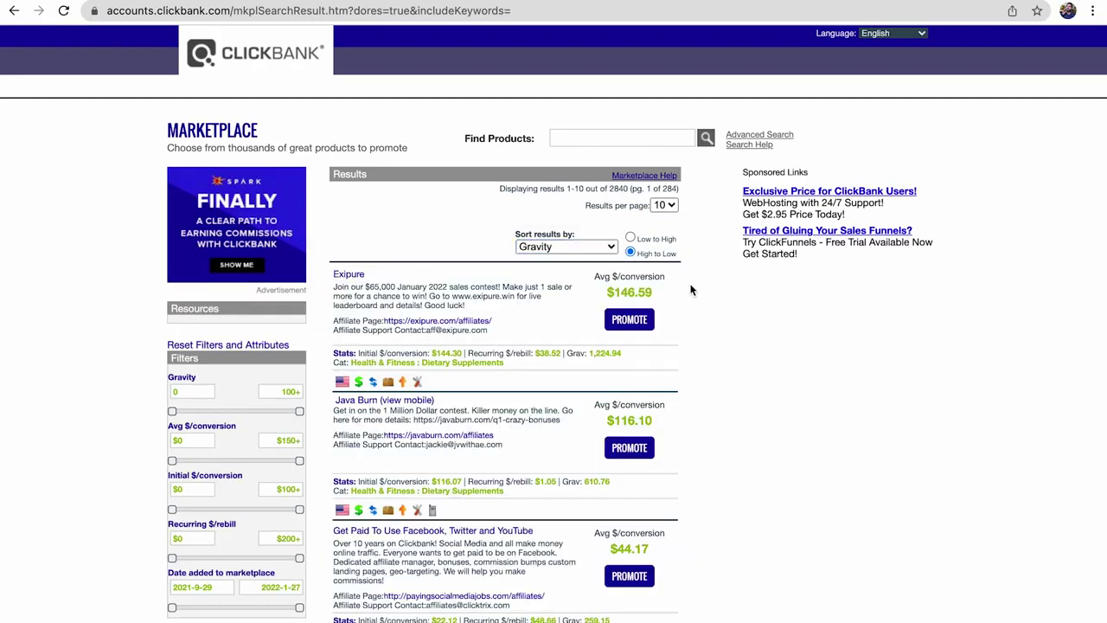
Step: Examine the first page of marketplace offers, comparing their average earnings per conversion, gravity and categories
{"action": "scroll", "coordinate": [691, 289], "scroll_direction": "down", "scroll_amount": 3}
{"action": "scroll", "coordinate": [692, 290], "scroll_direction": "down", "scroll_amount": 2}
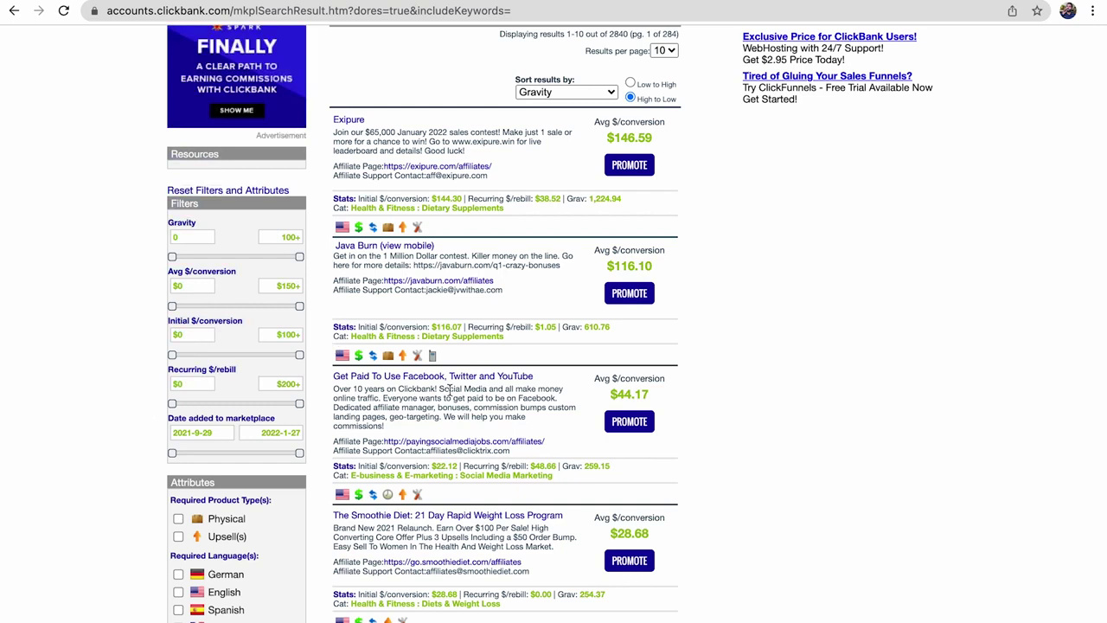
{"action": "left_click", "coordinate": [202, 288]}
{"action": "scroll", "coordinate": [755, 313], "scroll_direction": "up", "scroll_amount": 1}
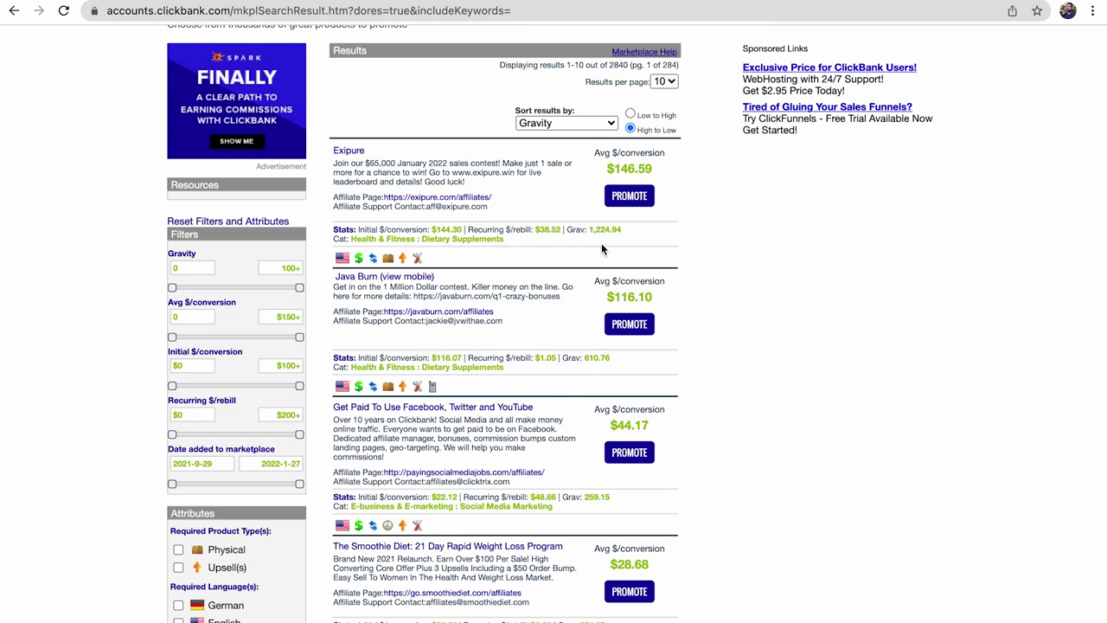
{"action": "scroll", "coordinate": [603, 249], "scroll_direction": "down", "scroll_amount": 1}
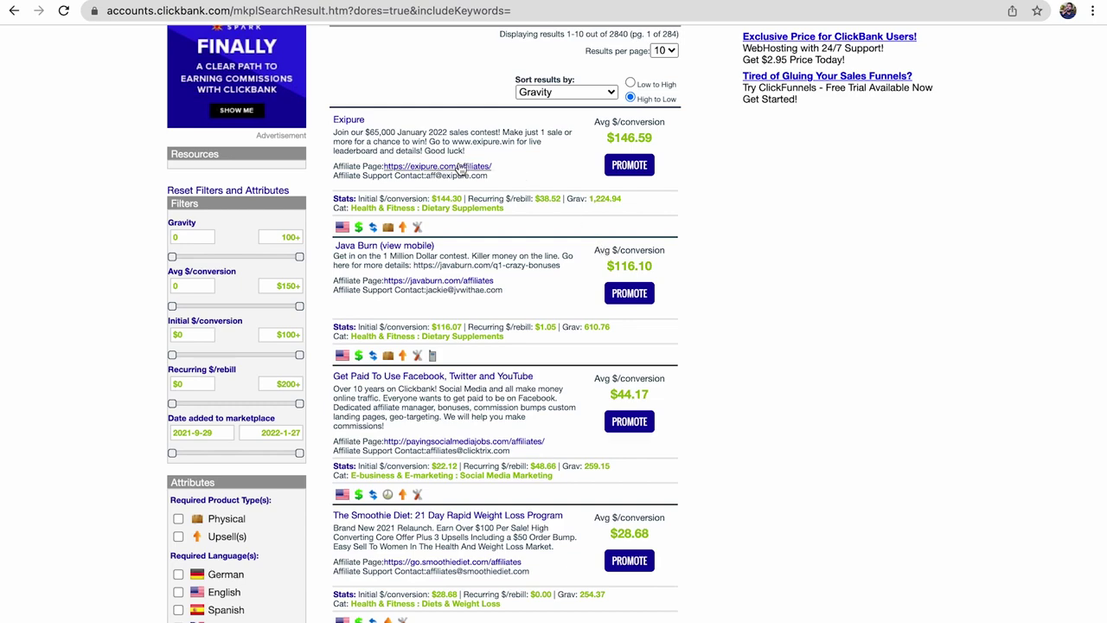
{"action": "scroll", "coordinate": [625, 353], "scroll_direction": "down", "scroll_amount": 5}
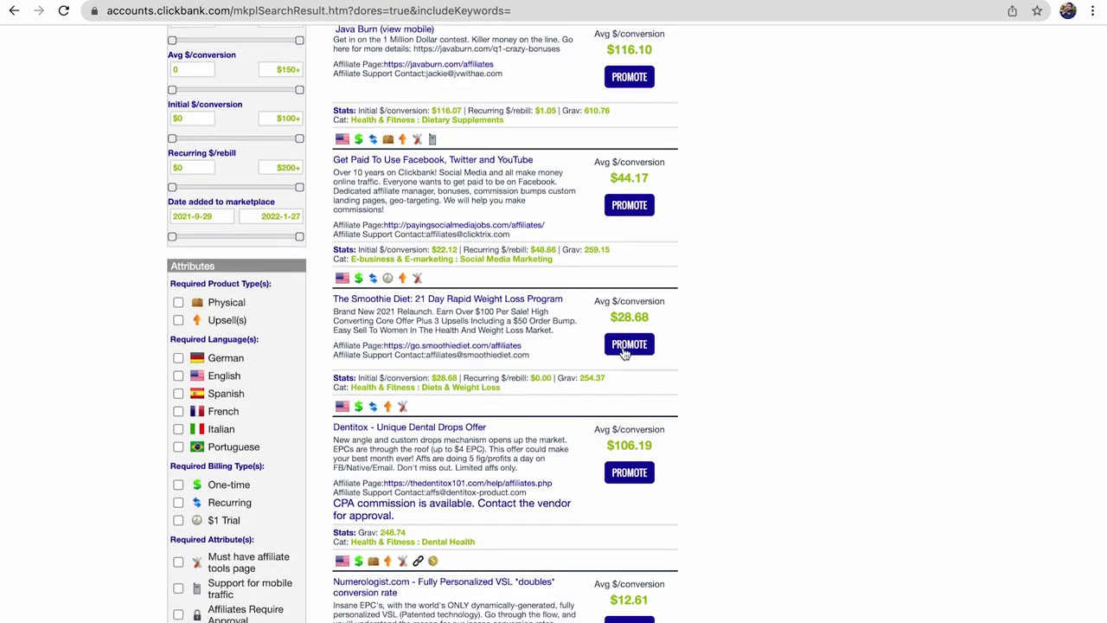
{"action": "scroll", "coordinate": [625, 353], "scroll_direction": "down", "scroll_amount": 4}
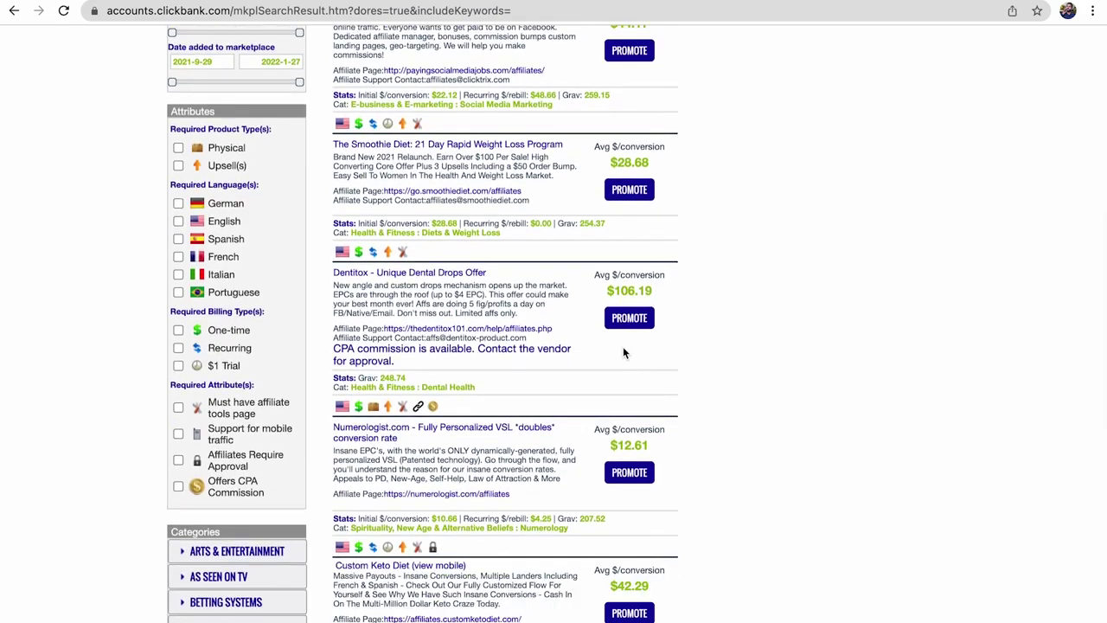
{"action": "scroll", "coordinate": [623, 346], "scroll_direction": "down", "scroll_amount": 5}
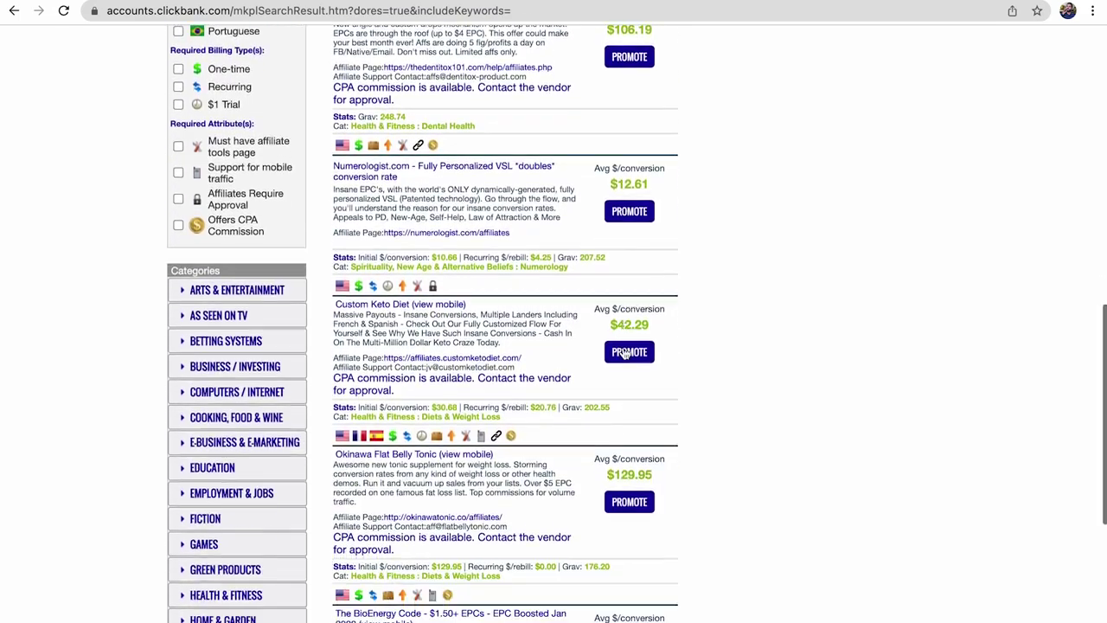
{"action": "scroll", "coordinate": [623, 346], "scroll_direction": "down", "scroll_amount": 3}
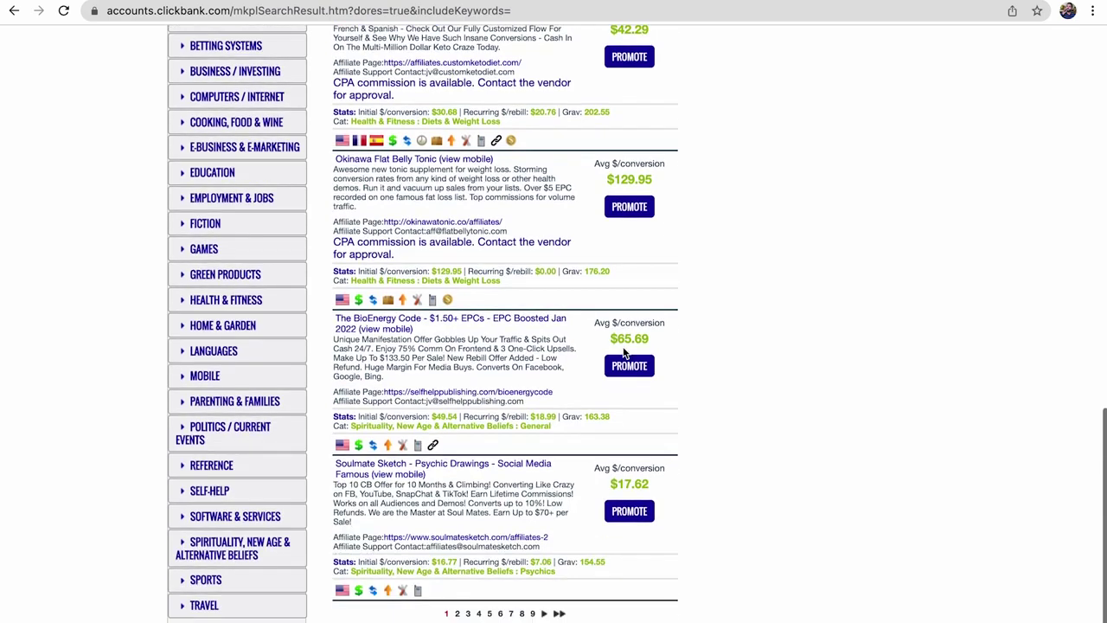
{"action": "scroll", "coordinate": [491, 328], "scroll_direction": "down", "scroll_amount": 2}
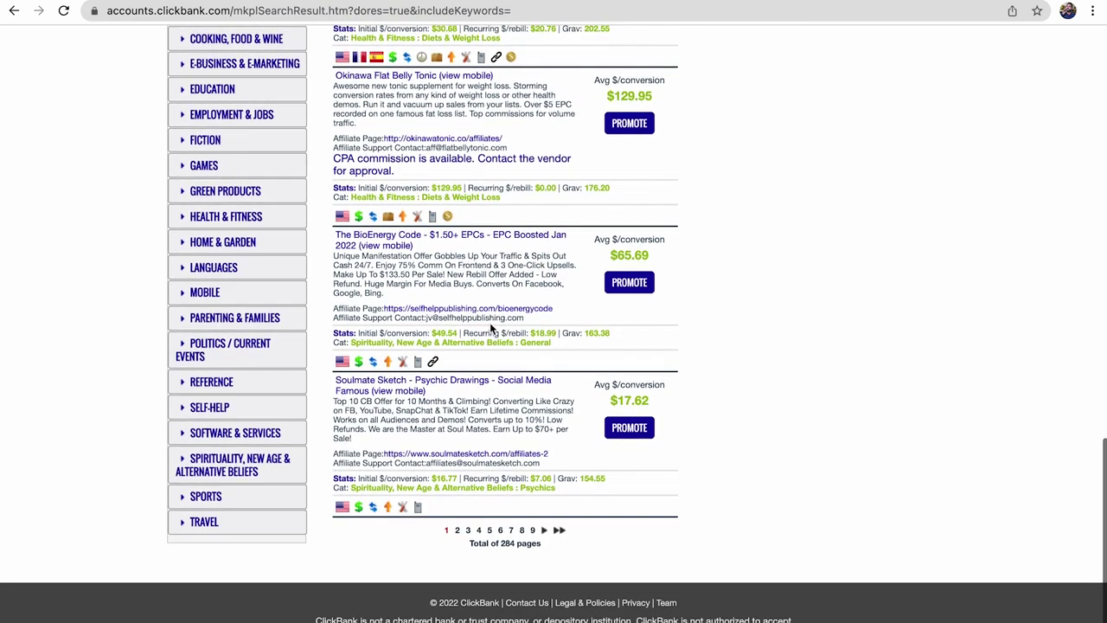
Step: Go to page 2 of the marketplace results and examine the TedsWoodworking offer's title and description
{"action": "left_click", "coordinate": [457, 530]}
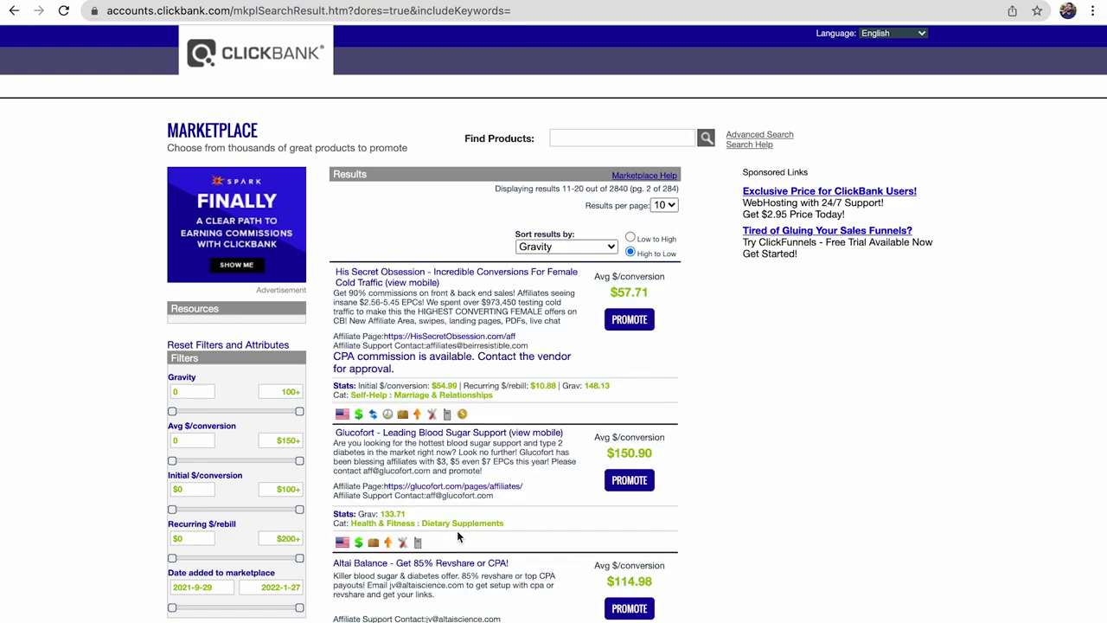
{"action": "scroll", "coordinate": [457, 531], "scroll_direction": "down", "scroll_amount": 4}
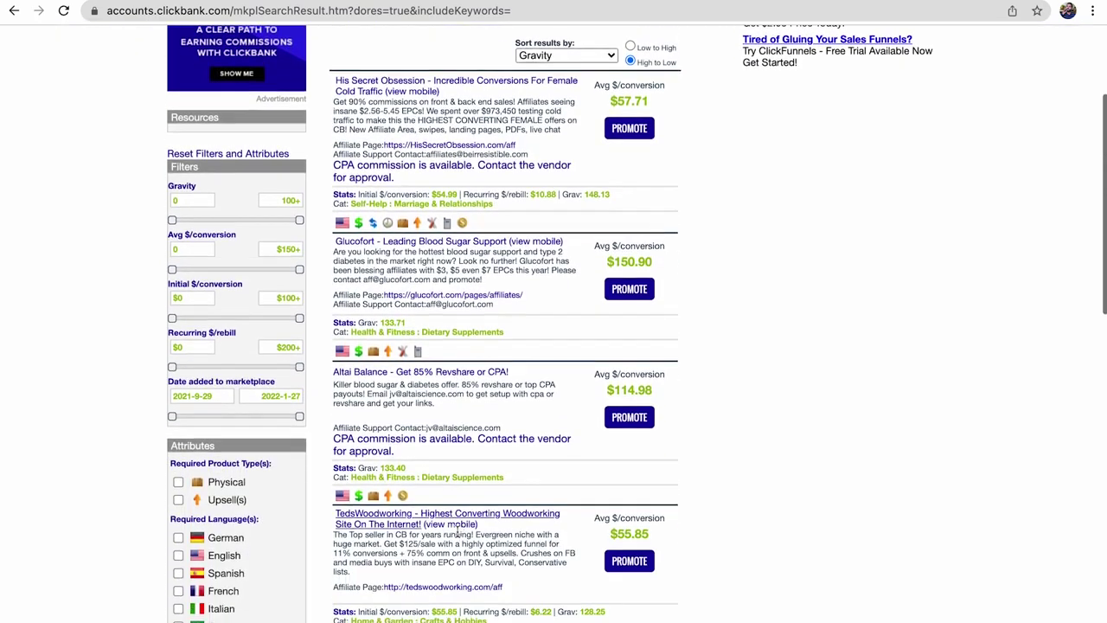
{"action": "scroll", "coordinate": [457, 530], "scroll_direction": "down", "scroll_amount": 1}
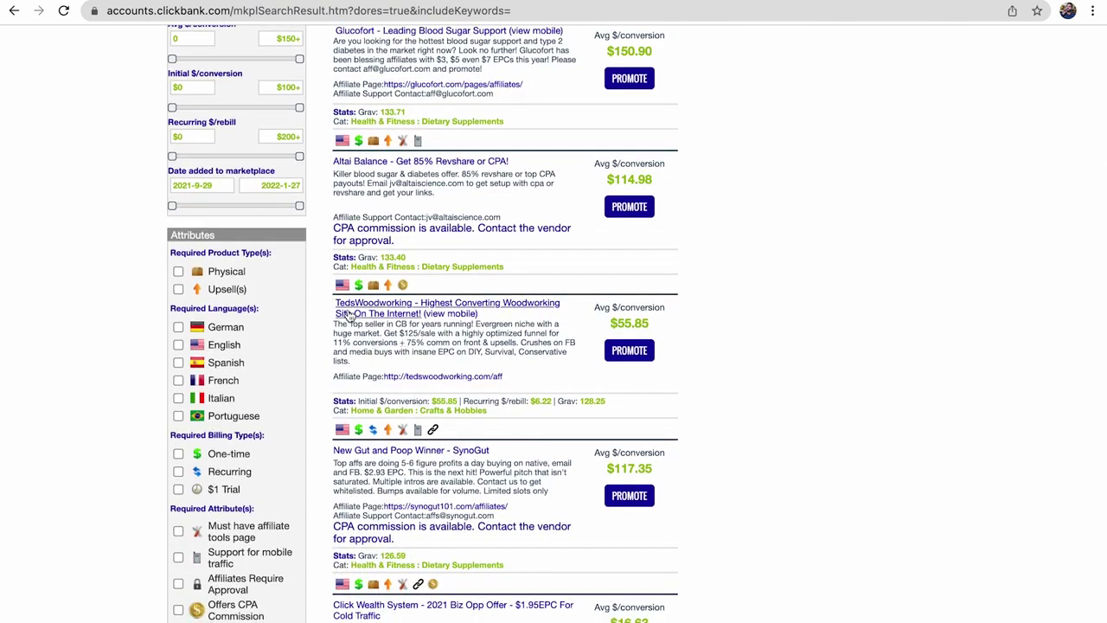
{"action": "left_click_drag", "start_coordinate": [329, 301], "coordinate": [374, 370]}
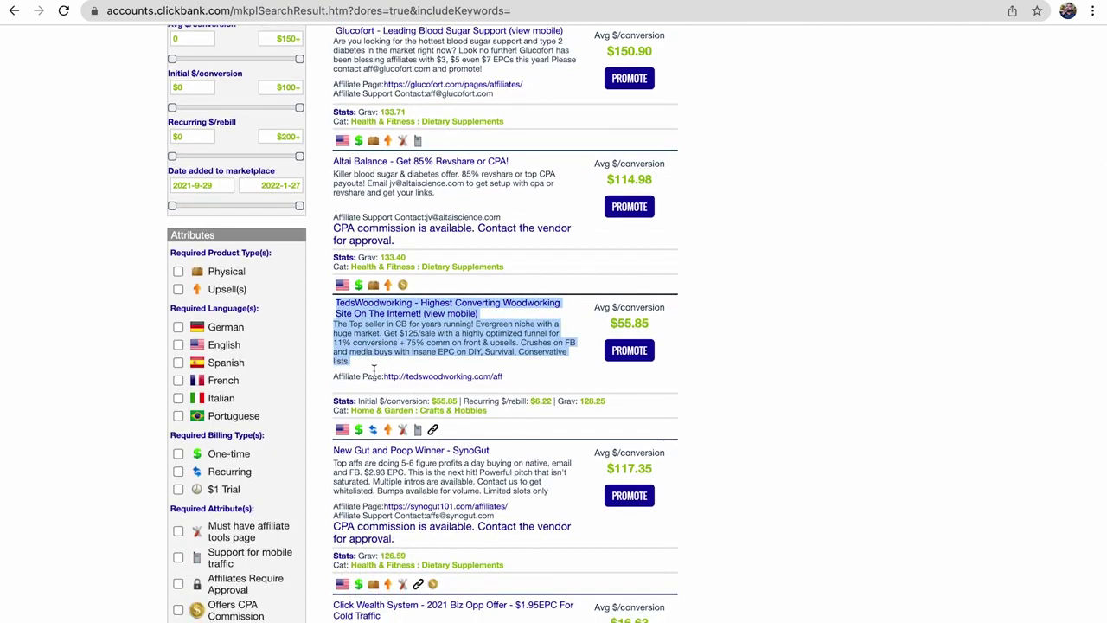
{"action": "left_click", "coordinate": [374, 370]}
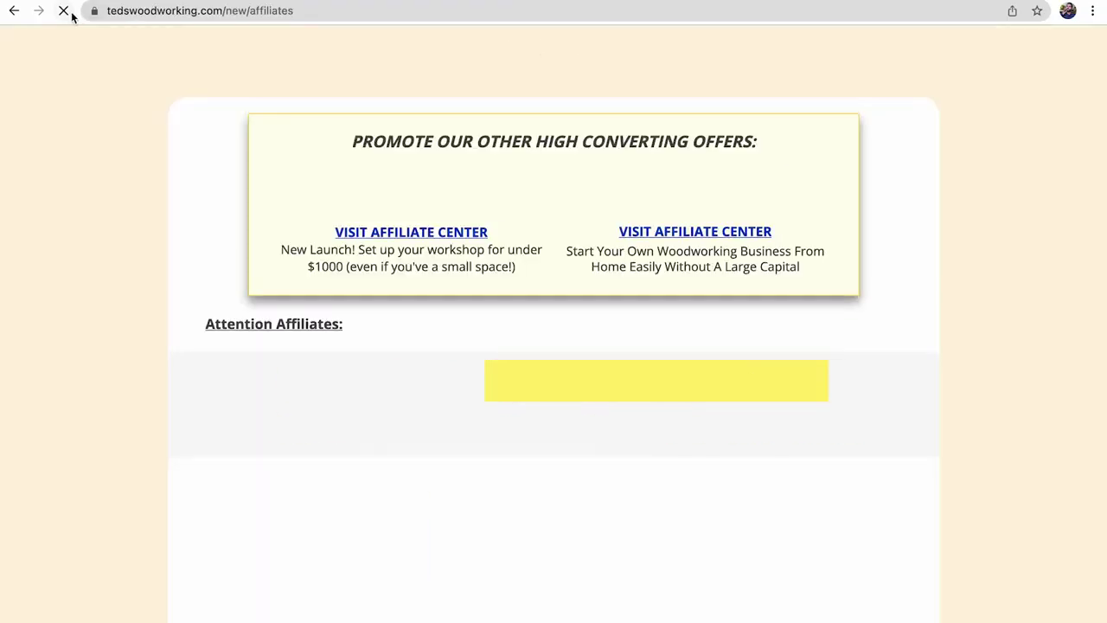
Step: Examine the headline per-sale earnings and conversion claims on the TedsWoodworking affiliate page
{"action": "scroll", "coordinate": [135, 243], "scroll_direction": "down", "scroll_amount": 1}
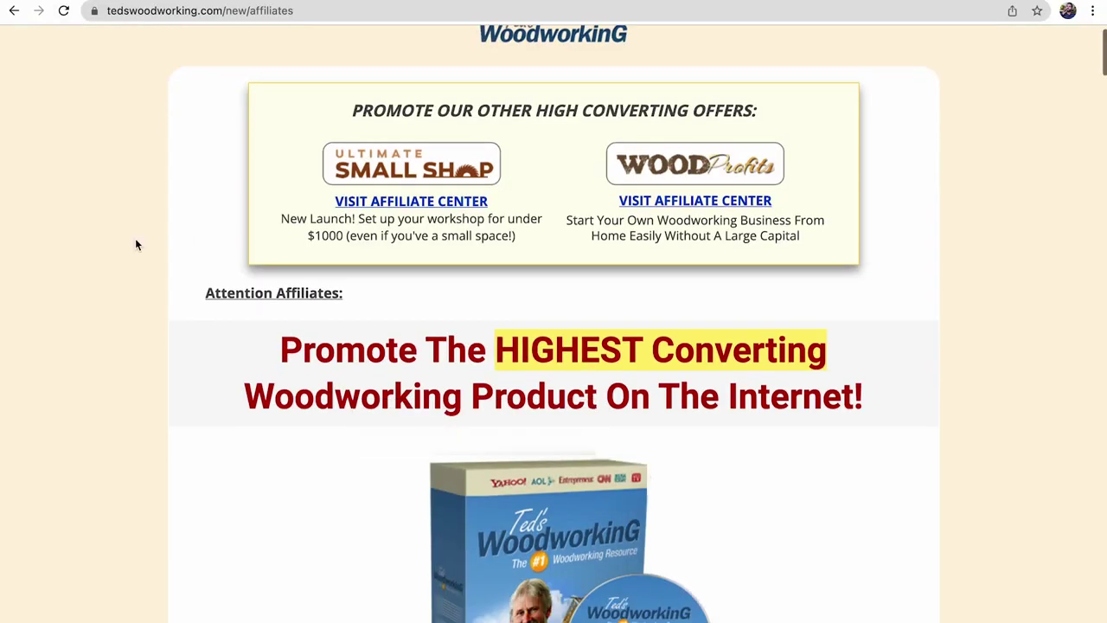
{"action": "scroll", "coordinate": [136, 245], "scroll_direction": "down", "scroll_amount": 5}
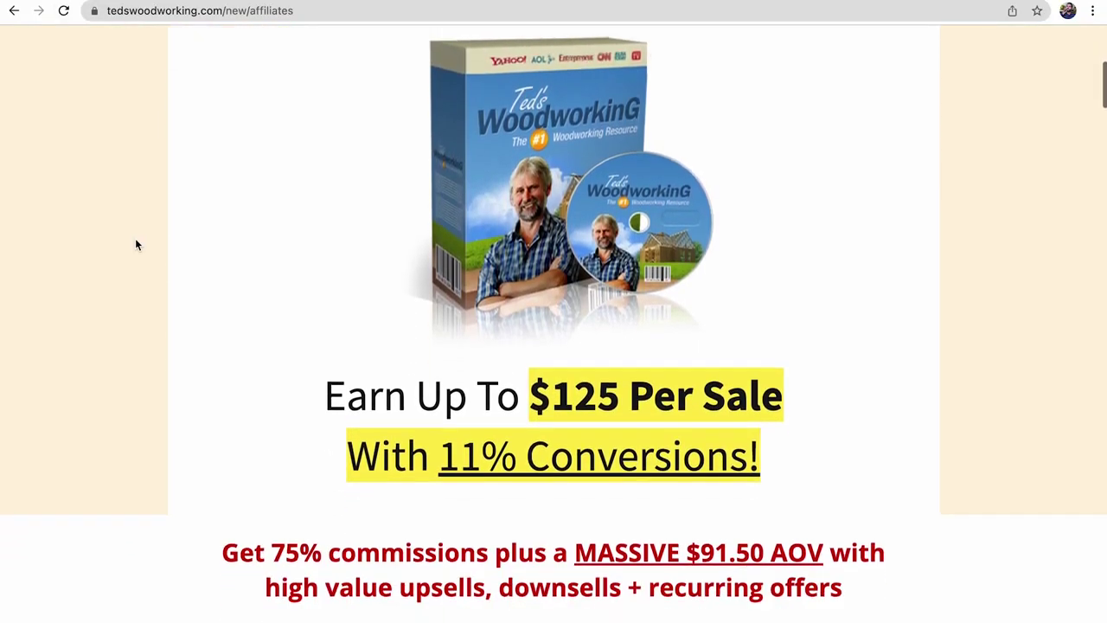
{"action": "scroll", "coordinate": [135, 245], "scroll_direction": "down", "scroll_amount": 2}
{"action": "left_click_drag", "start_coordinate": [324, 216], "coordinate": [821, 302]}
{"action": "left_click", "coordinate": [821, 302]}
{"action": "left_click_drag", "start_coordinate": [531, 199], "coordinate": [664, 196]}
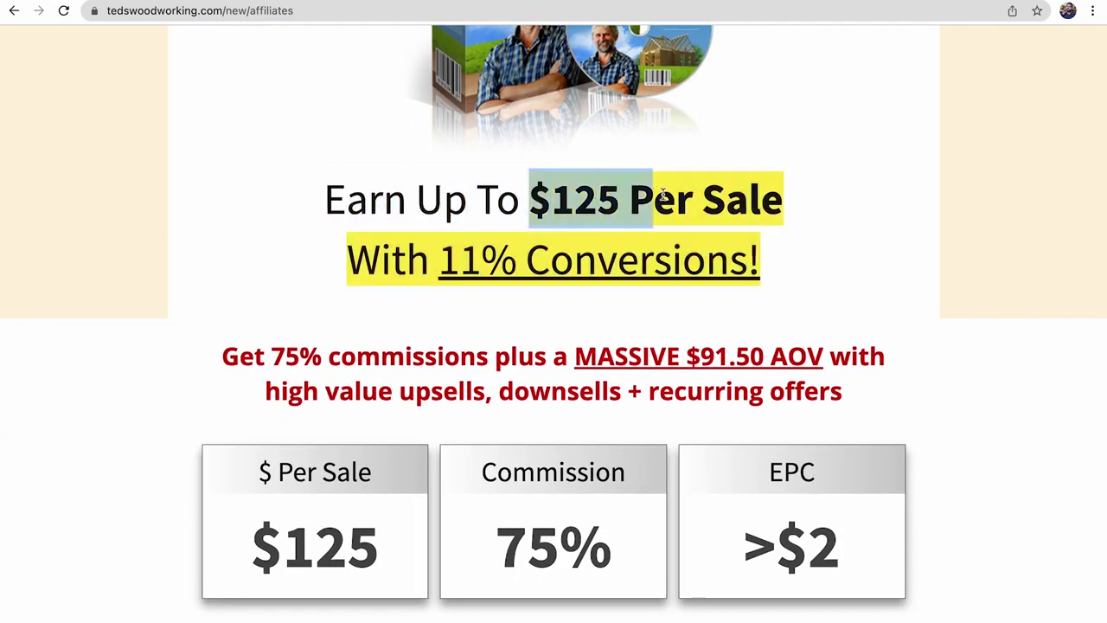
{"action": "left_click", "coordinate": [664, 196]}
{"action": "left_click_drag", "start_coordinate": [781, 286], "coordinate": [301, 178]}
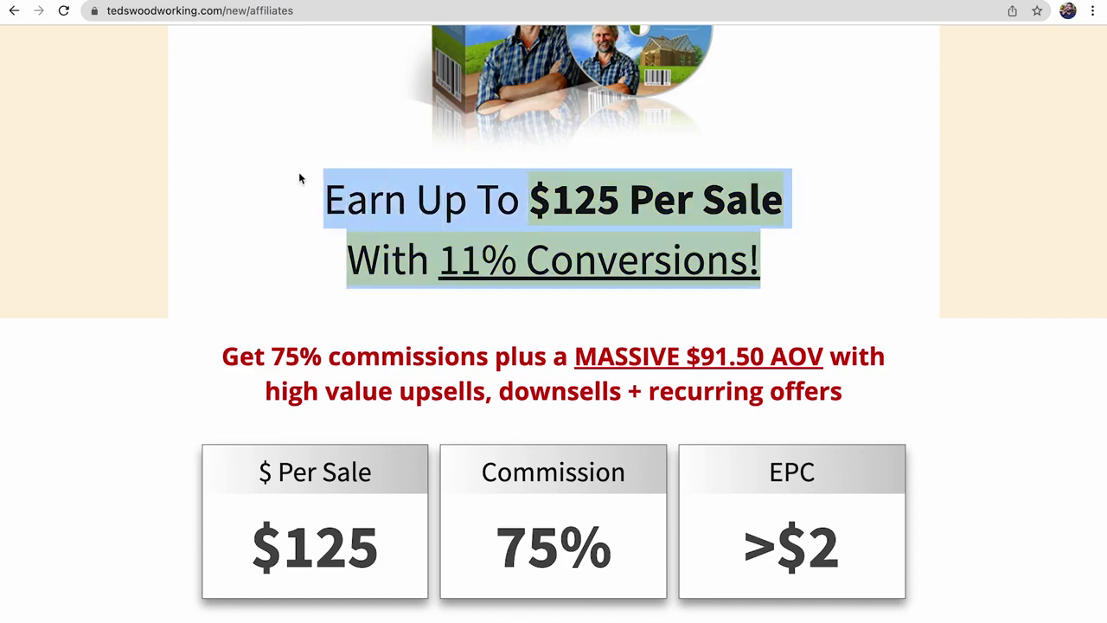
{"action": "left_click", "coordinate": [299, 179]}
Step: Examine the affiliate page's commission and EPC figures and the "Hungry Market With Rabid Fans" section
{"action": "scroll", "coordinate": [299, 179], "scroll_direction": "down", "scroll_amount": 4}
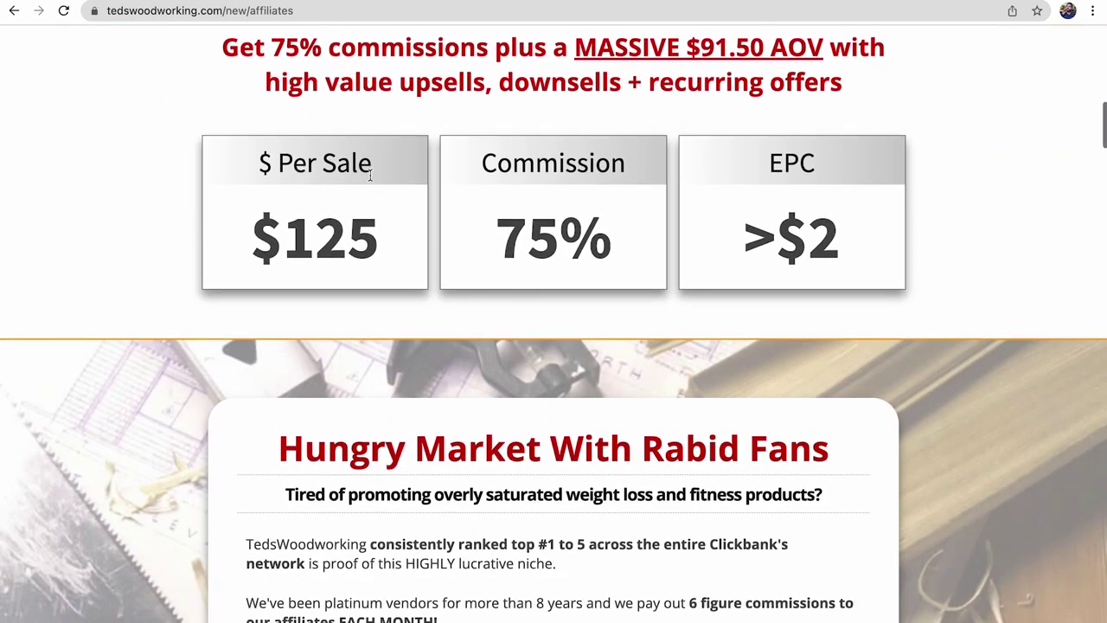
{"action": "left_click_drag", "start_coordinate": [497, 230], "coordinate": [604, 232]}
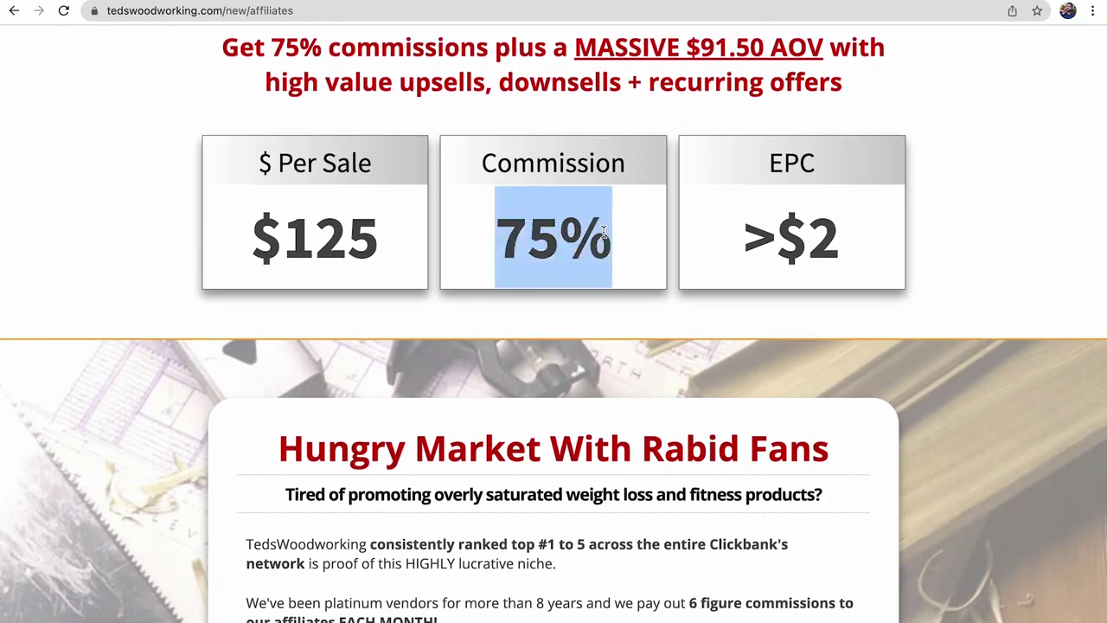
{"action": "scroll", "coordinate": [604, 231], "scroll_direction": "down", "scroll_amount": 1}
{"action": "left_click_drag", "start_coordinate": [841, 207], "coordinate": [770, 206]}
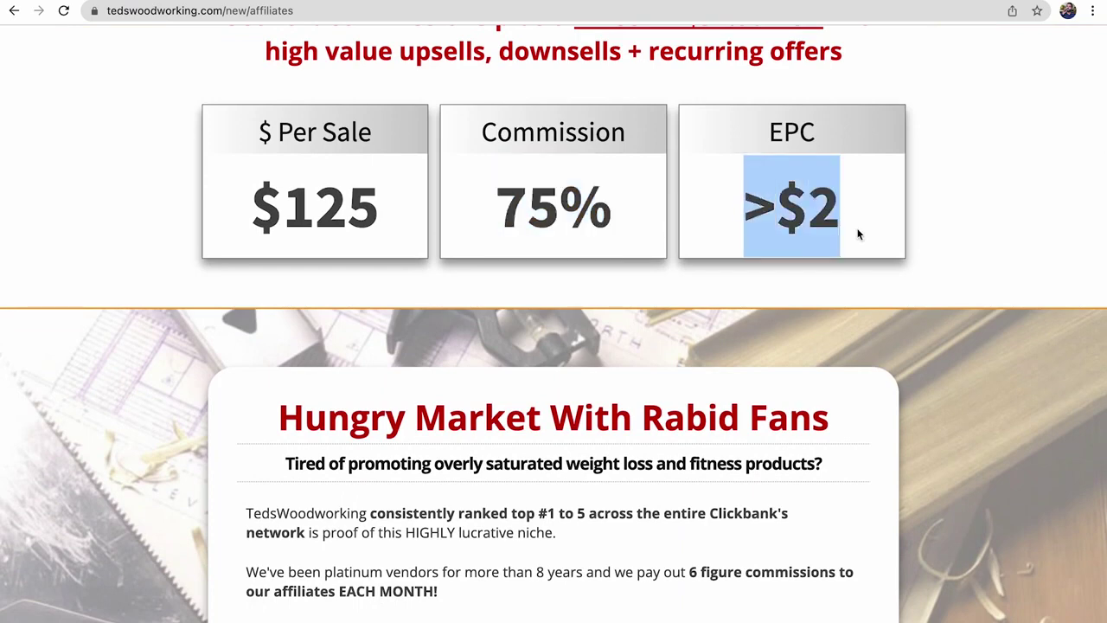
{"action": "scroll", "coordinate": [859, 234], "scroll_direction": "down", "scroll_amount": 3}
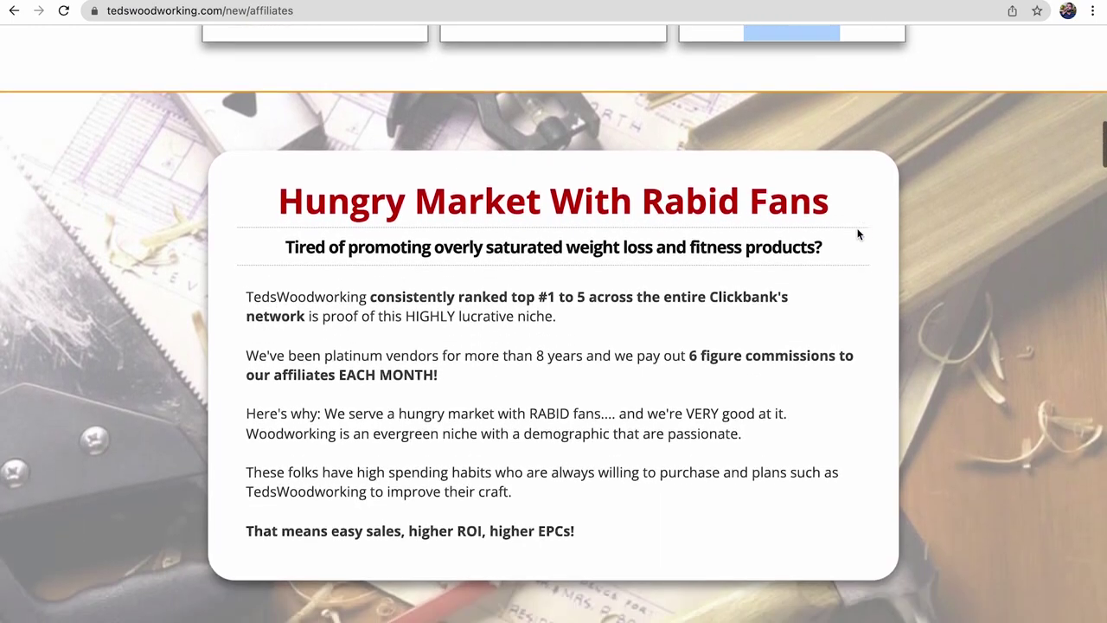
{"action": "scroll", "coordinate": [859, 234], "scroll_direction": "up", "scroll_amount": 3}
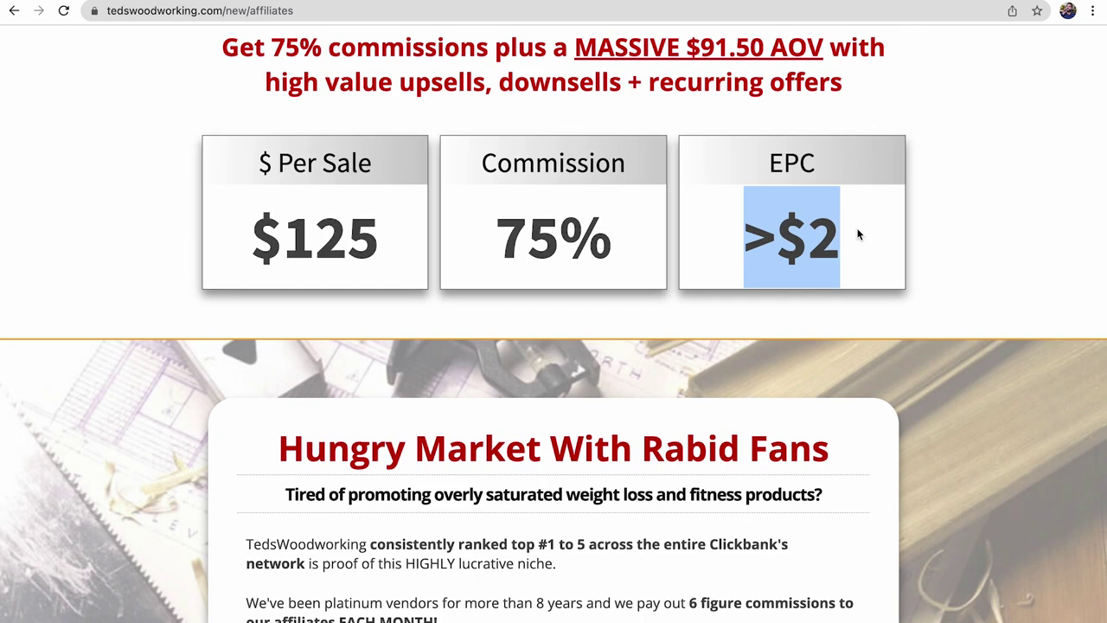
Step: Review the product description, the "Proof of Crazy Conversions" section and the sales funnel's offer, upsell and downsell prices
{"action": "scroll", "coordinate": [859, 234], "scroll_direction": "down", "scroll_amount": 10}
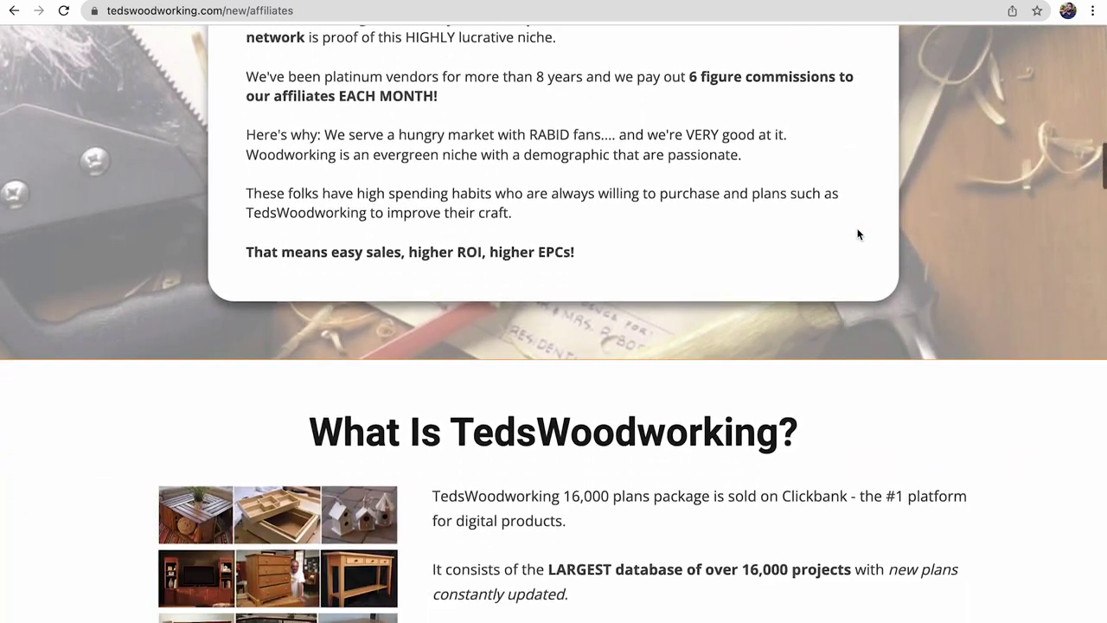
{"action": "scroll", "coordinate": [858, 235], "scroll_direction": "down", "scroll_amount": 10}
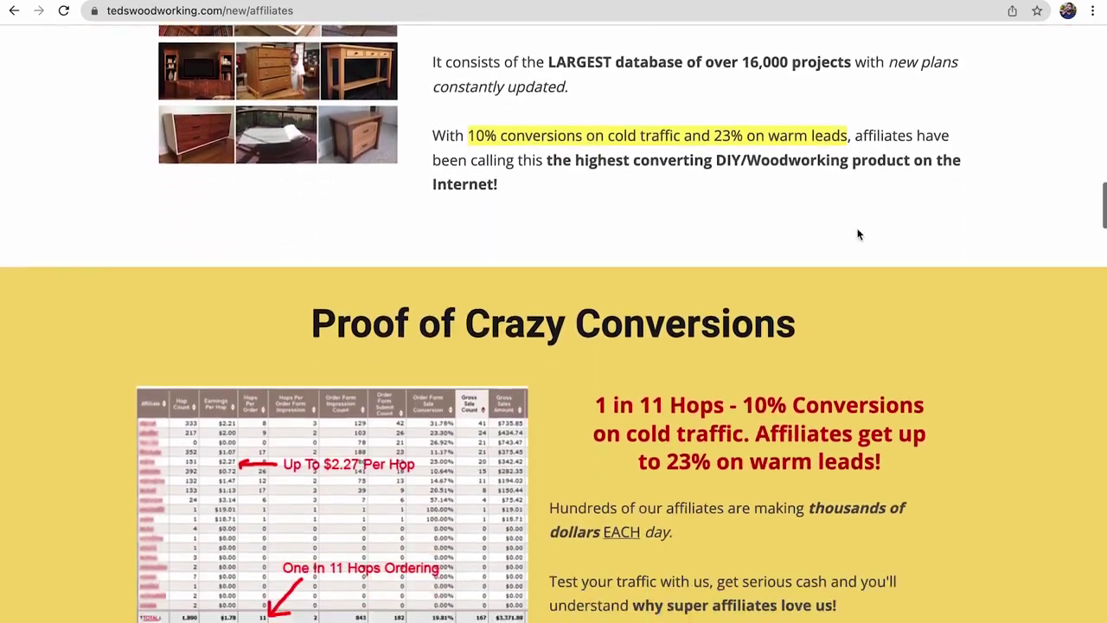
{"action": "scroll", "coordinate": [858, 235], "scroll_direction": "down", "scroll_amount": 10}
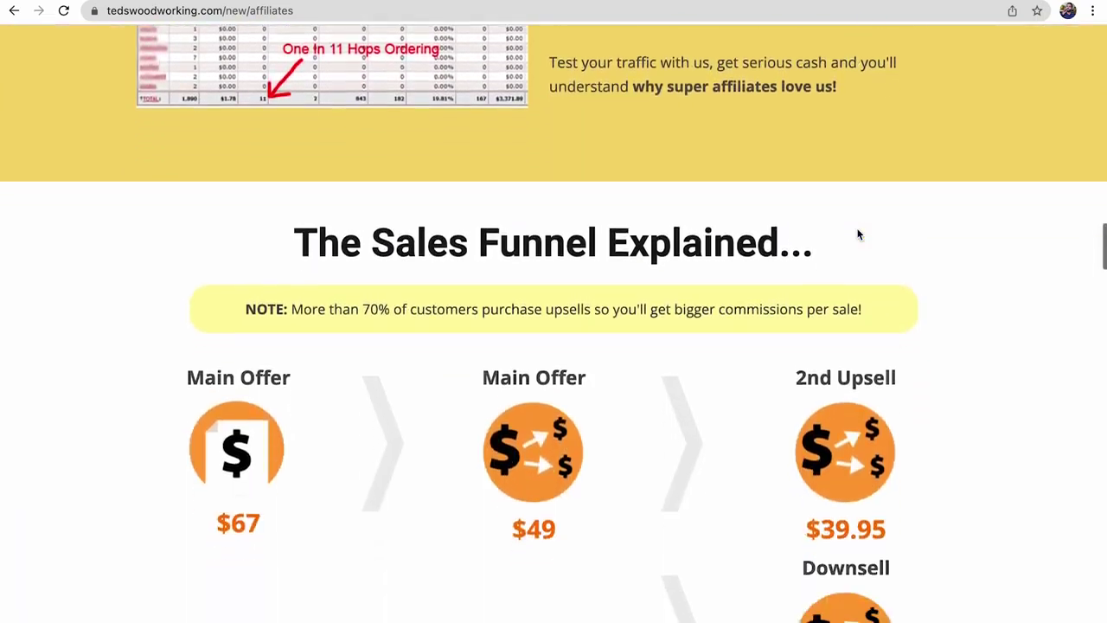
{"action": "scroll", "coordinate": [858, 235], "scroll_direction": "down", "scroll_amount": 5}
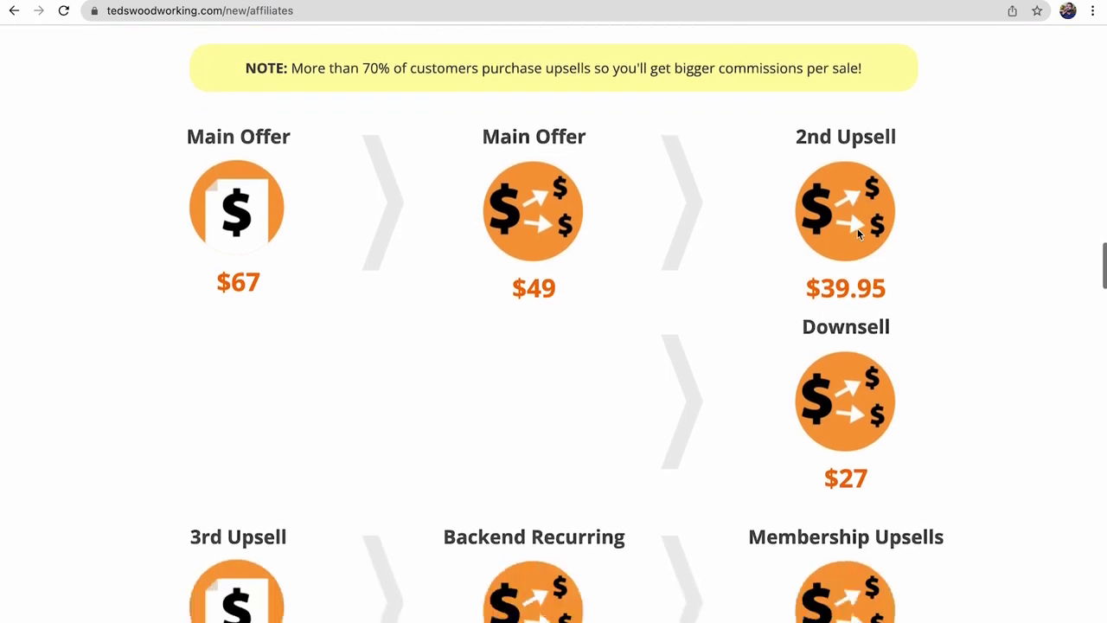
{"action": "scroll", "coordinate": [858, 233], "scroll_direction": "down", "scroll_amount": 10}
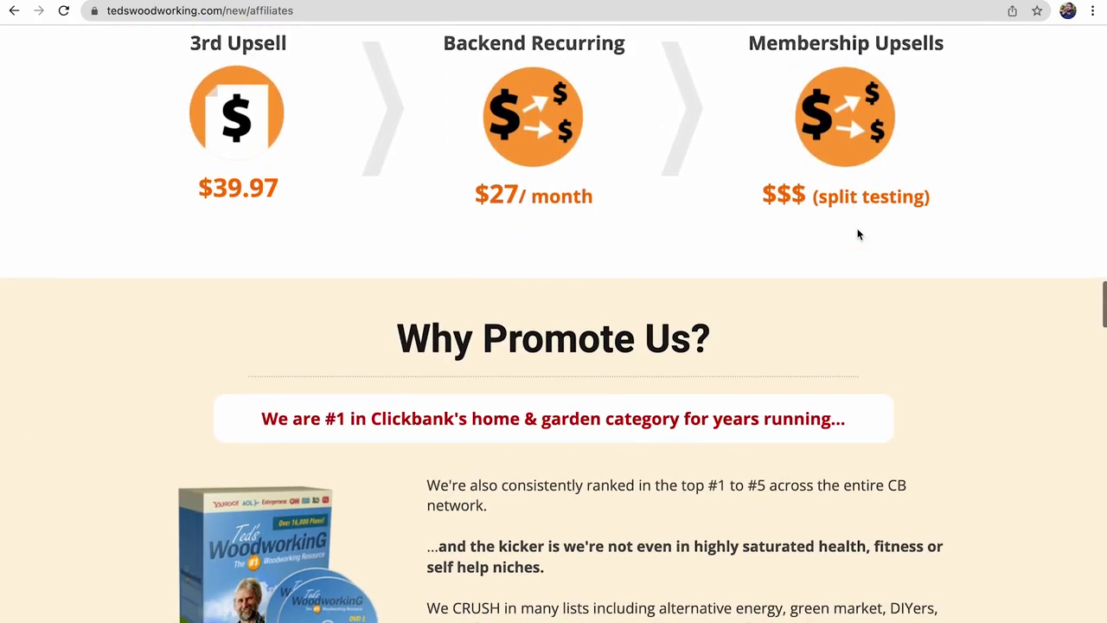
{"action": "scroll", "coordinate": [858, 234], "scroll_direction": "up", "scroll_amount": 10}
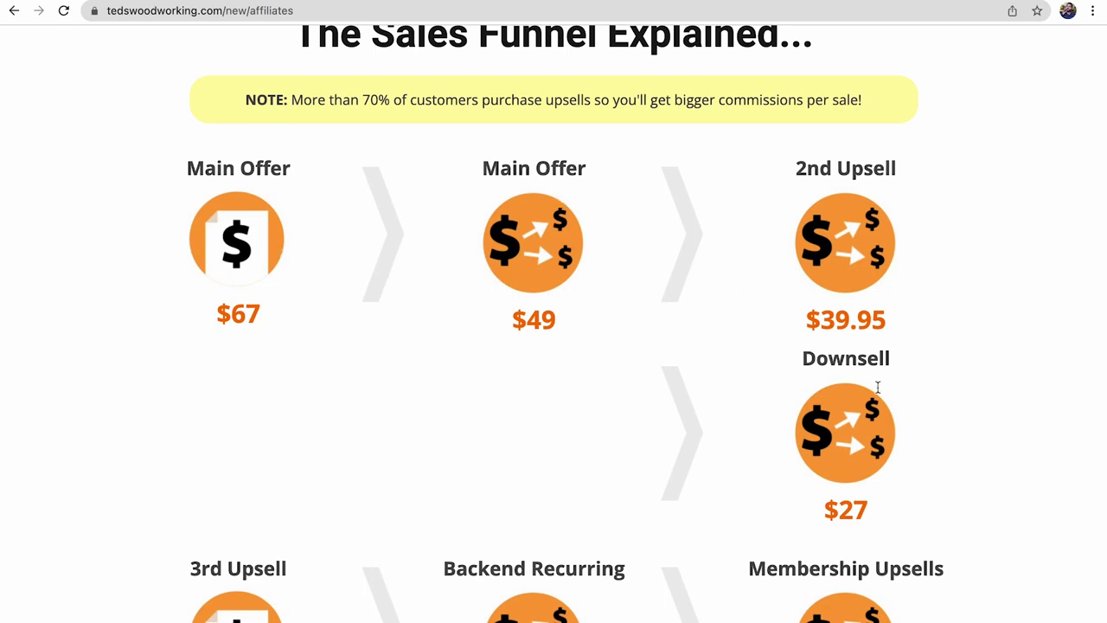
{"action": "scroll", "coordinate": [1011, 507], "scroll_direction": "down", "scroll_amount": 5}
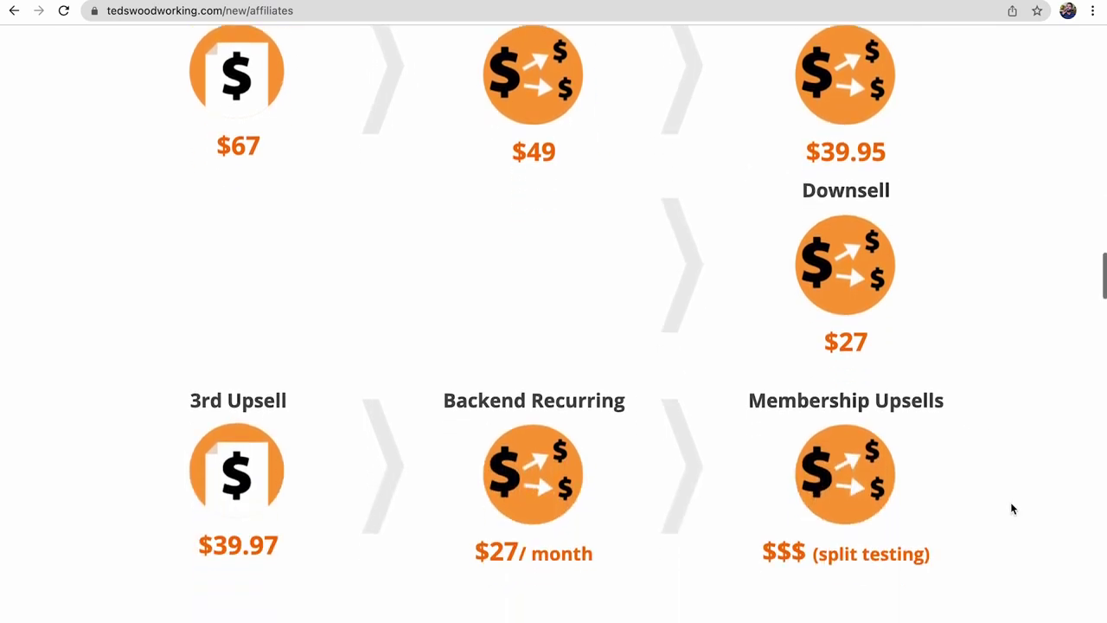
Step: Review the "Why Promote Us?" section and its listed reasons, then return to the page's beginning and dismiss the free report pop-up
{"action": "scroll", "coordinate": [1013, 509], "scroll_direction": "down", "scroll_amount": 7}
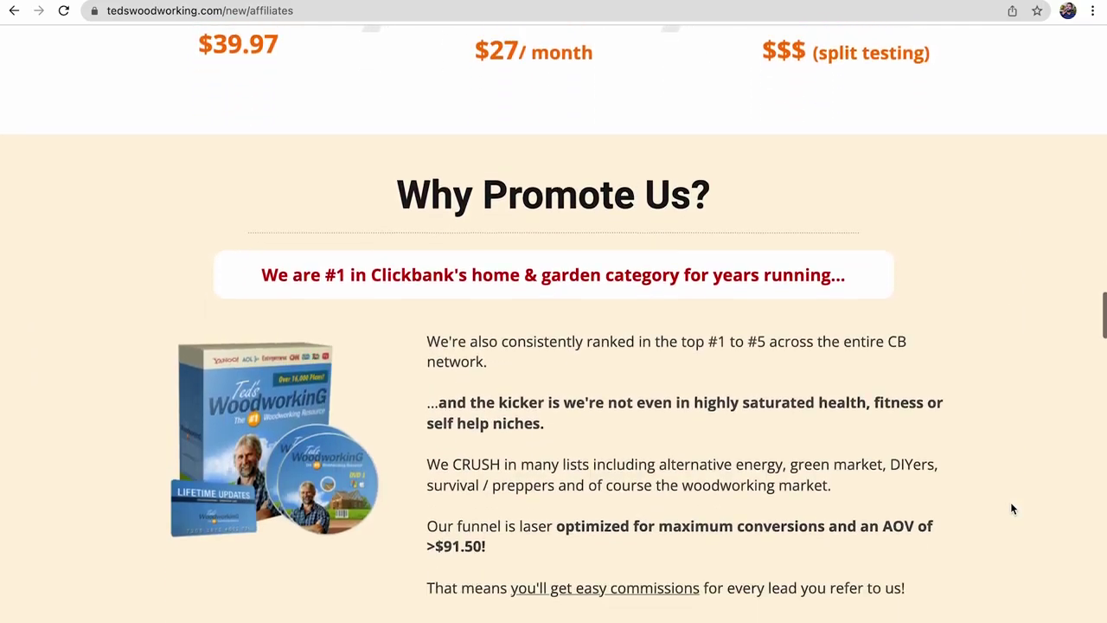
{"action": "scroll", "coordinate": [1012, 508], "scroll_direction": "down", "scroll_amount": 6}
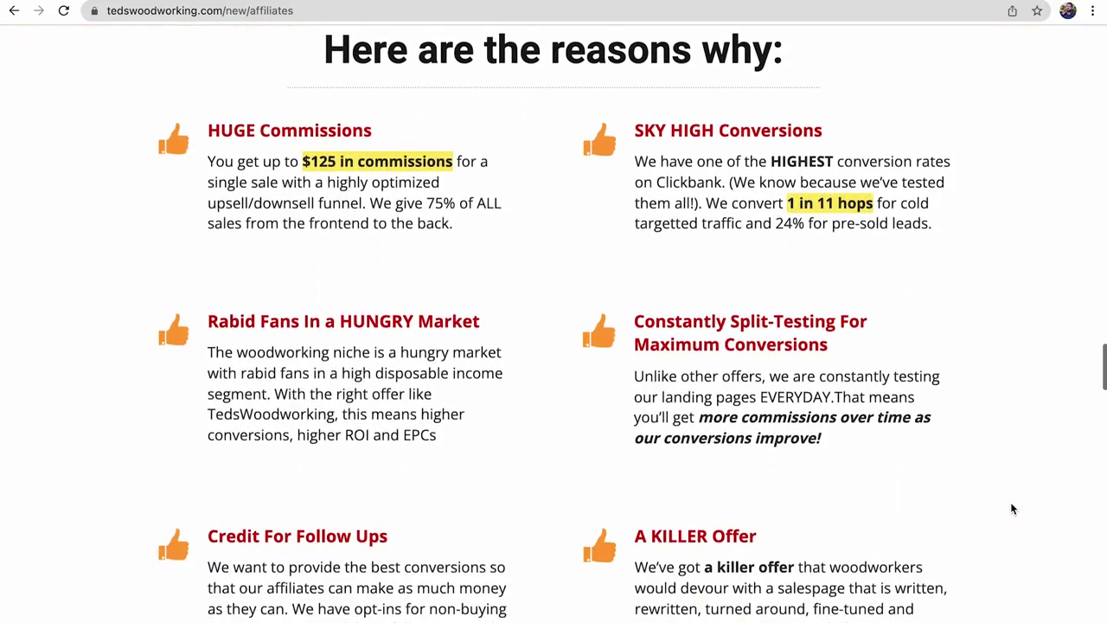
{"action": "scroll", "coordinate": [1011, 507], "scroll_direction": "up", "scroll_amount": 3}
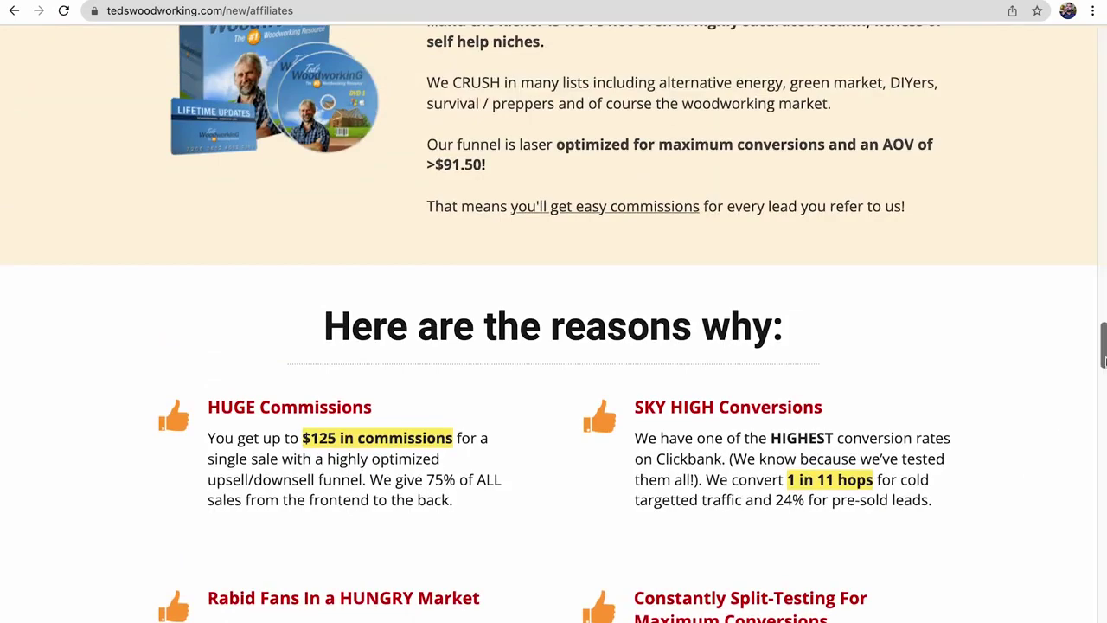
{"action": "left_click_drag", "start_coordinate": [1103, 346], "coordinate": [1095, 41]}
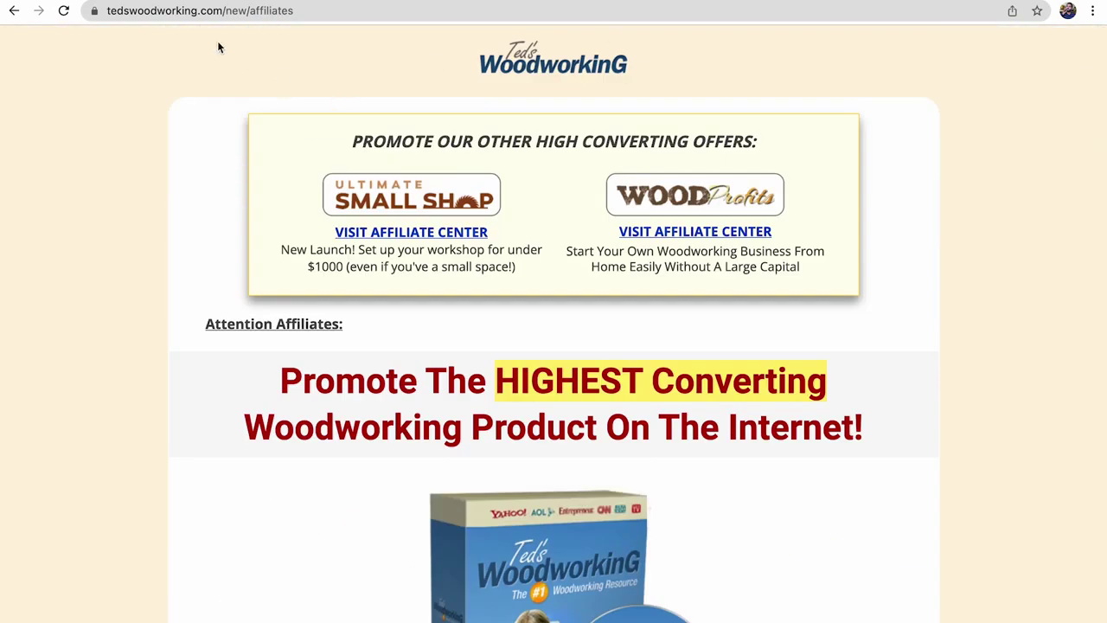
{"action": "mouse_move", "coordinate": [554, 25]}
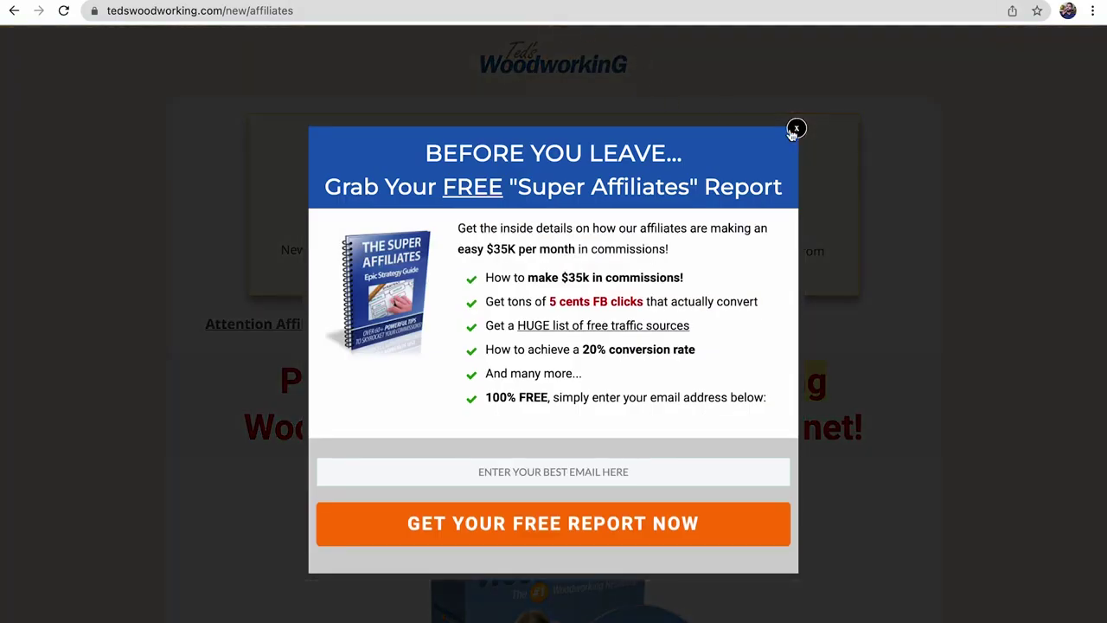
{"action": "left_click", "coordinate": [796, 129]}
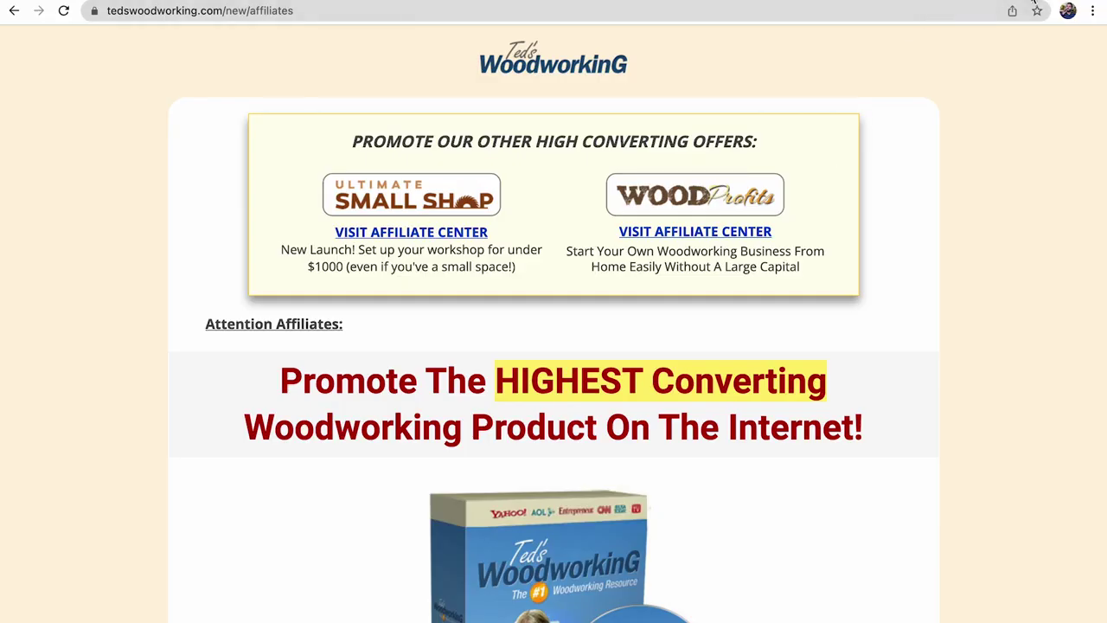
Step: Search Google for "bing ads" in a new tab and open the Microsoft Advertising site from the results
{"action": "key", "text": "ctrl+t"}
{"action": "type", "text": "bin"}
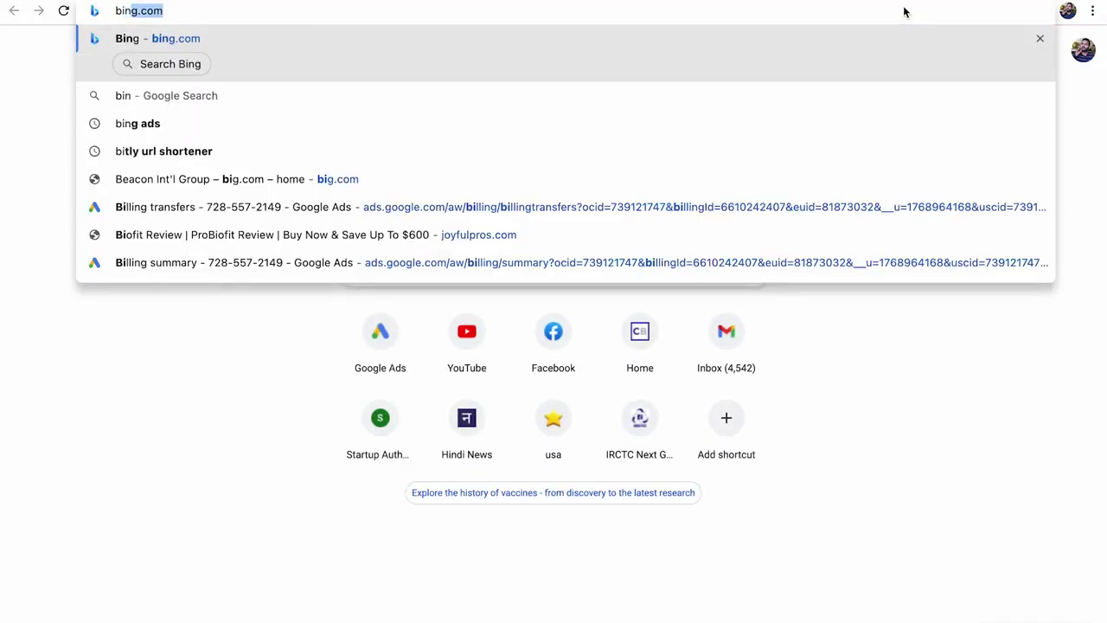
{"action": "type", "text": "g ads"}
{"action": "key", "text": "Return"}
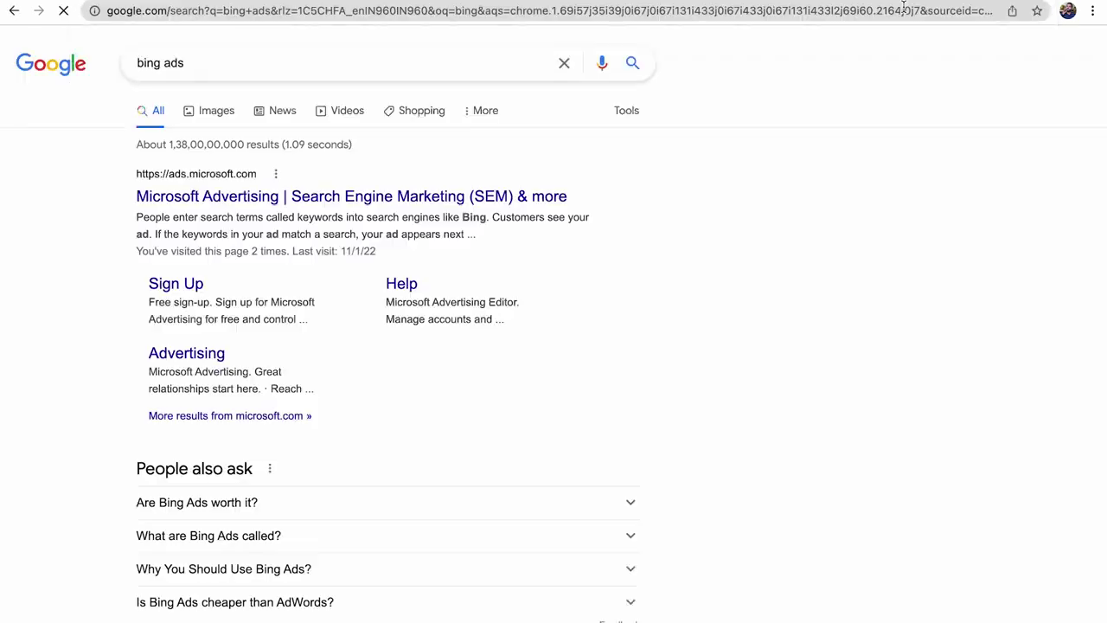
{"action": "left_click", "coordinate": [246, 192]}
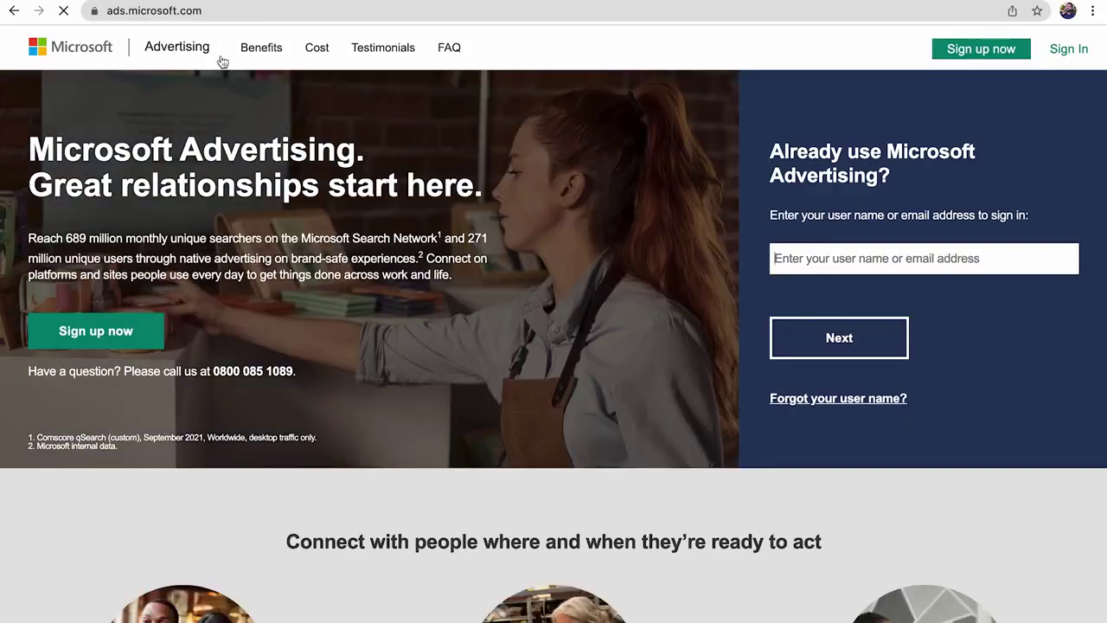
Step: Load the web proxy site usa-proxy.org in the current tab
{"action": "left_click", "coordinate": [189, 10]}
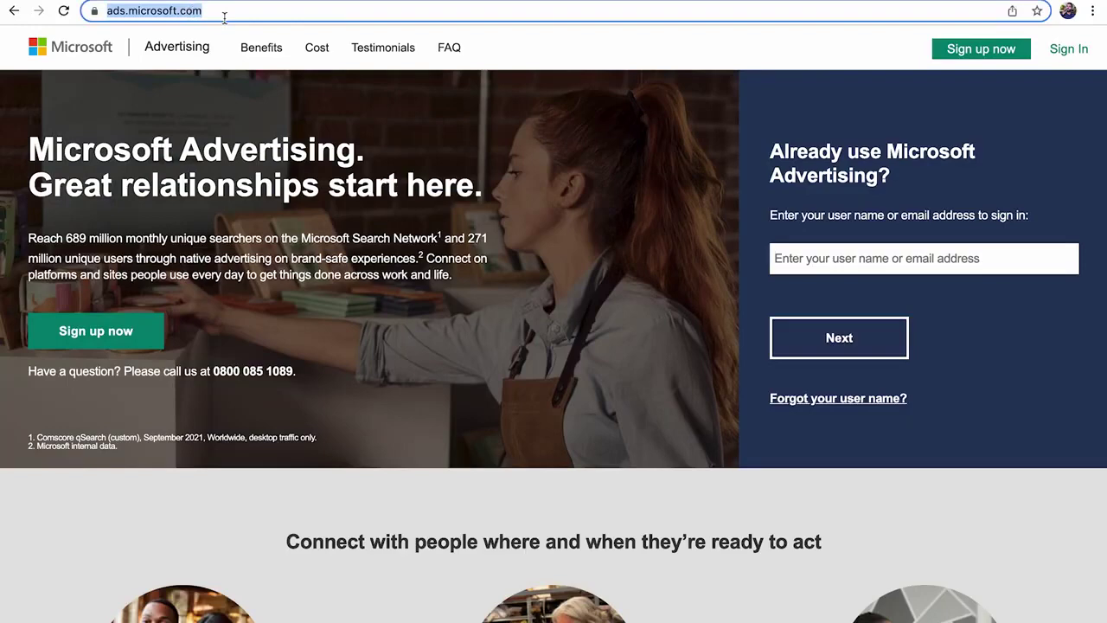
{"action": "type", "text": "usa-proxy.org"}
{"action": "key", "text": "Return"}
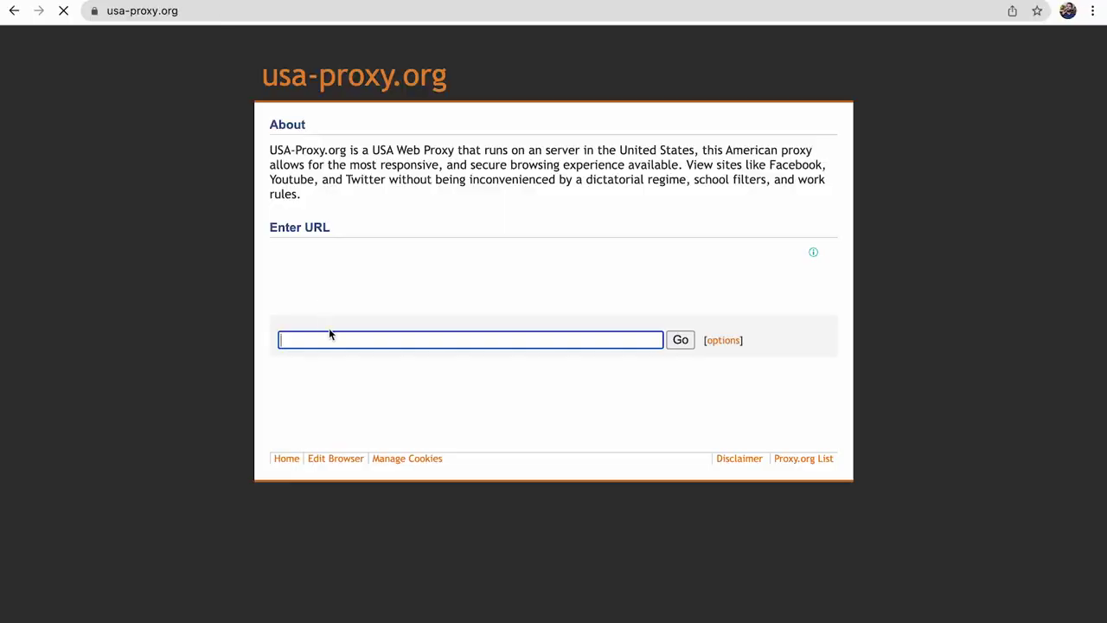
Step: Try to load the address "bing" through the USA web proxy
{"action": "left_click", "coordinate": [329, 336]}
{"action": "type", "text": "bu"}
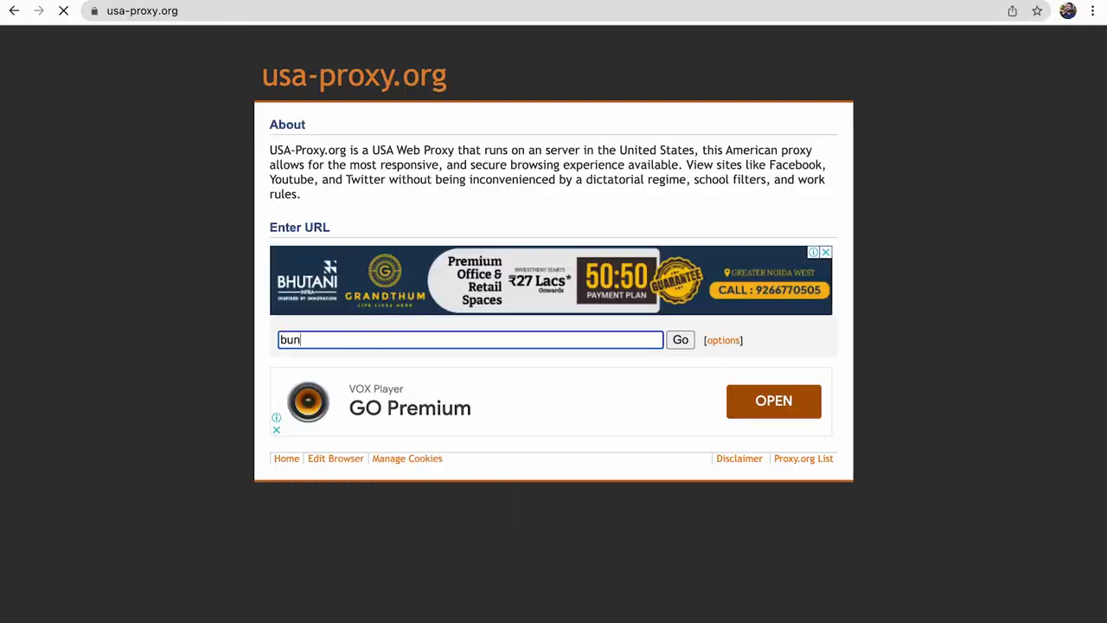
{"action": "key", "text": "BackSpace"}
{"action": "type", "text": "in"}
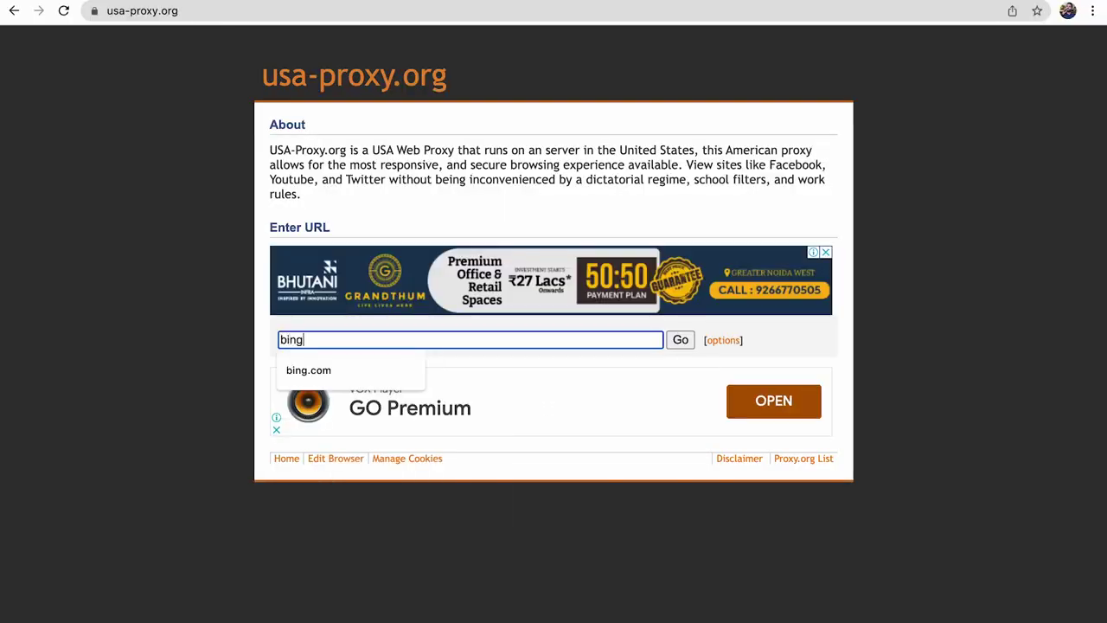
{"action": "type", "text": "g"}
{"action": "key", "text": "Down"}
{"action": "left_click", "coordinate": [681, 340]}
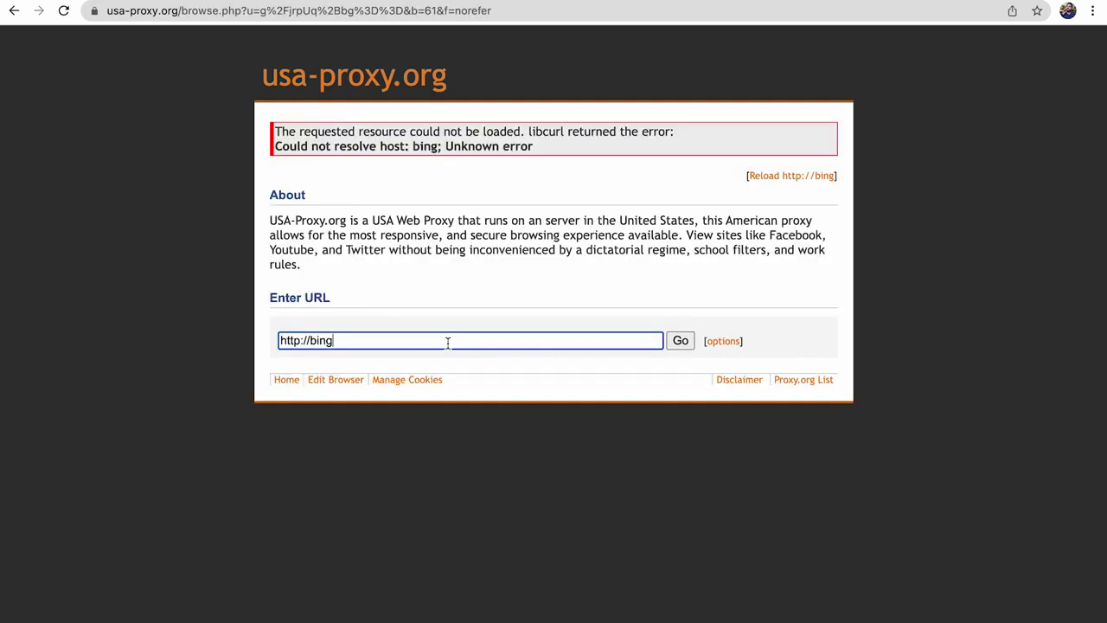
Step: Load bing.com through the proxy and search Bing for "tedswoodworking"
{"action": "left_click", "coordinate": [681, 341]}
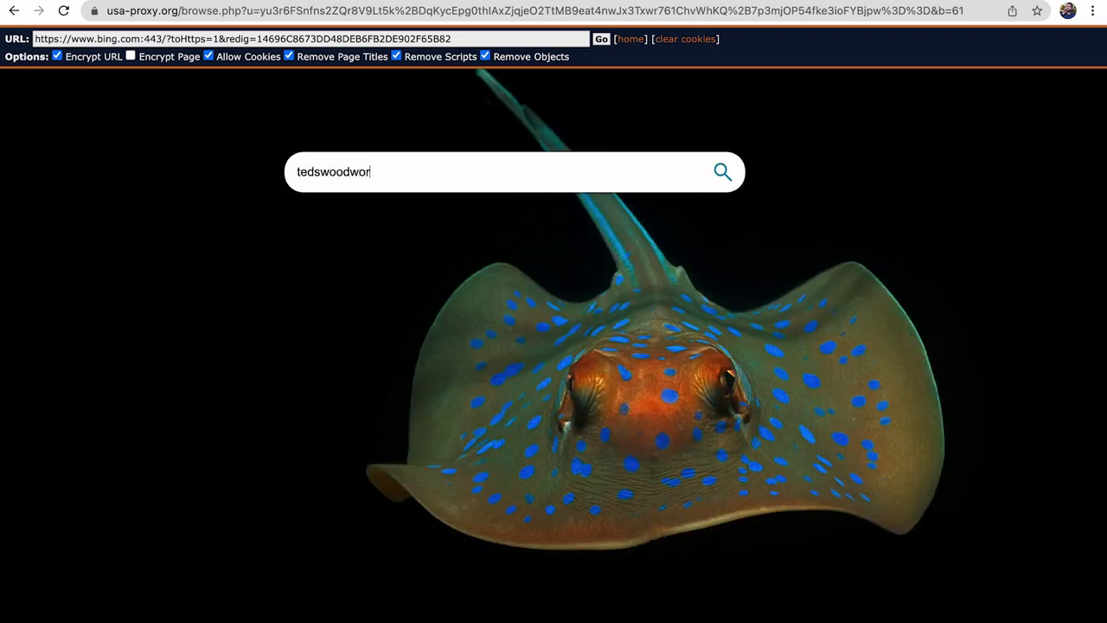
{"action": "type", "text": "ing"}
{"action": "key", "text": "Return"}
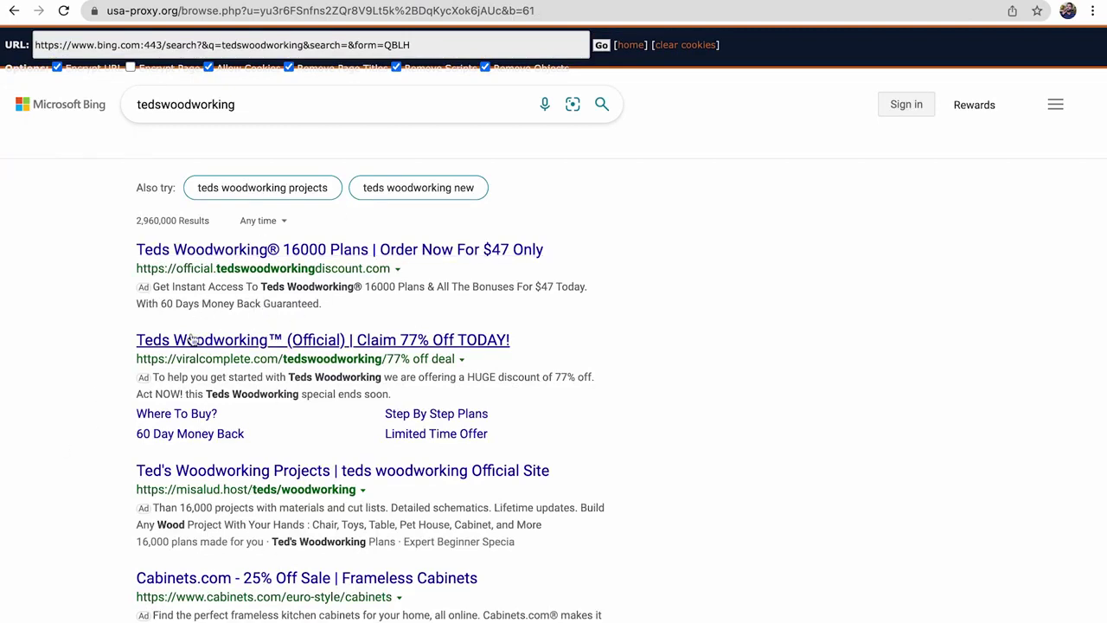
Step: Open the three Teds Woodworking ads in separate new tabs and highlight the four sitelinks under the "Claim 77% Off TODAY!" ad
{"action": "right_click", "coordinate": [294, 252]}
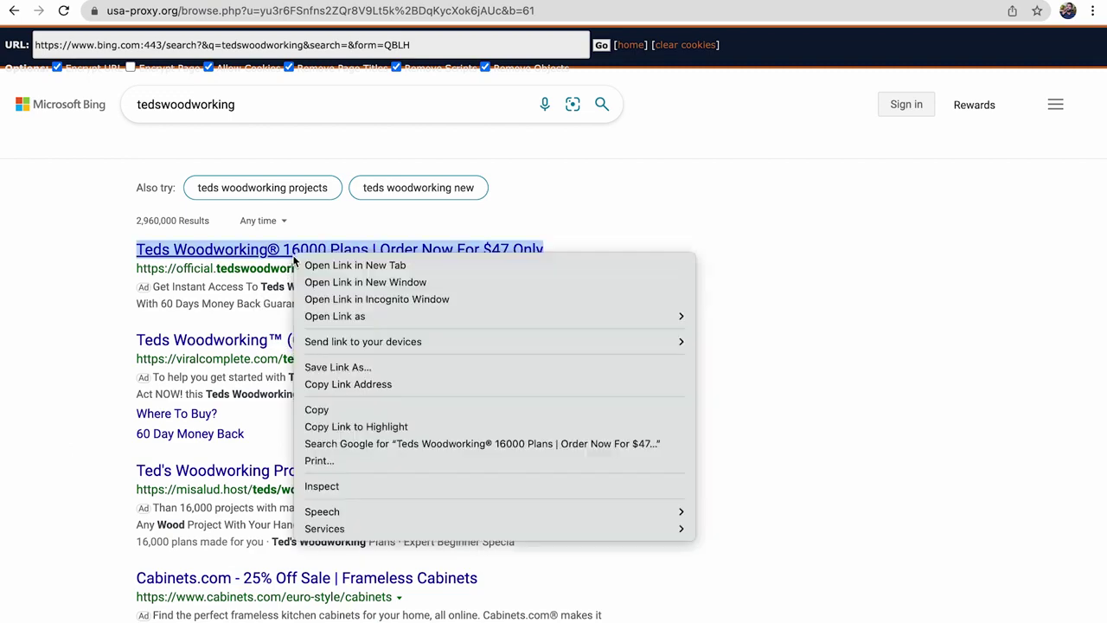
{"action": "left_click", "coordinate": [303, 264]}
{"action": "right_click", "coordinate": [295, 340]}
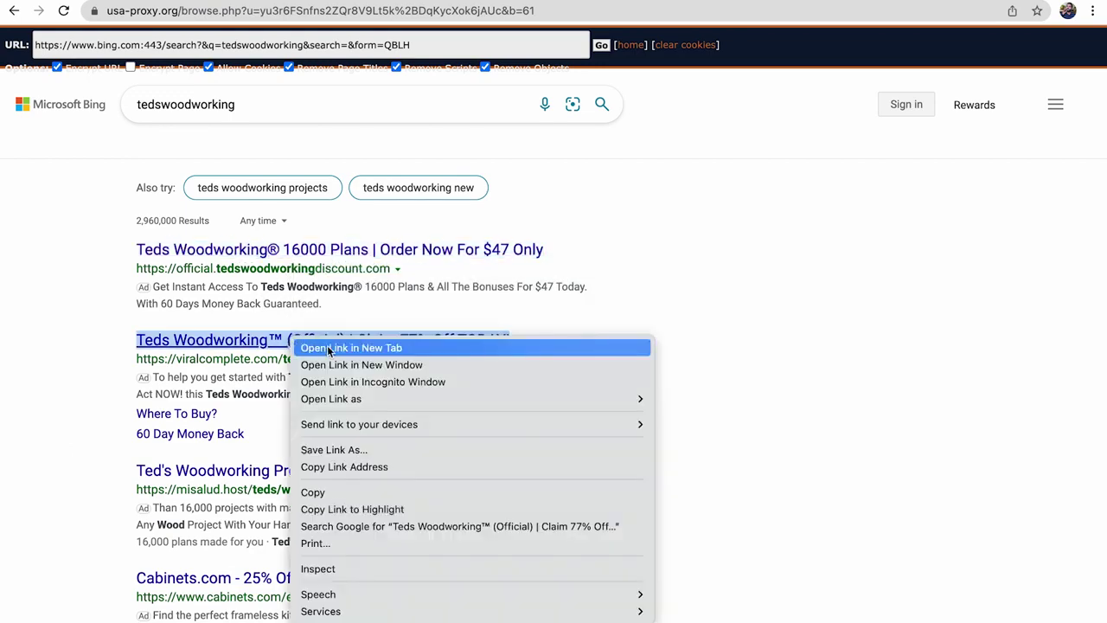
{"action": "left_click", "coordinate": [303, 351]}
{"action": "right_click", "coordinate": [294, 474]}
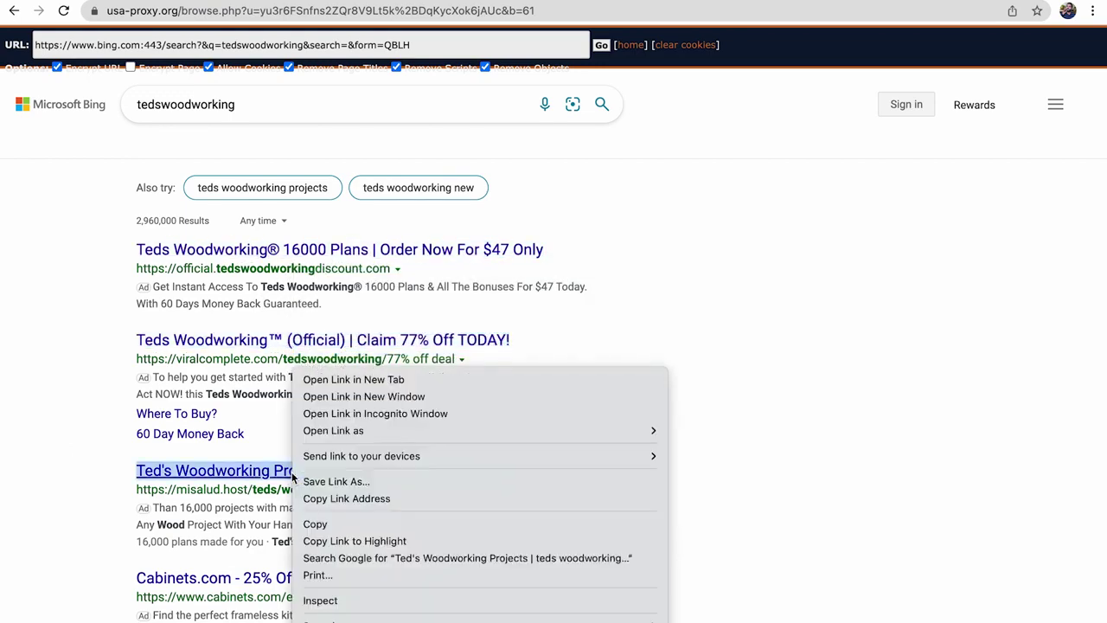
{"action": "left_click", "coordinate": [361, 378]}
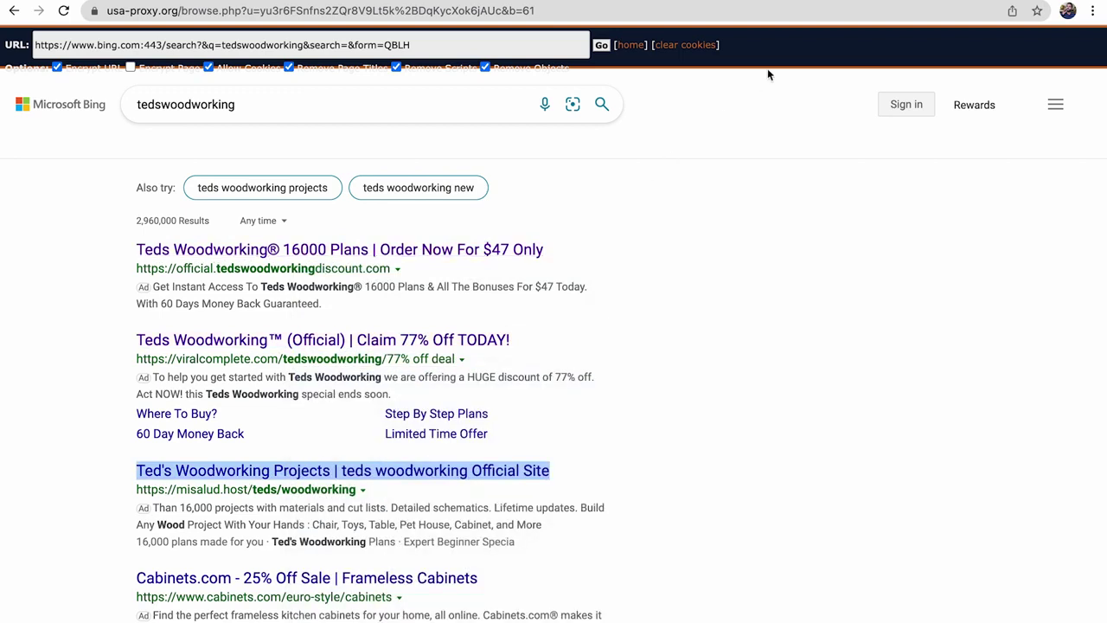
{"action": "left_click", "coordinate": [154, 414]}
{"action": "left_click_drag", "start_coordinate": [154, 414], "coordinate": [491, 445]}
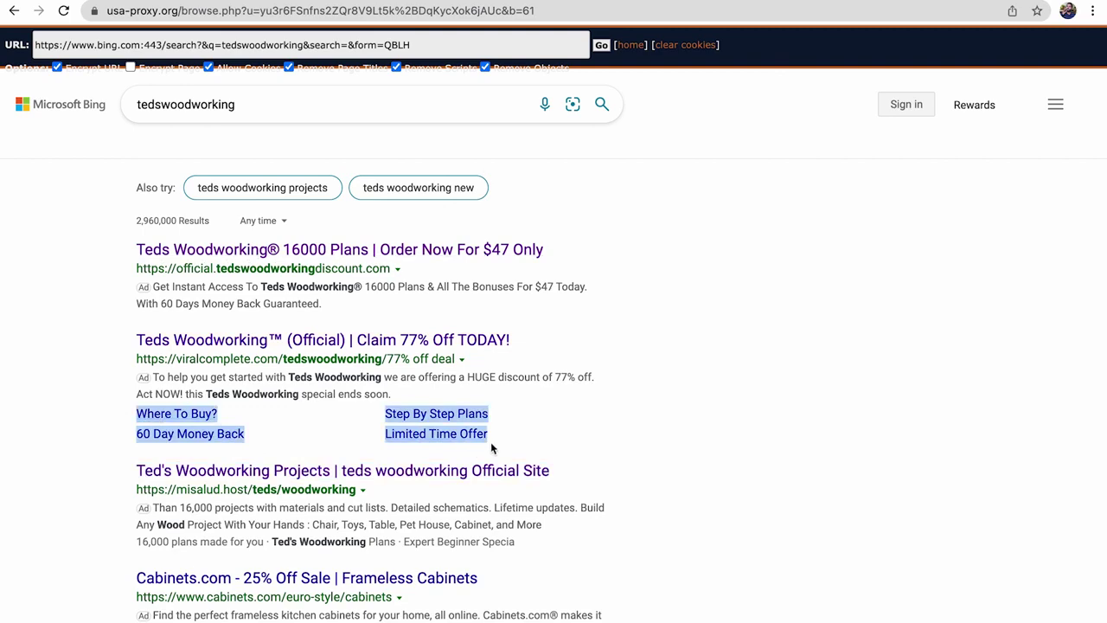
Step: Review the first ad's landing page through its offer, project gallery and testimonials, and return to its beginning
{"action": "key", "text": "ctrl+Tab"}
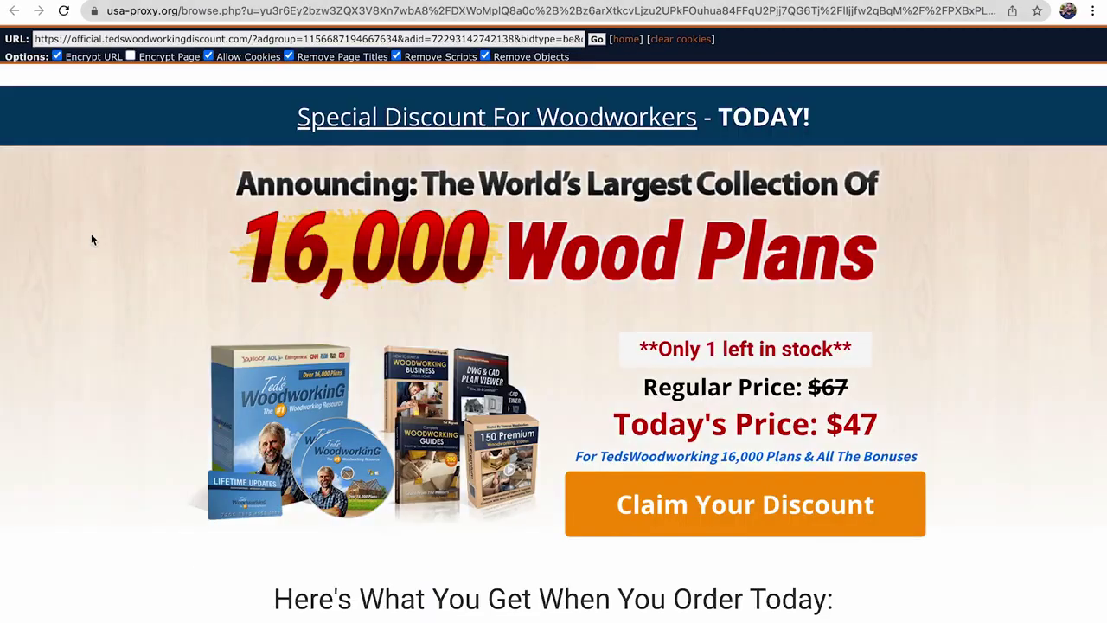
{"action": "scroll", "coordinate": [219, 235], "scroll_direction": "down", "scroll_amount": 5}
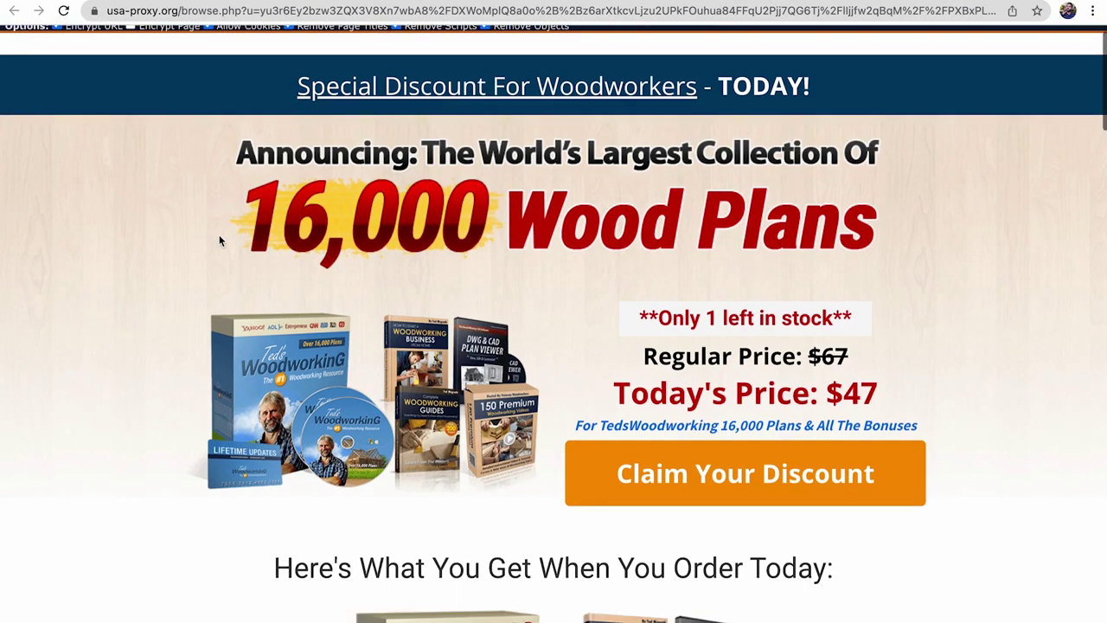
{"action": "scroll", "coordinate": [219, 240], "scroll_direction": "down", "scroll_amount": 8}
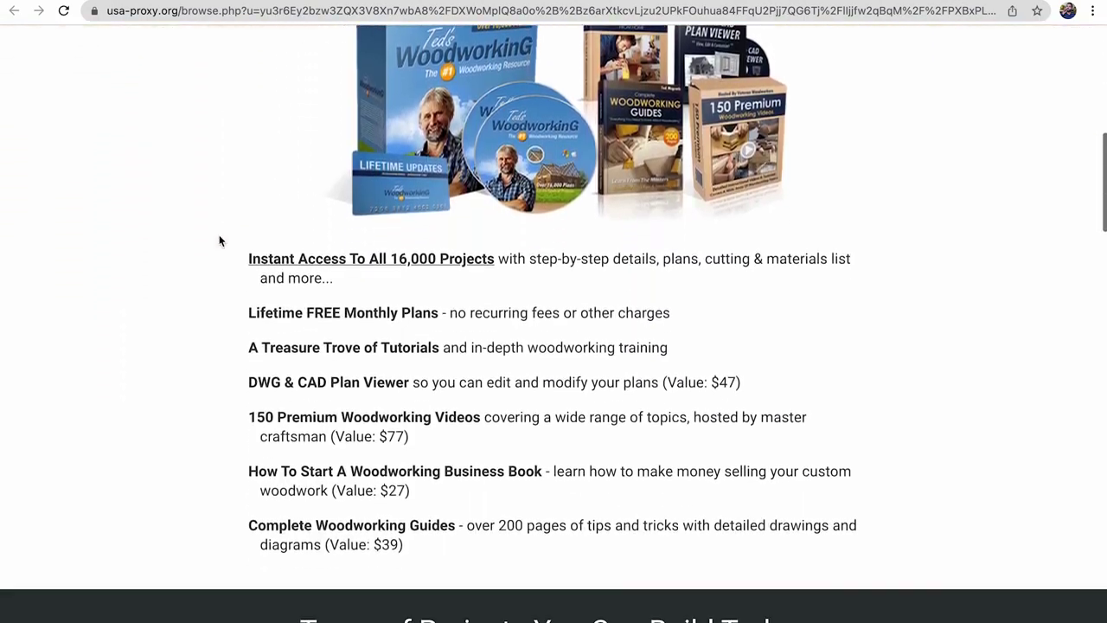
{"action": "scroll", "coordinate": [219, 240], "scroll_direction": "down", "scroll_amount": 8}
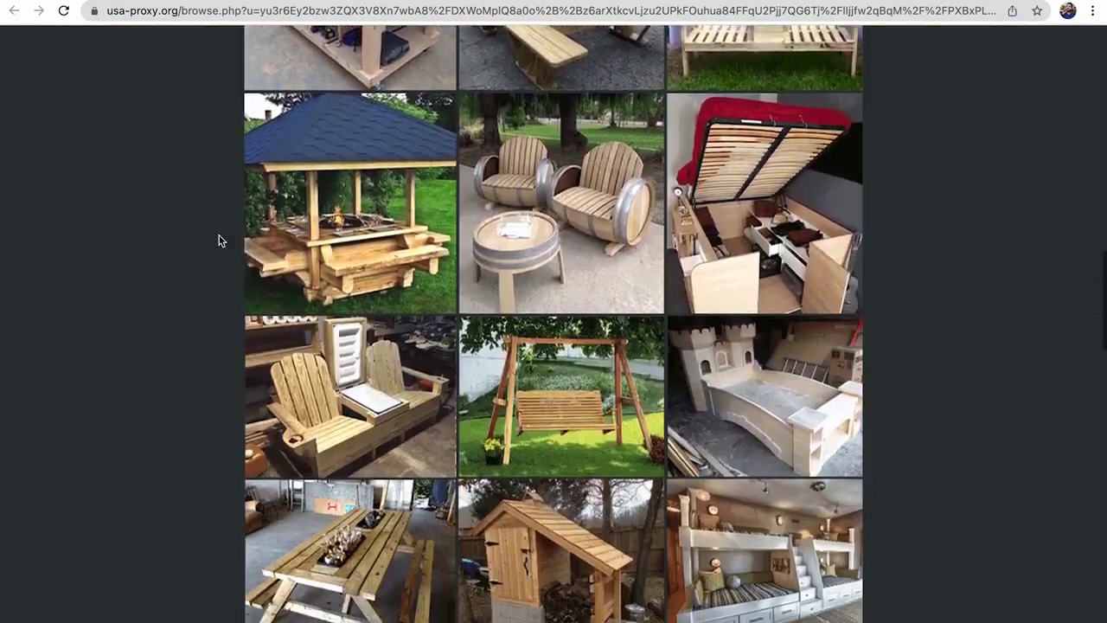
{"action": "scroll", "coordinate": [218, 241], "scroll_direction": "down", "scroll_amount": 4}
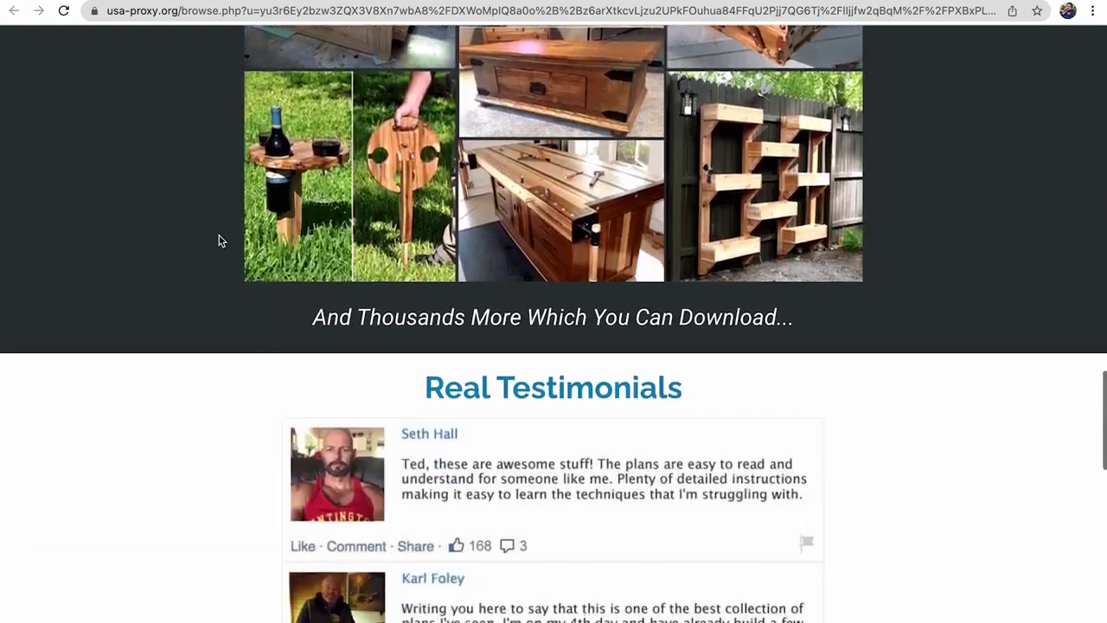
{"action": "scroll", "coordinate": [219, 240], "scroll_direction": "down", "scroll_amount": 1}
{"action": "scroll", "coordinate": [219, 241], "scroll_direction": "down", "scroll_amount": 4}
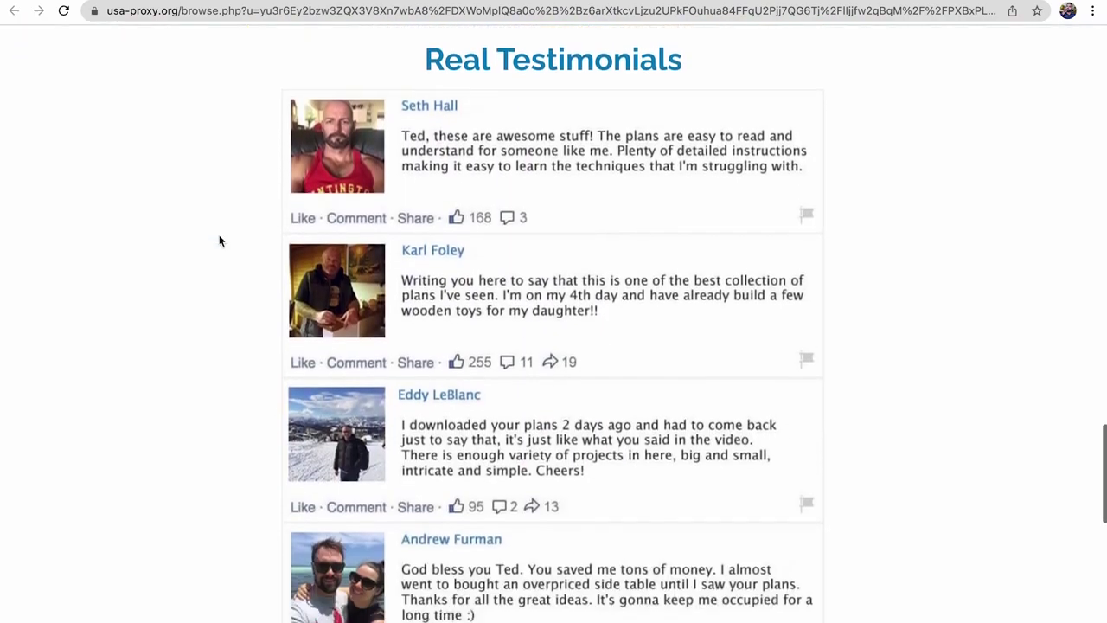
{"action": "scroll", "coordinate": [219, 240], "scroll_direction": "up", "scroll_amount": 4}
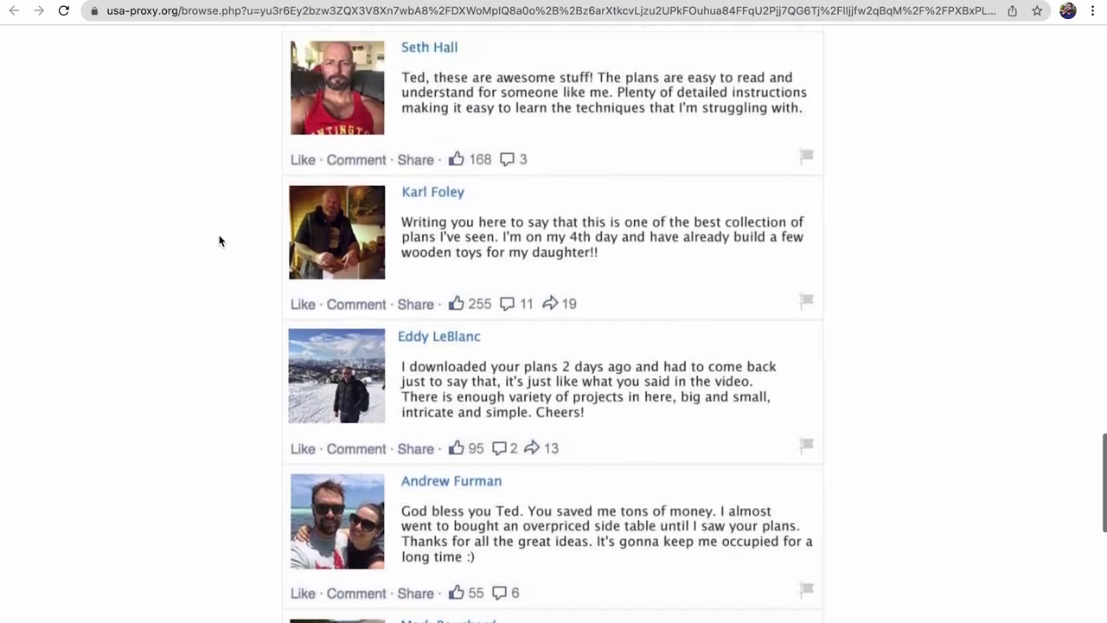
{"action": "key", "text": "super+a"}
{"action": "key", "text": "Home"}
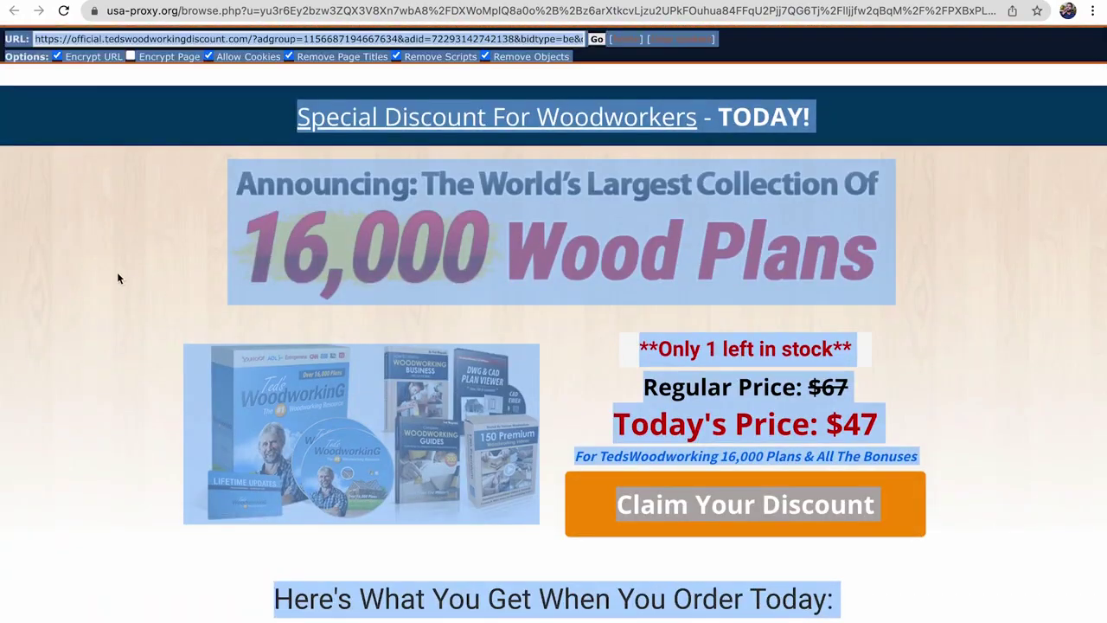
Step: Load official.tedswoodworkingdiscount.com/? directly in the same tab, without the proxy and the ad tracking parameters
{"action": "left_click", "coordinate": [265, 133]}
{"action": "left_click_drag", "start_coordinate": [256, 39], "coordinate": [33, 39]}
{"action": "key", "text": "ctrl+c"}
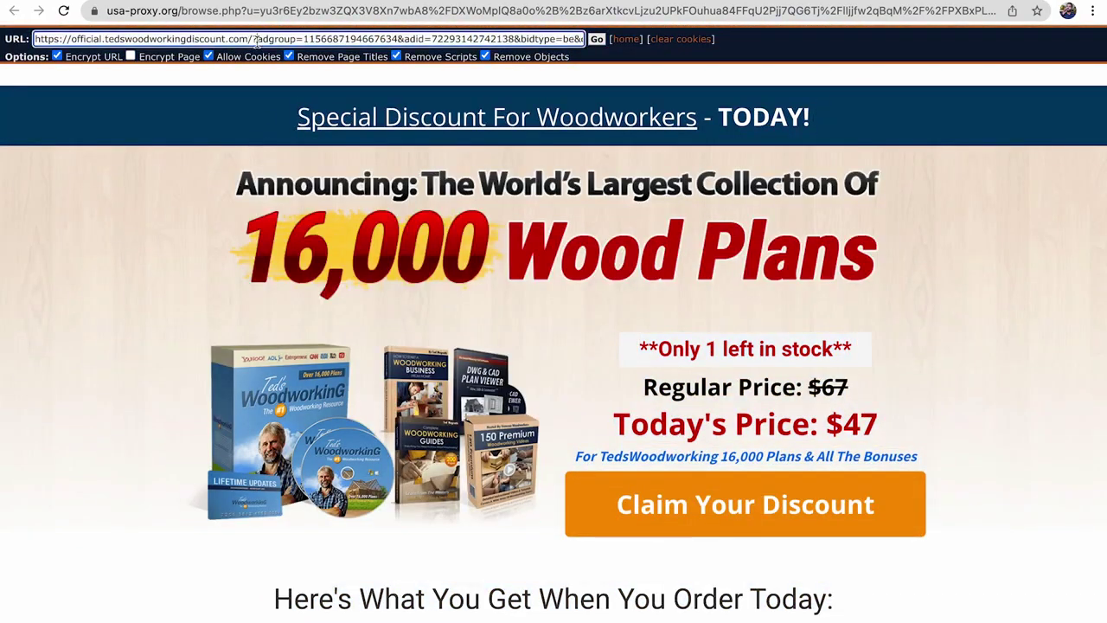
{"action": "key", "text": "BackSpace"}
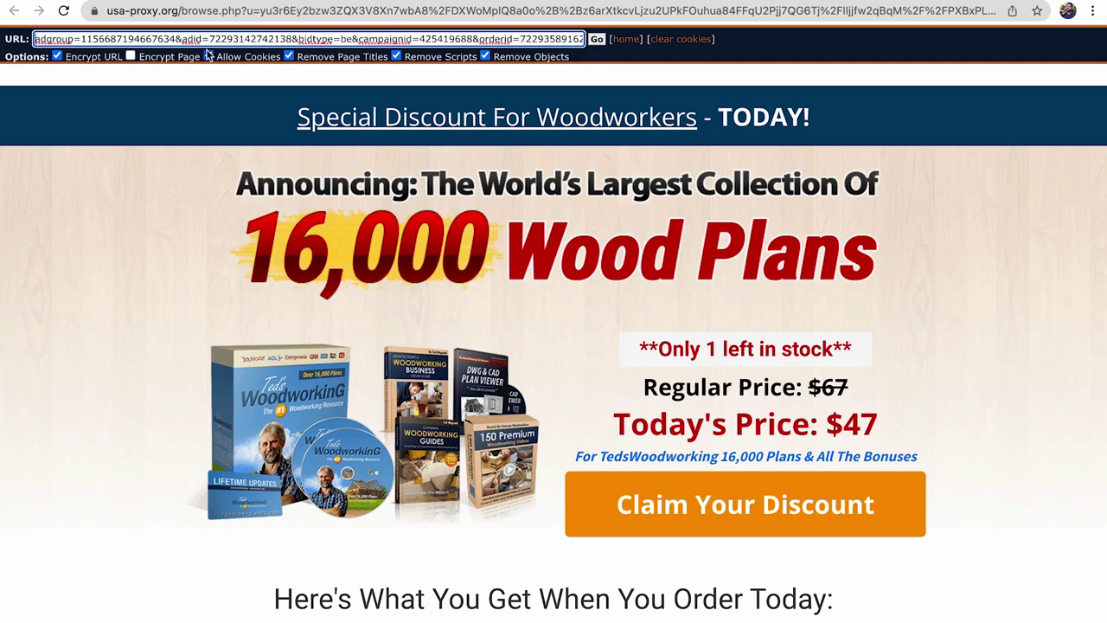
{"action": "left_click", "coordinate": [449, 13]}
{"action": "key", "text": "ctrl+v"}
{"action": "key", "text": "Return"}
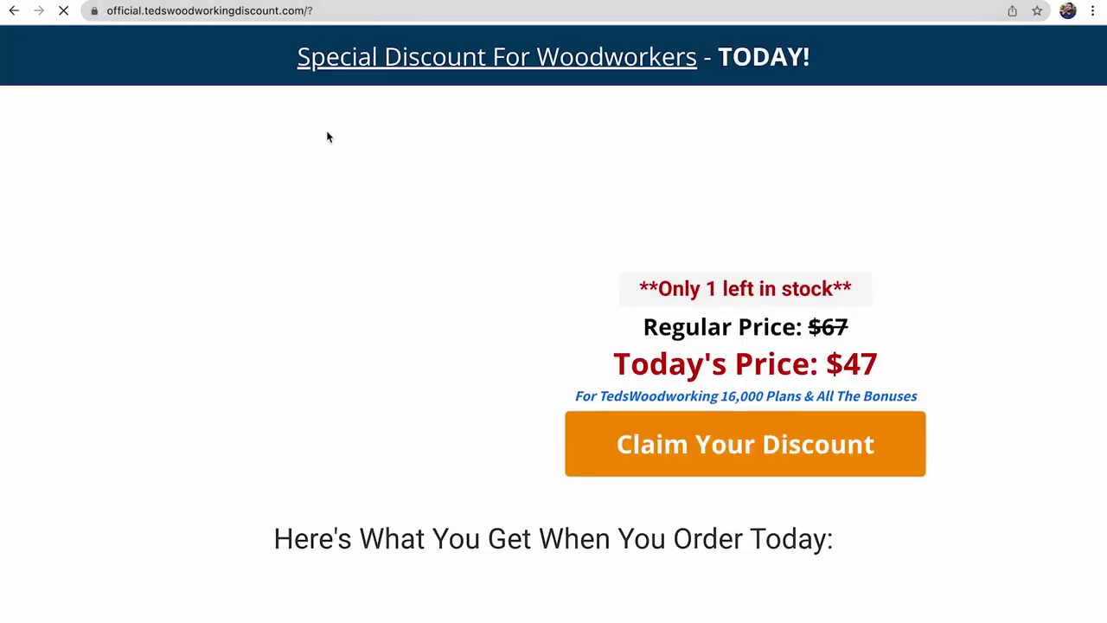
Step: Inspect the HTML elements of the discount landing page around its benefits list, and close the developer tools
{"action": "scroll", "coordinate": [1010, 250], "scroll_direction": "down", "scroll_amount": 1}
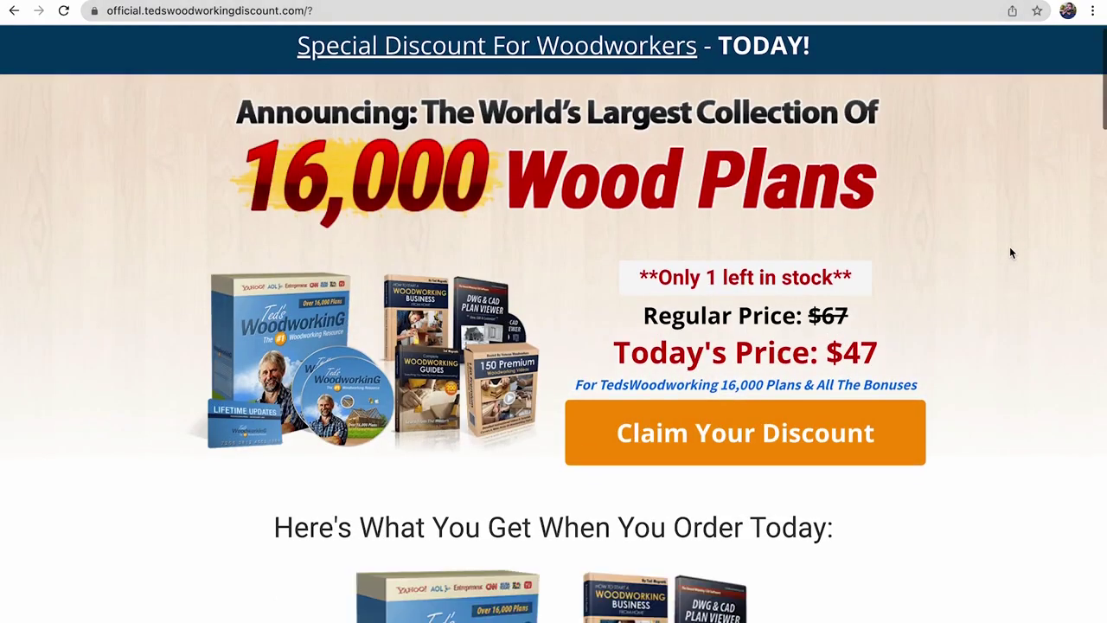
{"action": "scroll", "coordinate": [1011, 253], "scroll_direction": "down", "scroll_amount": 9}
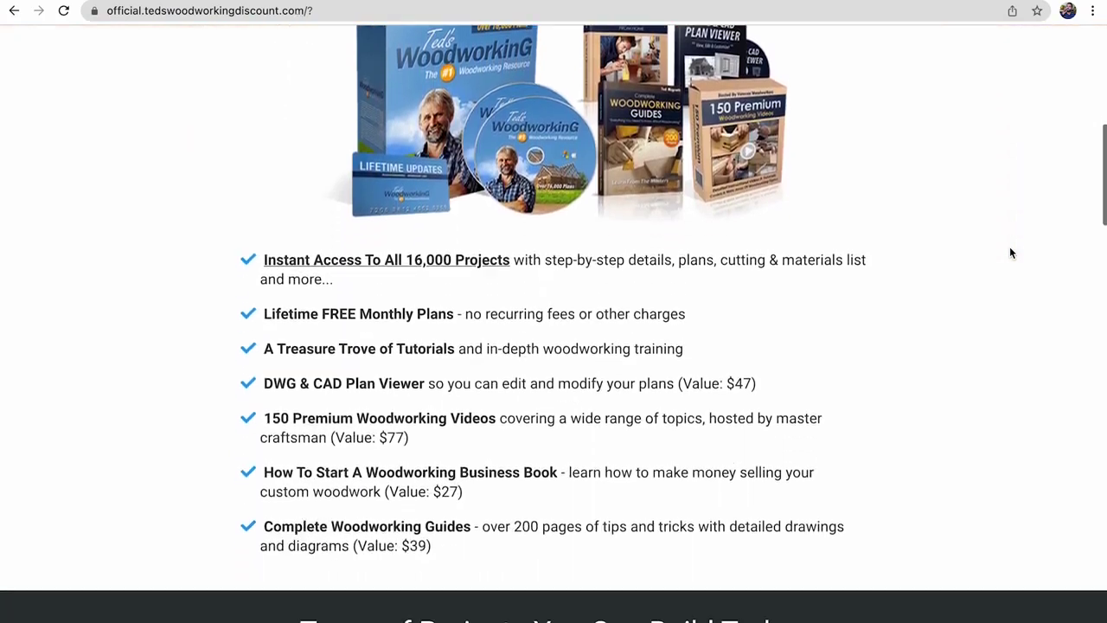
{"action": "scroll", "coordinate": [1010, 250], "scroll_direction": "down", "scroll_amount": 3}
{"action": "scroll", "coordinate": [1010, 251], "scroll_direction": "up", "scroll_amount": 2}
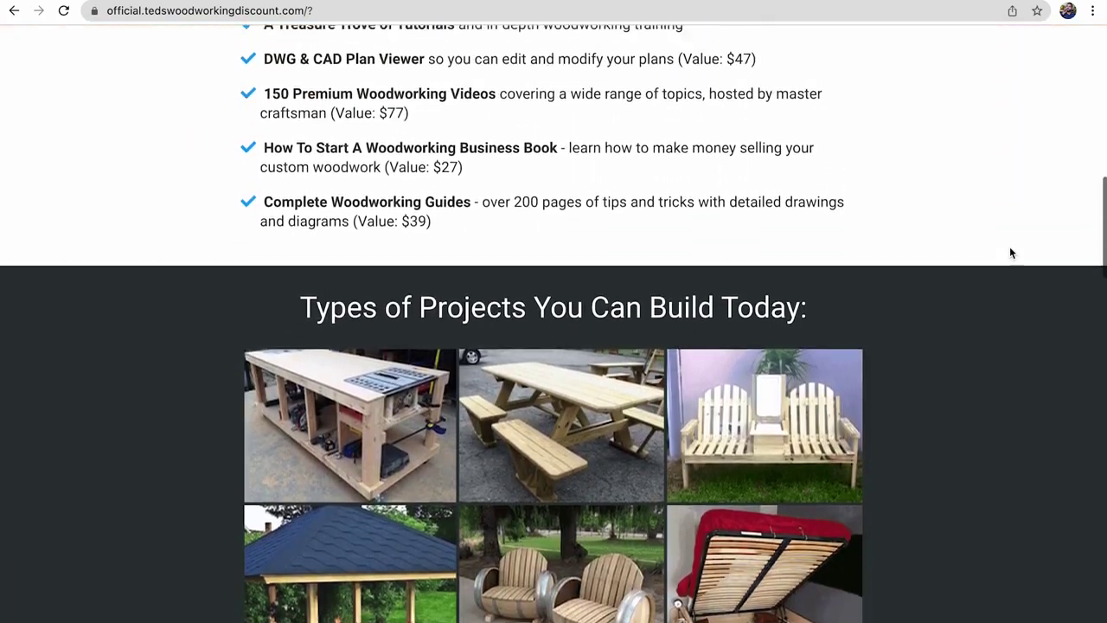
{"action": "right_click", "coordinate": [153, 213]}
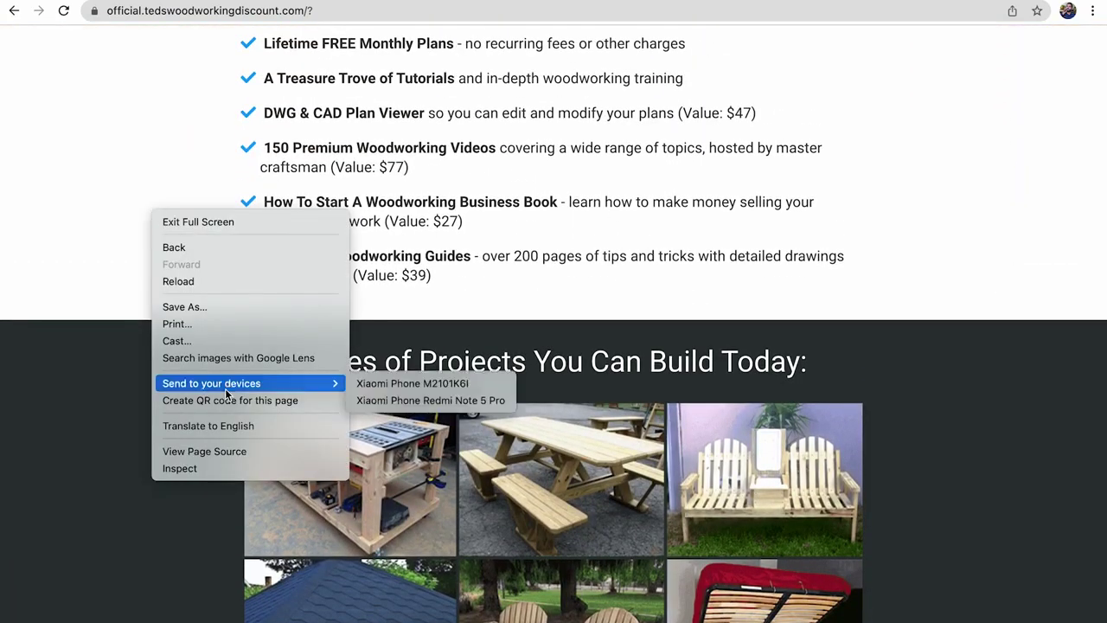
{"action": "left_click", "coordinate": [239, 468]}
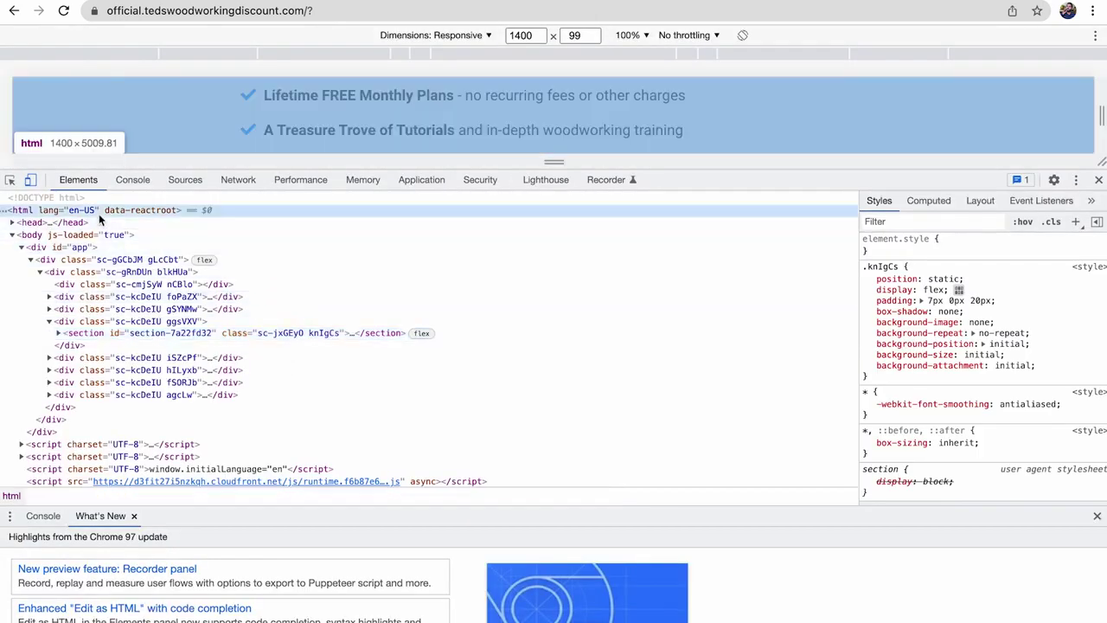
{"action": "left_click", "coordinate": [138, 284]}
{"action": "key", "text": "Down"}
{"action": "key", "text": "Down"}
{"action": "key", "text": "Down"}
{"action": "key", "text": "Down"}
{"action": "key", "text": "Down"}
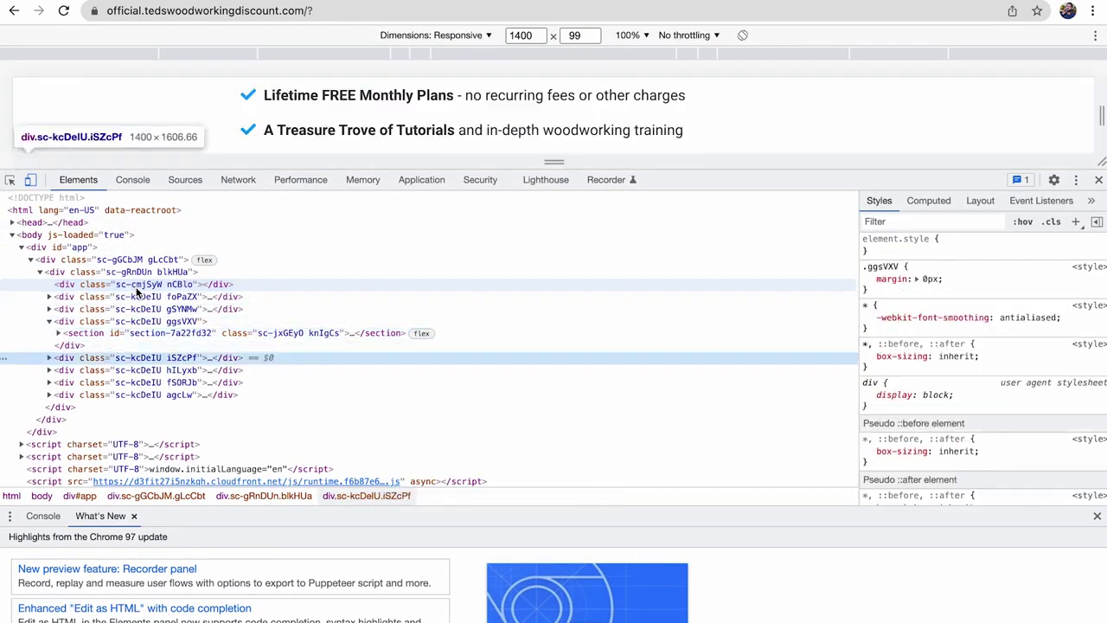
{"action": "key", "text": "Up"}
{"action": "key", "text": "Up"}
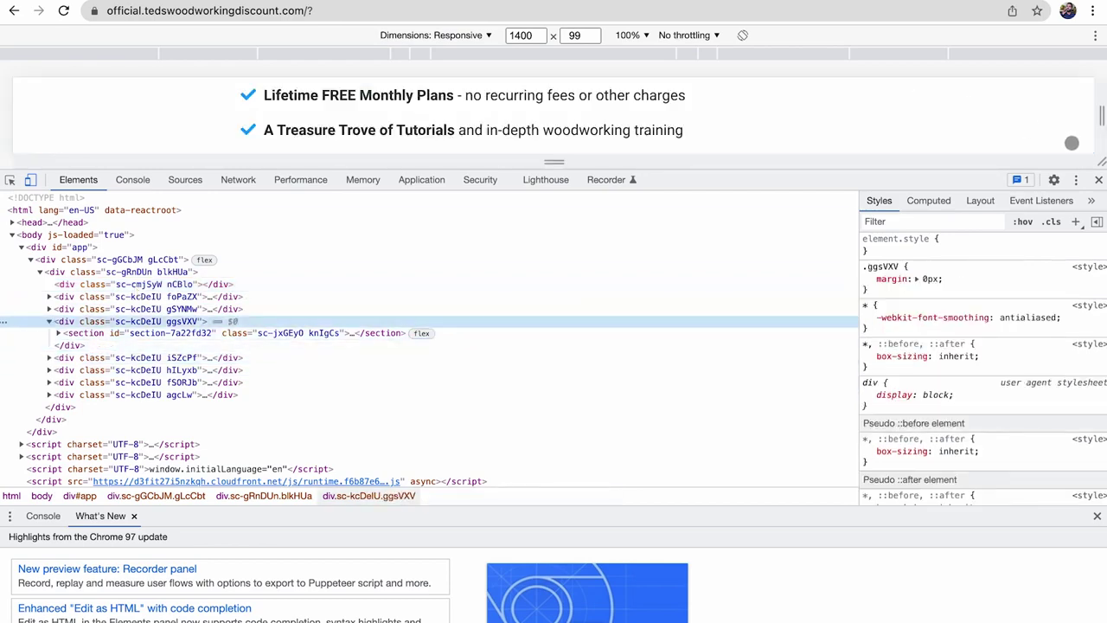
{"action": "key", "text": "super+alt+i"}
Step: Switch to the browser profile Startup Authority in a new window
{"action": "scroll", "coordinate": [805, 242], "scroll_direction": "up", "scroll_amount": 2}
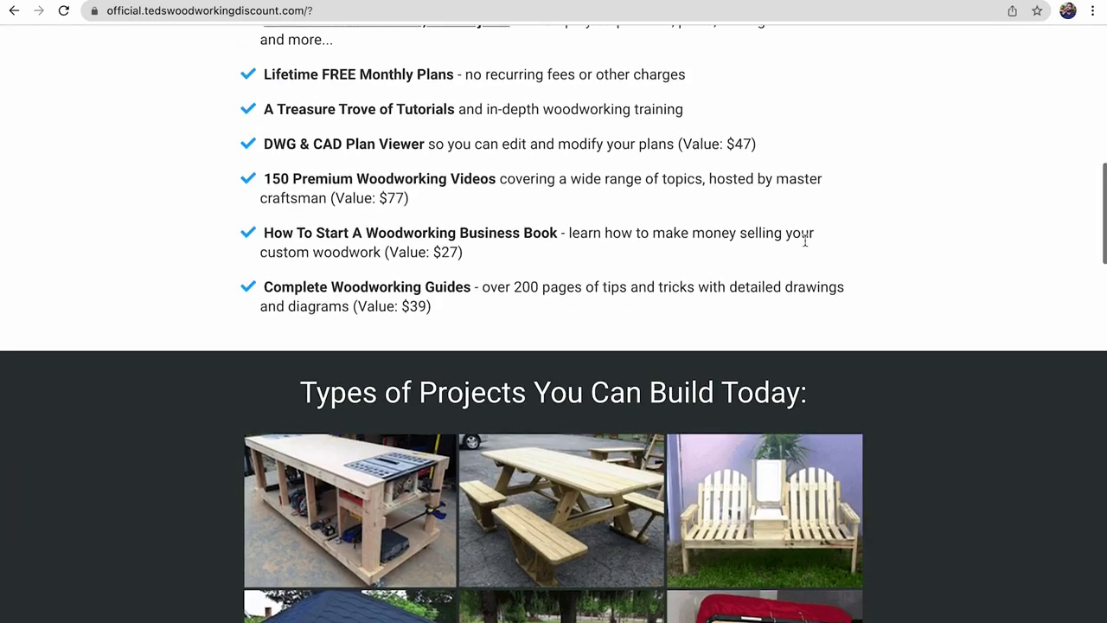
{"action": "left_click", "coordinate": [1066, 12]}
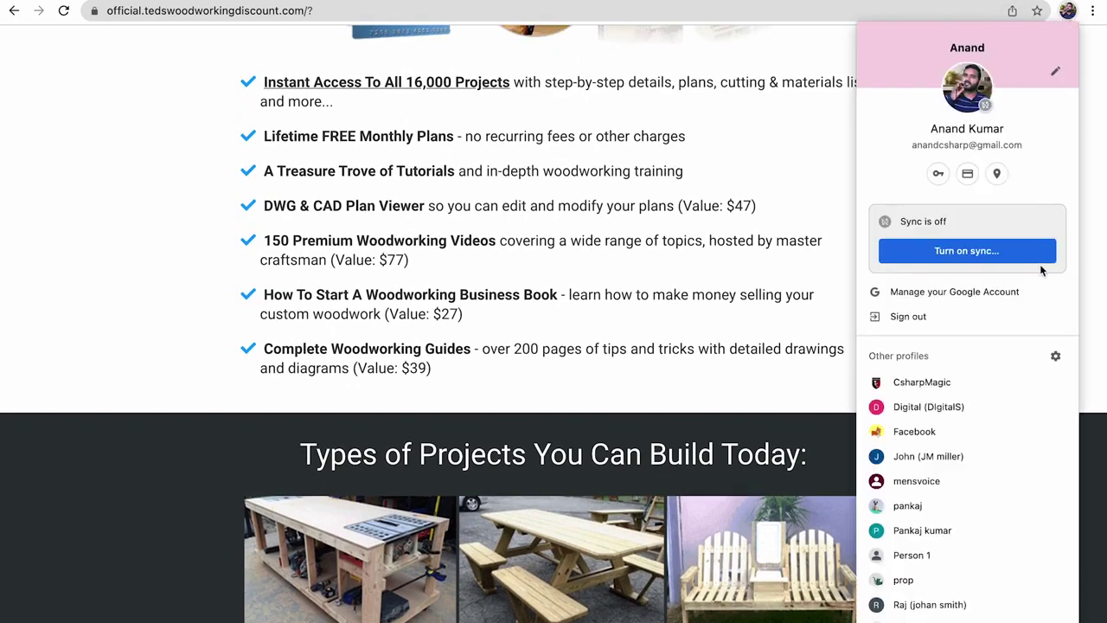
{"action": "scroll", "coordinate": [992, 604], "scroll_direction": "down", "scroll_amount": 2}
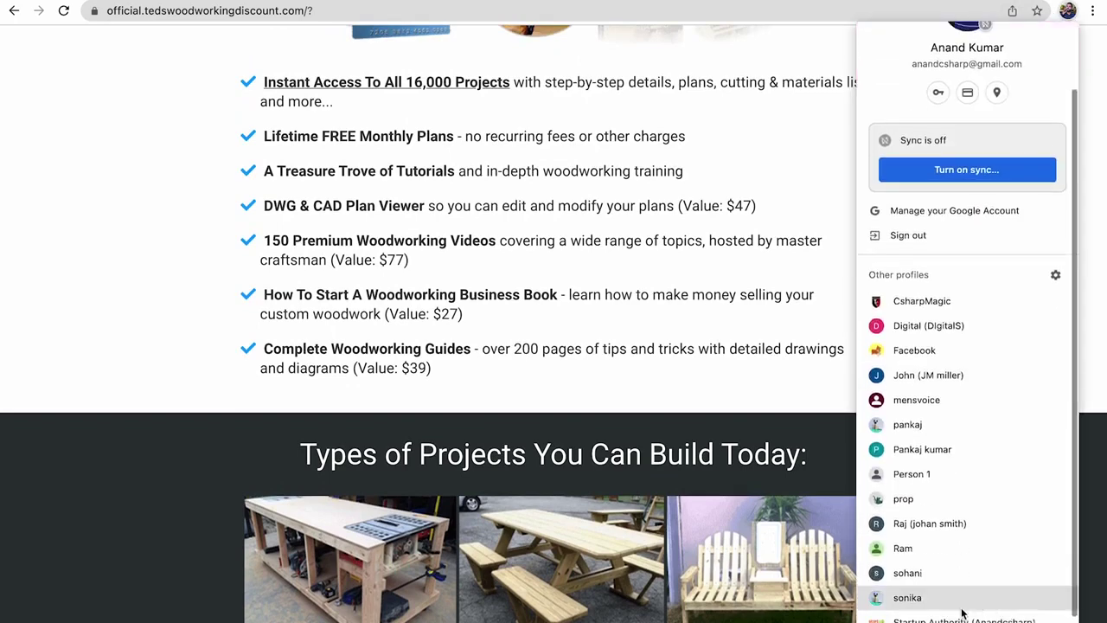
{"action": "left_click", "coordinate": [961, 603]}
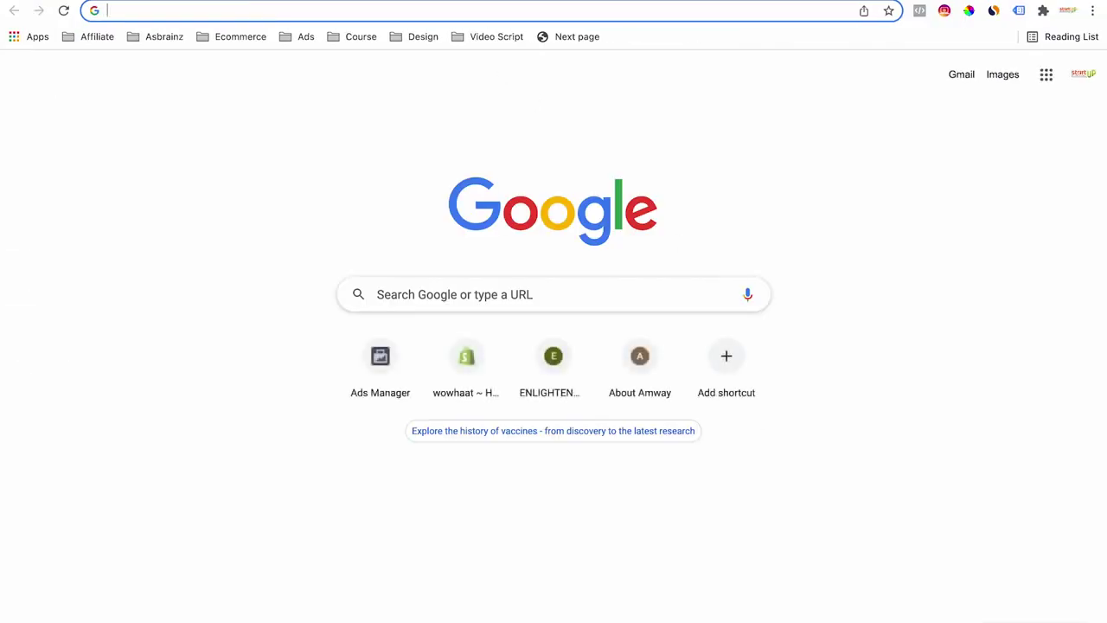
Step: Look up "pip" in the address suggestions and open the PipelinePRO launchpad page on app.gopipelinepro.com
{"action": "type", "text": "piplo"}
{"action": "key", "text": "BackSpace"}
{"action": "key", "text": "BackSpace"}
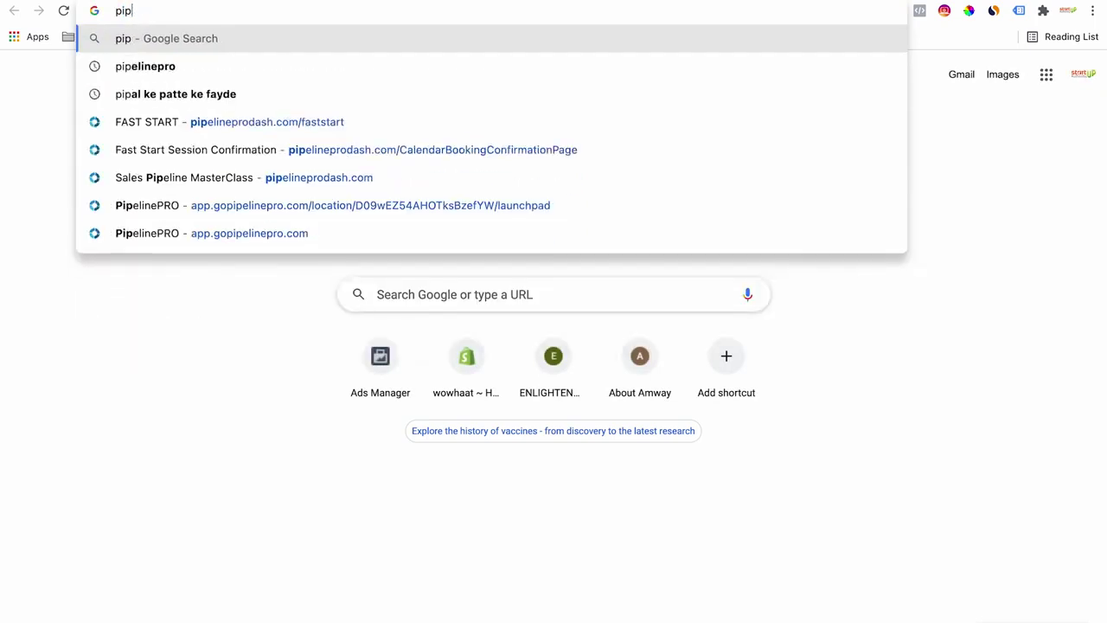
{"action": "key", "text": "Down"}
{"action": "key", "text": "Down"}
{"action": "key", "text": "Down"}
{"action": "key", "text": "Down"}
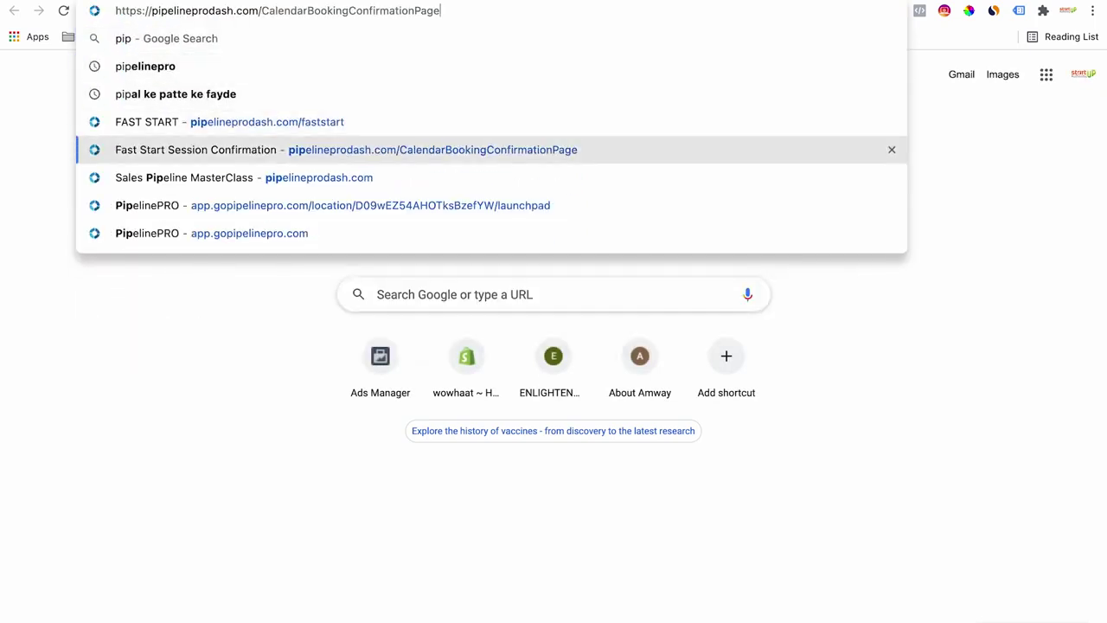
{"action": "key", "text": "Down"}
{"action": "key", "text": "Down"}
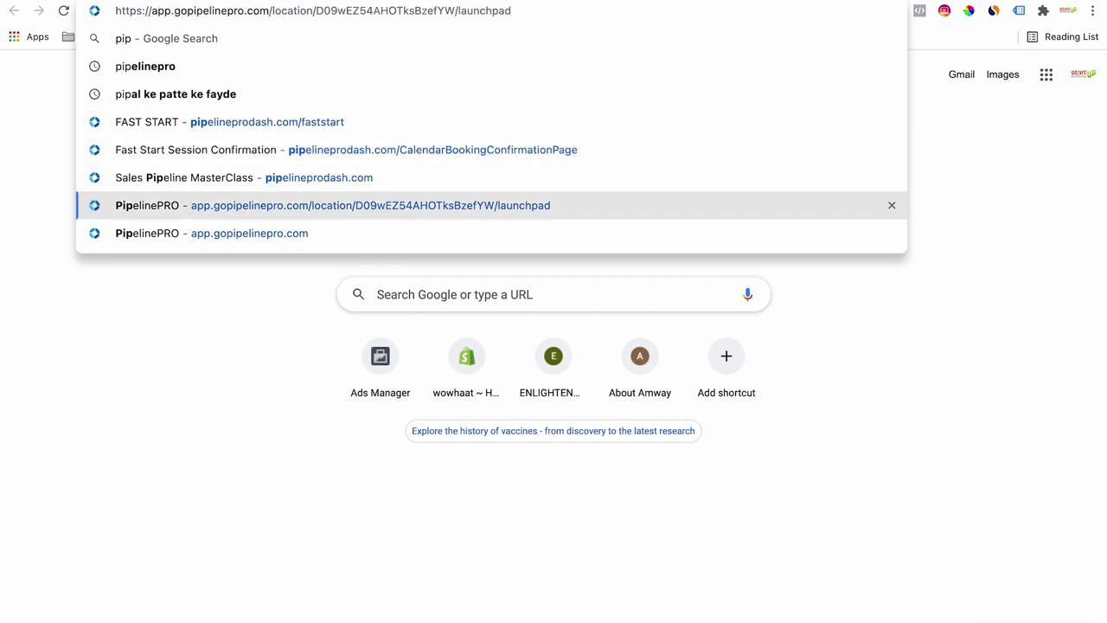
{"action": "key", "text": "Return"}
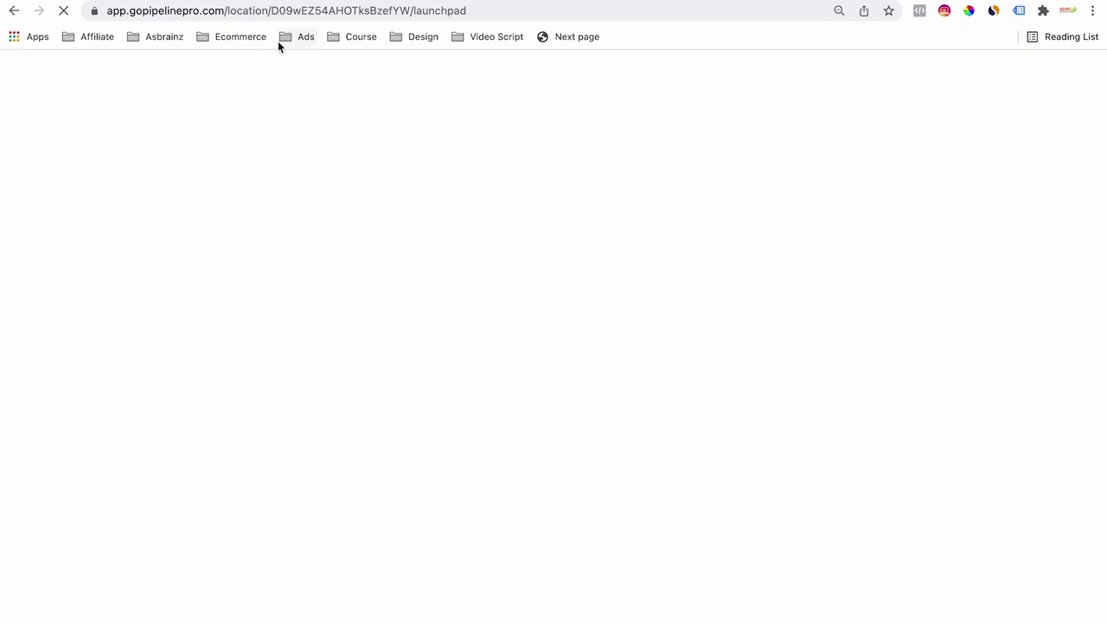
{"action": "left_click_drag", "start_coordinate": [247, 12], "coordinate": [470, 12]}
{"action": "left_click", "coordinate": [471, 12]}
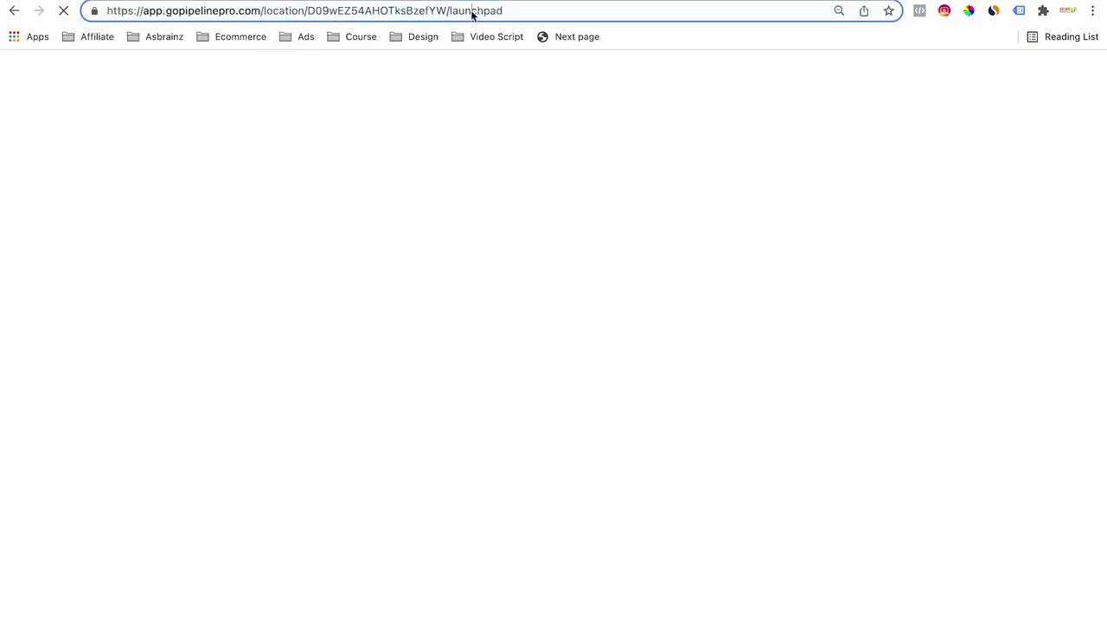
{"action": "left_click_drag", "start_coordinate": [268, 11], "coordinate": [504, 11]}
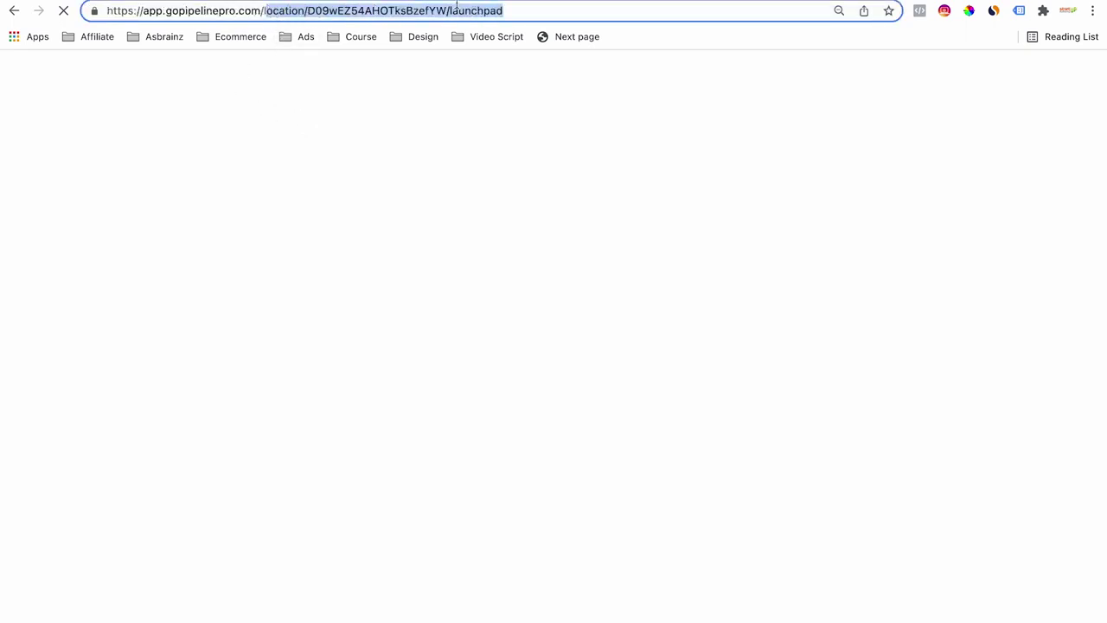
{"action": "key", "text": "BackSpace"}
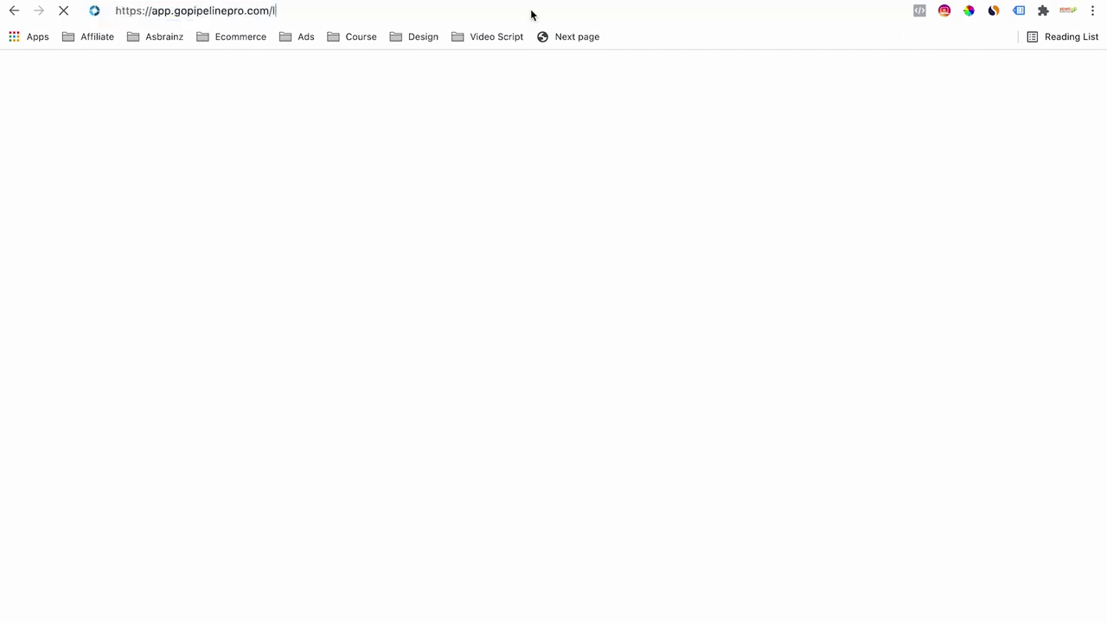
{"action": "key", "text": "Return"}
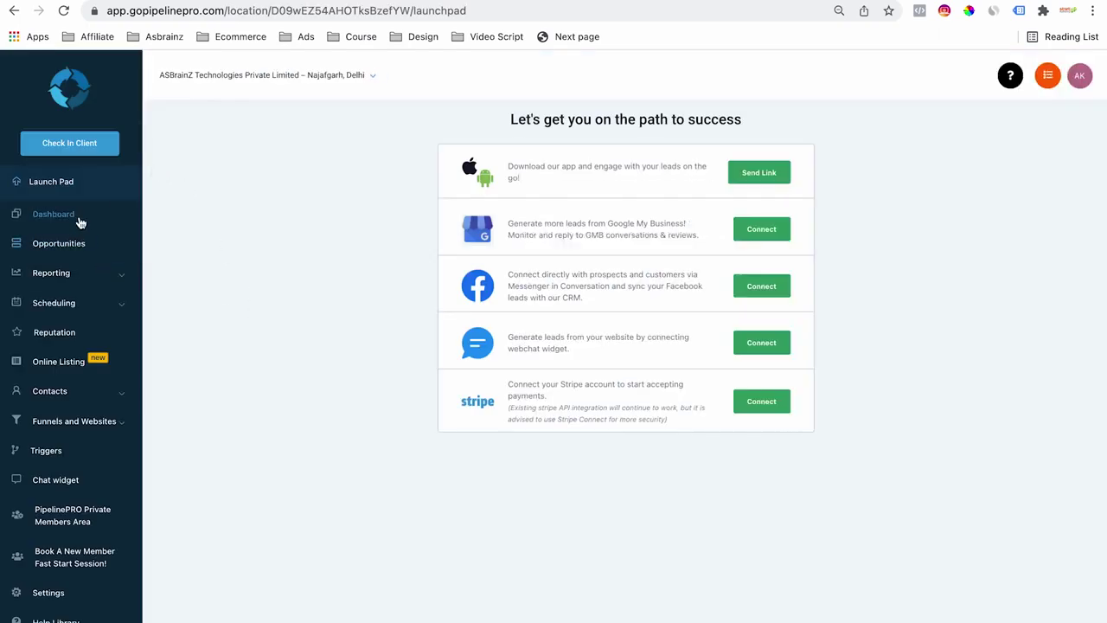
Step: Examine the dashboard's opportunity, pipeline value, conversion rate, funnel, stage distribution and task widgets, with a brief look at Opportunities
{"action": "left_click", "coordinate": [78, 223]}
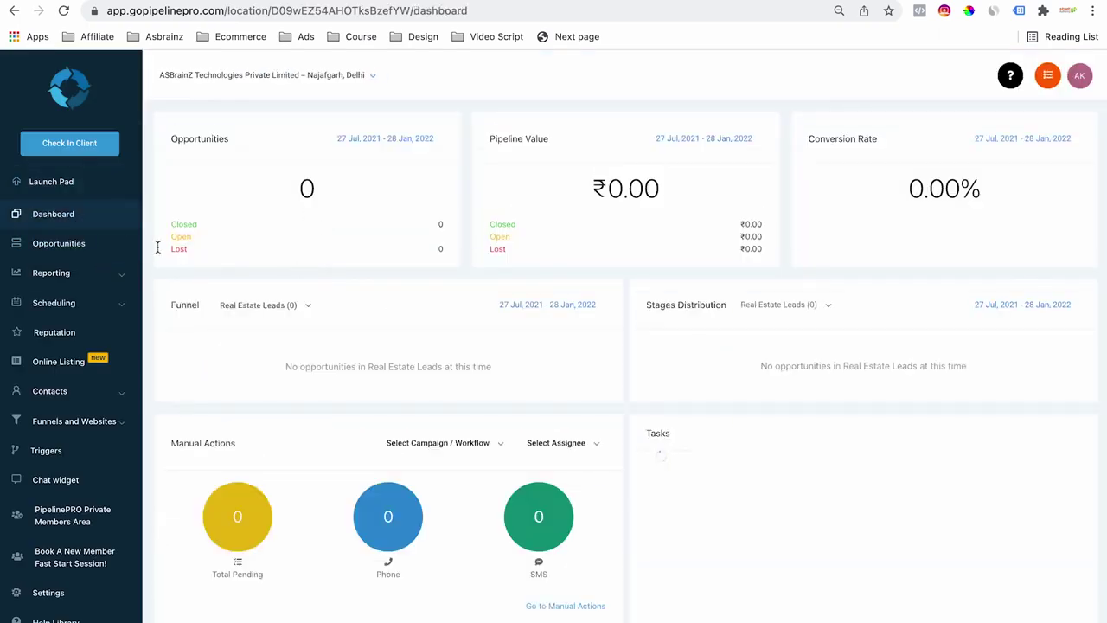
{"action": "left_click", "coordinate": [78, 248]}
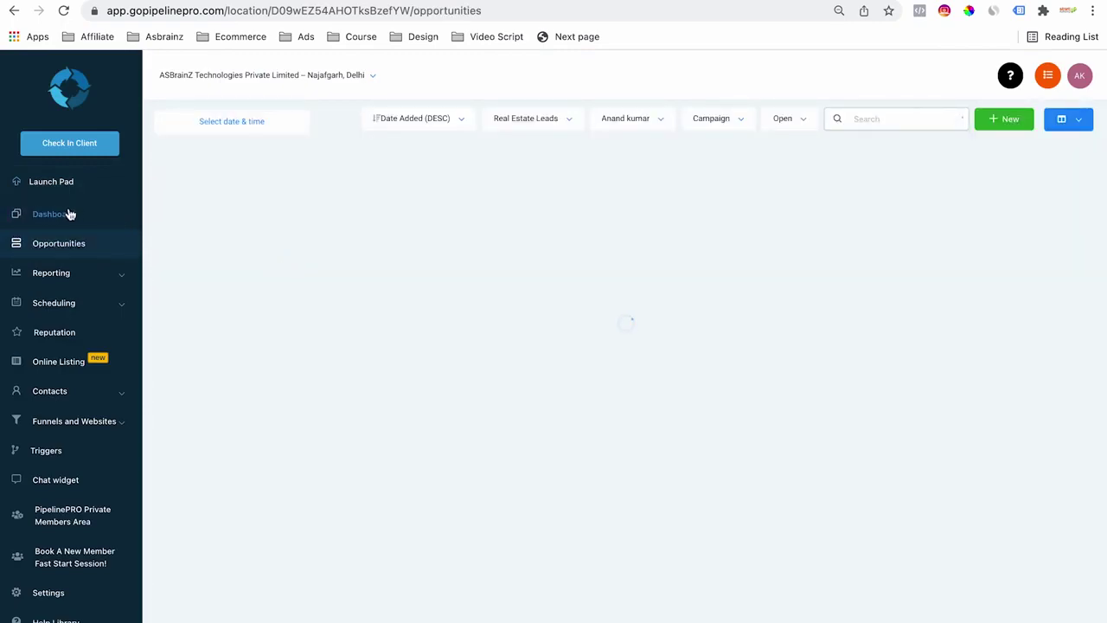
{"action": "left_click", "coordinate": [69, 214]}
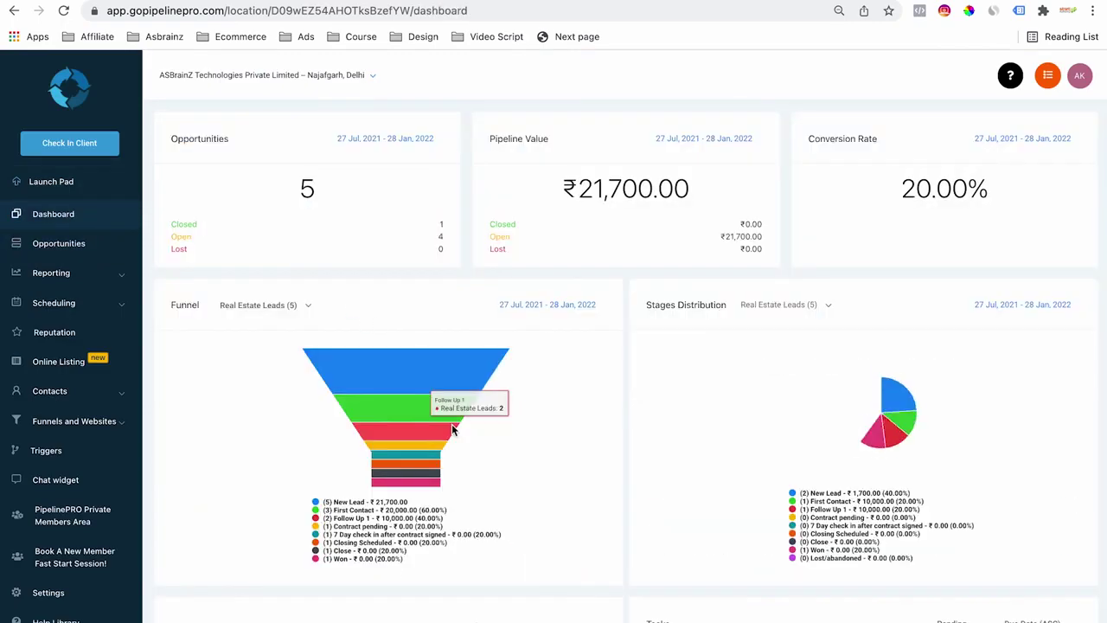
{"action": "scroll", "coordinate": [452, 424], "scroll_direction": "down", "scroll_amount": 1}
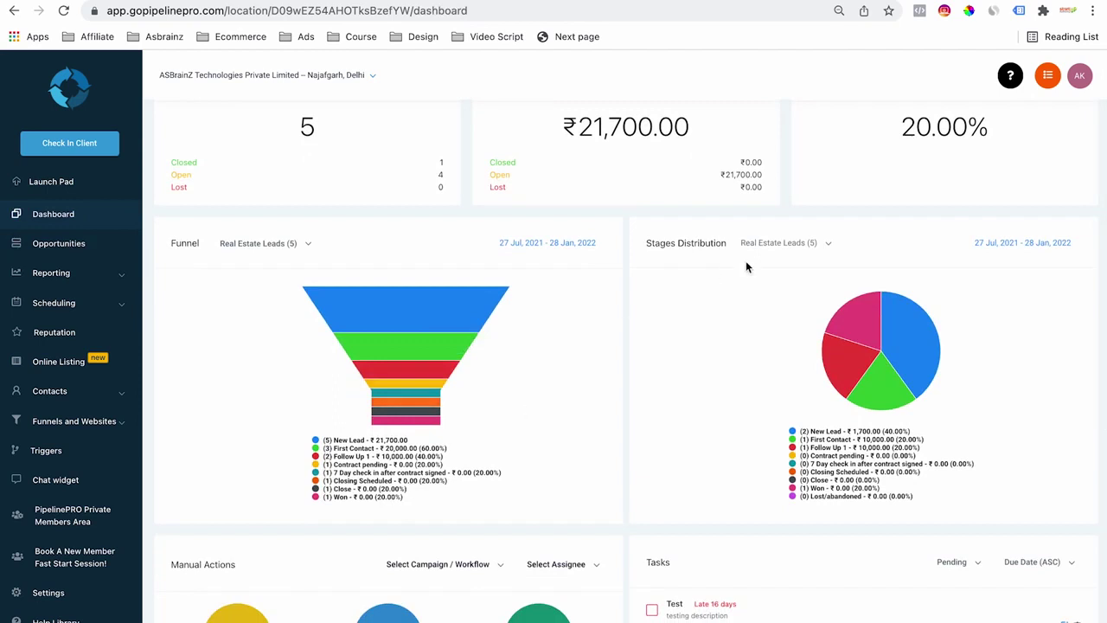
{"action": "scroll", "coordinate": [746, 261], "scroll_direction": "up", "scroll_amount": 1}
{"action": "scroll", "coordinate": [746, 261], "scroll_direction": "up", "scroll_amount": 1}
{"action": "left_click_drag", "start_coordinate": [297, 188], "coordinate": [954, 235]}
{"action": "scroll", "coordinate": [953, 234], "scroll_direction": "down", "scroll_amount": 4}
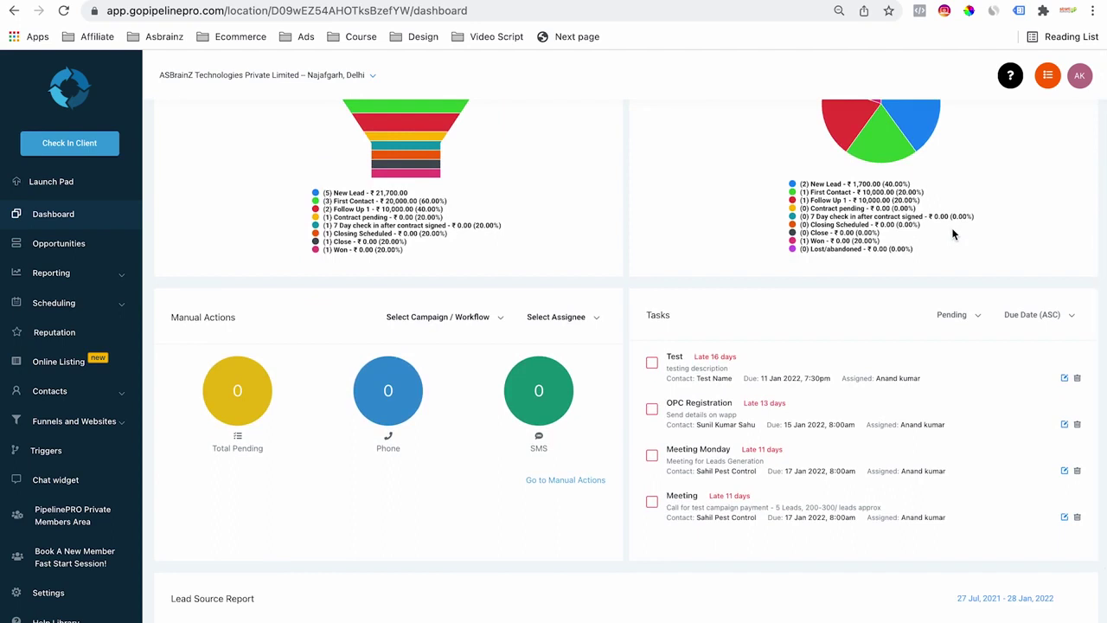
{"action": "scroll", "coordinate": [952, 227], "scroll_direction": "up", "scroll_amount": 4}
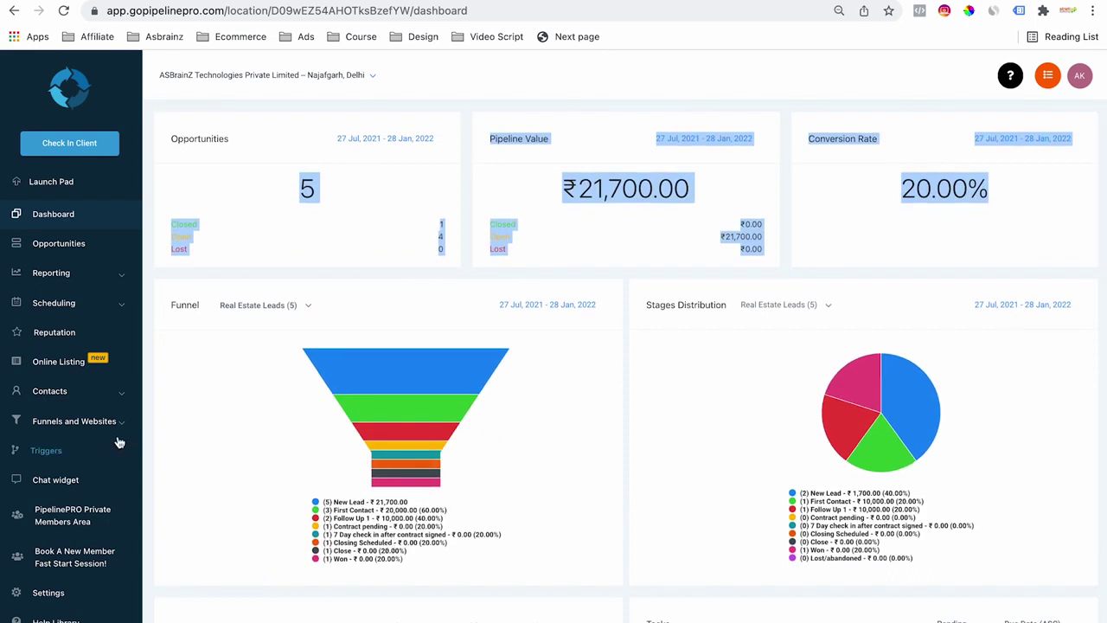
Step: Open the funnels list and bring up the form for creating a new funnel at its name field
{"action": "left_click", "coordinate": [74, 424]}
{"action": "left_click", "coordinate": [57, 451]}
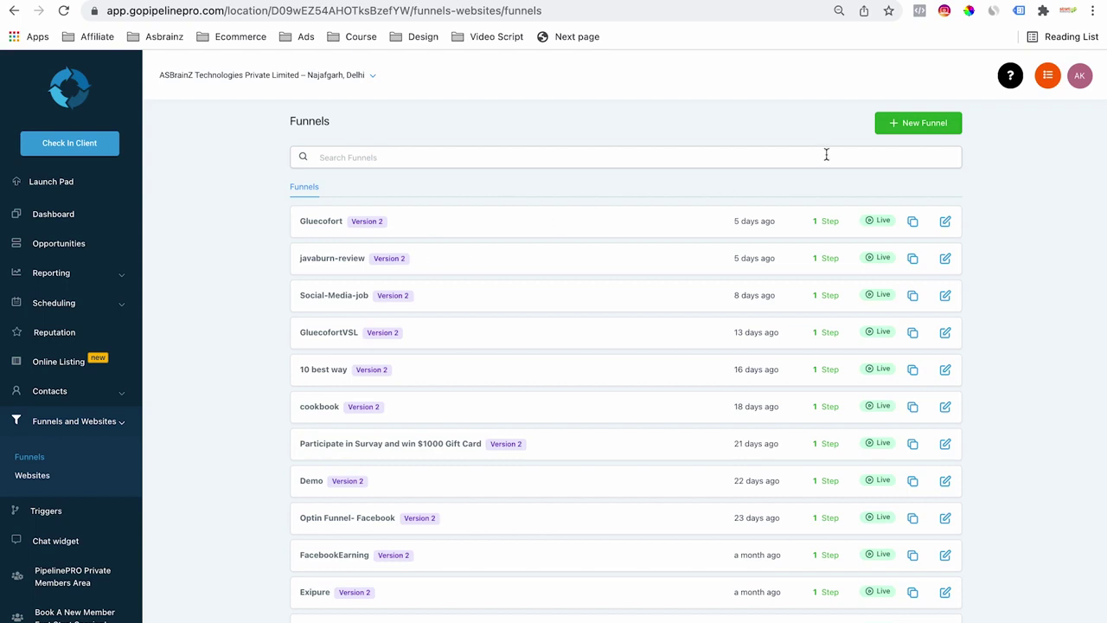
{"action": "left_click", "coordinate": [919, 123]}
{"action": "left_click", "coordinate": [454, 156]}
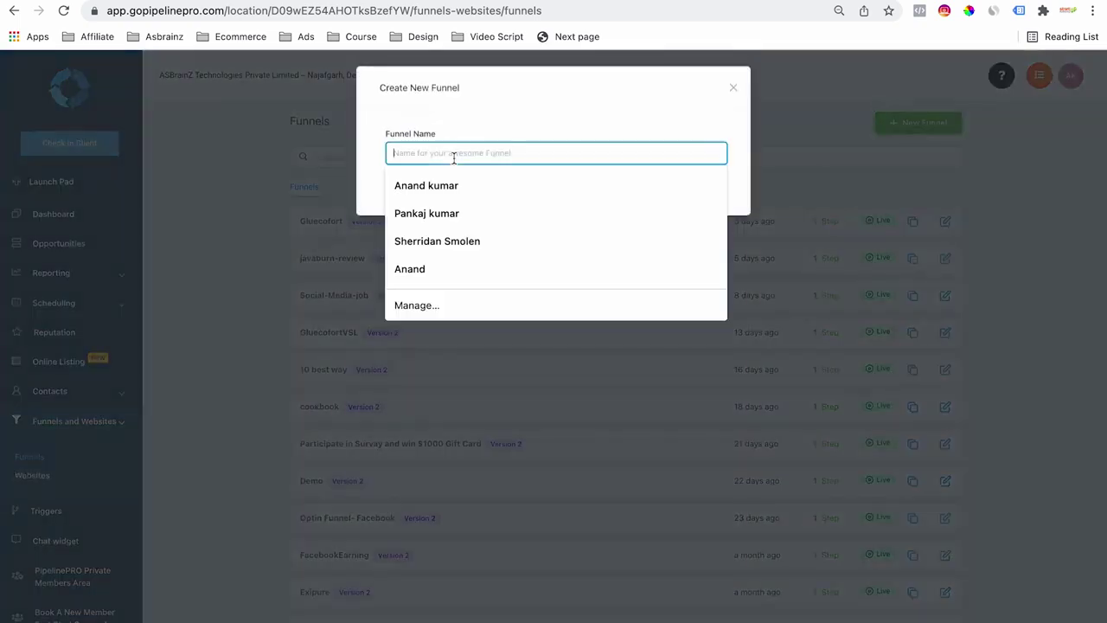
{"action": "left_click", "coordinate": [404, 126]}
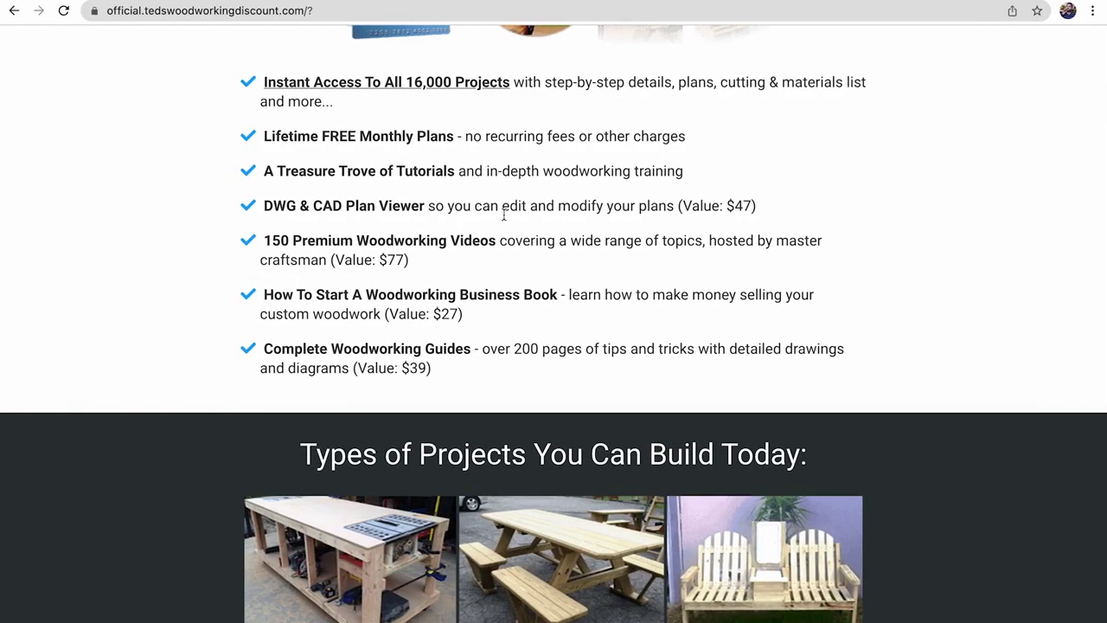
Step: Review the official.tedswoodworkingdiscount.com landing page from its benefits list back up to the headline and discount offer
{"action": "scroll", "coordinate": [504, 219], "scroll_direction": "up", "scroll_amount": 1}
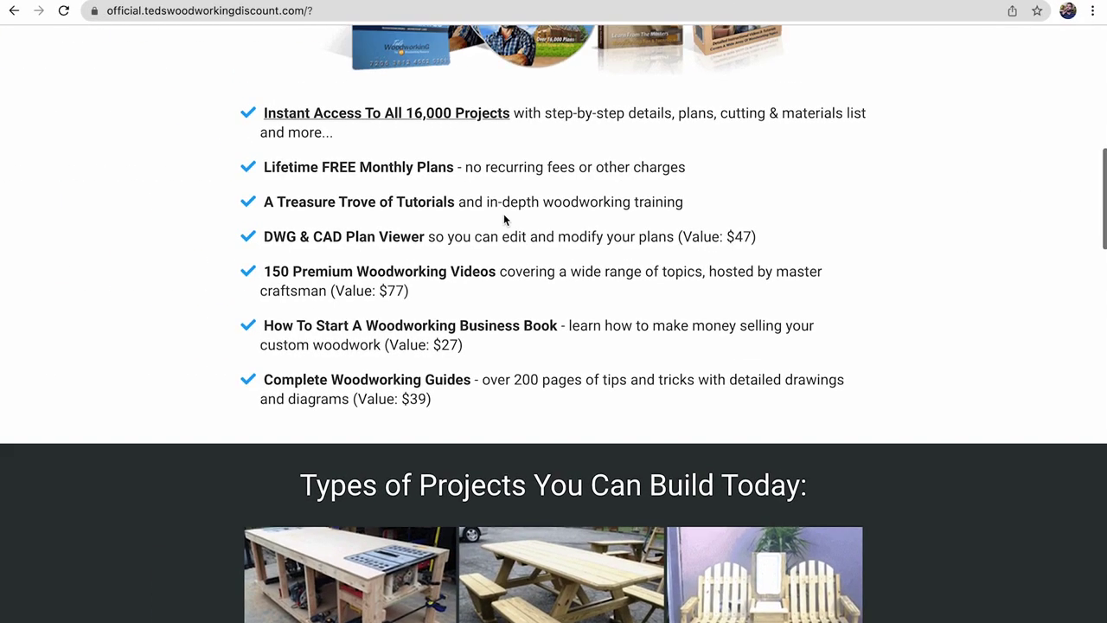
{"action": "scroll", "coordinate": [504, 219], "scroll_direction": "up", "scroll_amount": 8}
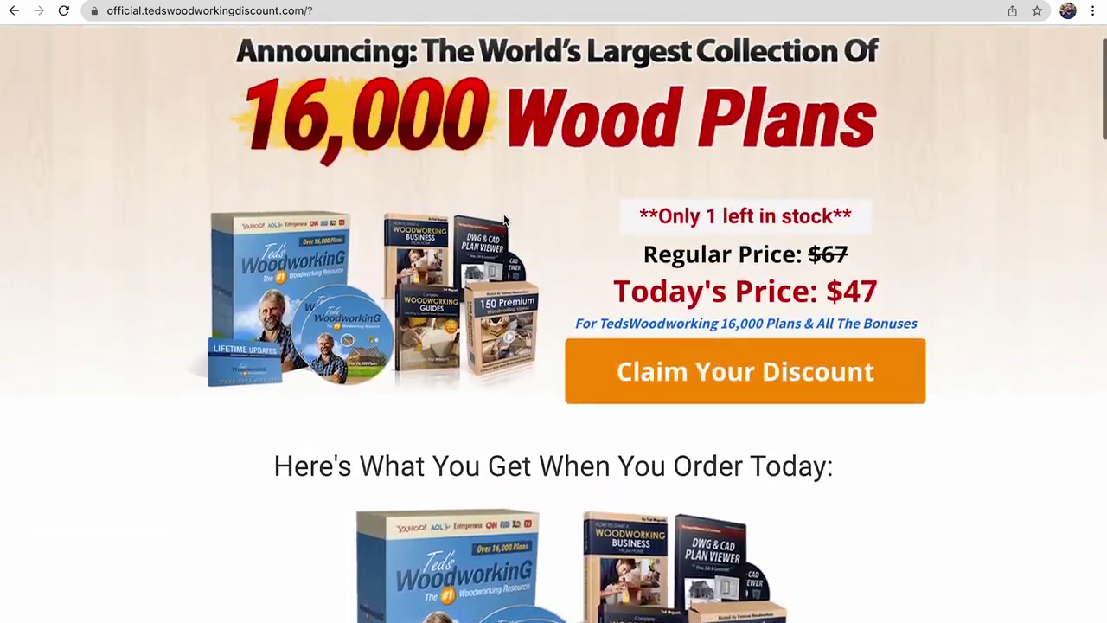
{"action": "scroll", "coordinate": [504, 220], "scroll_direction": "up", "scroll_amount": 2}
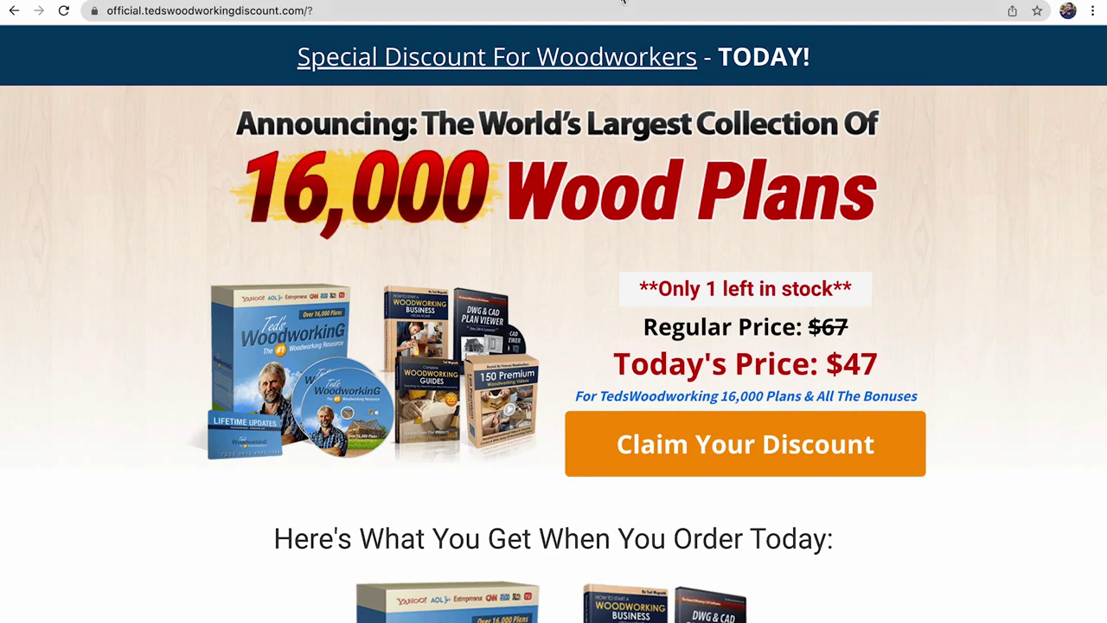
Step: Bring up the viralcomplete.com TedsWoodworking discount page and examine its offer and benefits list
{"action": "left_click", "coordinate": [645, 2]}
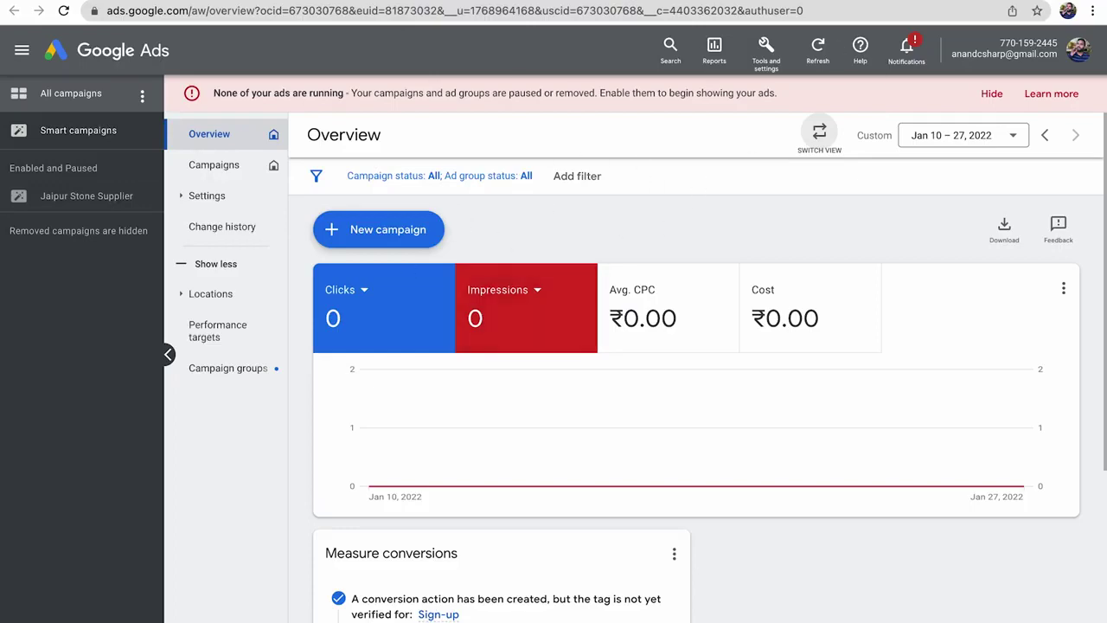
{"action": "left_click", "coordinate": [770, 1]}
{"action": "left_click", "coordinate": [895, 3]}
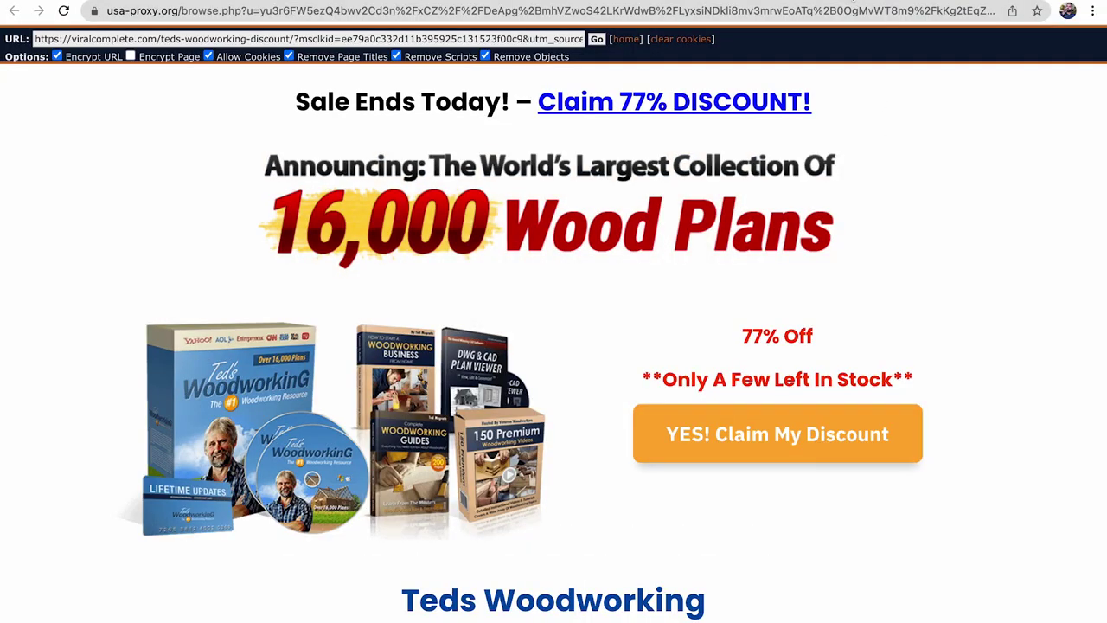
{"action": "key", "text": "ctrl+Tab"}
{"action": "key", "text": "ctrl+shift+Tab"}
{"action": "key", "text": "ctrl+Tab"}
{"action": "key", "text": "ctrl+shift+Tab"}
{"action": "scroll", "coordinate": [259, 205], "scroll_direction": "down", "scroll_amount": 5}
{"action": "scroll", "coordinate": [260, 206], "scroll_direction": "down", "scroll_amount": 6}
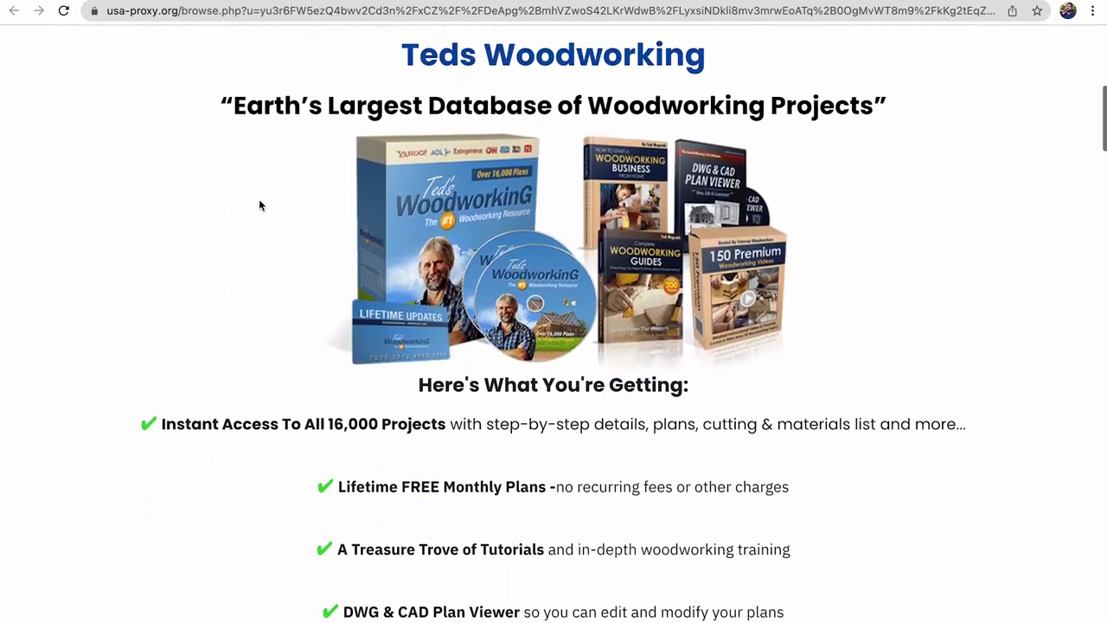
Step: Load the misalud.host landing page directly outside the proxy, using only its address up to page_id=471 without the tracking parameters
{"action": "key", "text": "ctrl+shift+Tab"}
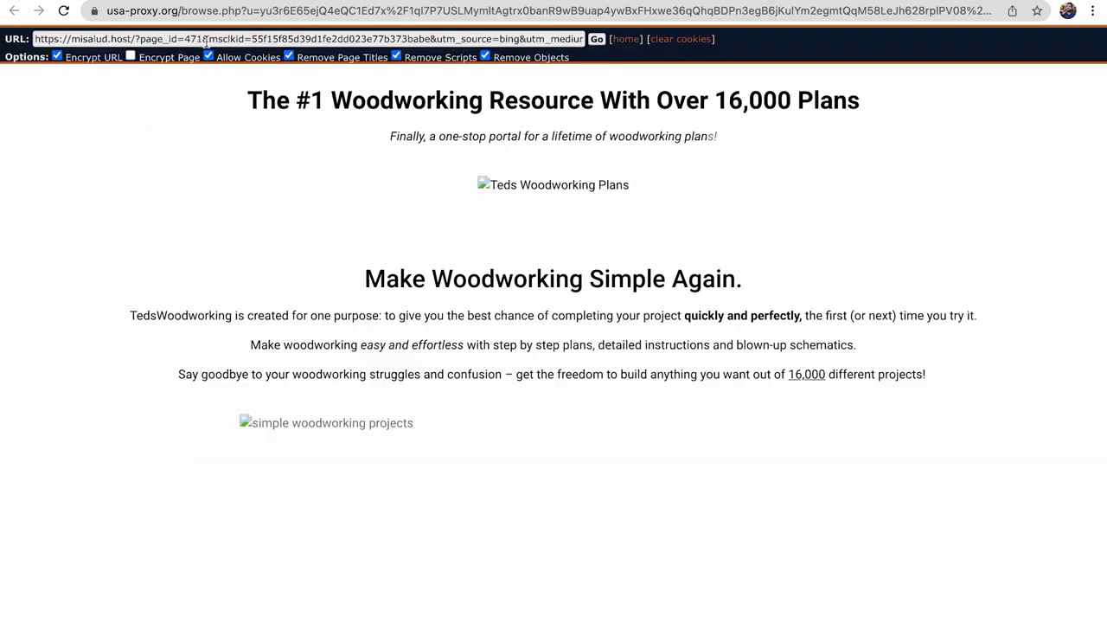
{"action": "left_click_drag", "start_coordinate": [204, 39], "coordinate": [21, 34]}
{"action": "key", "text": "ctrl+c"}
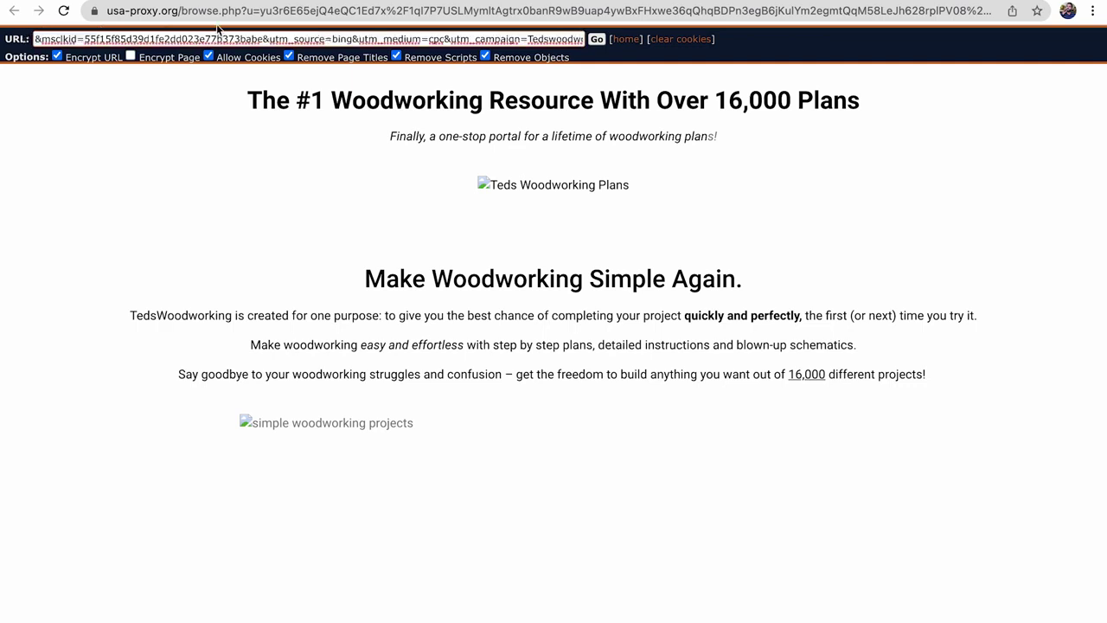
{"action": "left_click", "coordinate": [222, 12]}
{"action": "key", "text": "ctrl+v"}
{"action": "key", "text": "Return"}
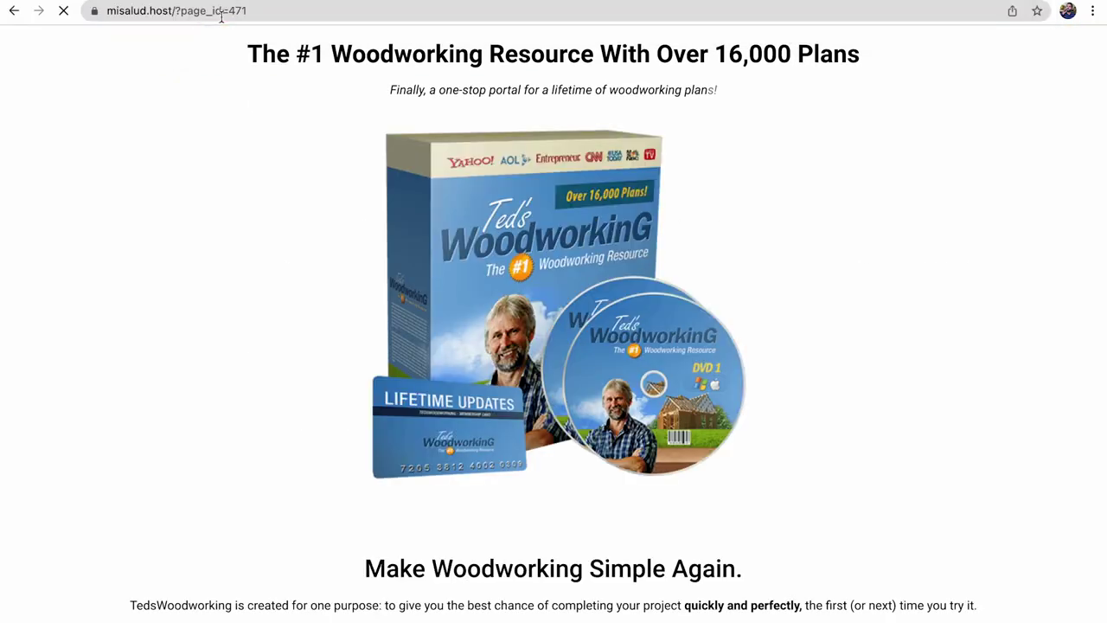
Step: Examine the misalud.host landing page's product image, project gallery, feature list and plan schematics
{"action": "scroll", "coordinate": [1011, 295], "scroll_direction": "down", "scroll_amount": 6}
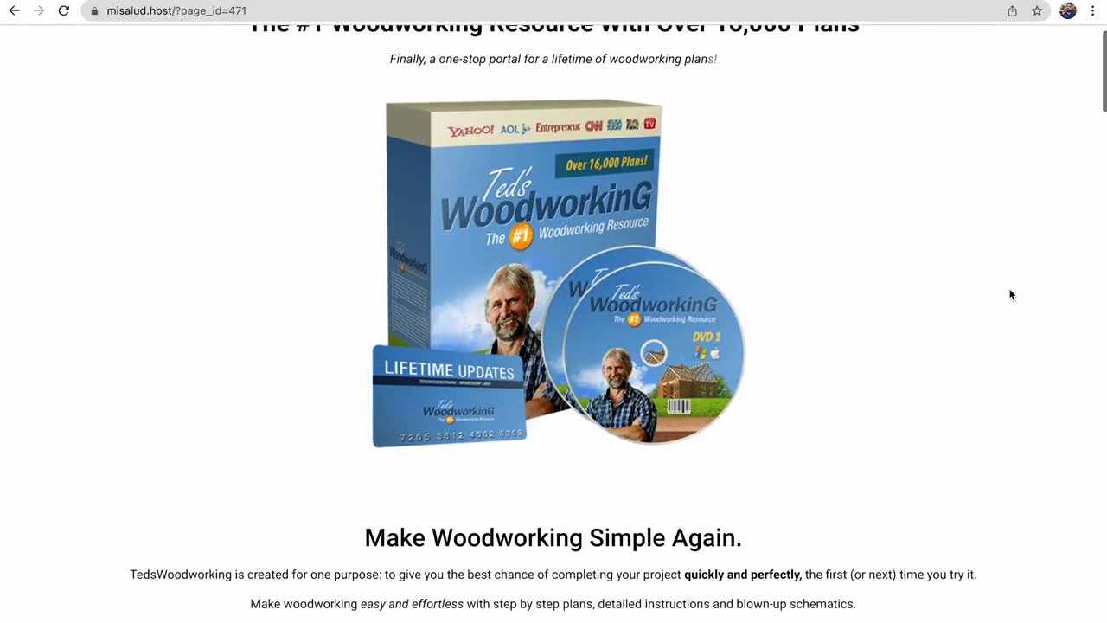
{"action": "scroll", "coordinate": [1010, 295], "scroll_direction": "down", "scroll_amount": 8}
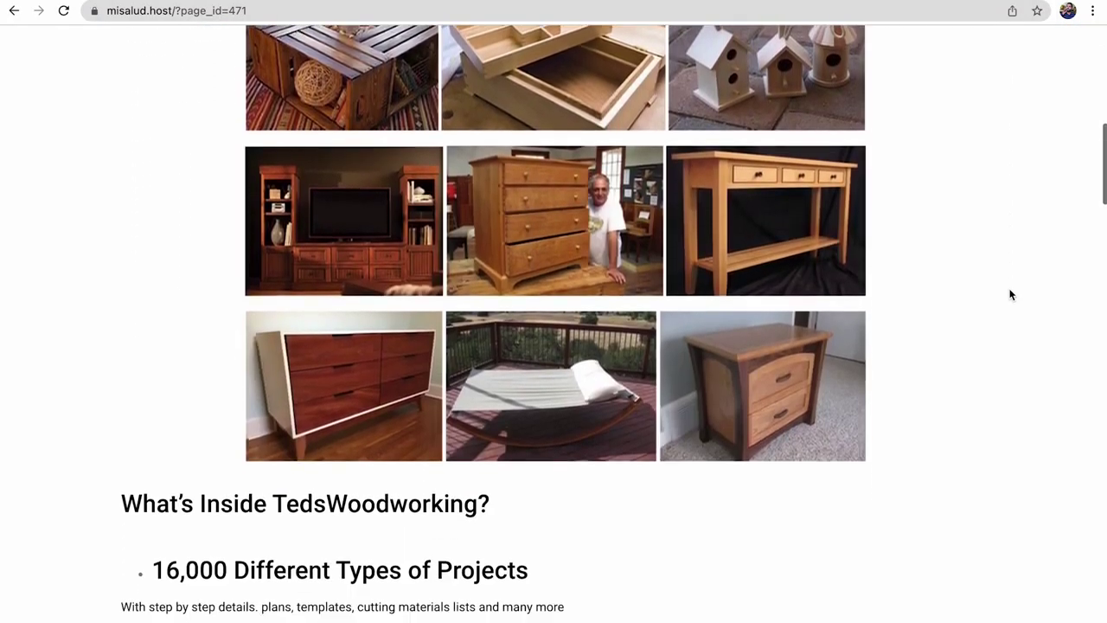
{"action": "scroll", "coordinate": [1010, 295], "scroll_direction": "down", "scroll_amount": 8}
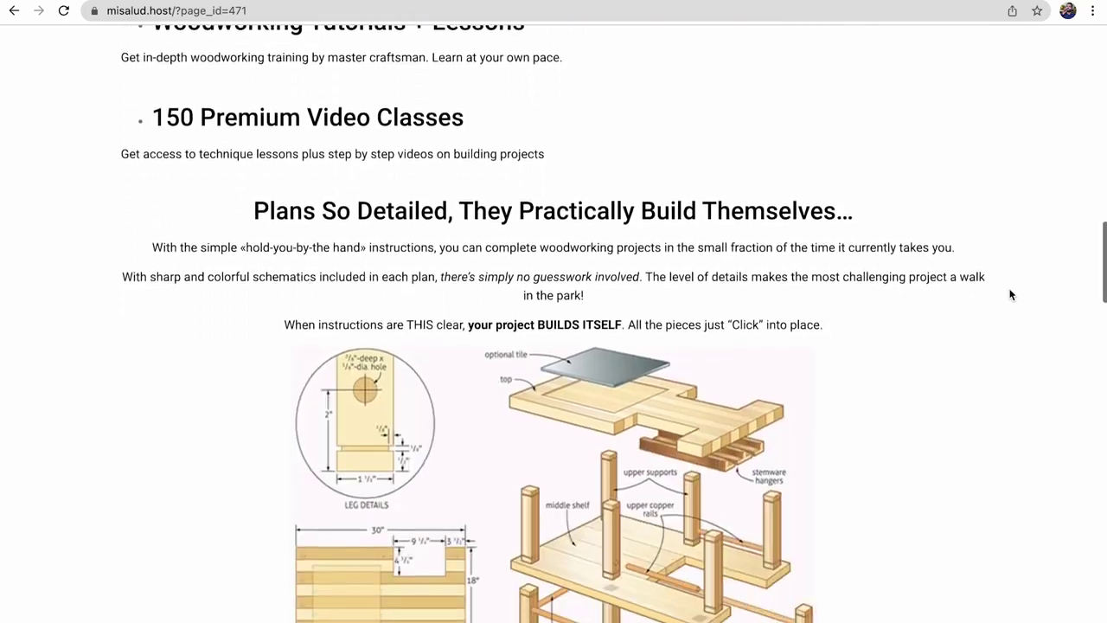
{"action": "scroll", "coordinate": [1011, 295], "scroll_direction": "down", "scroll_amount": 4}
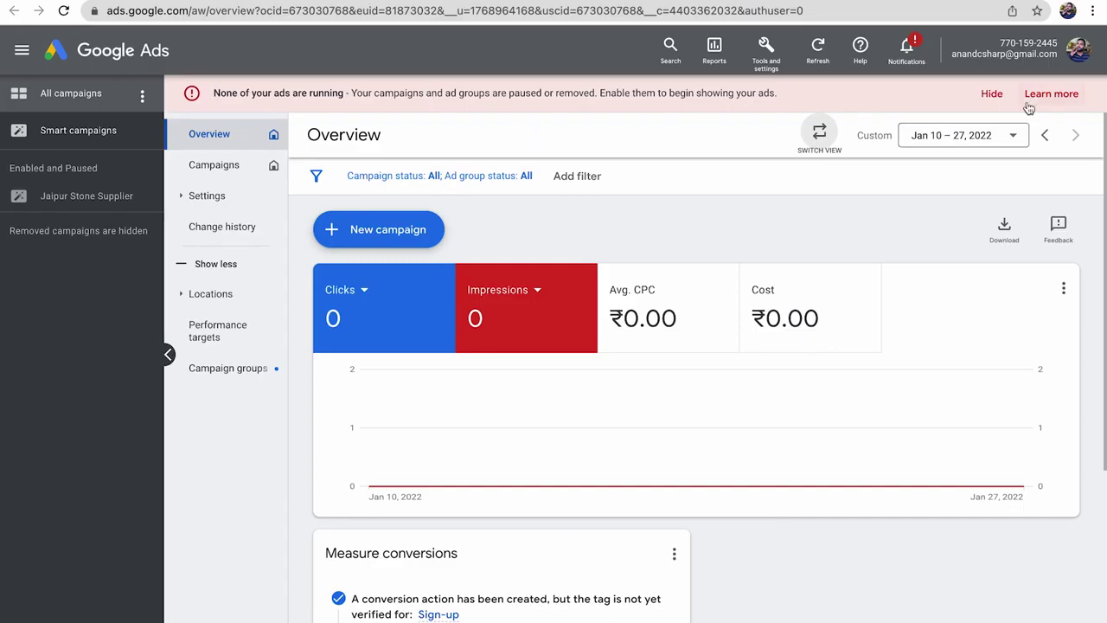
Step: Open Keyword Planner in Google Ads, hiding the paused-ads warning and dismissing the account notification
{"action": "left_click", "coordinate": [993, 93]}
{"action": "left_click", "coordinate": [765, 47]}
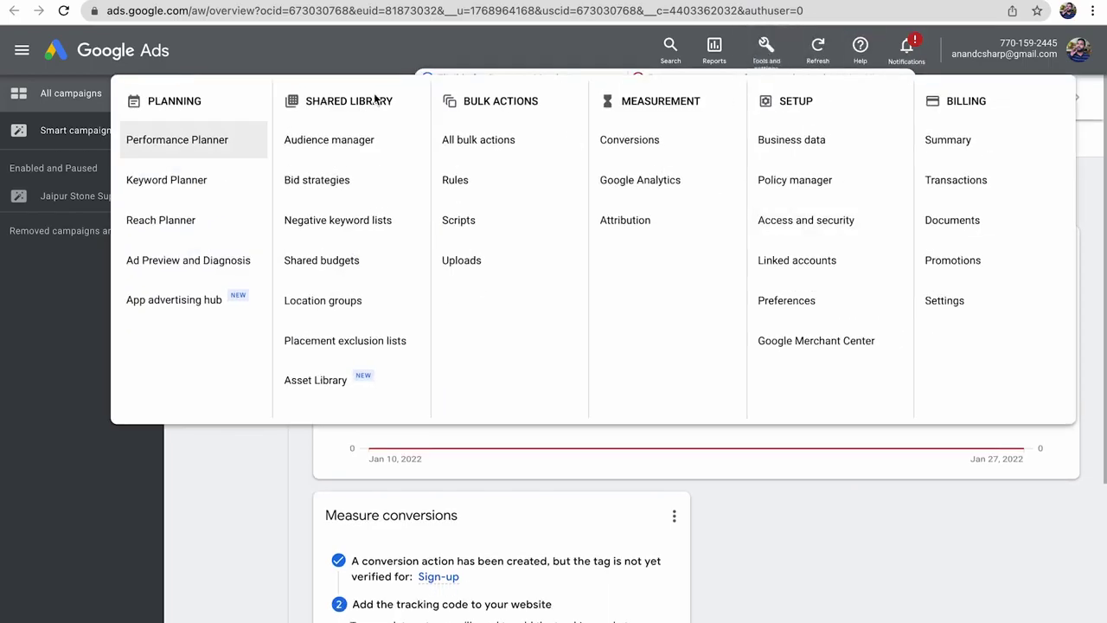
{"action": "left_click", "coordinate": [199, 188]}
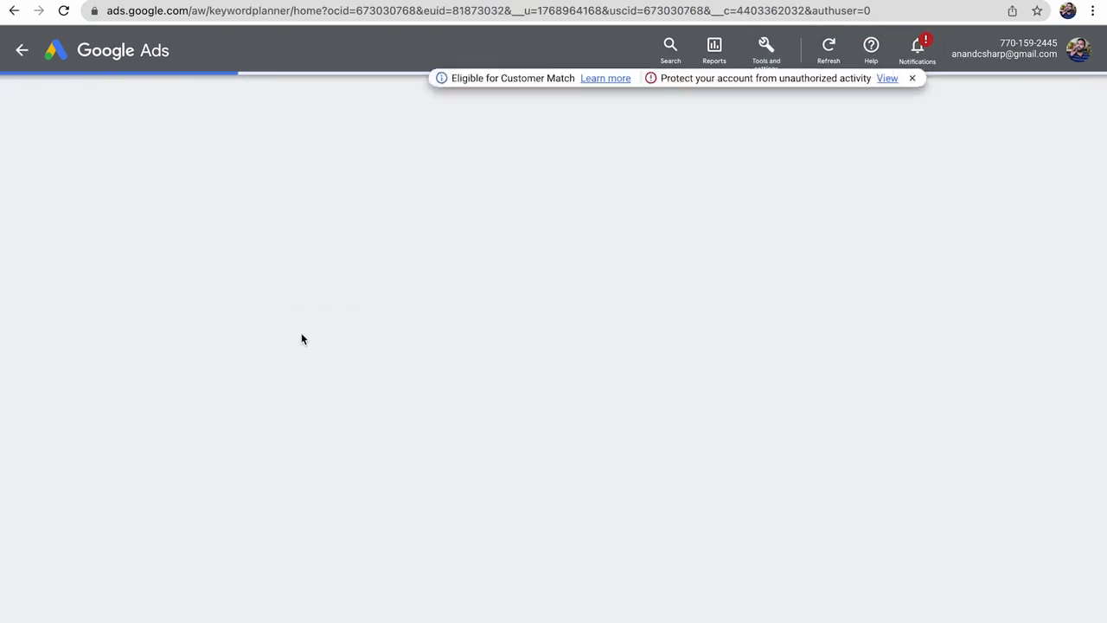
{"action": "left_click", "coordinate": [912, 79]}
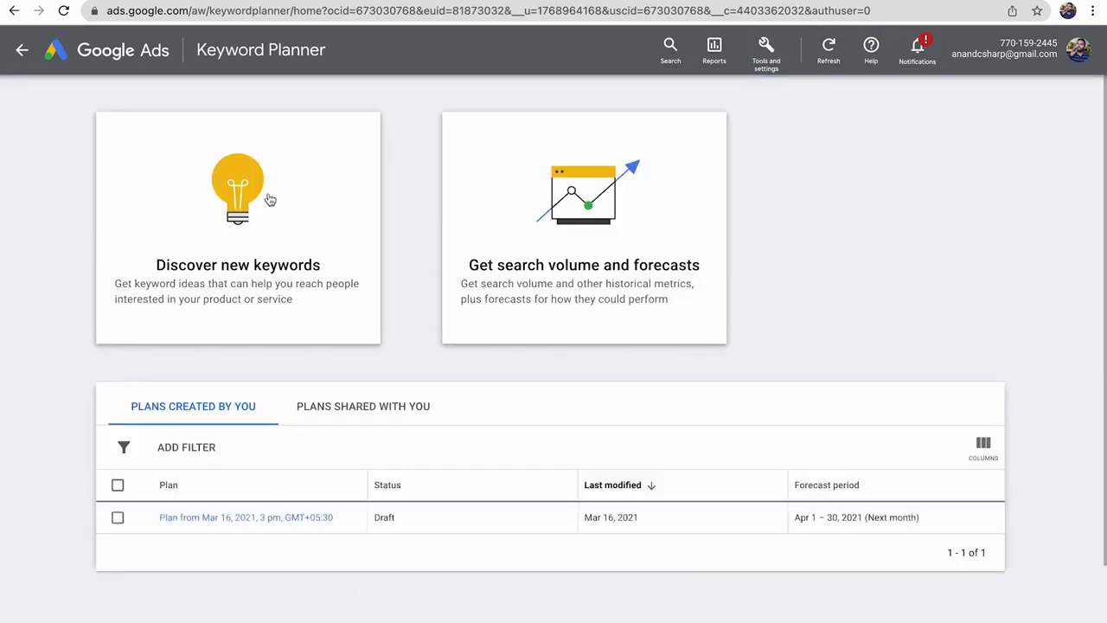
Step: Start discovering new keywords and replace the target location India with United States
{"action": "left_click", "coordinate": [269, 195]}
{"action": "left_click", "coordinate": [247, 275]}
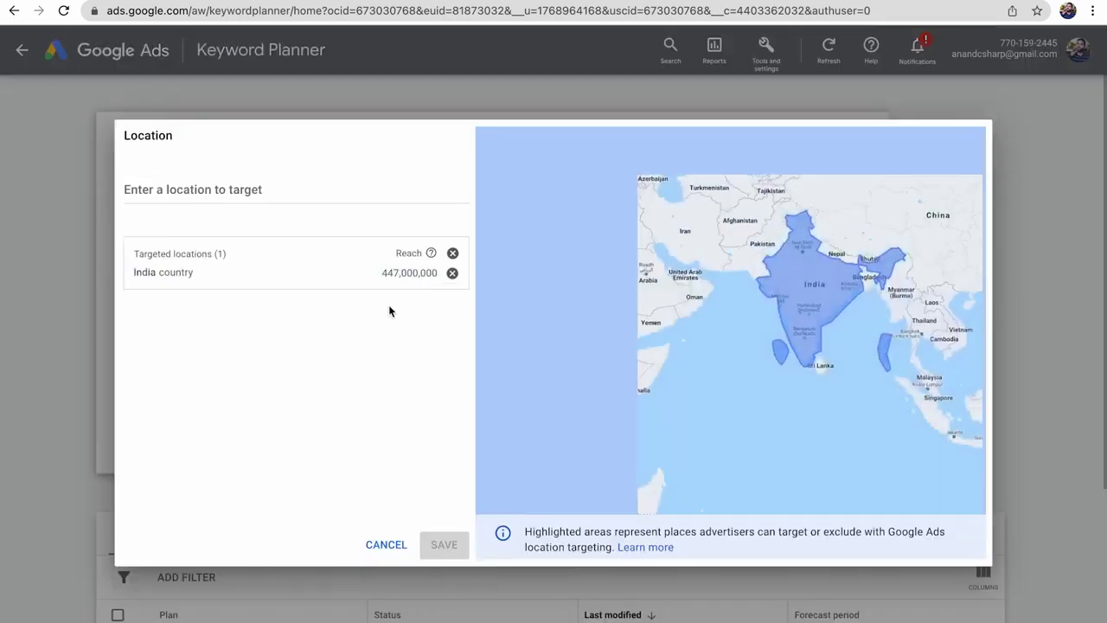
{"action": "left_click", "coordinate": [452, 275]}
{"action": "left_click", "coordinate": [308, 194]}
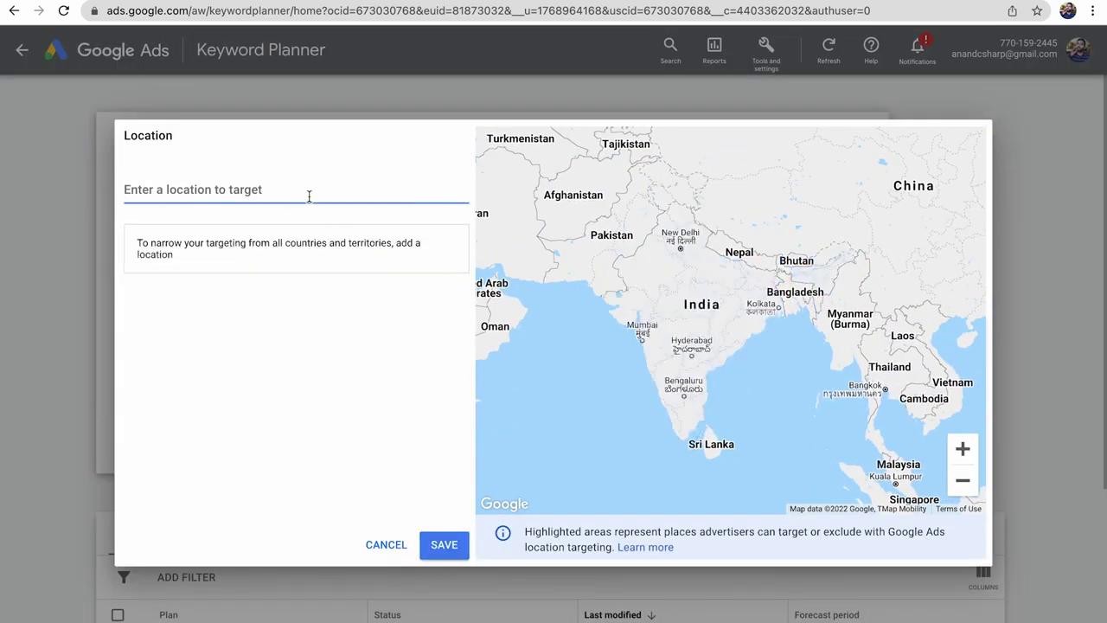
{"action": "type", "text": "uniyted"}
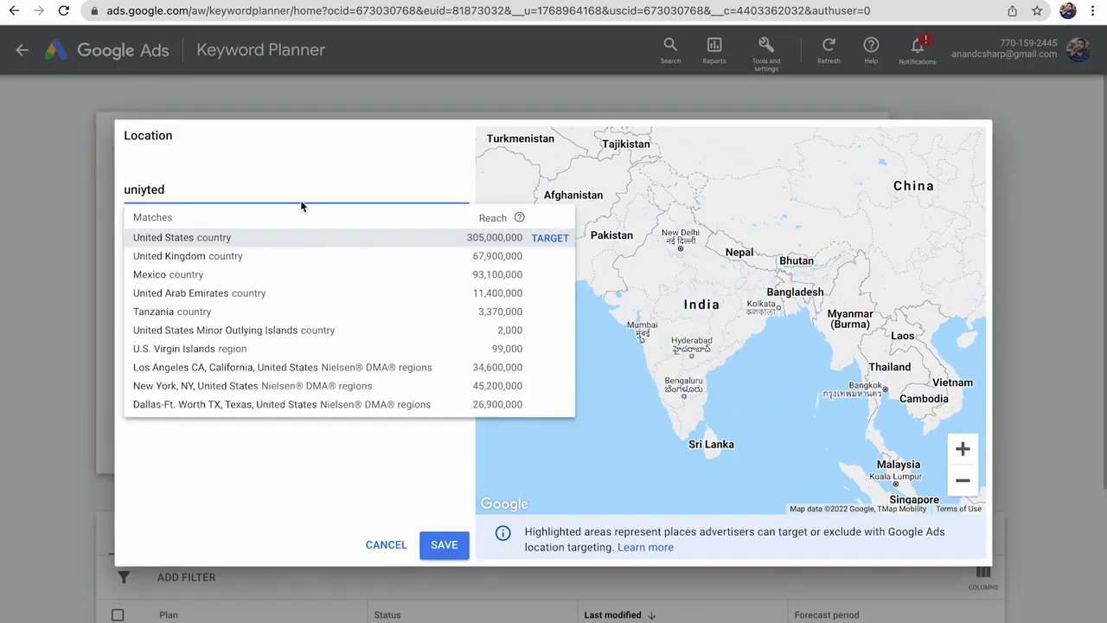
{"action": "left_click", "coordinate": [544, 246]}
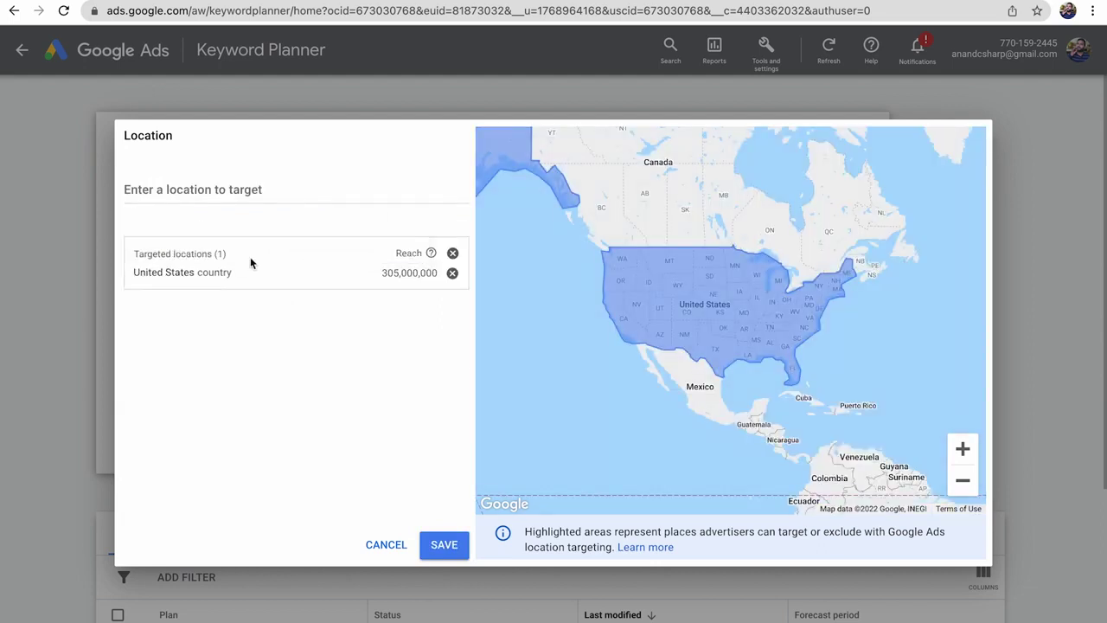
{"action": "left_click", "coordinate": [439, 543]}
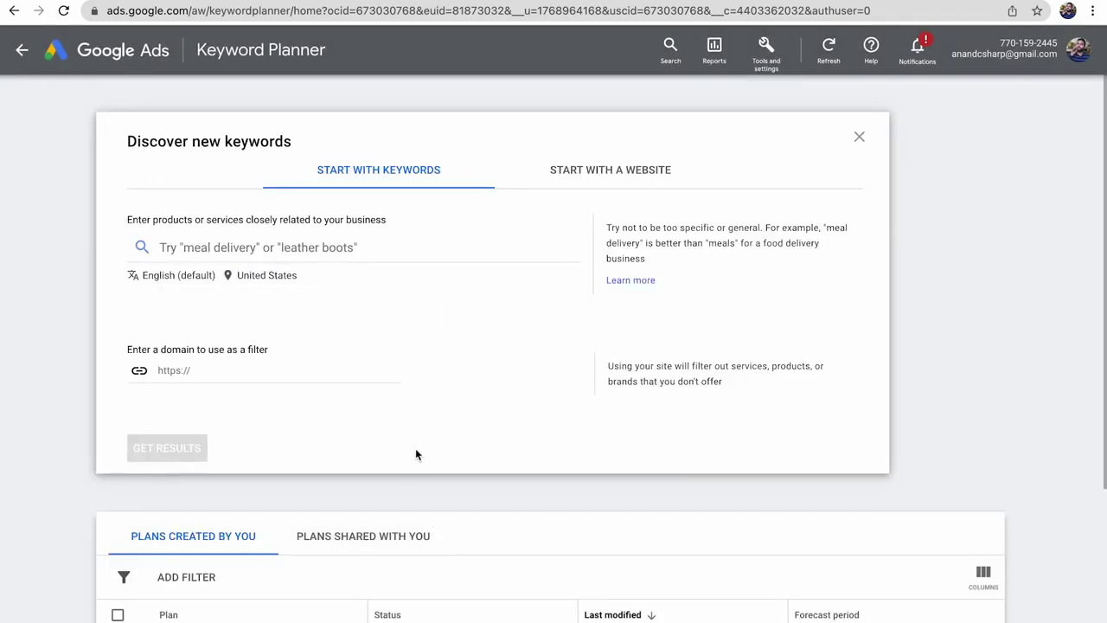
Step: Enter "teds woodwo" as the beginning of the product keyword for the keyword search
{"action": "left_click", "coordinate": [259, 246]}
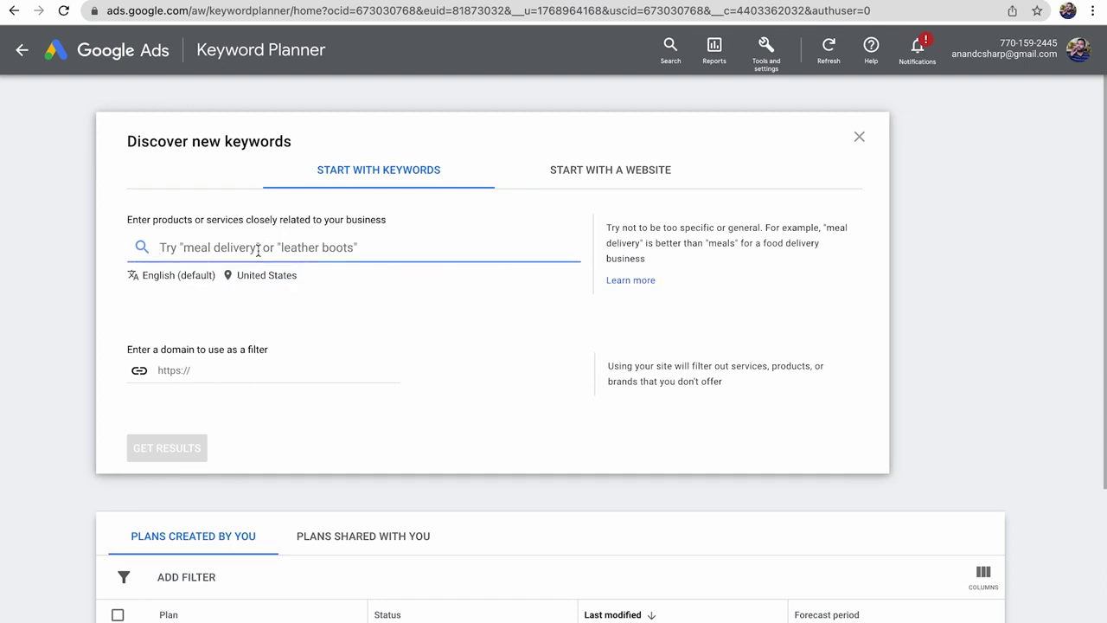
{"action": "type", "text": "teds "}
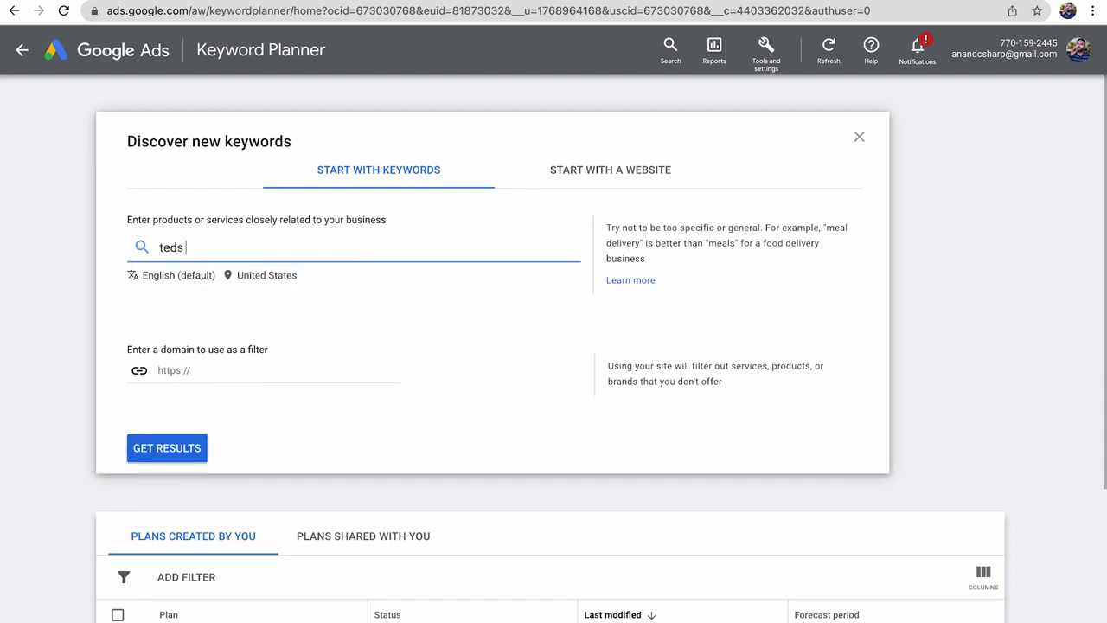
{"action": "type", "text": "woodwor"}
{"action": "key", "text": "BackSpace"}
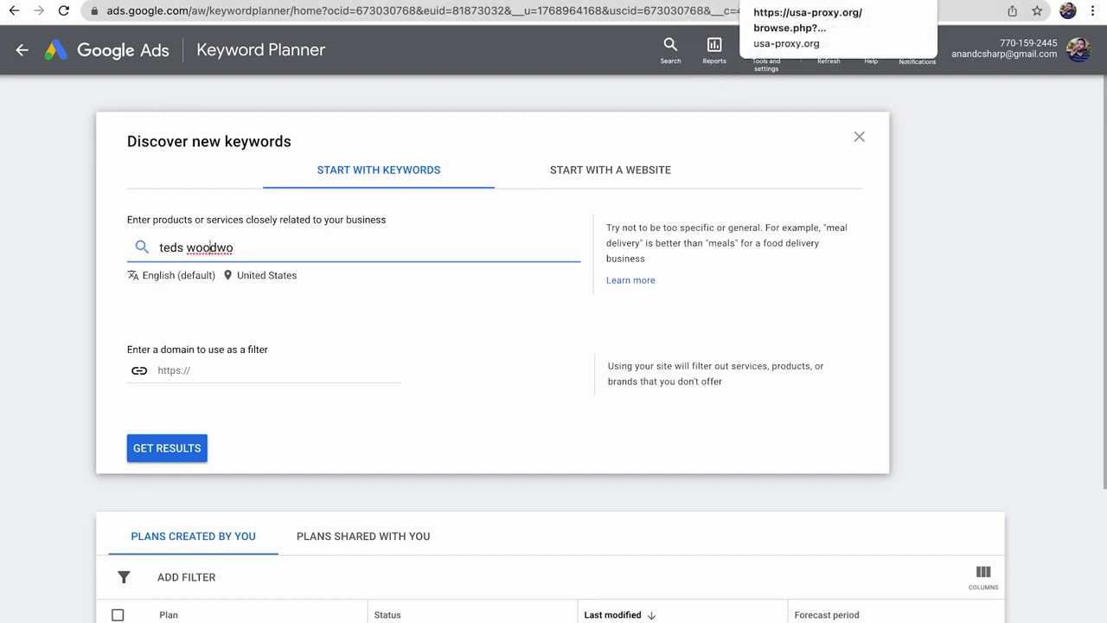
Step: Copy the product name "Teds Woodworking" from the first Bing ad title and return to Keyword Planner
{"action": "left_click", "coordinate": [796, 2]}
{"action": "left_click_drag", "start_coordinate": [136, 249], "coordinate": [267, 249]}
{"action": "key", "text": "ctrl+c"}
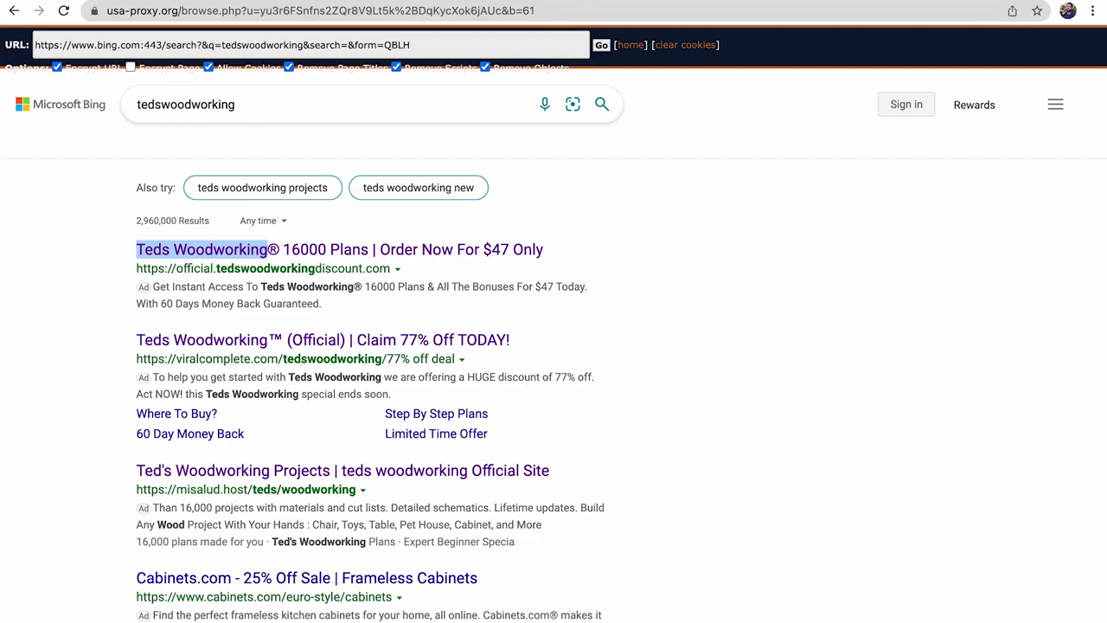
{"action": "key", "text": "ctrl+Tab"}
{"action": "key", "text": "ctrl+Tab"}
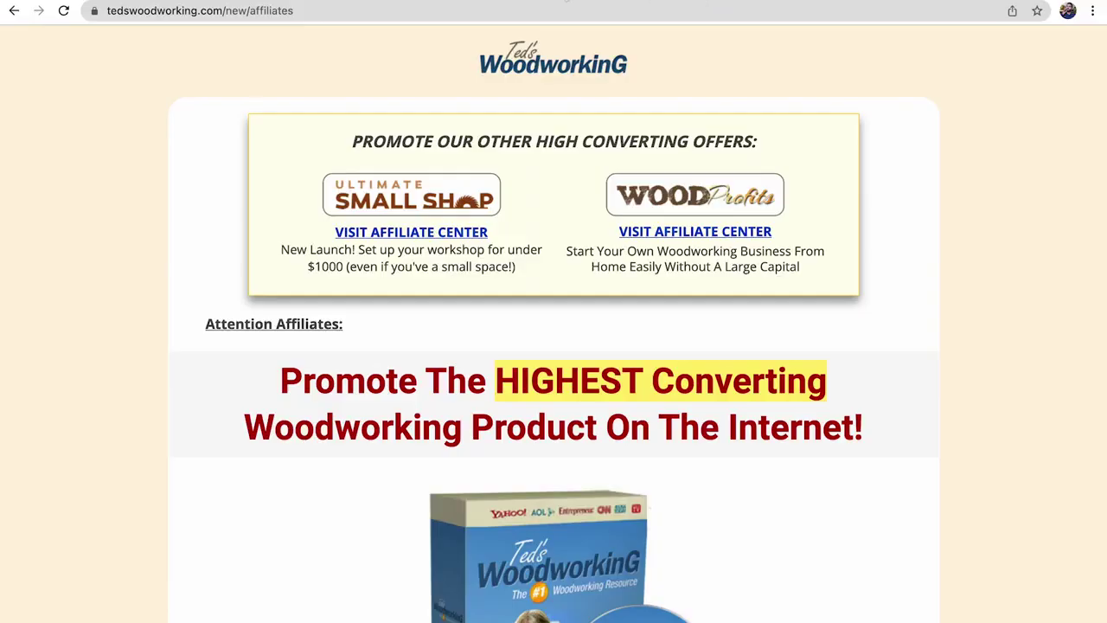
{"action": "key", "text": "ctrl+Tab"}
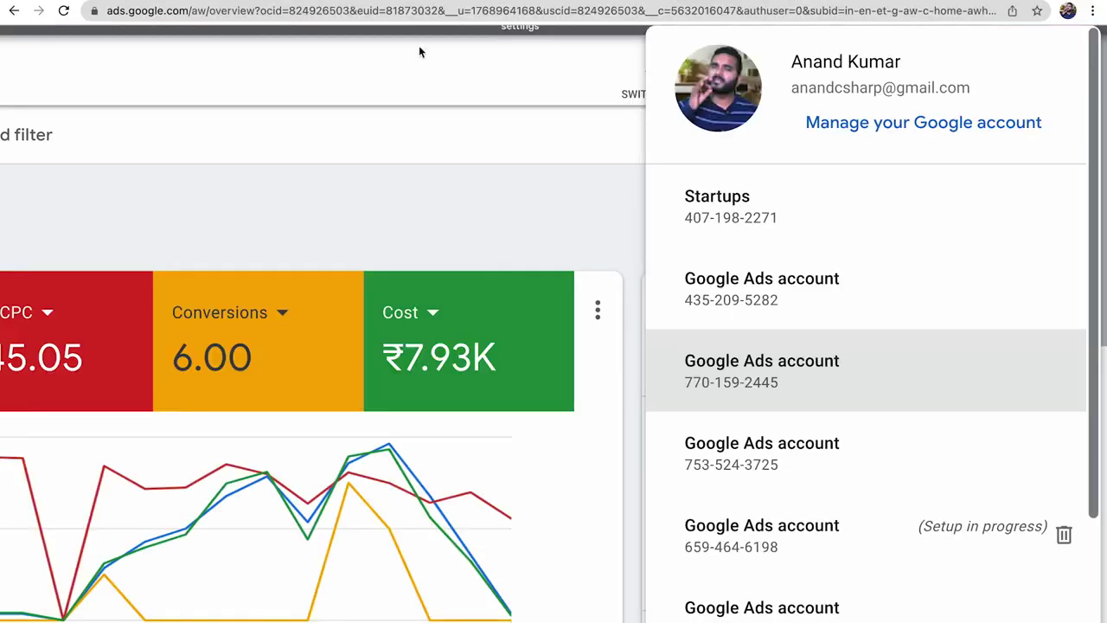
{"action": "key", "text": "ctrl+Tab"}
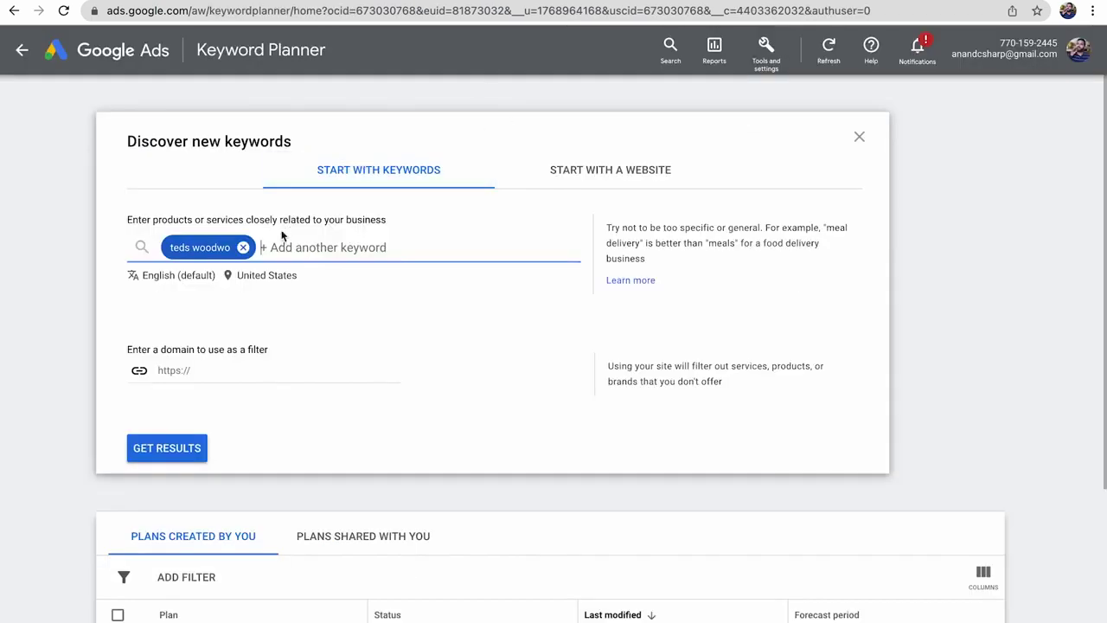
Step: Replace the partial keyword "teds woodwo" with "Teds Woodworking Review"
{"action": "left_click", "coordinate": [243, 248]}
{"action": "key", "text": "ctrl+v"}
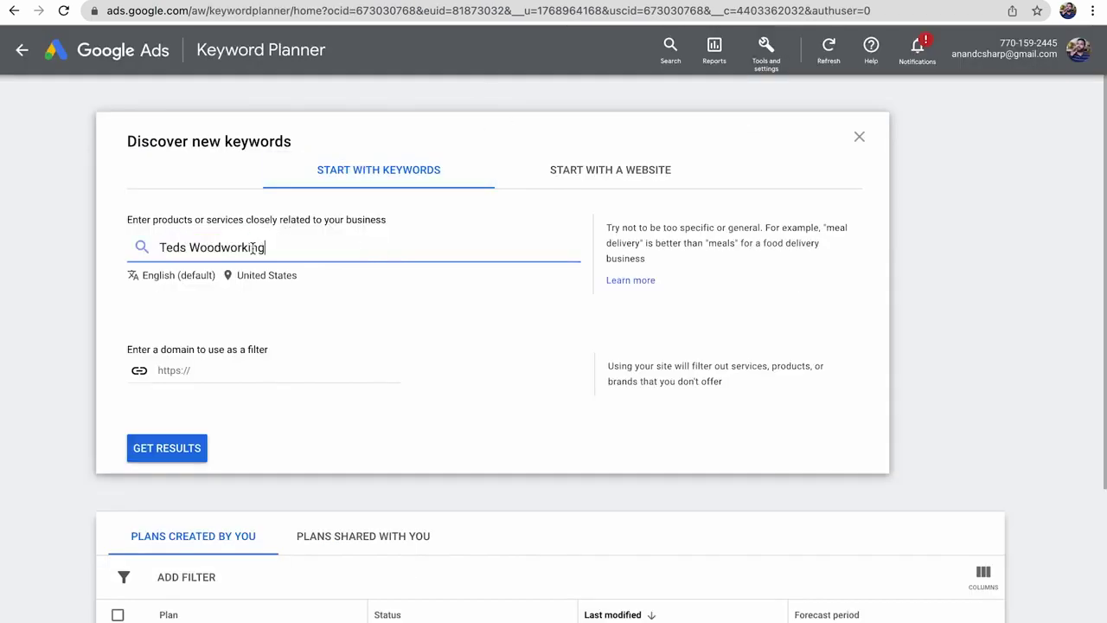
{"action": "type", "text": "Review"}
{"action": "left_click", "coordinate": [376, 283]}
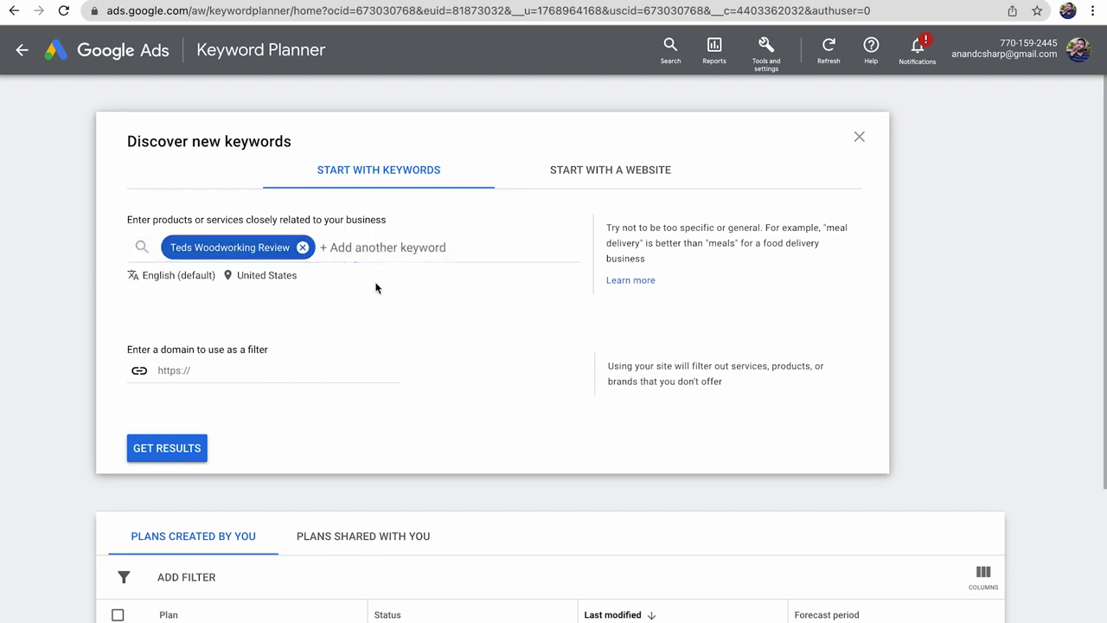
Step: Add "Teds Woodworking customer review" as a second keyword and get the keyword results
{"action": "left_click", "coordinate": [384, 249]}
{"action": "key", "text": "ctrl+v"}
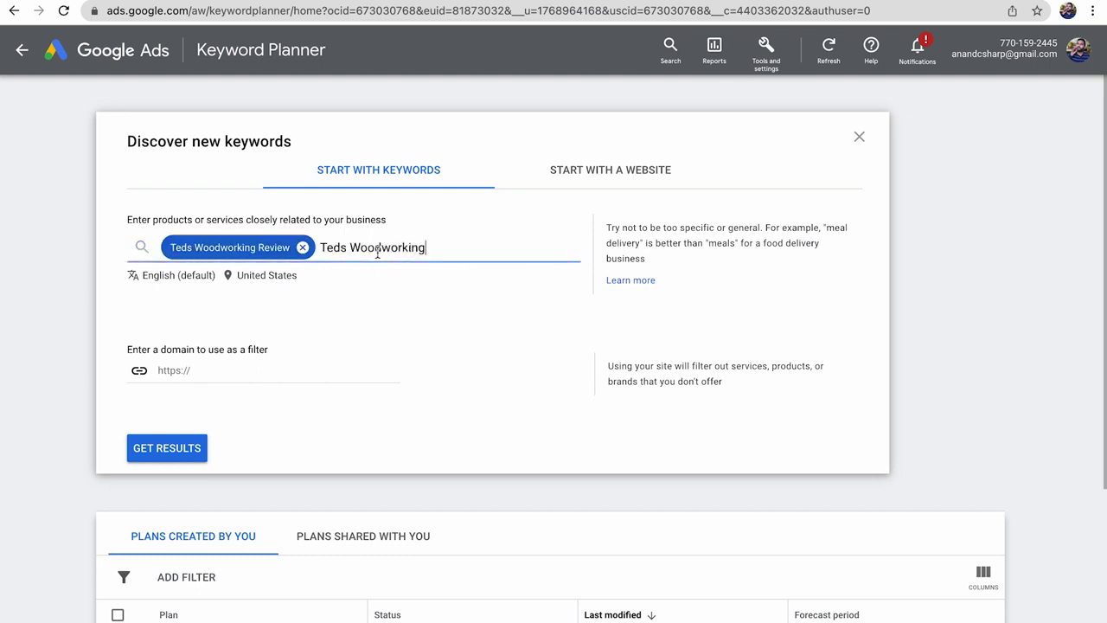
{"action": "left_click", "coordinate": [351, 246]}
{"action": "key", "text": "BackSpace"}
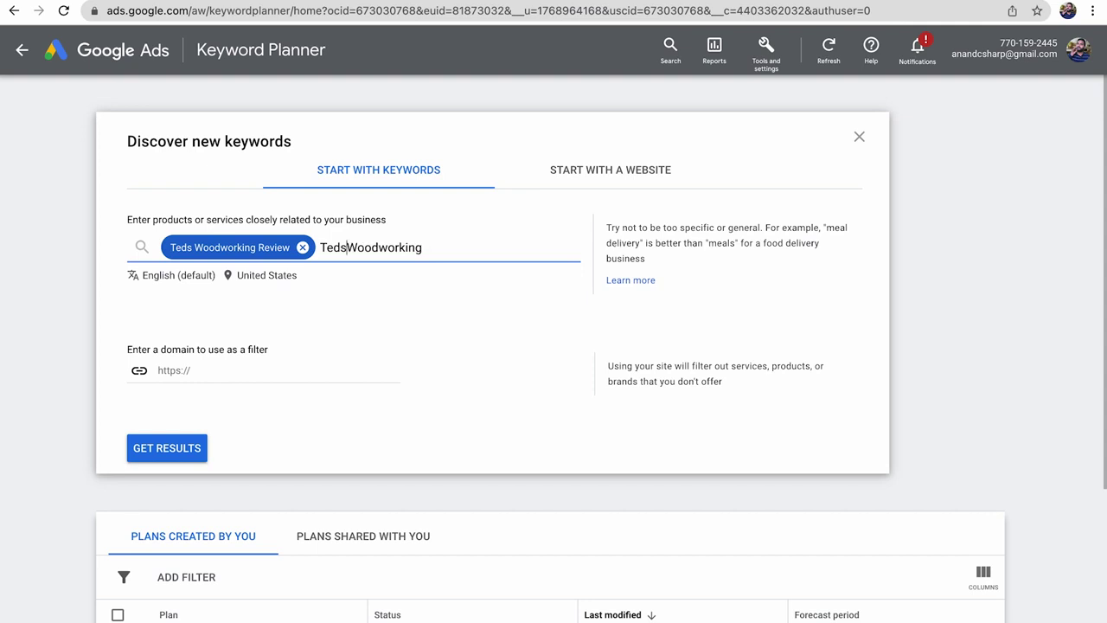
{"action": "left_click", "coordinate": [460, 247]}
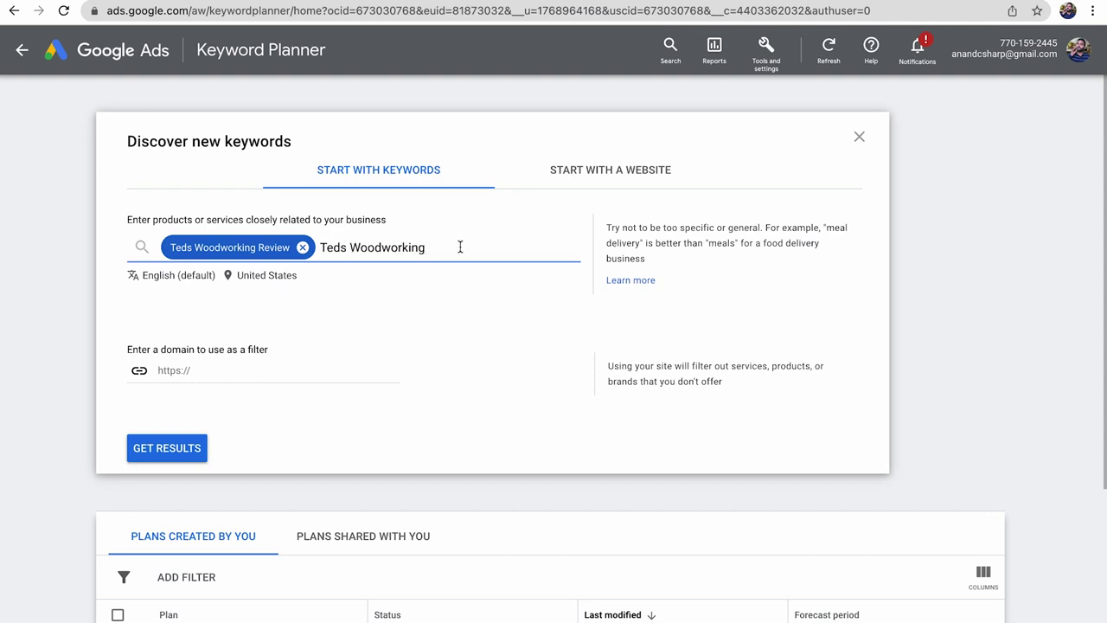
{"action": "type", "text": "customer review"}
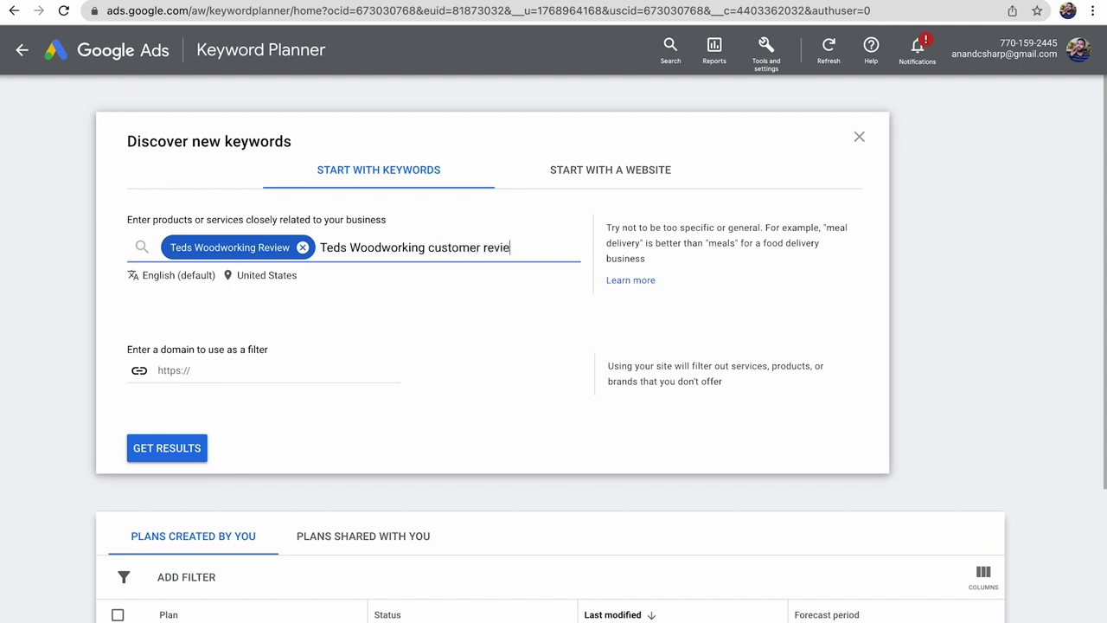
{"action": "key", "text": "Return"}
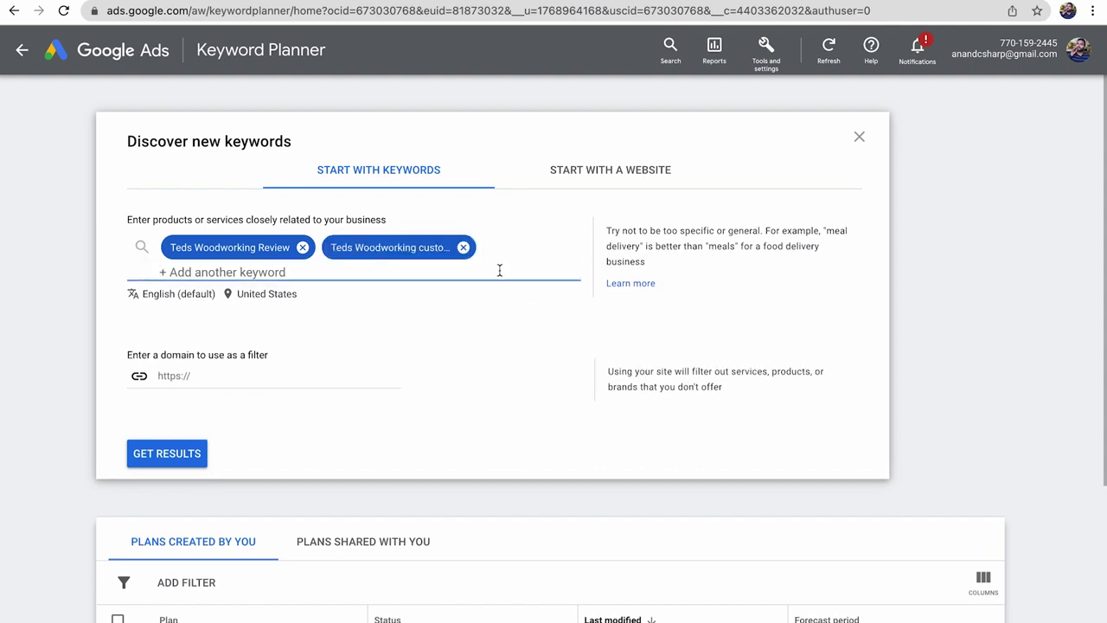
{"action": "left_click", "coordinate": [186, 451]}
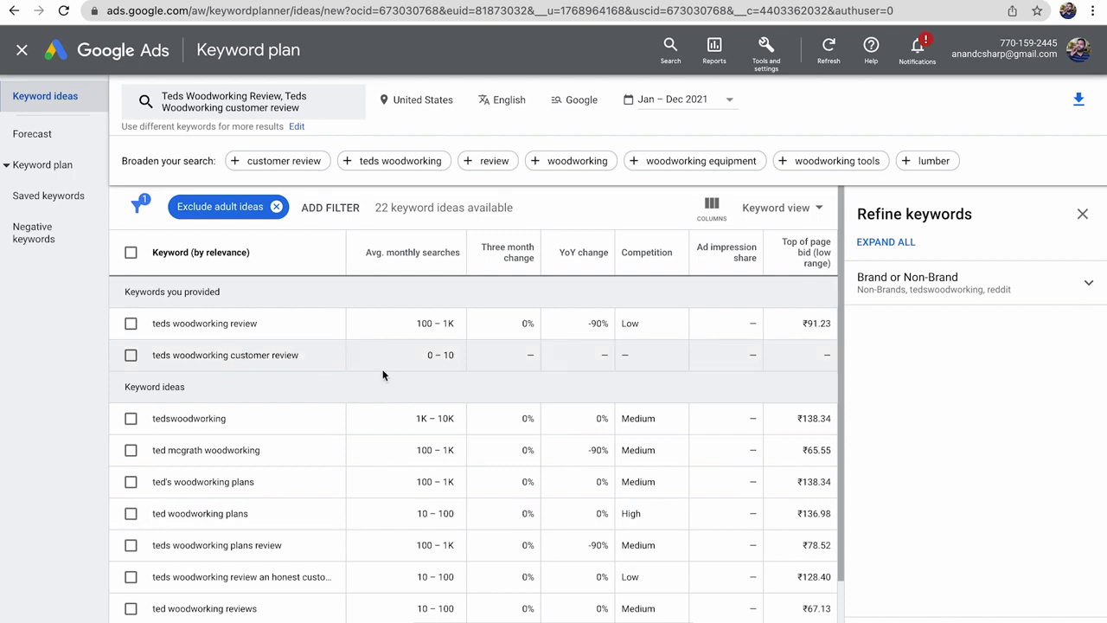
Step: Examine the search volume, competition and bid columns for the keyword "teds woodworking customer review"
{"action": "key", "text": "Right"}
{"action": "key", "text": "Right"}
{"action": "key", "text": "Right"}
{"action": "key", "text": "Right"}
{"action": "key", "text": "Right"}
{"action": "key", "text": "Right"}
{"action": "key", "text": "Right"}
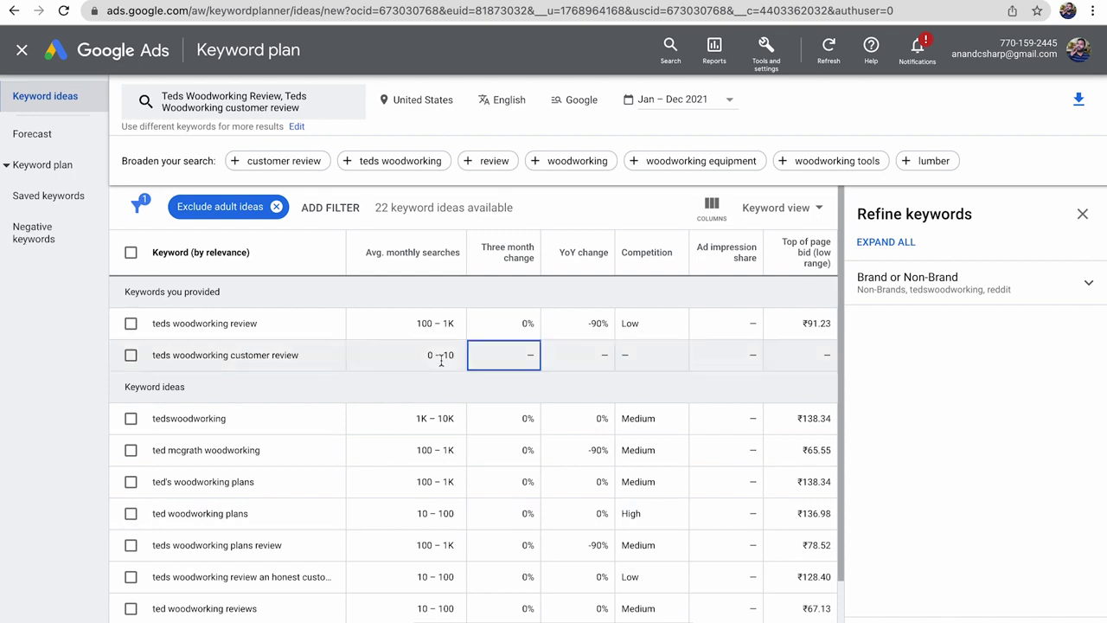
{"action": "key", "text": "Left"}
{"action": "key", "text": "Left"}
{"action": "key", "text": "Left"}
{"action": "key", "text": "Left"}
{"action": "key", "text": "Left"}
{"action": "key", "text": "Left"}
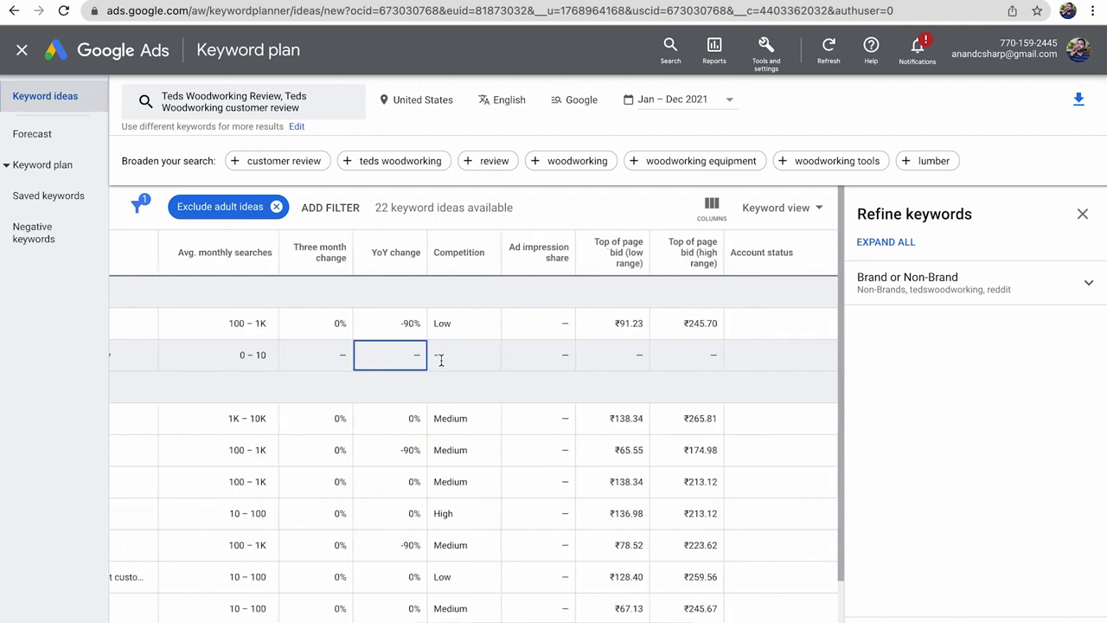
Step: Examine the monthly searches, competition and low and high top-of-page bids for "teds woodworking review"
{"action": "key", "text": "Up"}
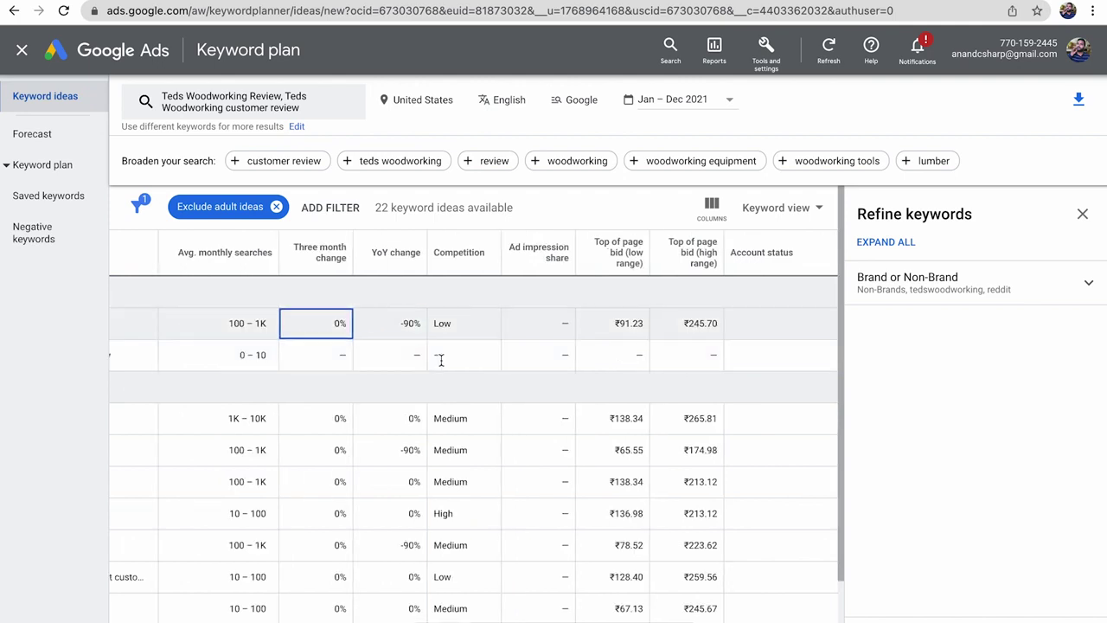
{"action": "key", "text": "Right"}
{"action": "key", "text": "Right"}
{"action": "key", "text": "Right"}
{"action": "key", "text": "Right"}
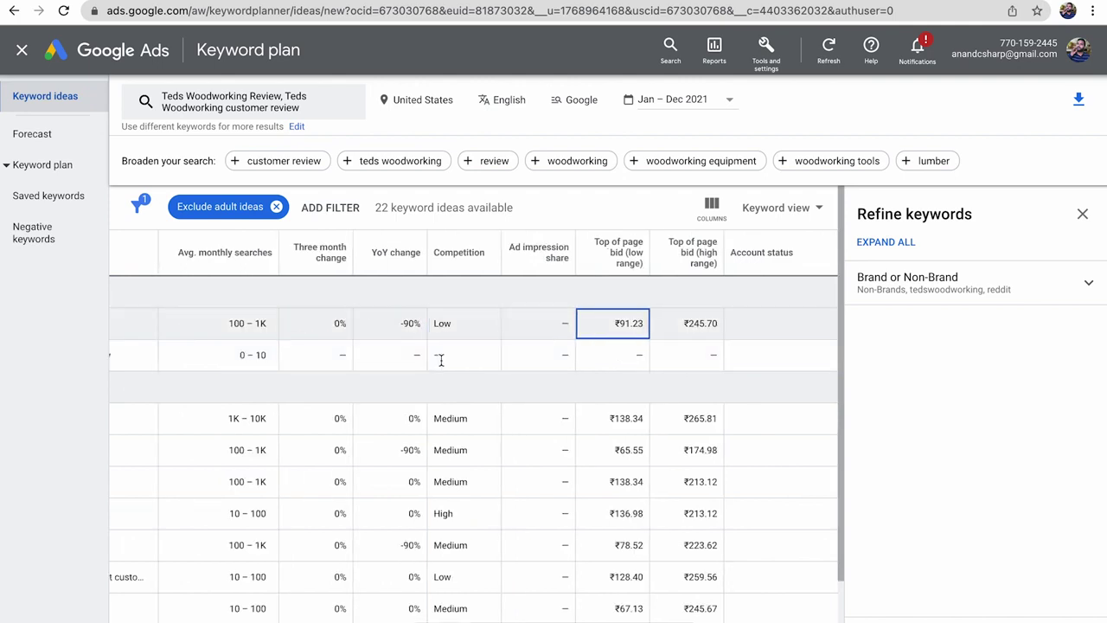
{"action": "key", "text": "Right"}
{"action": "key", "text": "Right"}
{"action": "key", "text": "Left"}
{"action": "key", "text": "Left"}
{"action": "key", "text": "Left"}
{"action": "key", "text": "Left"}
{"action": "key", "text": "Left"}
{"action": "key", "text": "Left"}
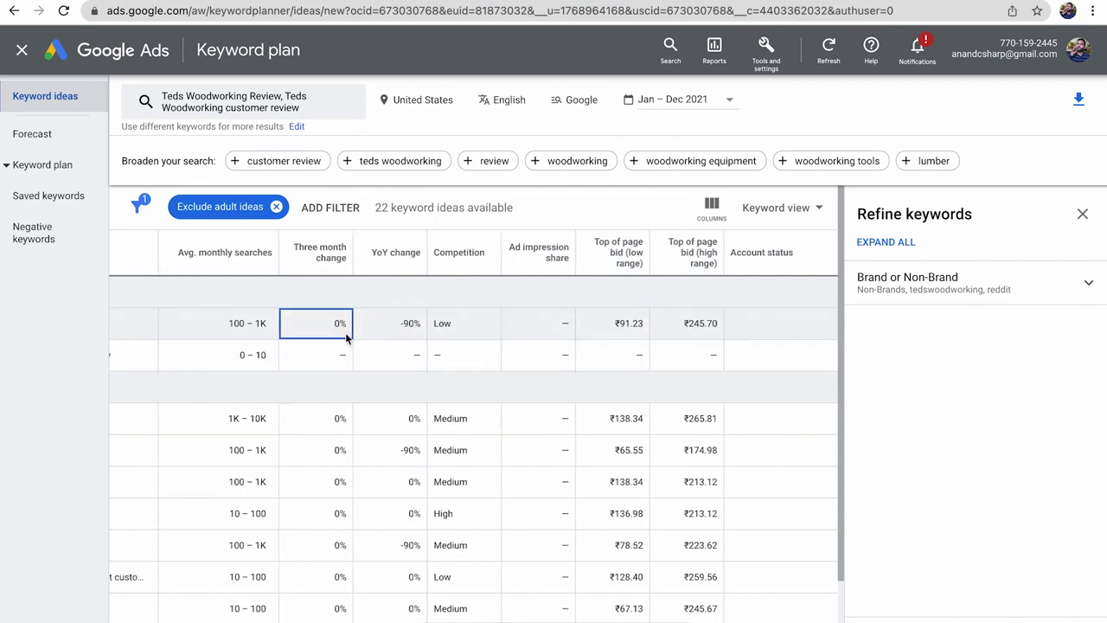
{"action": "double_click", "coordinate": [240, 325]}
{"action": "key", "text": "ctrl+a"}
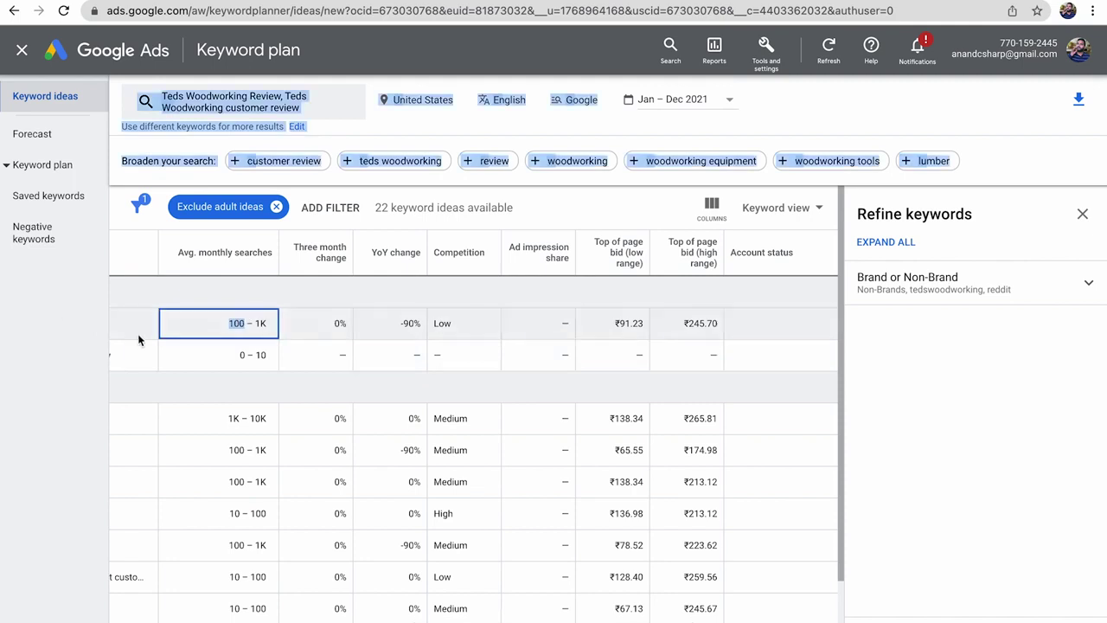
{"action": "left_click", "coordinate": [138, 335]}
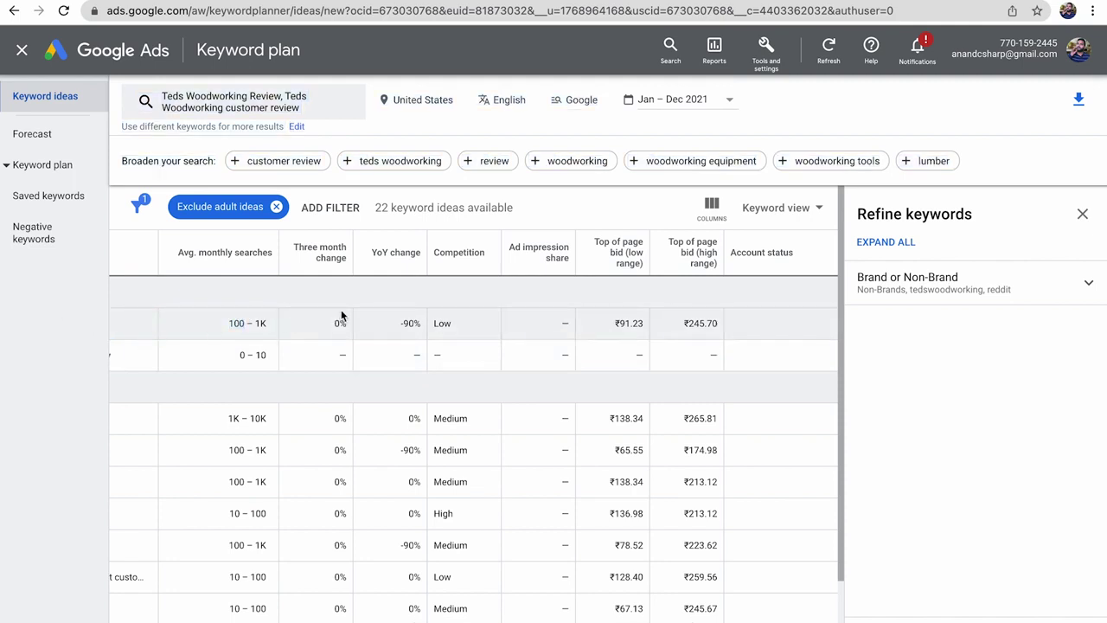
Step: Remove the Exclude adult ideas filter and examine the review-related keyword ideas, closing the Refine keywords pane
{"action": "left_click", "coordinate": [277, 208]}
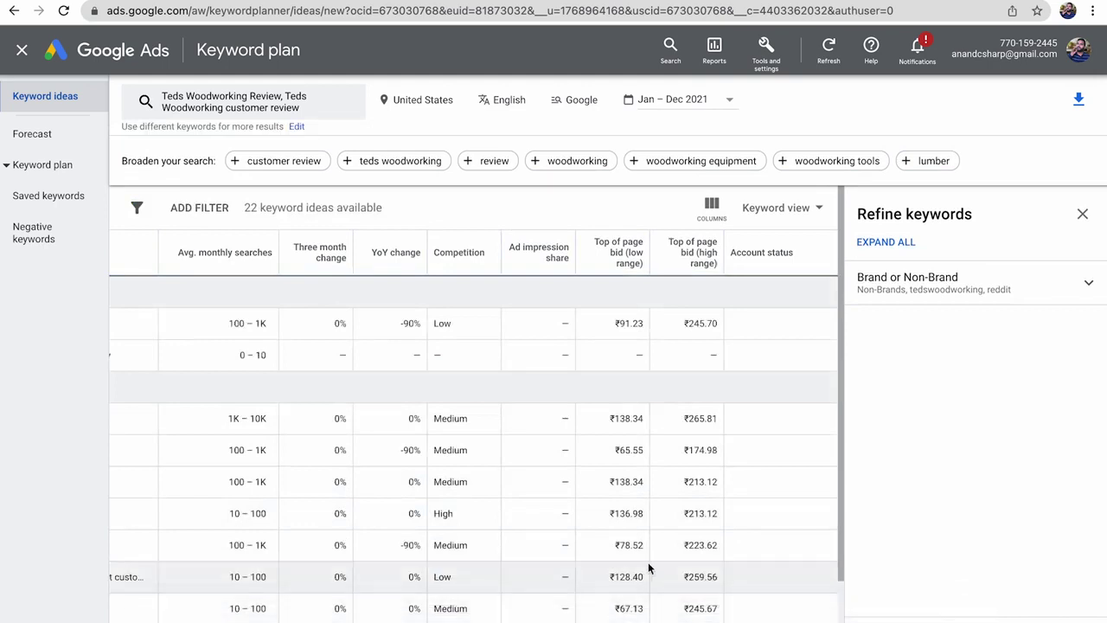
{"action": "scroll", "coordinate": [298, 443], "scroll_direction": "left", "scroll_amount": 5}
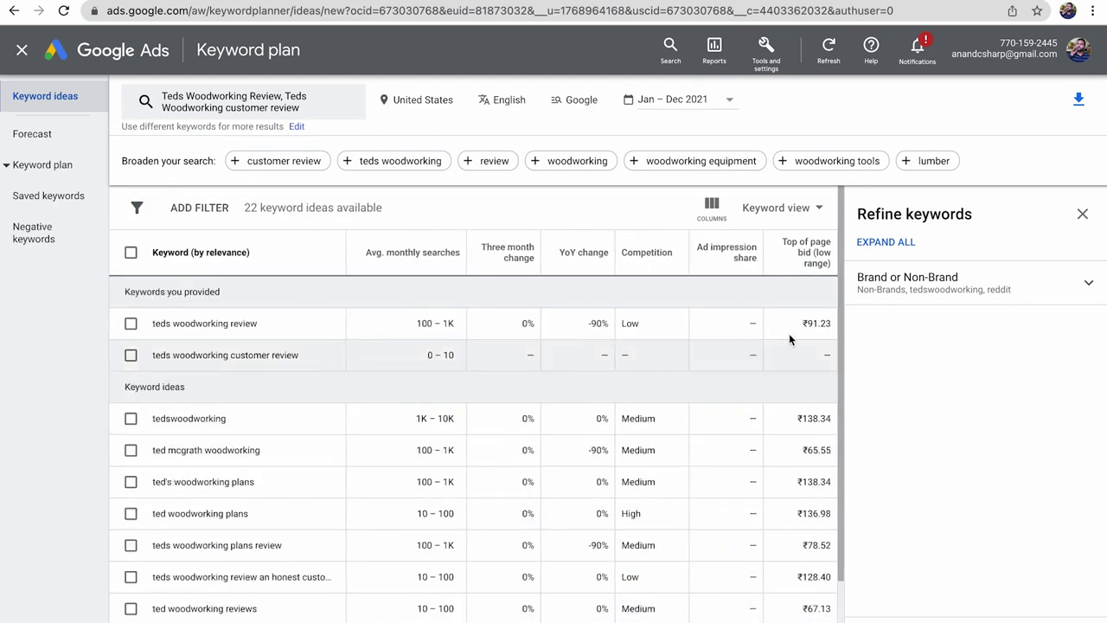
{"action": "left_click_drag", "start_coordinate": [839, 334], "coordinate": [854, 407]}
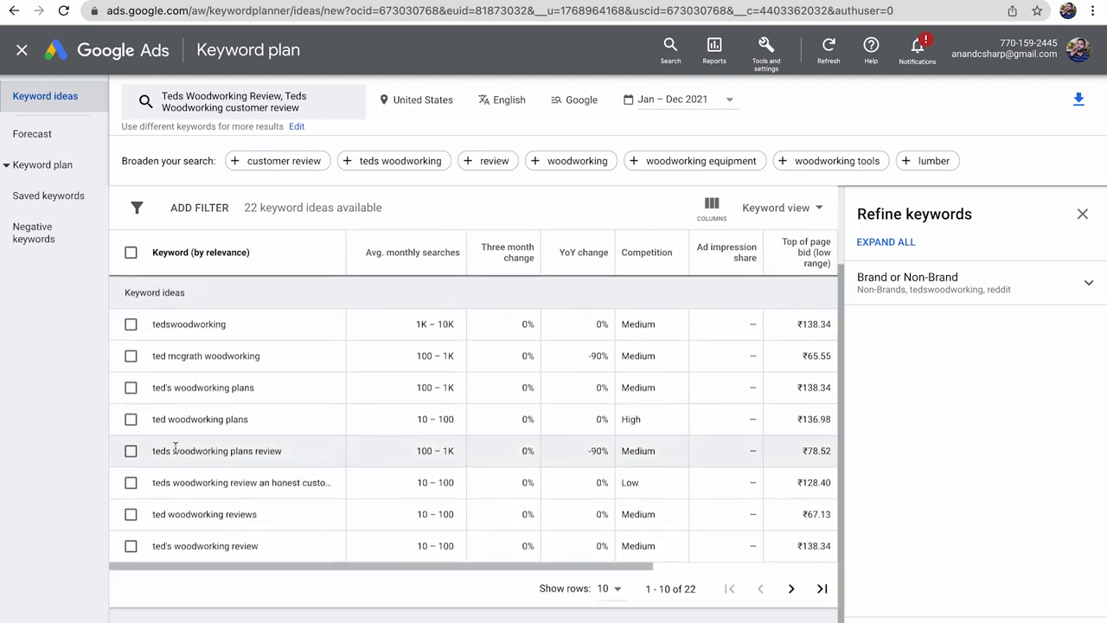
{"action": "left_click_drag", "start_coordinate": [284, 450], "coordinate": [130, 454]}
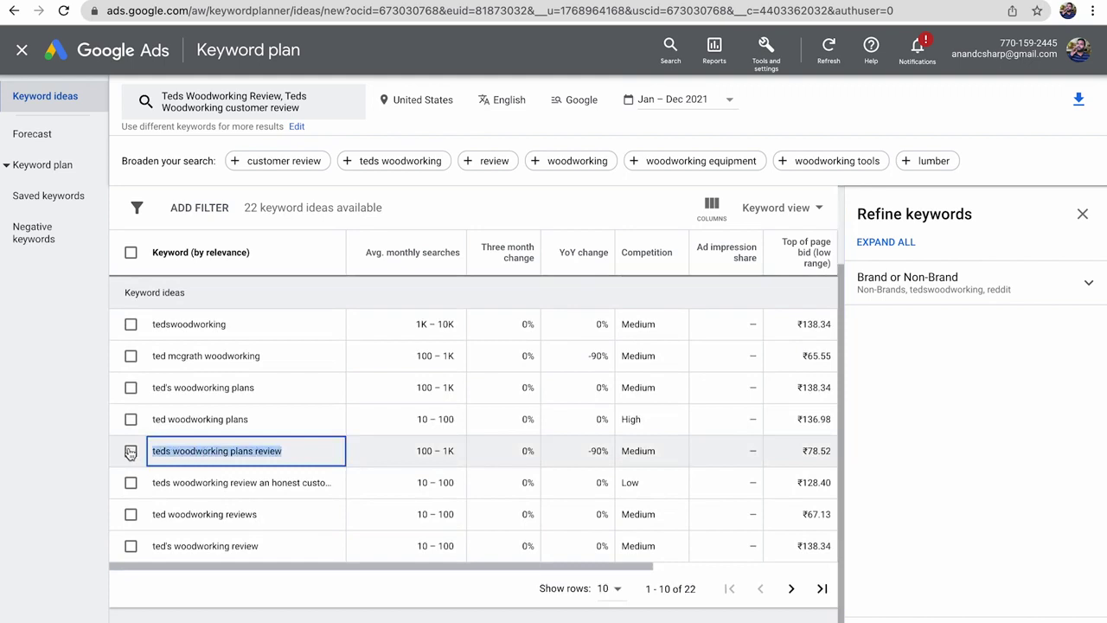
{"action": "left_click_drag", "start_coordinate": [257, 514], "coordinate": [160, 516]}
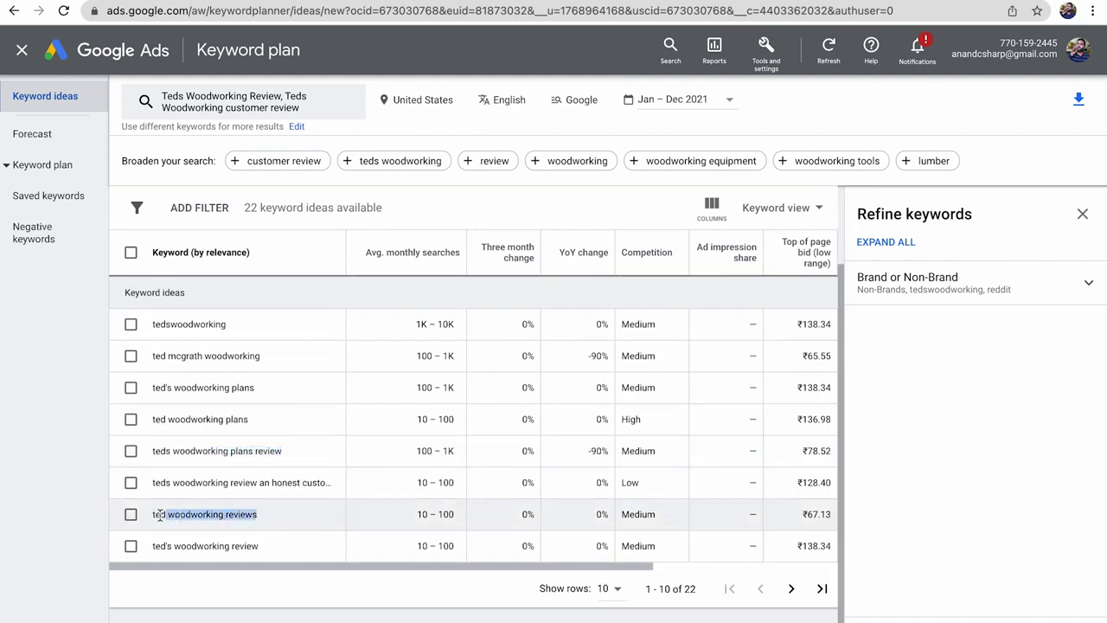
{"action": "left_click_drag", "start_coordinate": [260, 546], "coordinate": [151, 546]}
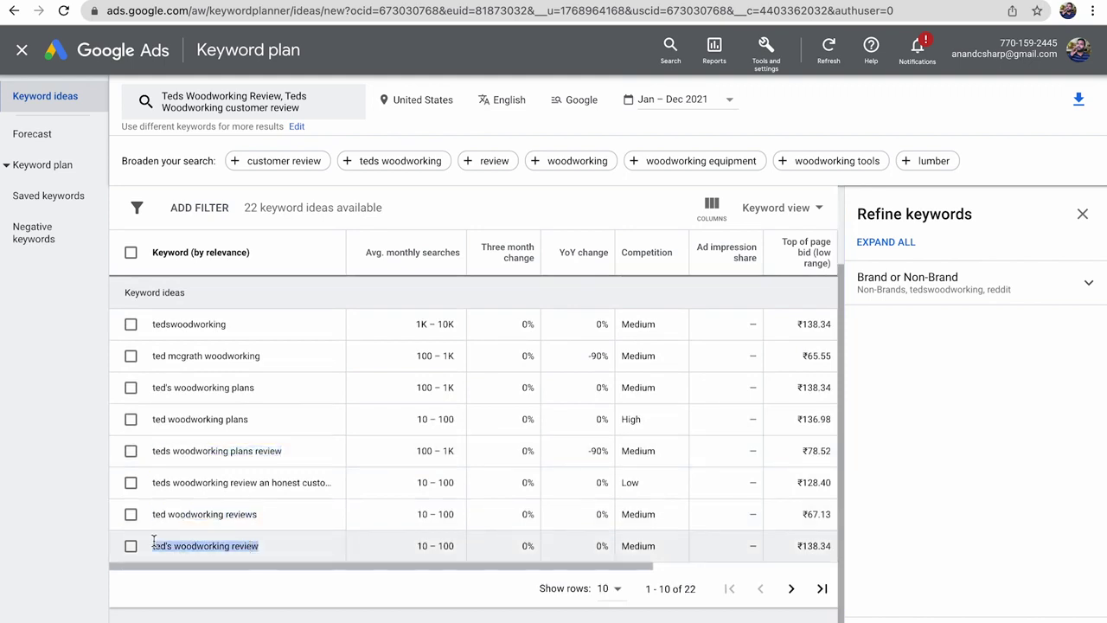
{"action": "left_click", "coordinate": [1083, 214]}
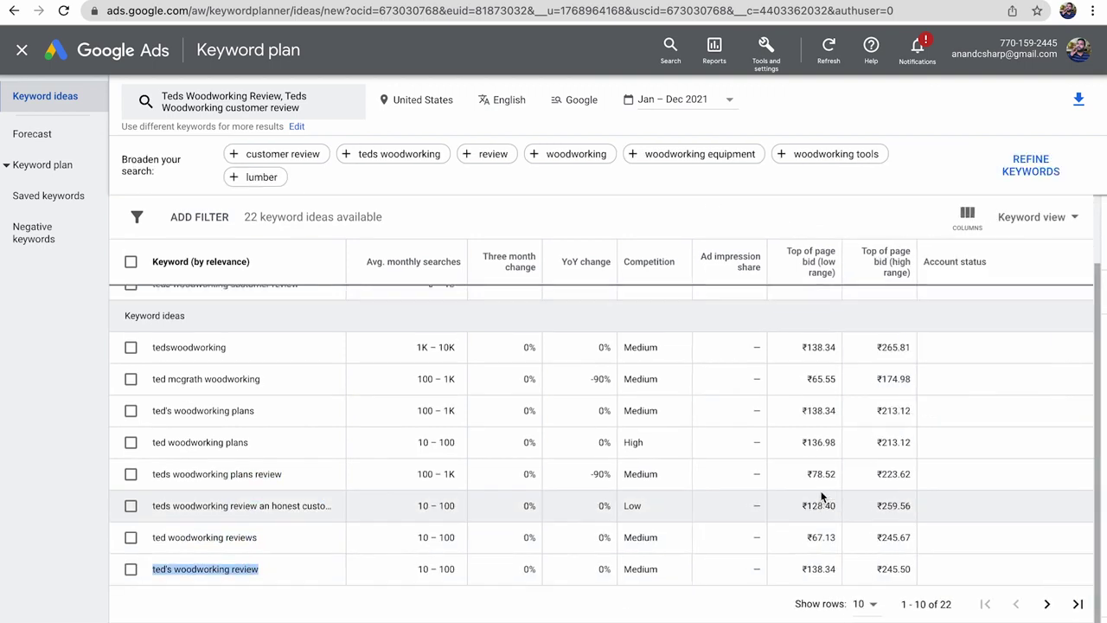
Step: Select the two provided keywords and three review-related ideas, including "teds woodworking plans review", and clear the selection
{"action": "left_click", "coordinate": [131, 569]}
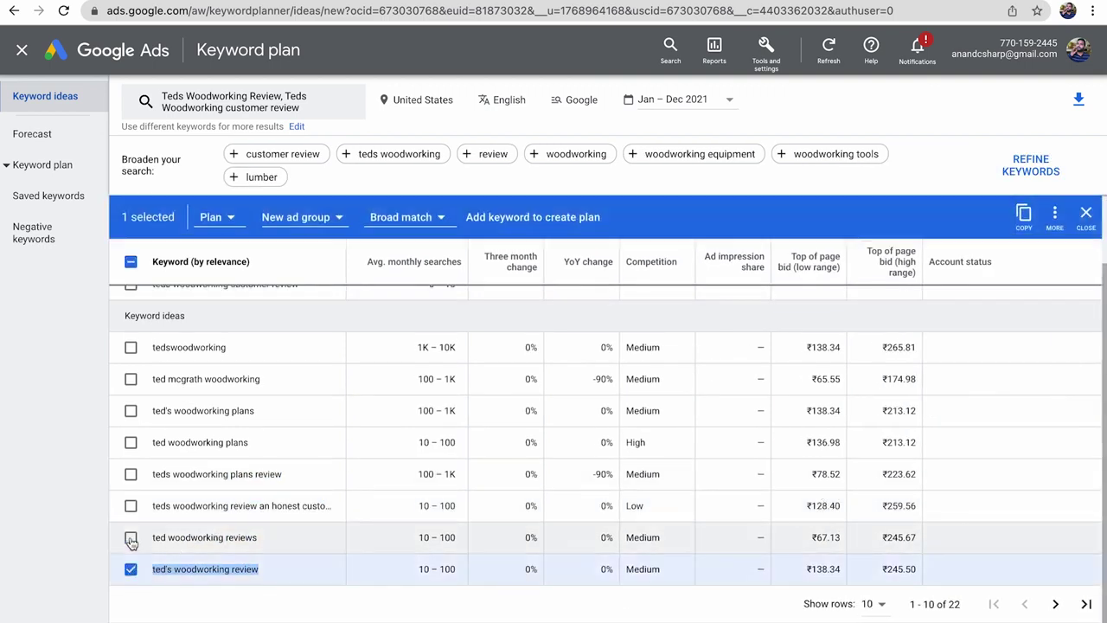
{"action": "left_click", "coordinate": [130, 538]}
{"action": "left_click", "coordinate": [131, 474]}
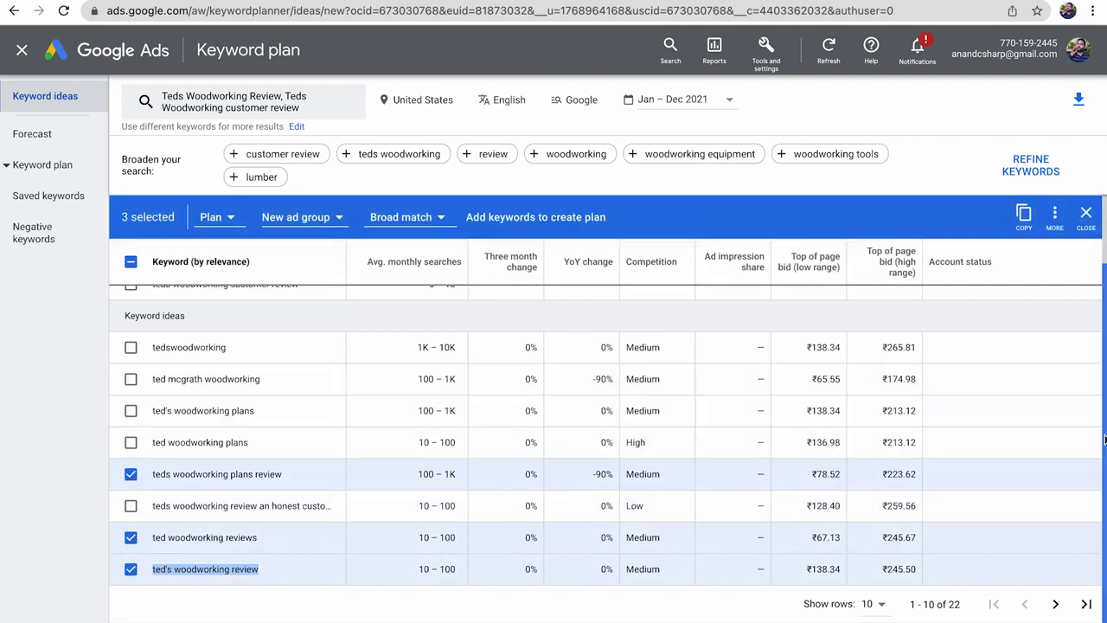
{"action": "scroll", "coordinate": [1104, 362], "scroll_direction": "up", "scroll_amount": 1}
{"action": "left_click", "coordinate": [131, 332]}
{"action": "left_click", "coordinate": [131, 364]}
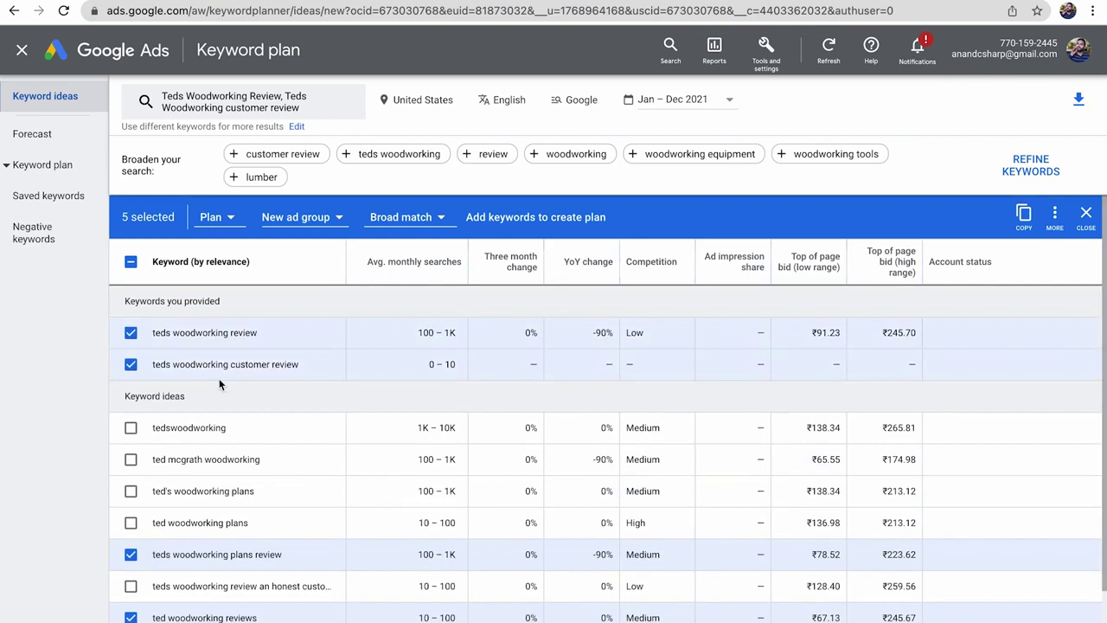
{"action": "left_click", "coordinate": [1086, 213]}
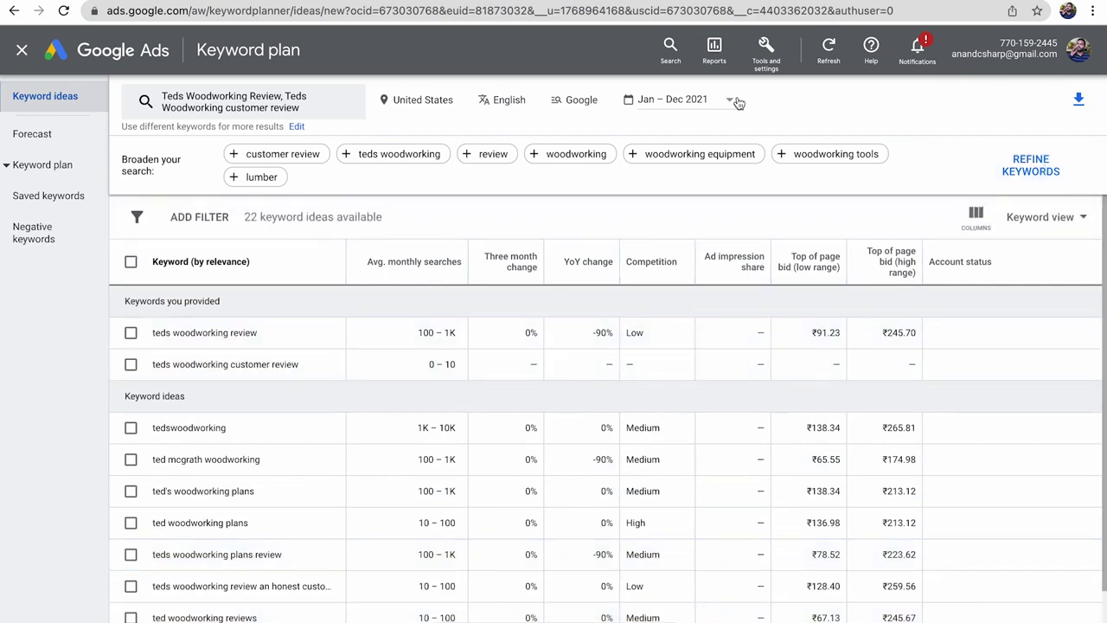
Step: Replace India with the United States as the targeted location of the keyword forecast
{"action": "left_click", "coordinate": [50, 134]}
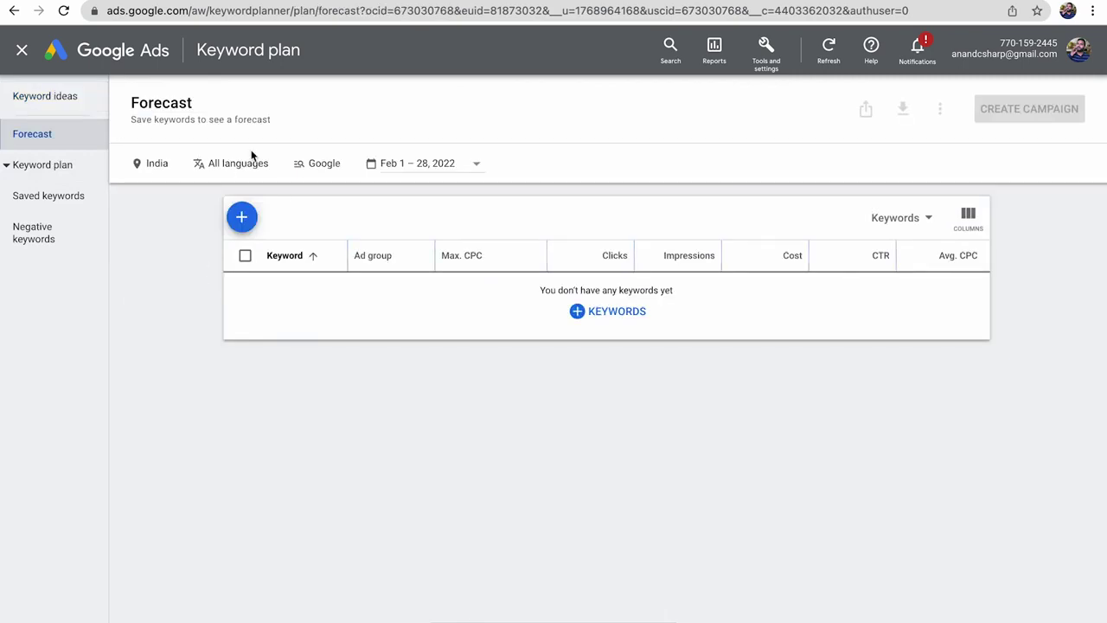
{"action": "left_click", "coordinate": [165, 163]}
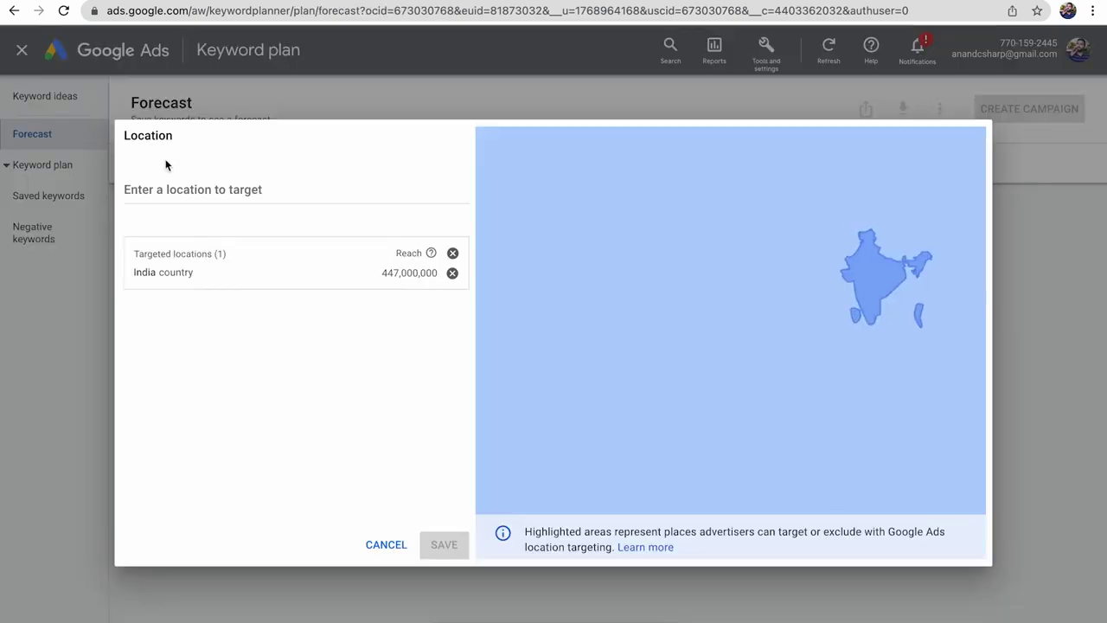
{"action": "left_click", "coordinate": [452, 272]}
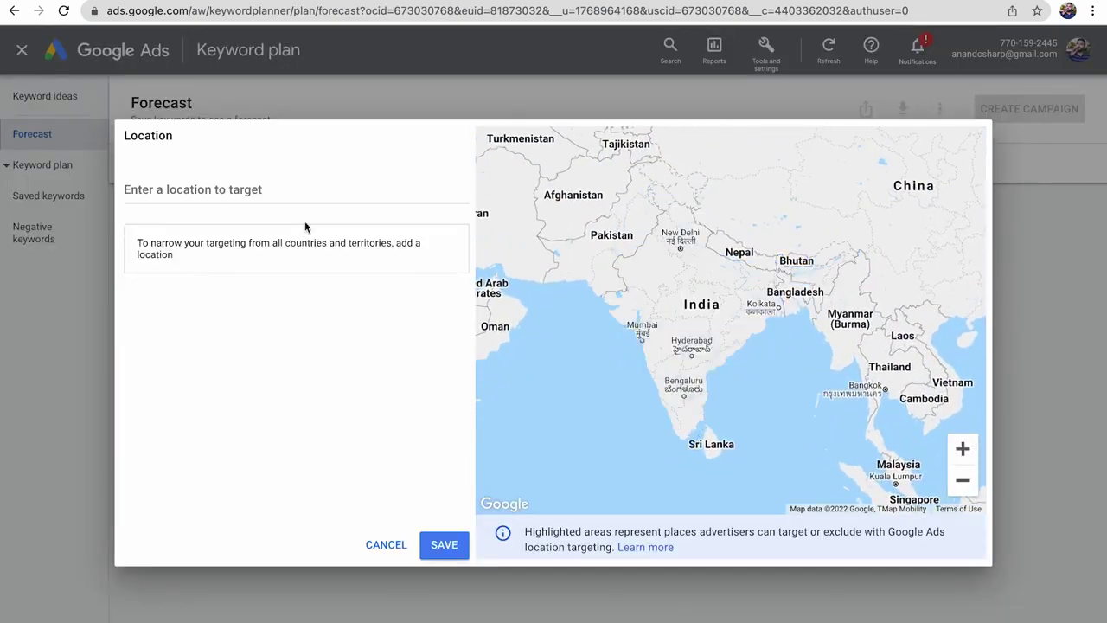
{"action": "left_click", "coordinate": [236, 189]}
{"action": "type", "text": "unit"}
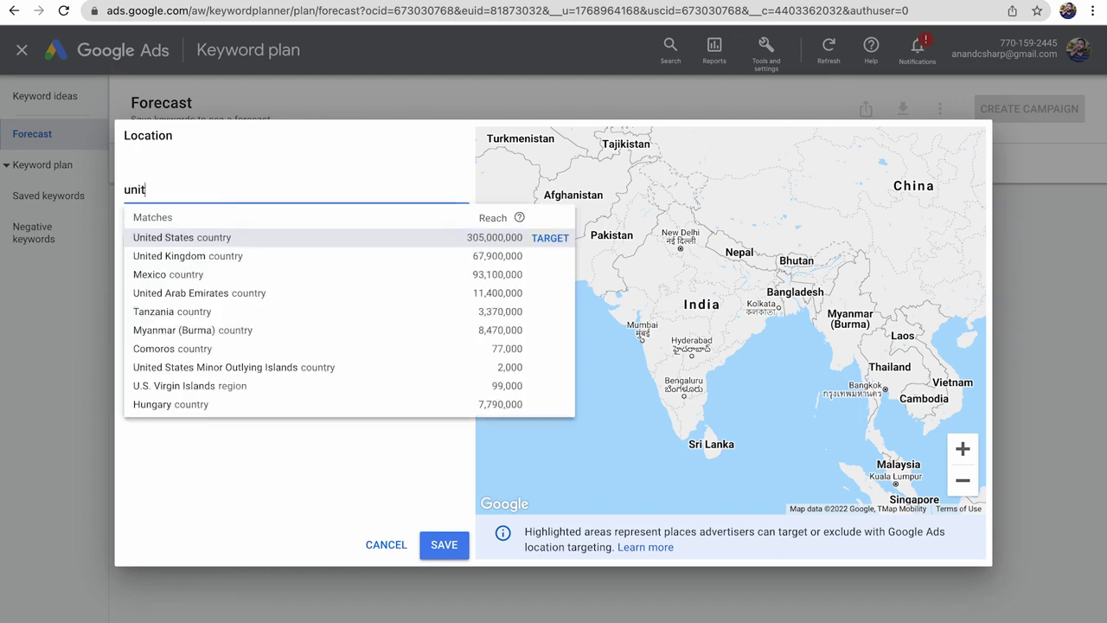
{"action": "type", "text": "ed"}
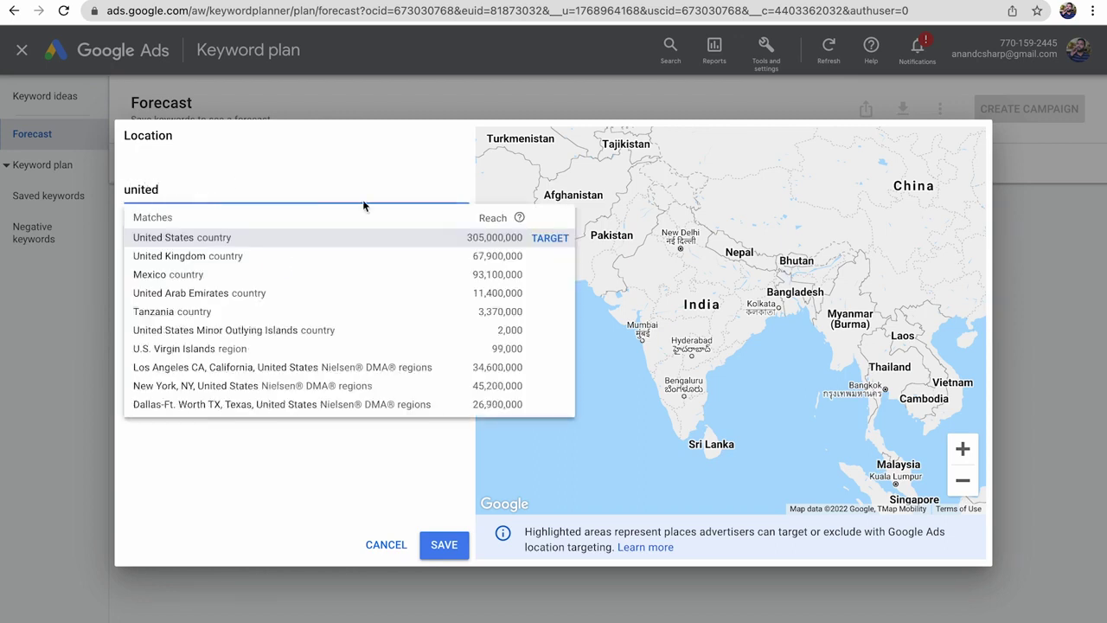
{"action": "left_click", "coordinate": [546, 239]}
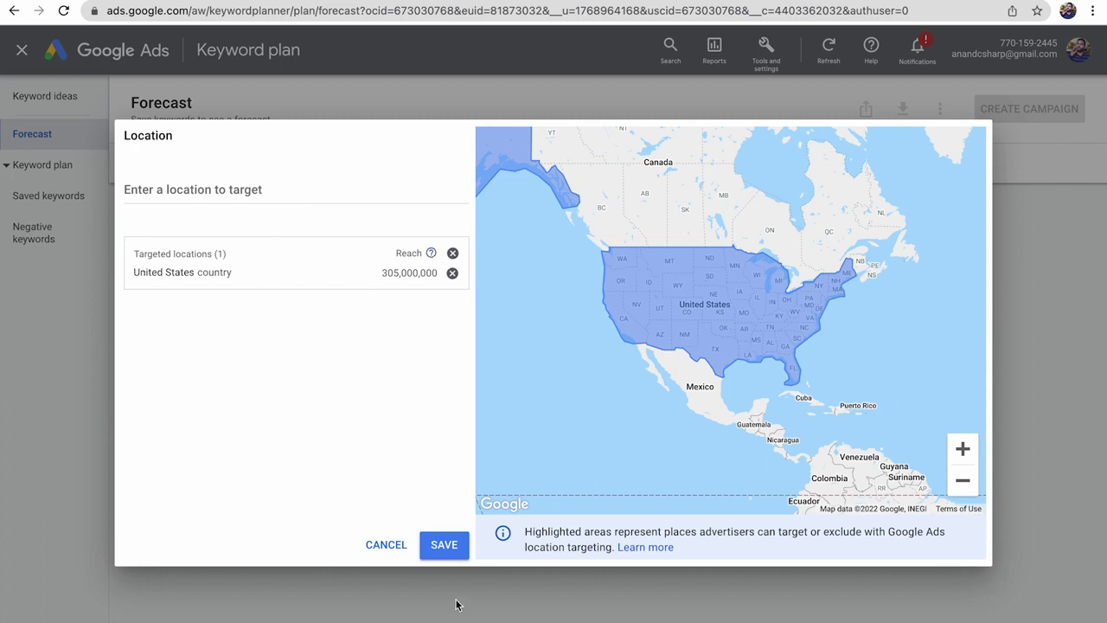
{"action": "left_click", "coordinate": [443, 547]}
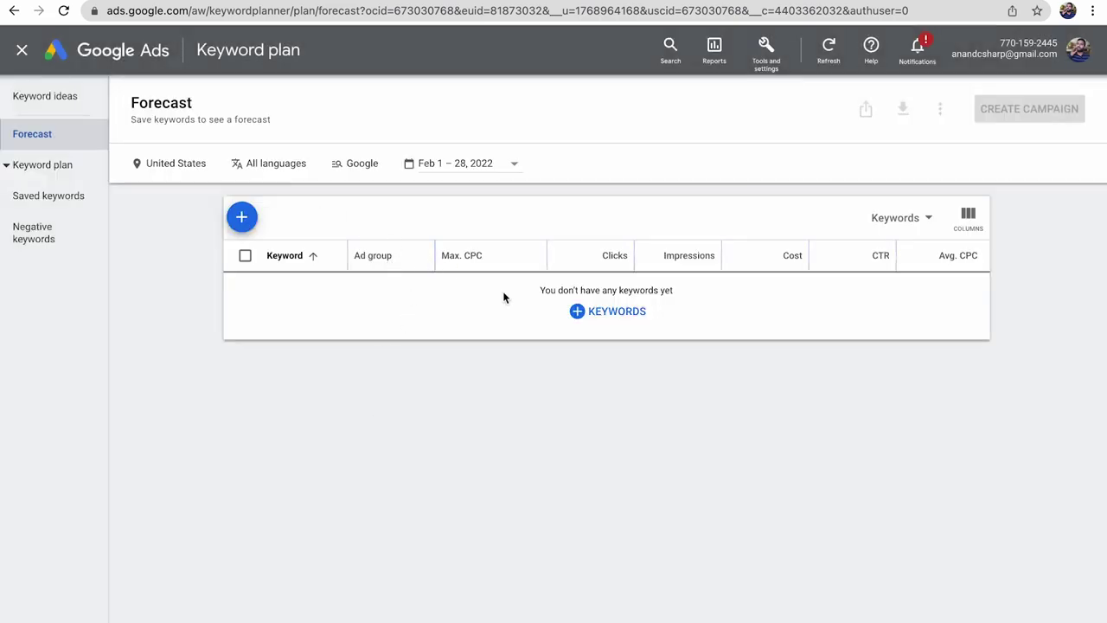
Step: Enter the five Ted's Woodworking review keywords for the forecast plan, each in square brackets for exact match
{"action": "left_click", "coordinate": [595, 313]}
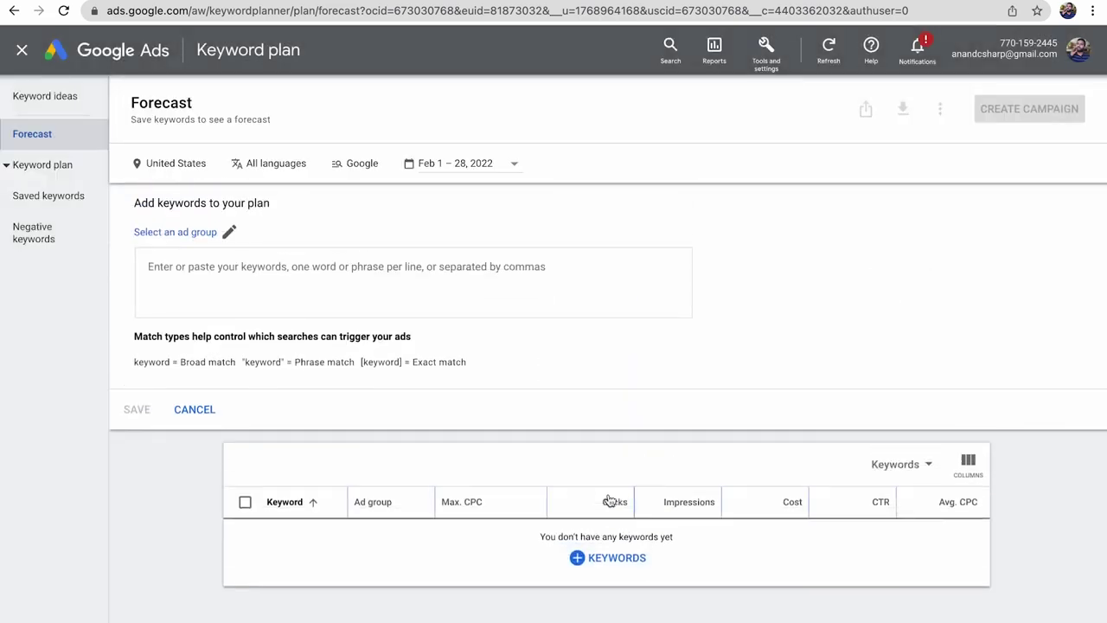
{"action": "type", "text": "ted's woodworking review ted woodworking reviews teds woodworking plans review teds woodworking review teds woodworking customer review"}
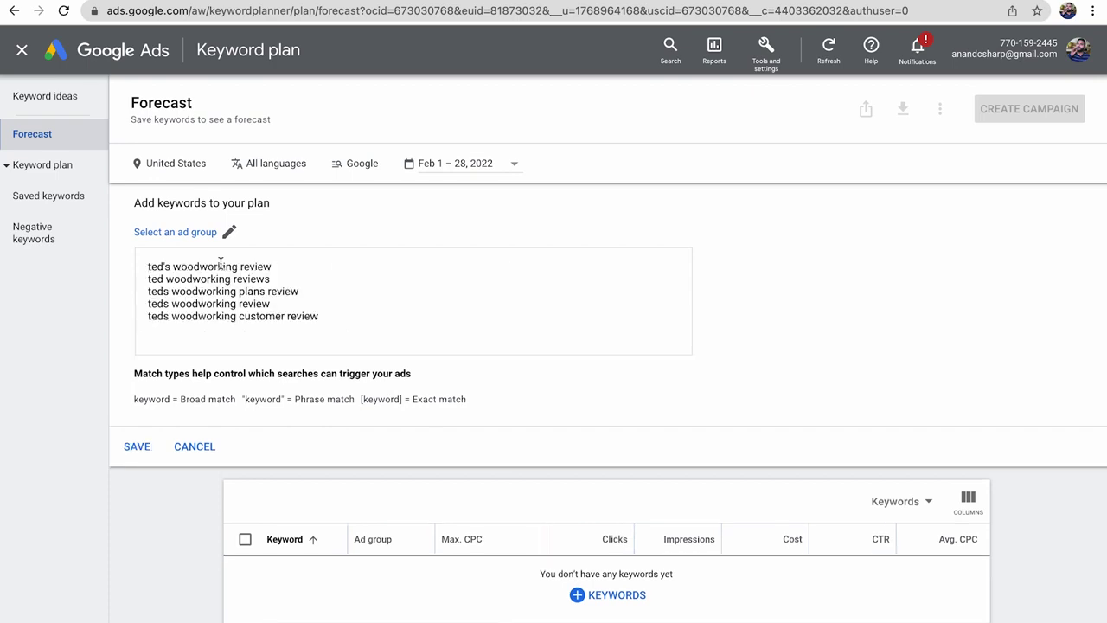
{"action": "left_click", "coordinate": [150, 268]}
{"action": "type", "text": "["}
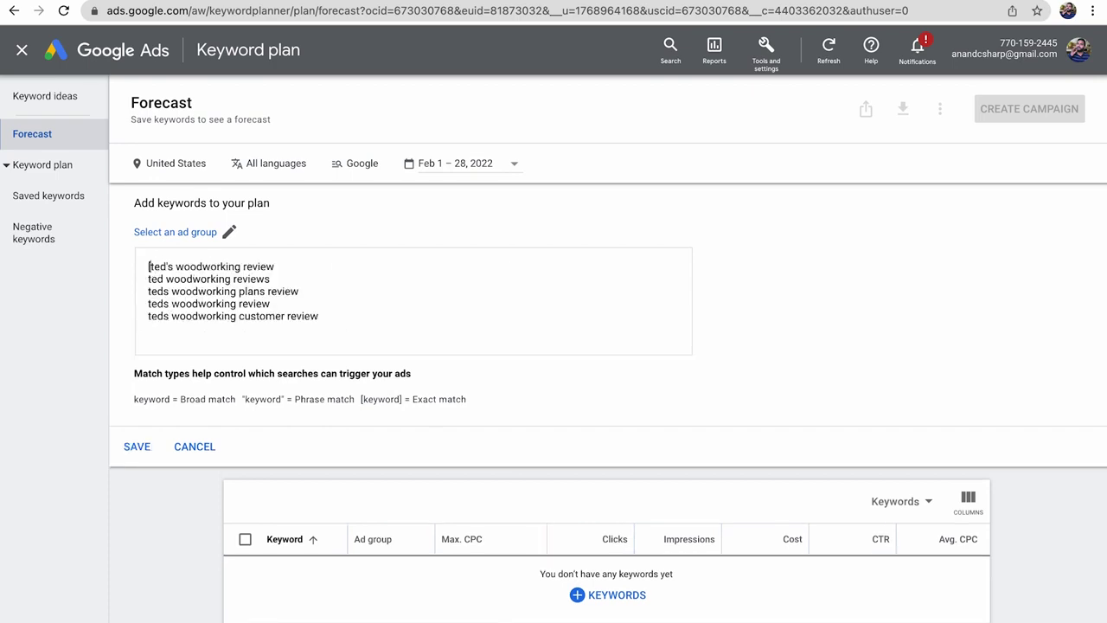
{"action": "left_click", "coordinate": [278, 278]}
{"action": "left_click", "coordinate": [307, 291]}
{"action": "left_click", "coordinate": [342, 319]}
{"action": "left_click", "coordinate": [147, 279]}
{"action": "type", "text": "["}
{"action": "left_click", "coordinate": [148, 292]}
{"action": "type", "text": "[["}
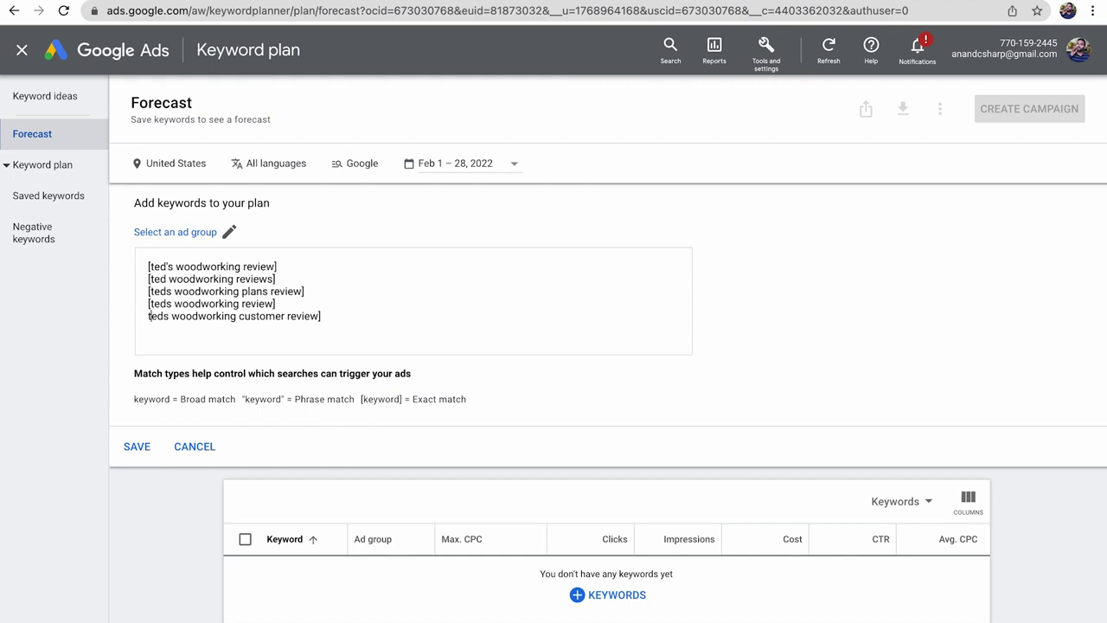
{"action": "left_click", "coordinate": [148, 315]}
{"action": "type", "text": "["}
Step: Create the ad group "Ads-01" for the keywords and save them to the plan
{"action": "left_click", "coordinate": [139, 447]}
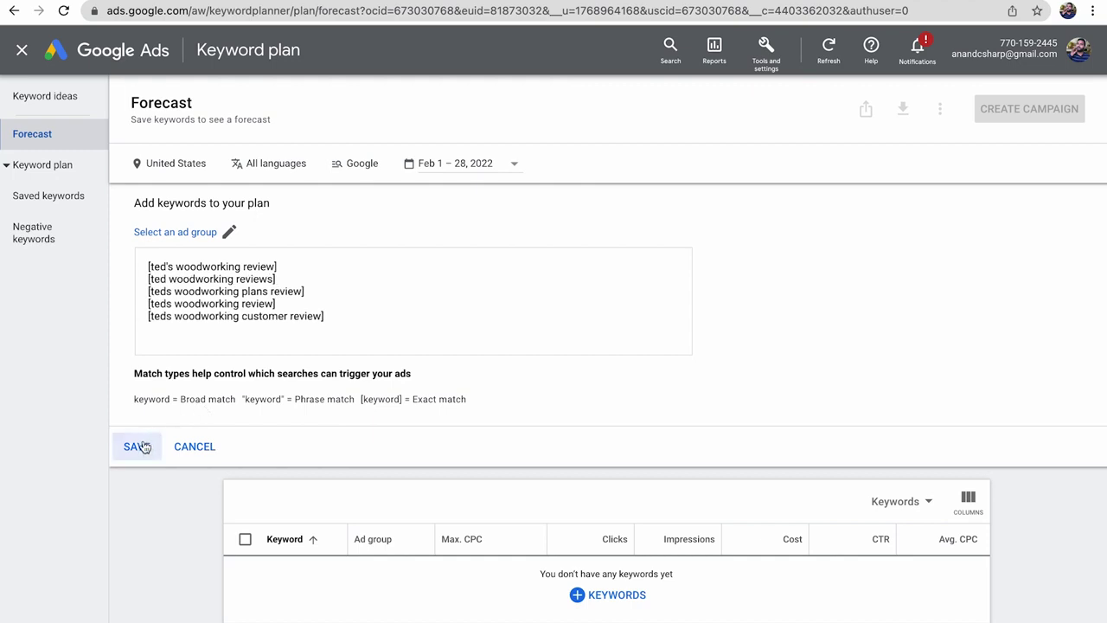
{"action": "left_click", "coordinate": [229, 232]}
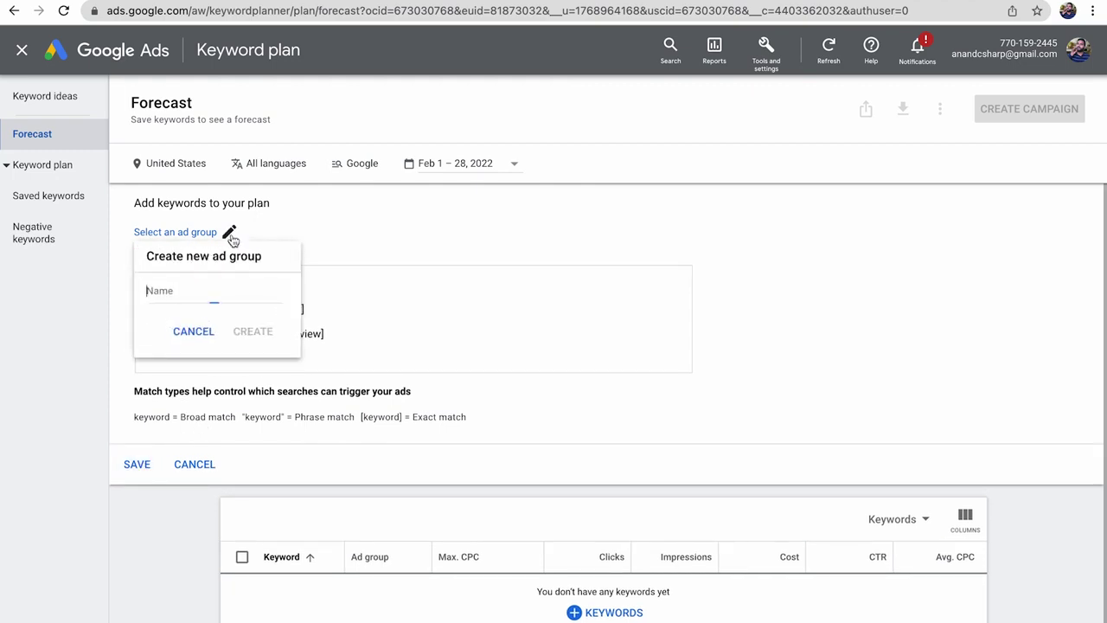
{"action": "type", "text": "Ads-01"}
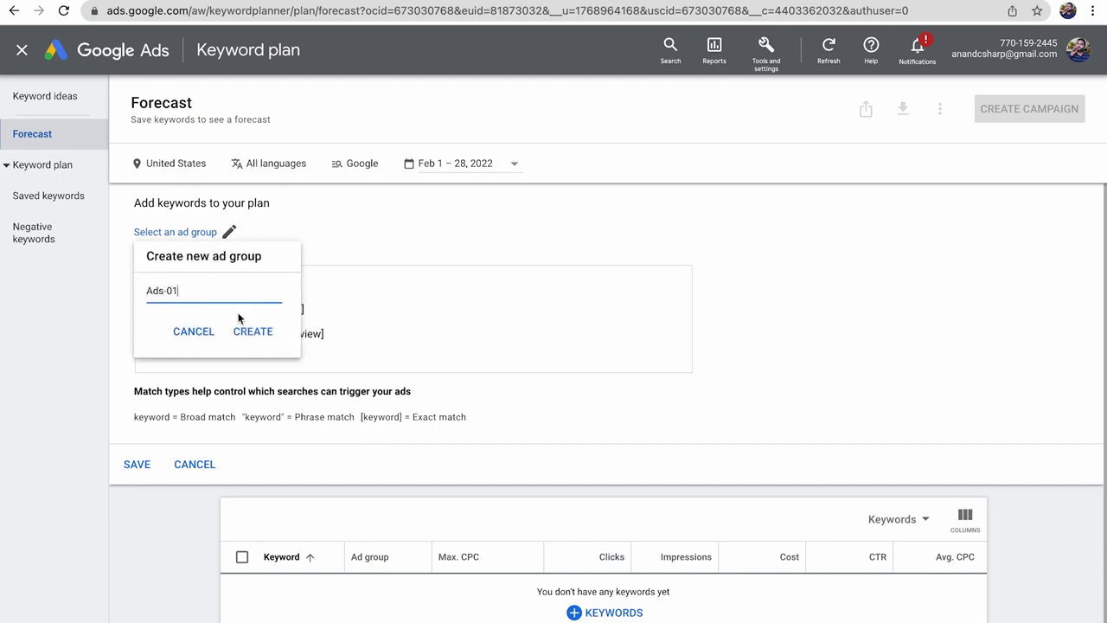
{"action": "left_click", "coordinate": [253, 330]}
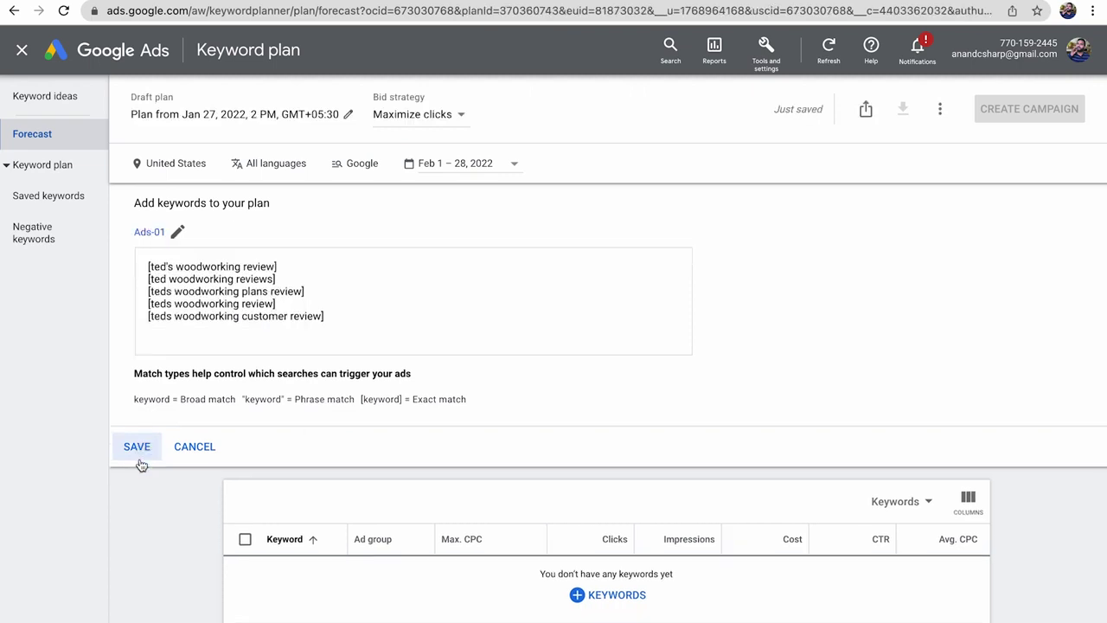
{"action": "left_click", "coordinate": [140, 464]}
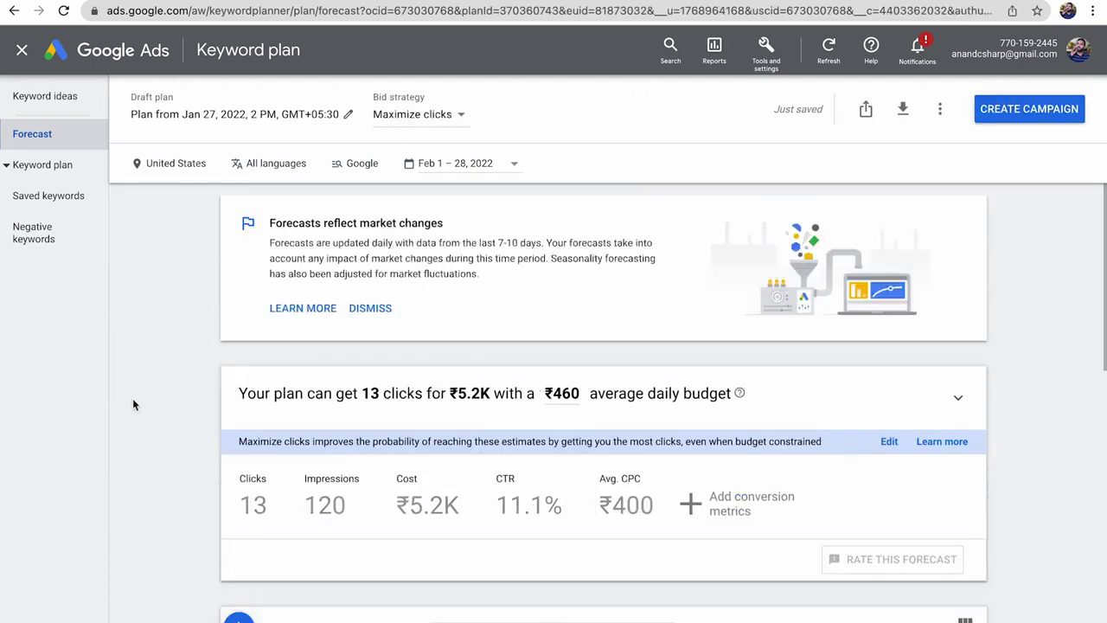
Step: Examine the forecast totals and the clicks, cost, CTR and average CPC of each keyword
{"action": "scroll", "coordinate": [132, 404], "scroll_direction": "down", "scroll_amount": 2}
{"action": "scroll", "coordinate": [132, 404], "scroll_direction": "down", "scroll_amount": 1}
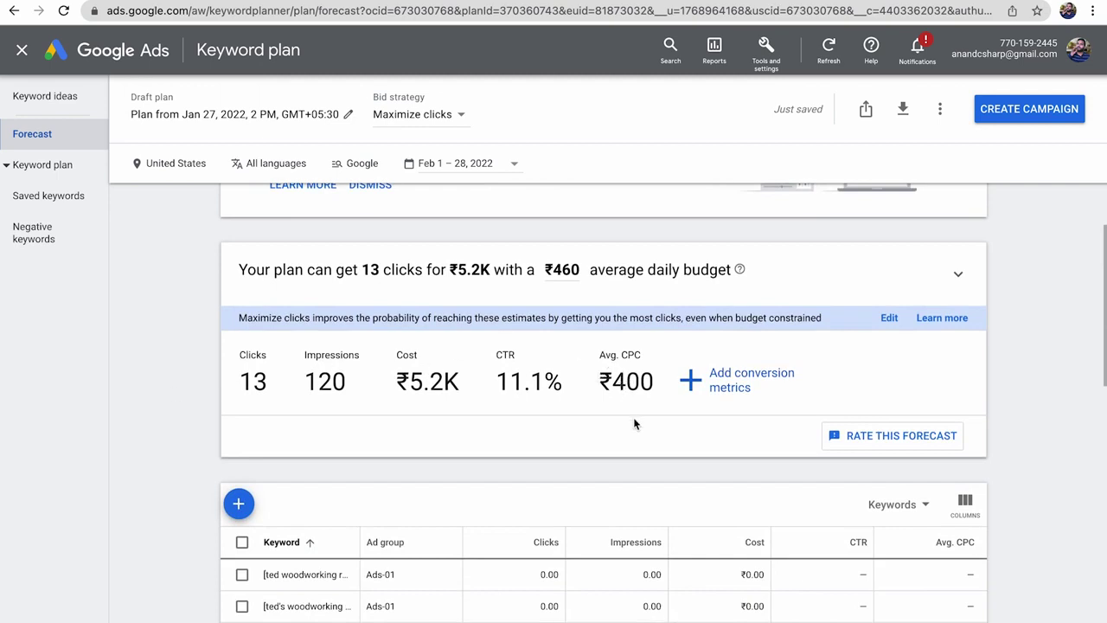
{"action": "scroll", "coordinate": [635, 423], "scroll_direction": "down", "scroll_amount": 3}
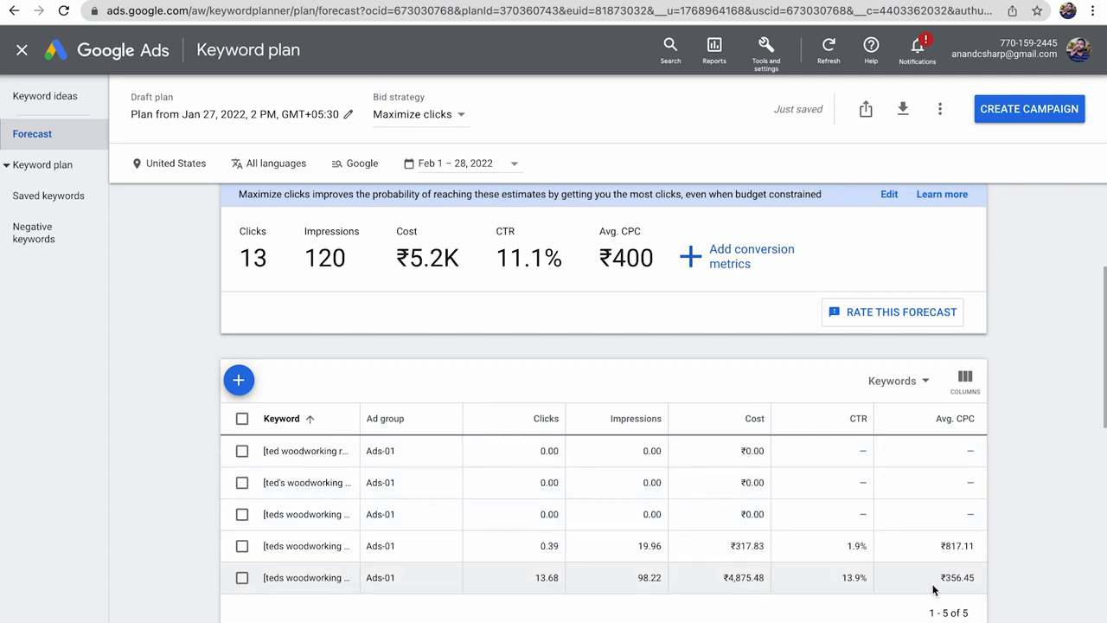
{"action": "left_click_drag", "start_coordinate": [978, 581], "coordinate": [804, 574]}
Step: Add conversion metrics to the forecast with a conversion rate of 2%, leaving the value per conversion empty
{"action": "left_click", "coordinate": [736, 258]}
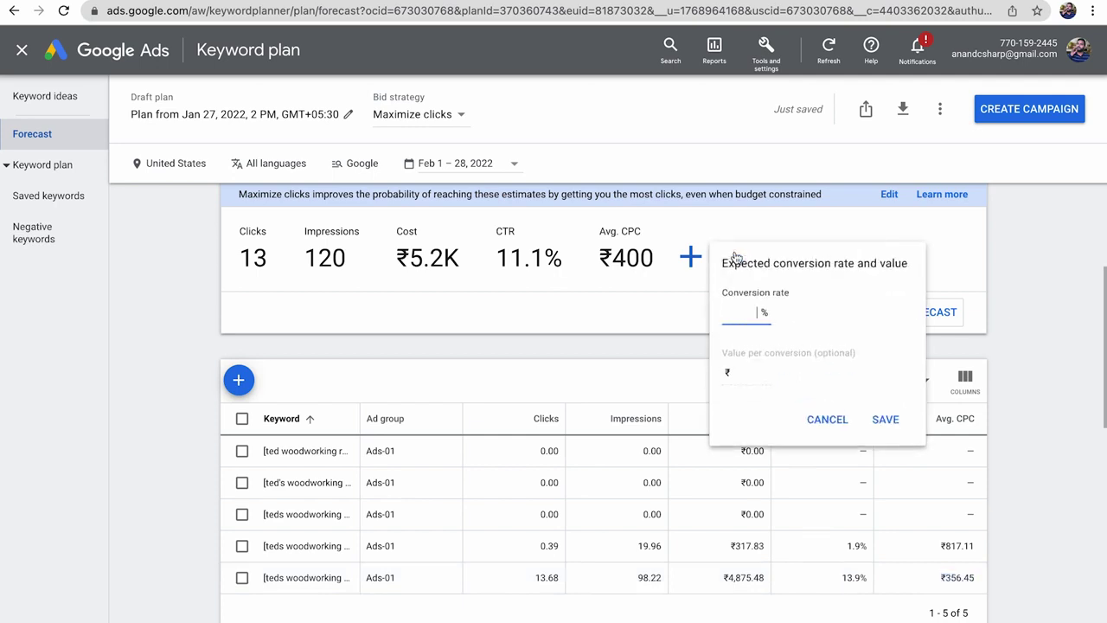
{"action": "mouse_move", "coordinate": [732, 367]}
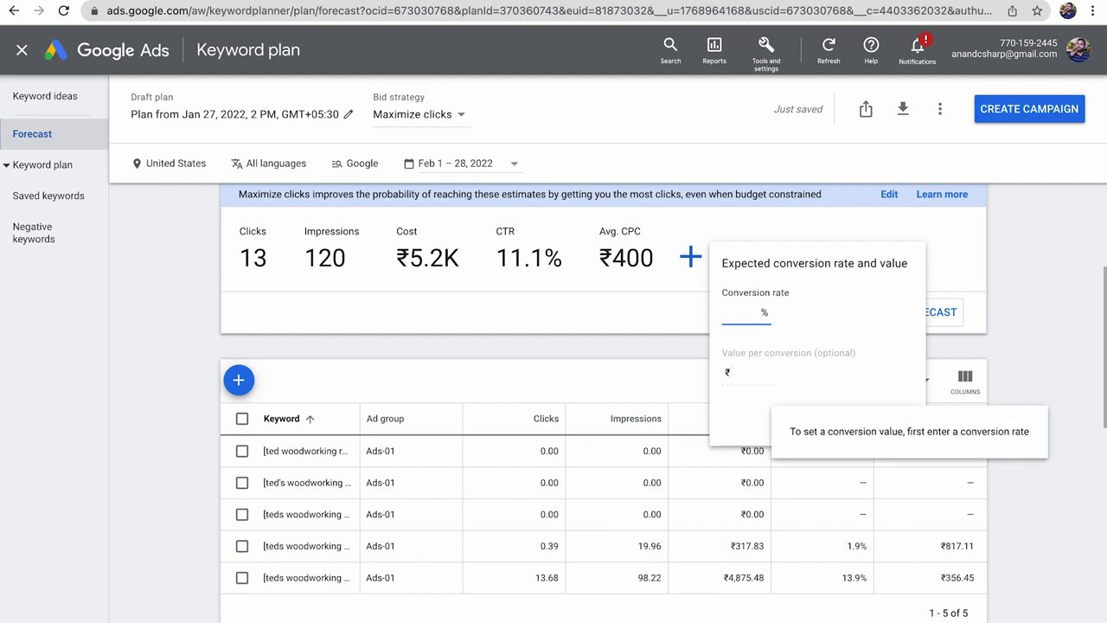
{"action": "type", "text": "2"}
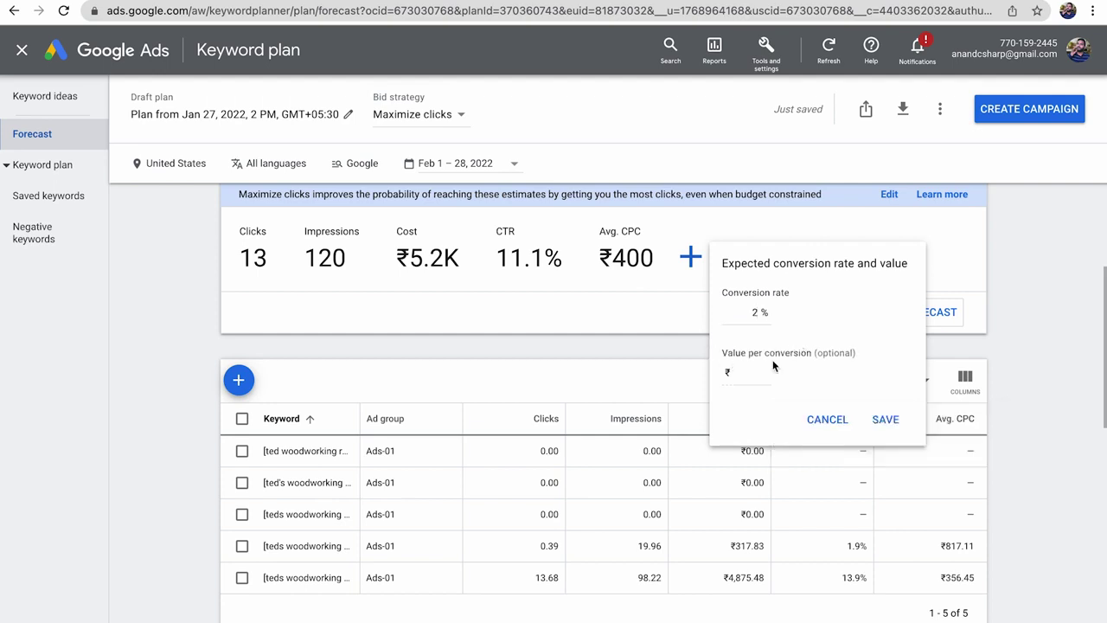
{"action": "left_click", "coordinate": [765, 373]}
{"action": "left_click", "coordinate": [885, 419]}
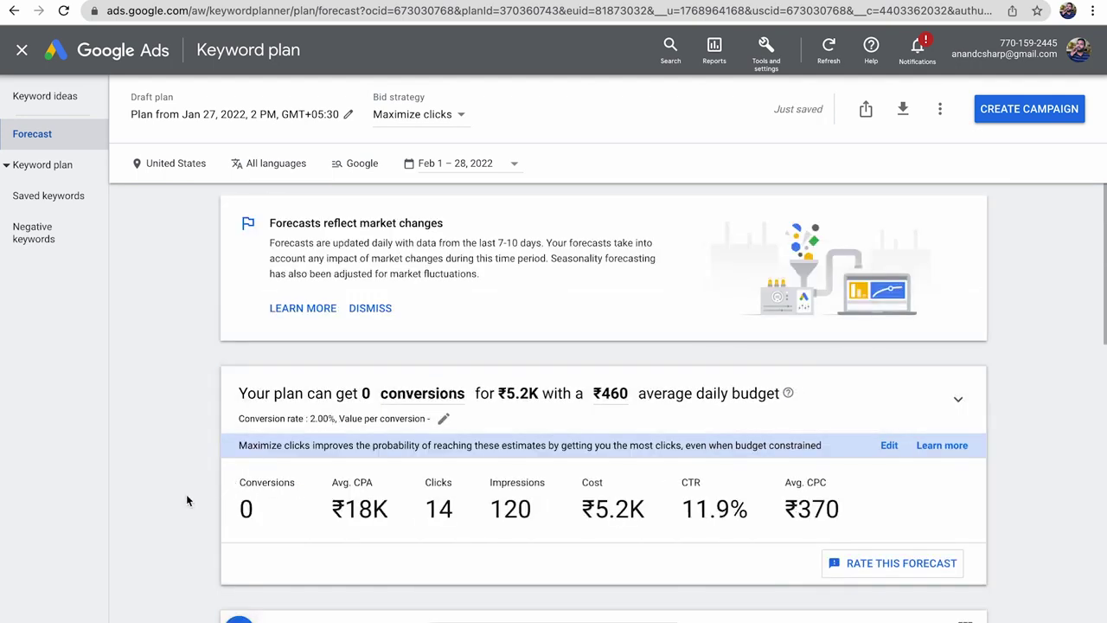
Step: Examine the forecast's conversions, average CPA, clicks, impressions, cost, CTR and average CPC
{"action": "scroll", "coordinate": [187, 500], "scroll_direction": "down", "scroll_amount": 2}
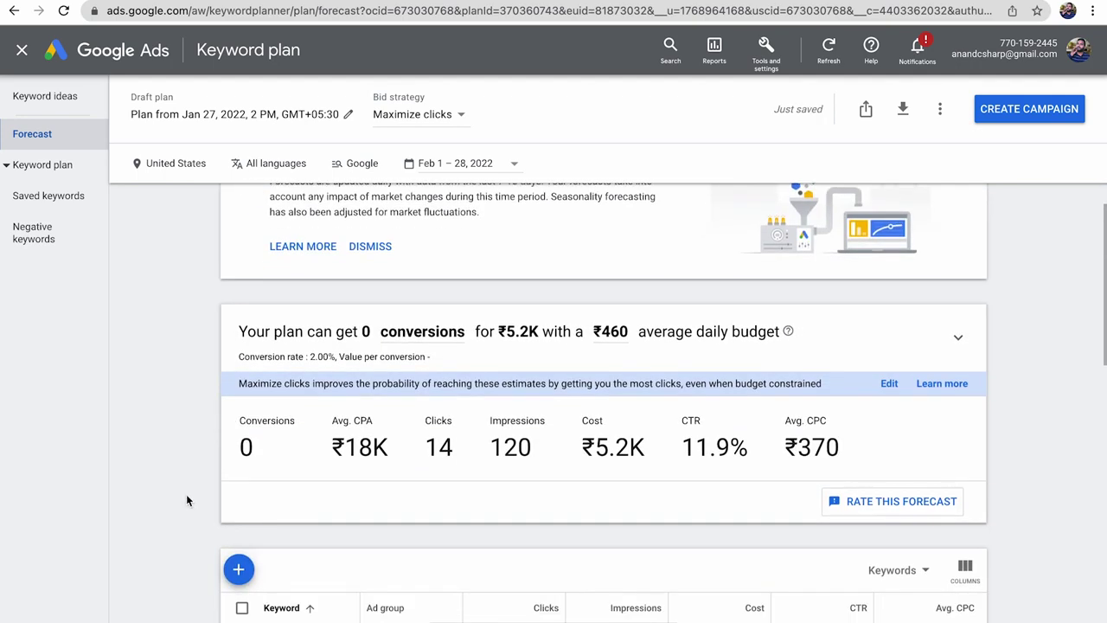
{"action": "double_click", "coordinate": [247, 448]}
{"action": "left_click_drag", "start_coordinate": [430, 448], "coordinate": [521, 448]}
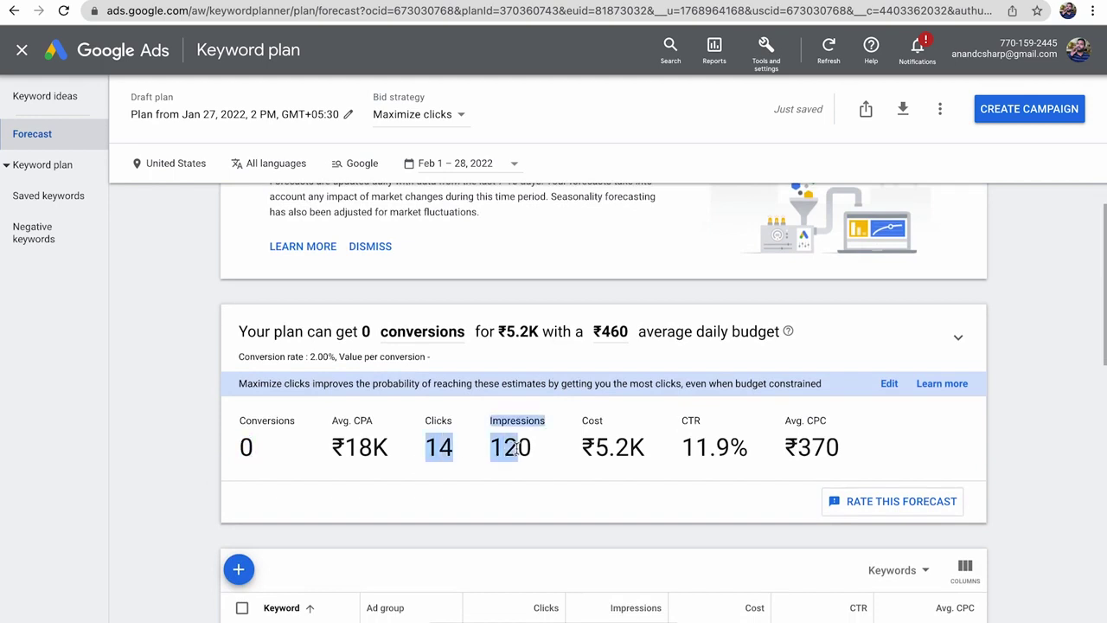
{"action": "left_click", "coordinate": [515, 448]}
{"action": "left_click_drag", "start_coordinate": [644, 449], "coordinate": [582, 449]}
{"action": "left_click", "coordinate": [579, 456]}
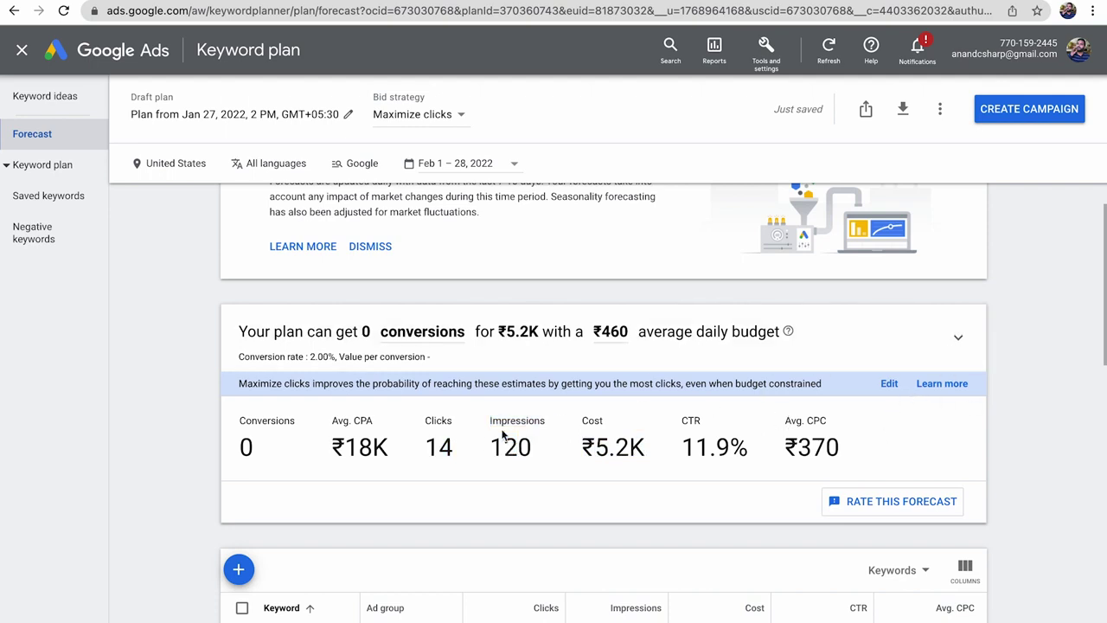
{"action": "left_click_drag", "start_coordinate": [345, 445], "coordinate": [404, 457]}
{"action": "left_click", "coordinate": [404, 447]}
{"action": "left_click", "coordinate": [321, 452]}
{"action": "left_click", "coordinate": [400, 456]}
{"action": "left_click_drag", "start_coordinate": [334, 421], "coordinate": [391, 452]}
{"action": "left_click", "coordinate": [392, 456]}
{"action": "left_click_drag", "start_coordinate": [837, 459], "coordinate": [249, 468]}
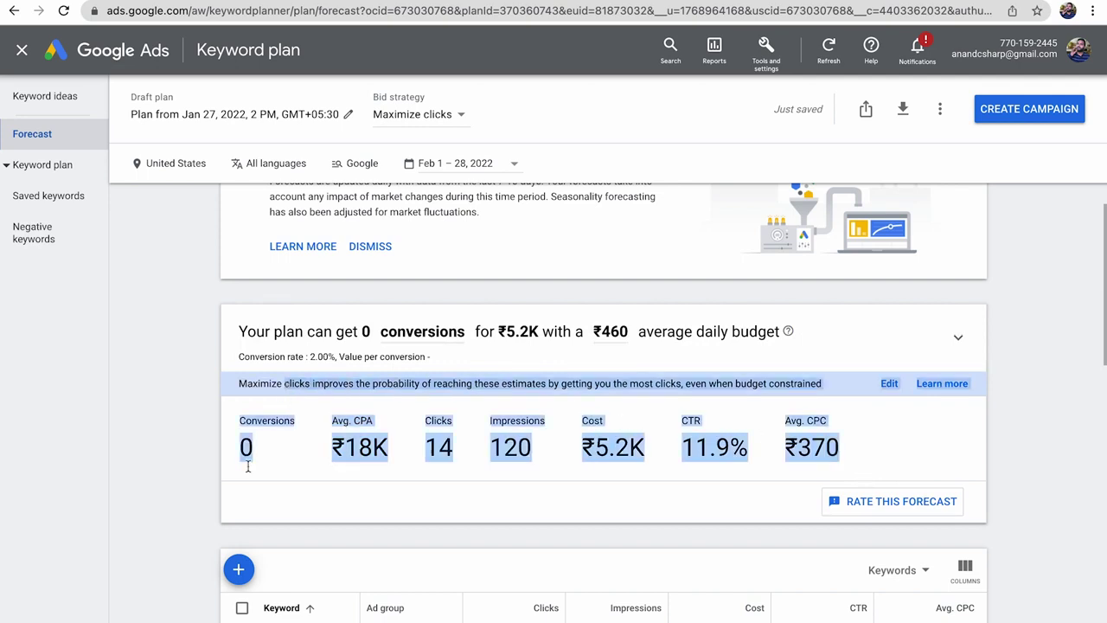
{"action": "left_click", "coordinate": [193, 461]}
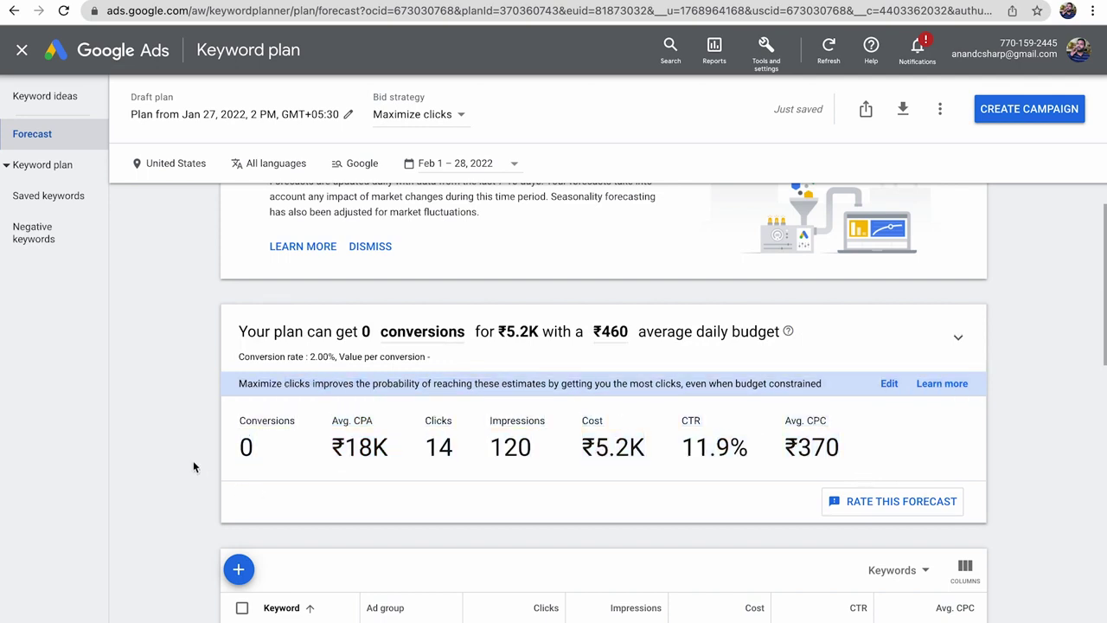
Step: Examine the forecast cost, open the average daily budget with its conversions chart, and leave the budget field
{"action": "double_click", "coordinate": [530, 327]}
{"action": "left_click", "coordinate": [612, 331]}
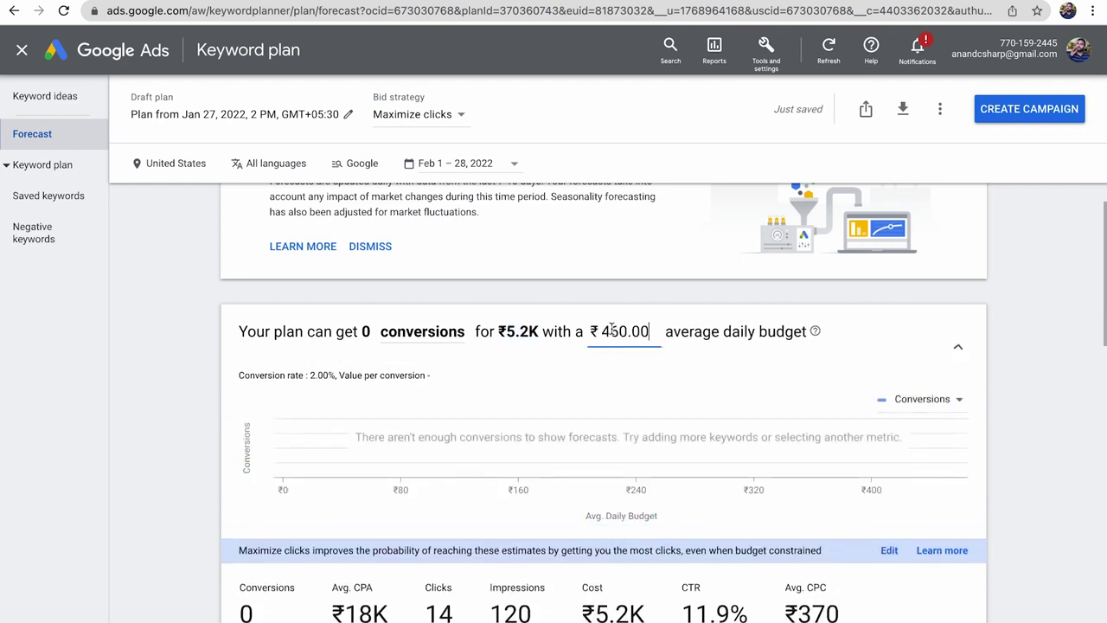
{"action": "left_click", "coordinate": [1022, 353]}
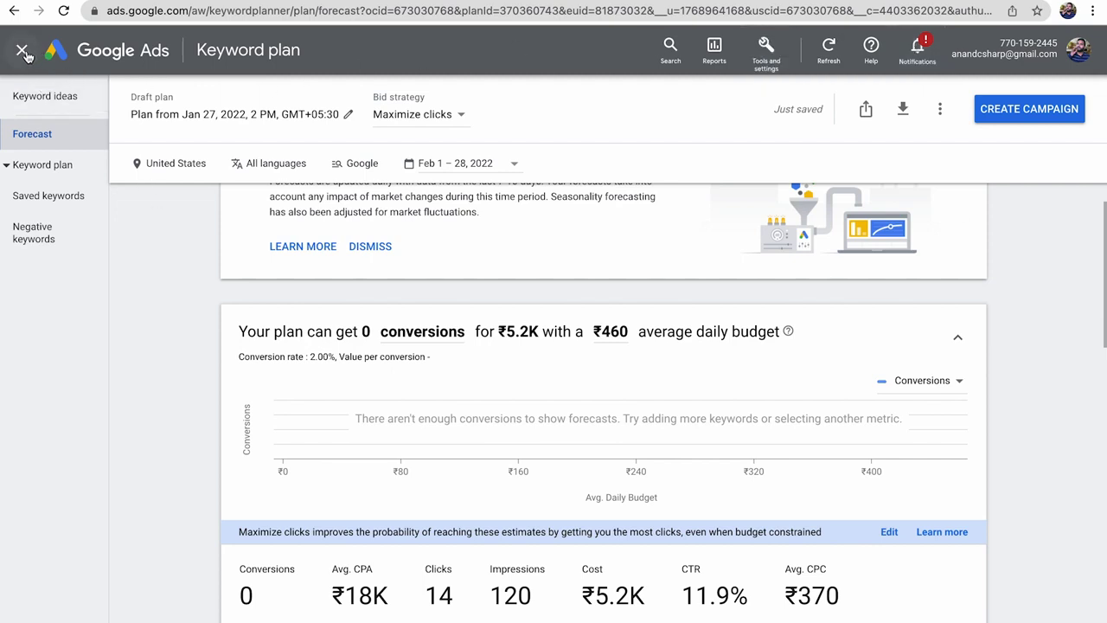
Step: Open the plan's saved keywords, widen the Keyword column and examine the top-of-page bids for "teds woodworking review"
{"action": "left_click", "coordinate": [42, 164]}
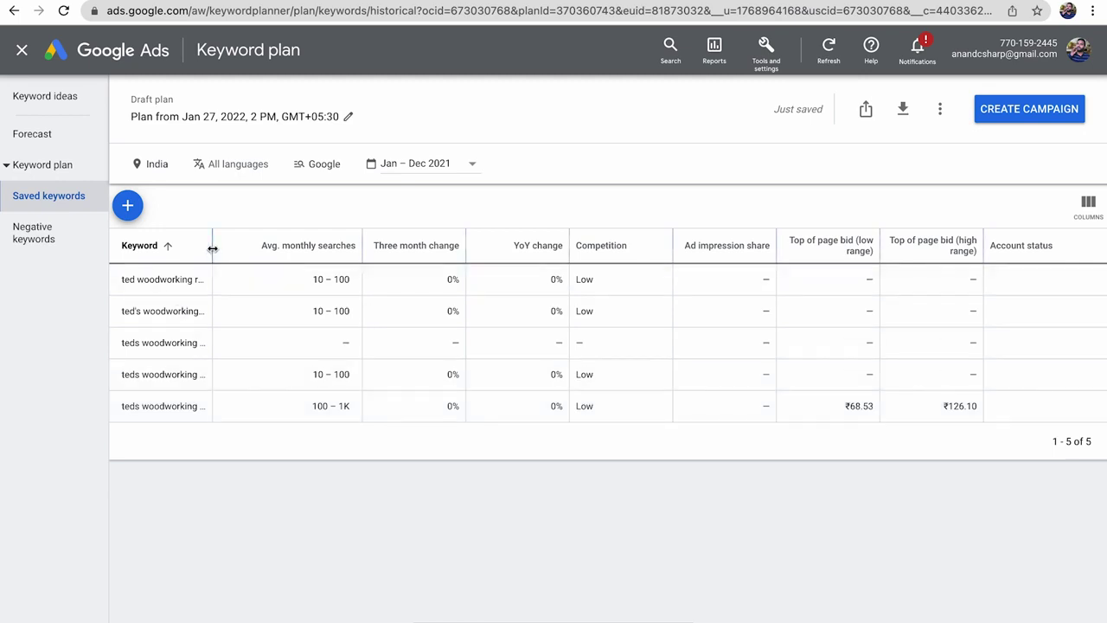
{"action": "left_click_drag", "start_coordinate": [212, 249], "coordinate": [327, 243]}
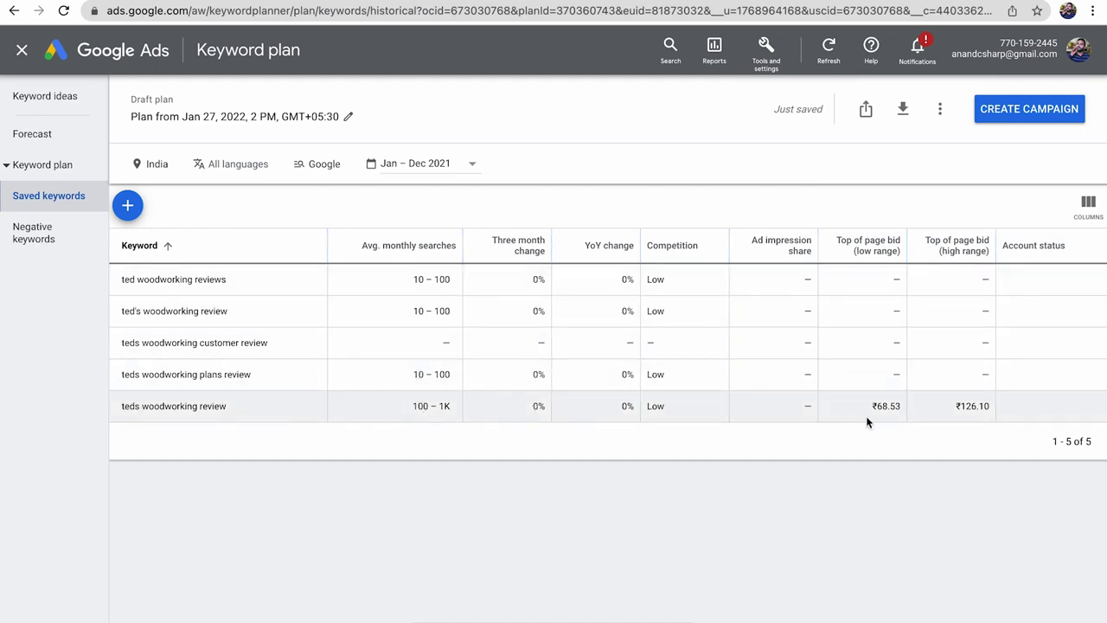
{"action": "left_click_drag", "start_coordinate": [870, 408], "coordinate": [991, 407]}
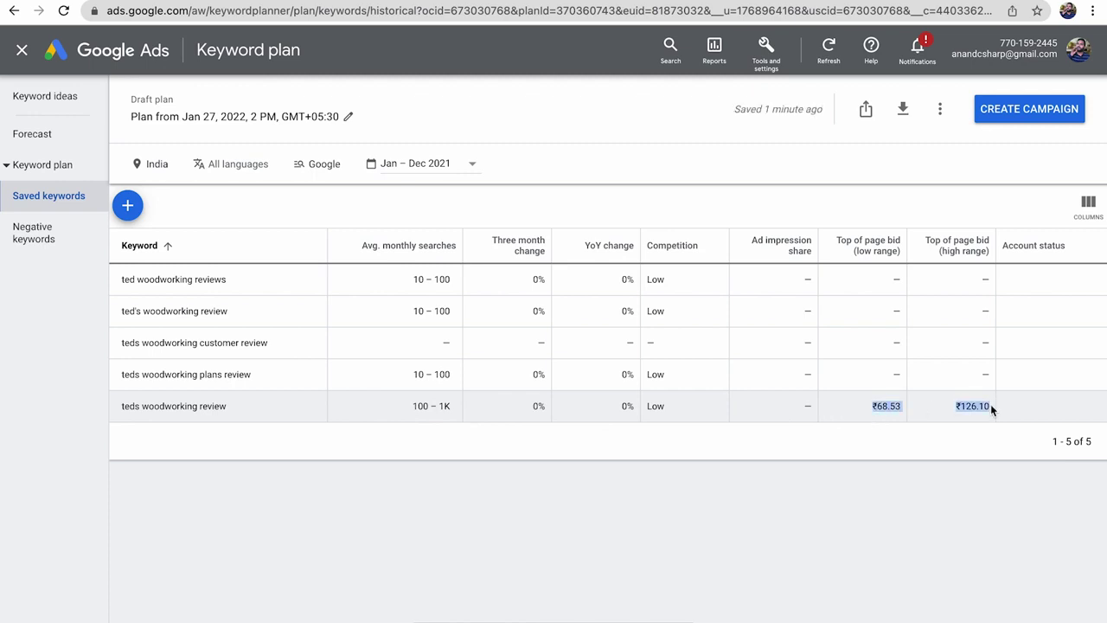
Step: Replace the keyword plan's target location with the United States and save it
{"action": "left_click", "coordinate": [158, 164]}
{"action": "left_click", "coordinate": [450, 272]}
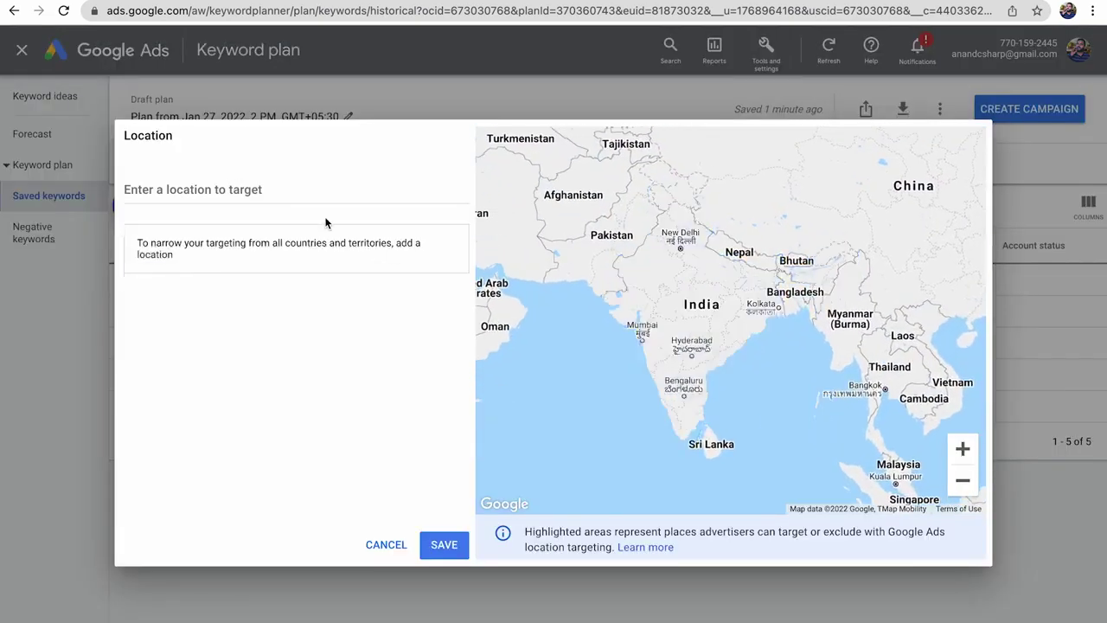
{"action": "left_click", "coordinate": [243, 189]}
{"action": "type", "text": "United"}
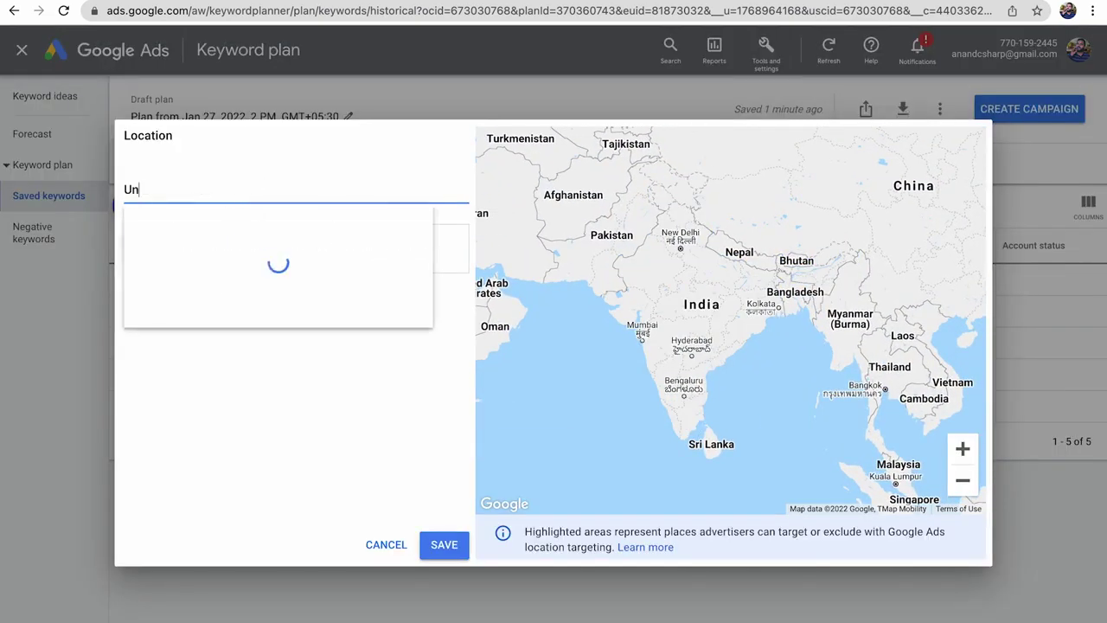
{"action": "left_click", "coordinate": [549, 236]}
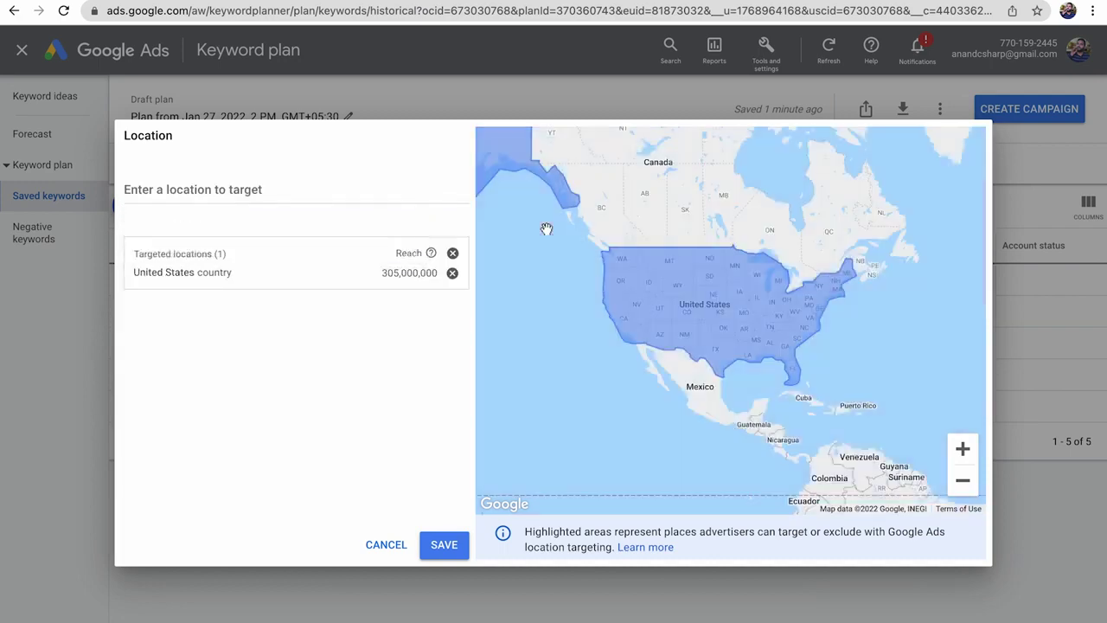
{"action": "left_click", "coordinate": [444, 544]}
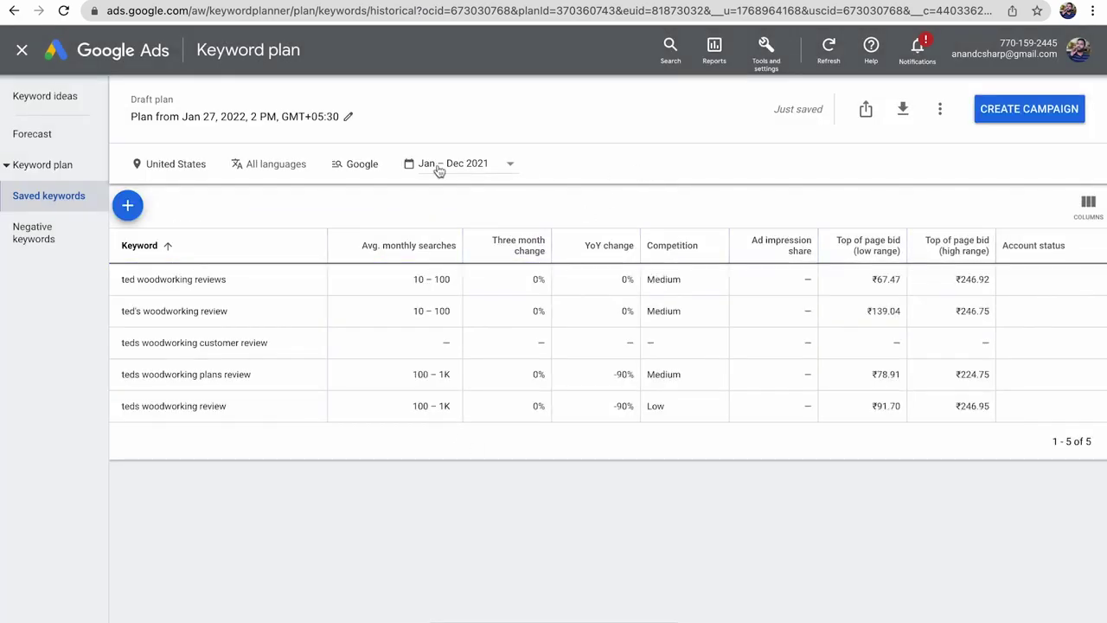
Step: Reload the keyword plan and examine the monthly searches and top-of-page bids of all saved review keywords
{"action": "left_click", "coordinate": [410, 10]}
{"action": "key", "text": "Return"}
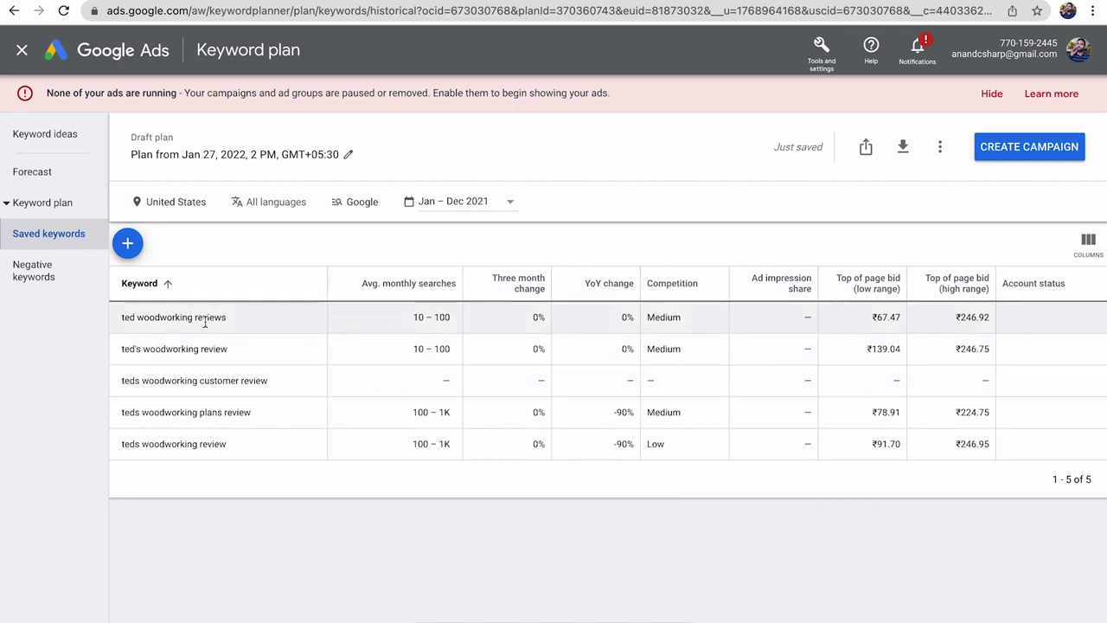
{"action": "left_click_drag", "start_coordinate": [114, 315], "coordinate": [559, 445]}
{"action": "left_click", "coordinate": [598, 454]}
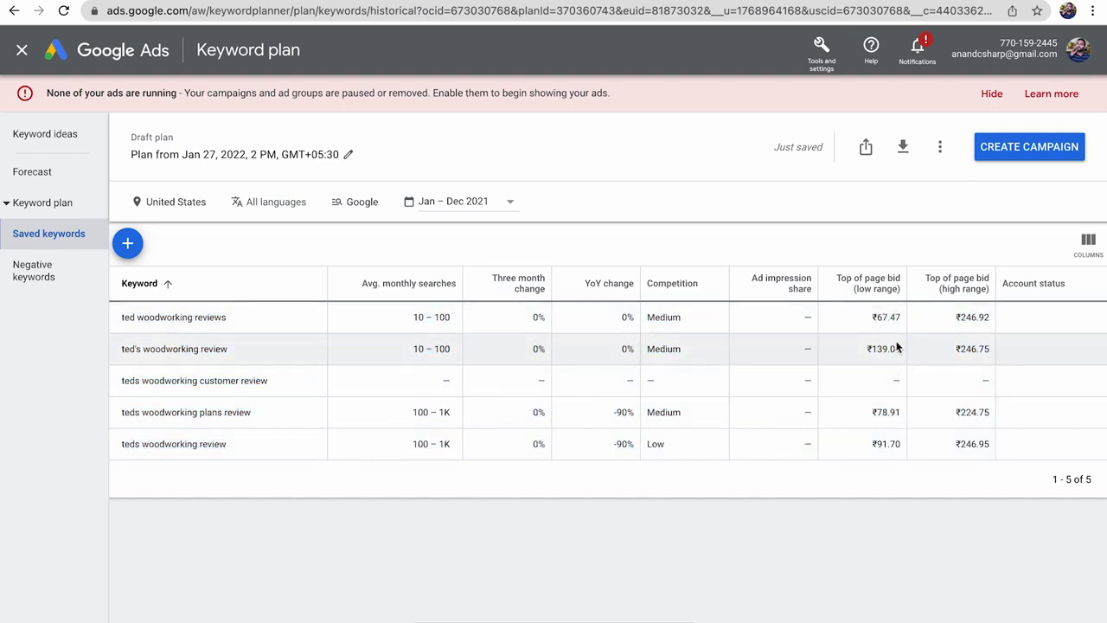
{"action": "left_click_drag", "start_coordinate": [995, 444], "coordinate": [862, 318]}
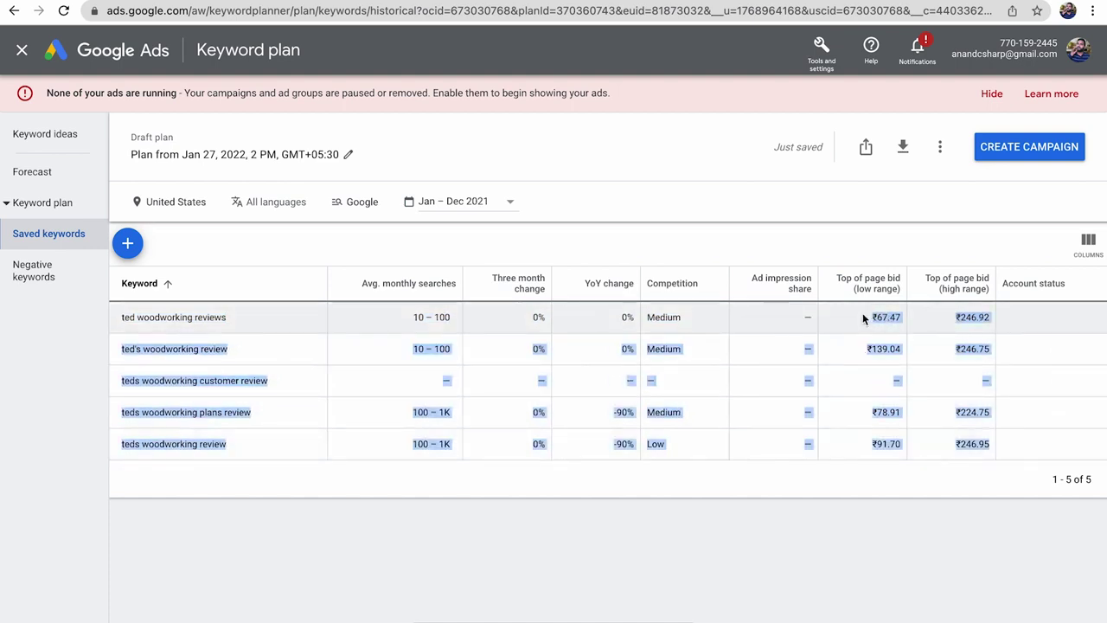
{"action": "left_click", "coordinate": [961, 482]}
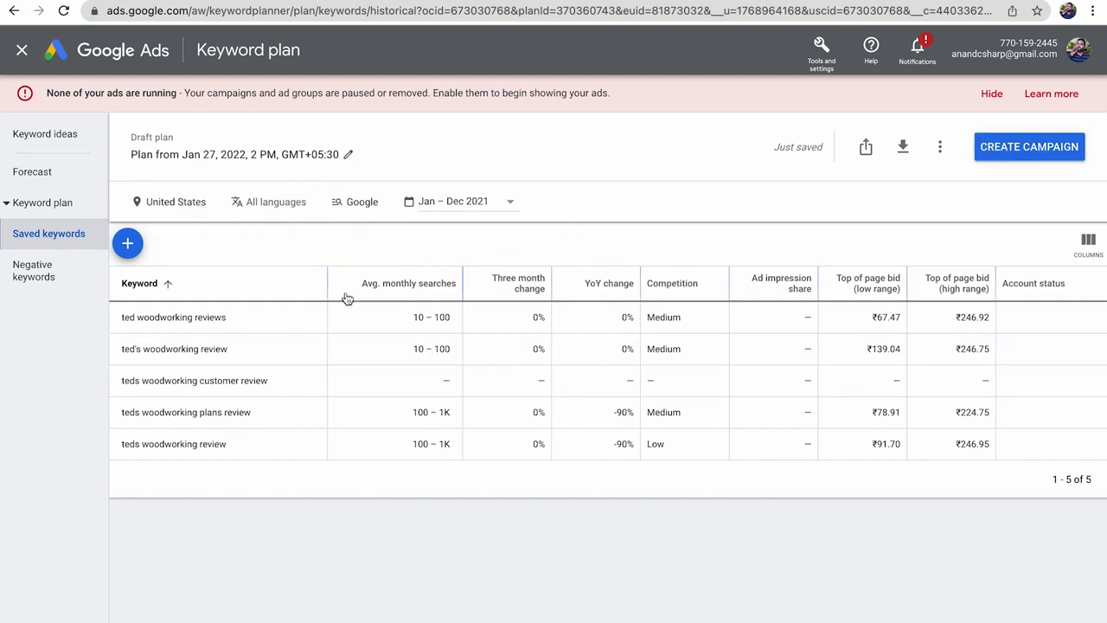
Step: Leave Keyword Planner for the All campaigns overview and start a new campaign
{"action": "left_click", "coordinate": [21, 49]}
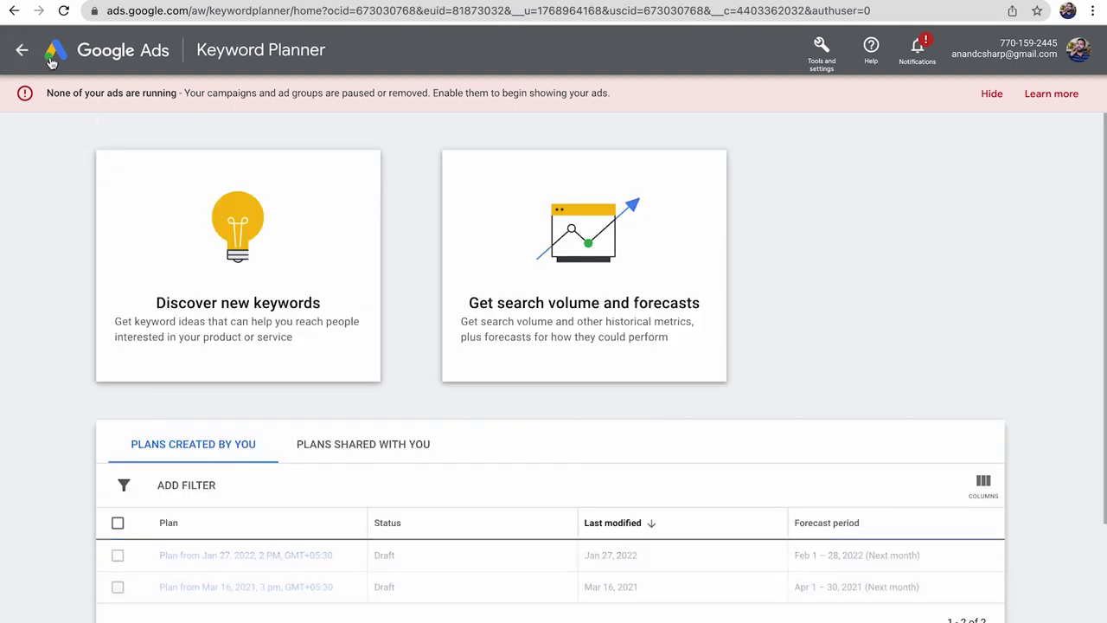
{"action": "left_click", "coordinate": [31, 53]}
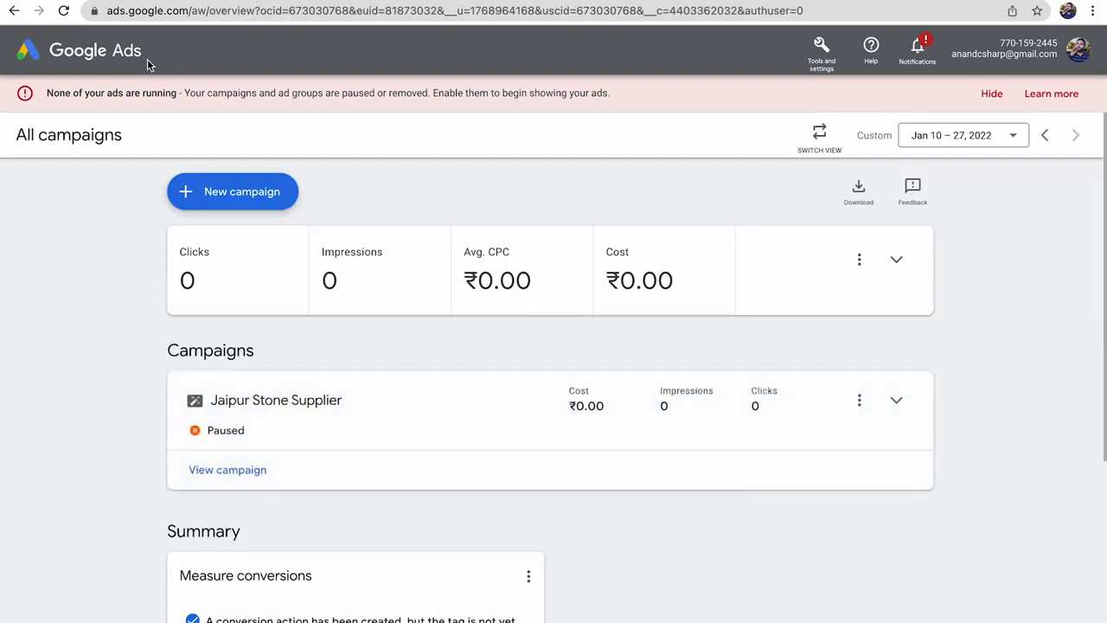
{"action": "left_click", "coordinate": [233, 204]}
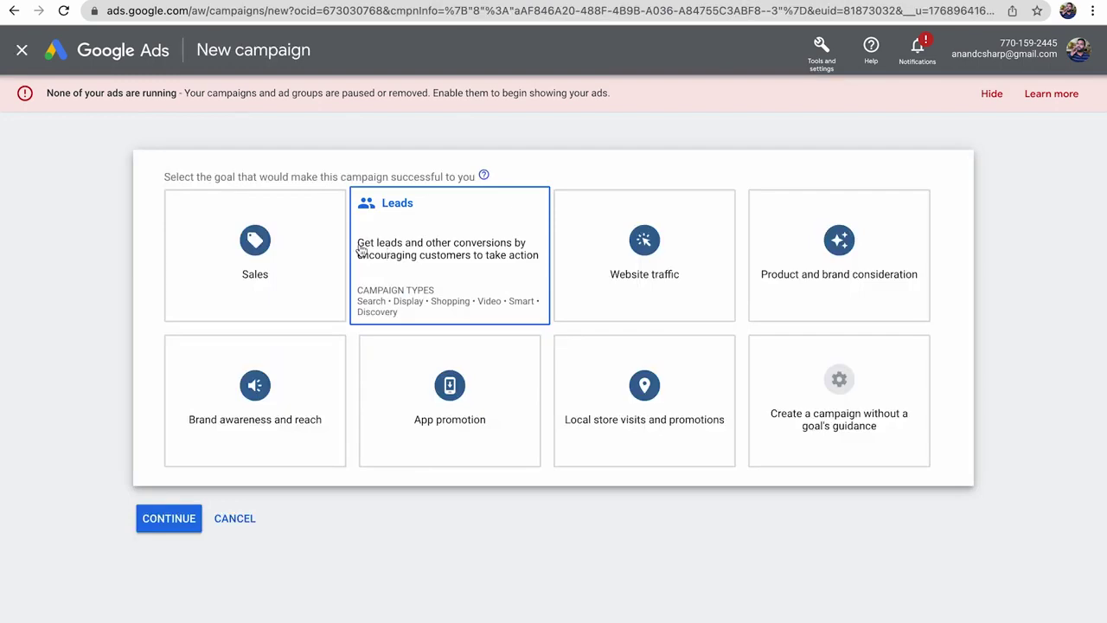
Step: Choose a Search campaign without a goal's guidance and continue to its settings with no desired results selected
{"action": "left_click", "coordinate": [817, 400]}
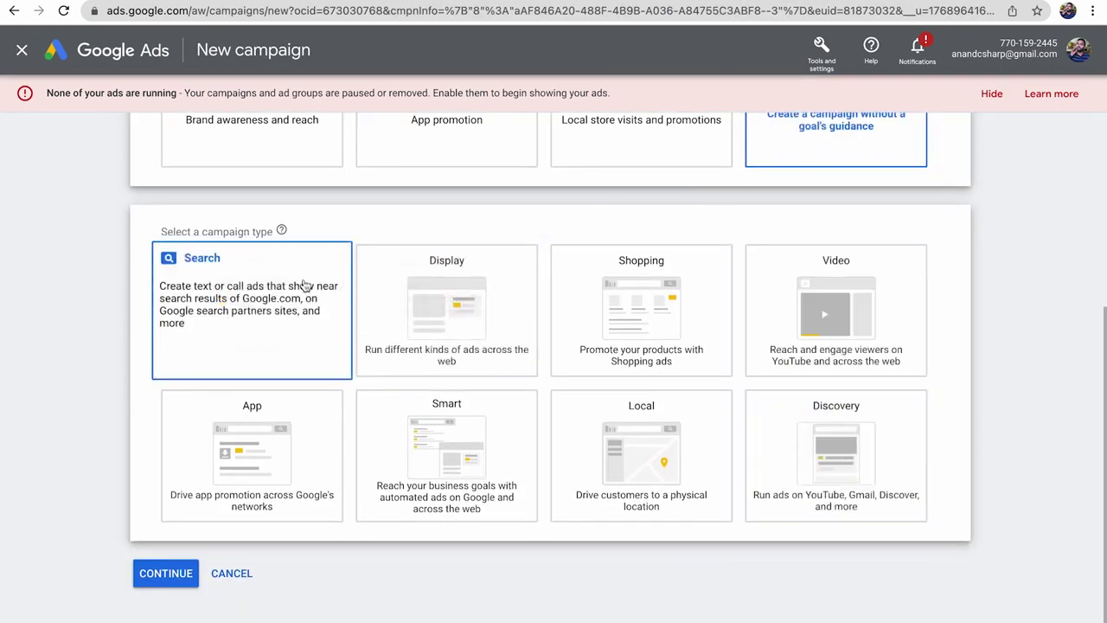
{"action": "left_click", "coordinate": [279, 290]}
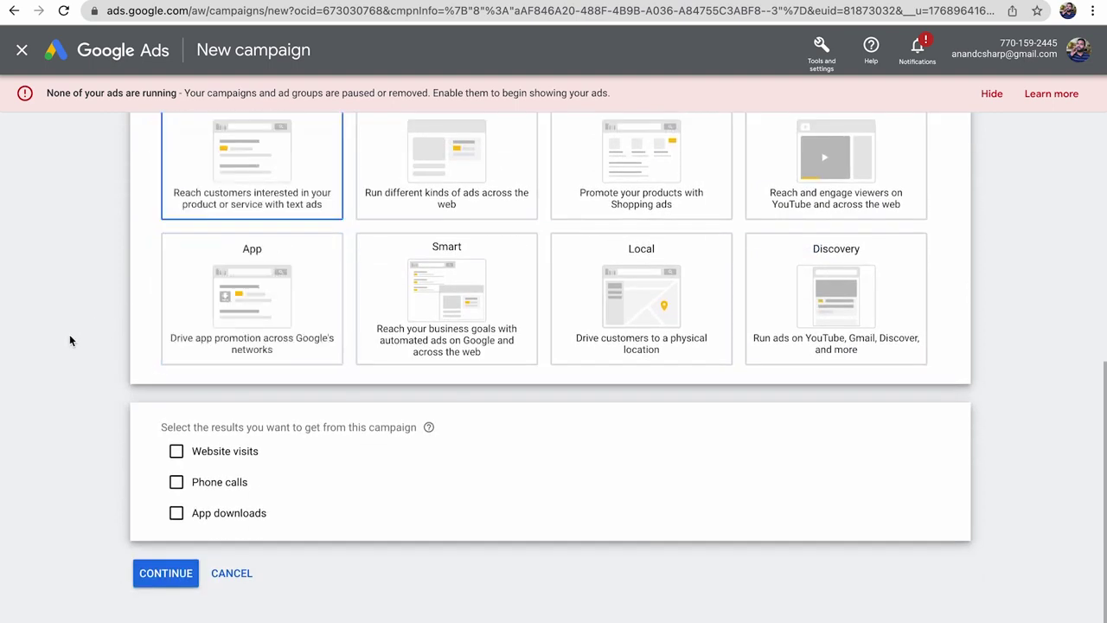
{"action": "left_click", "coordinate": [177, 452]}
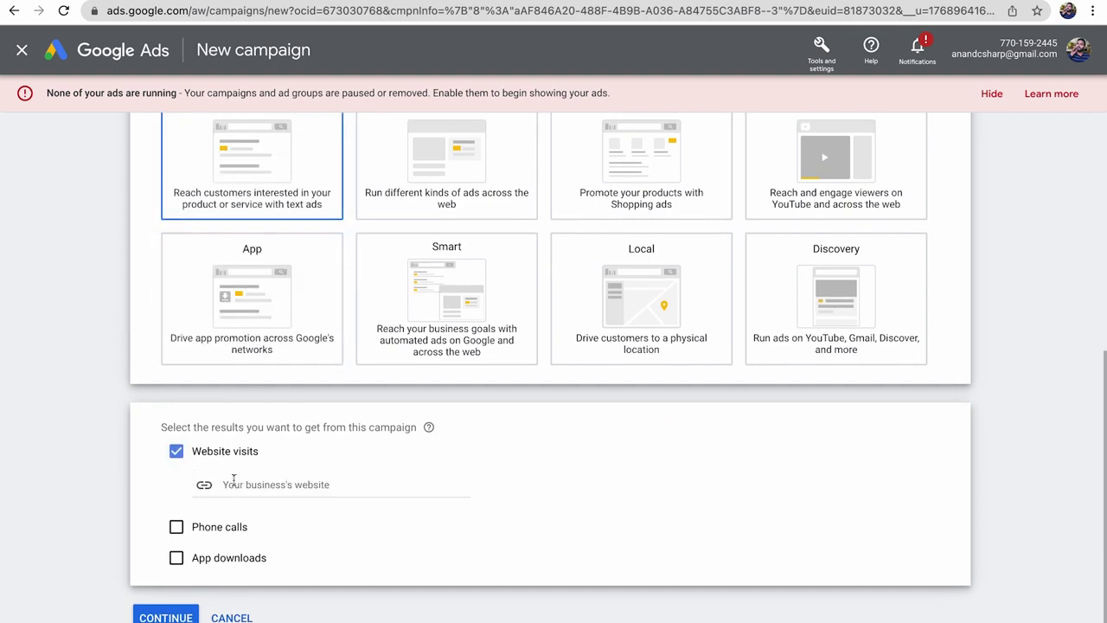
{"action": "left_click", "coordinate": [176, 451]}
{"action": "left_click", "coordinate": [165, 574]}
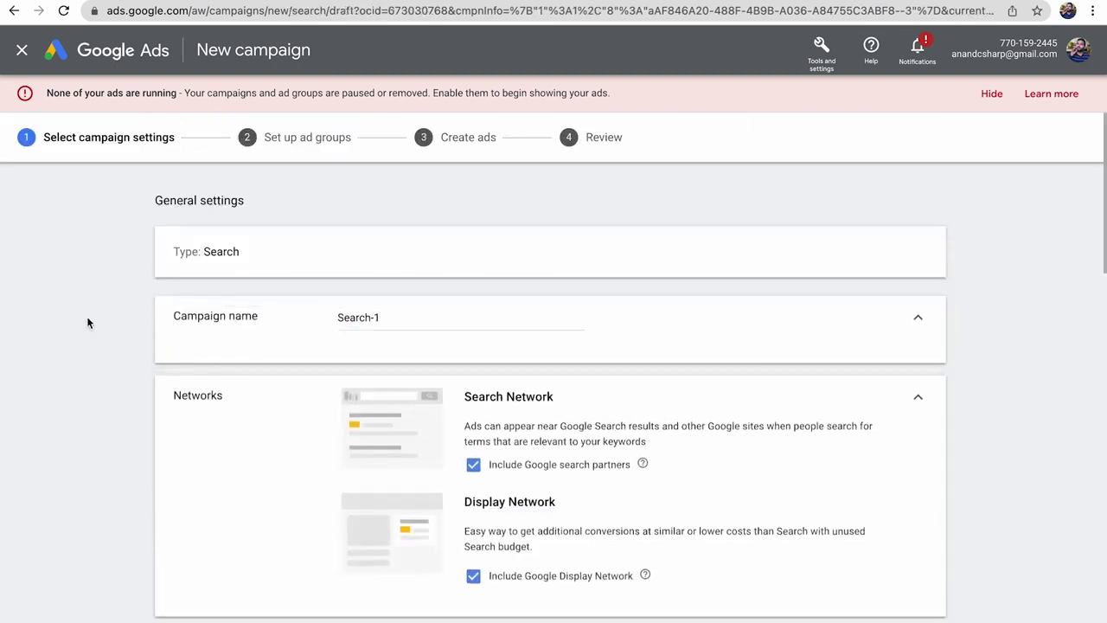
Step: Name the new Search campaign "Teds"
{"action": "left_click", "coordinate": [267, 308]}
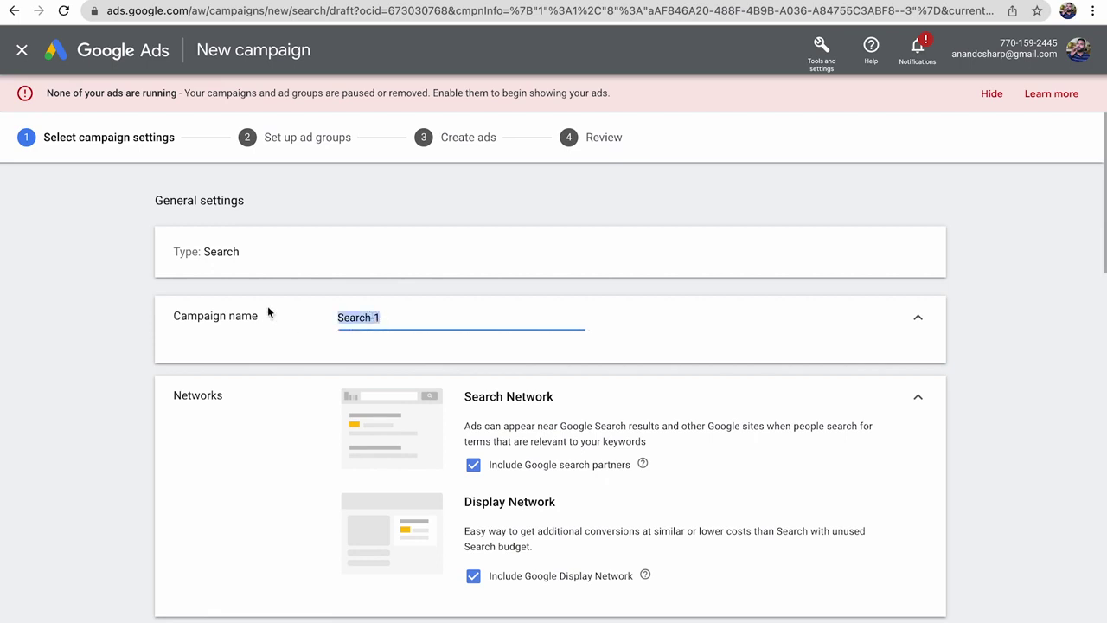
{"action": "type", "text": "Teds"}
{"action": "left_click", "coordinate": [287, 477]}
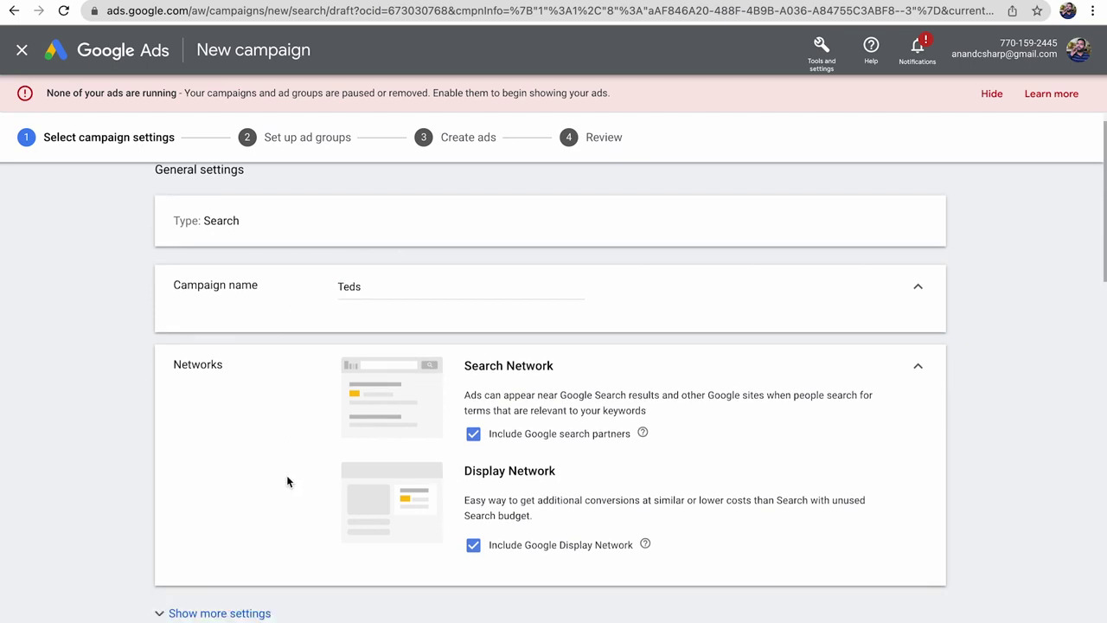
Step: Exclude the Google Display Network and Google search partners from the campaign's networks
{"action": "scroll", "coordinate": [287, 477], "scroll_direction": "down", "scroll_amount": 1}
{"action": "left_click", "coordinate": [474, 516]}
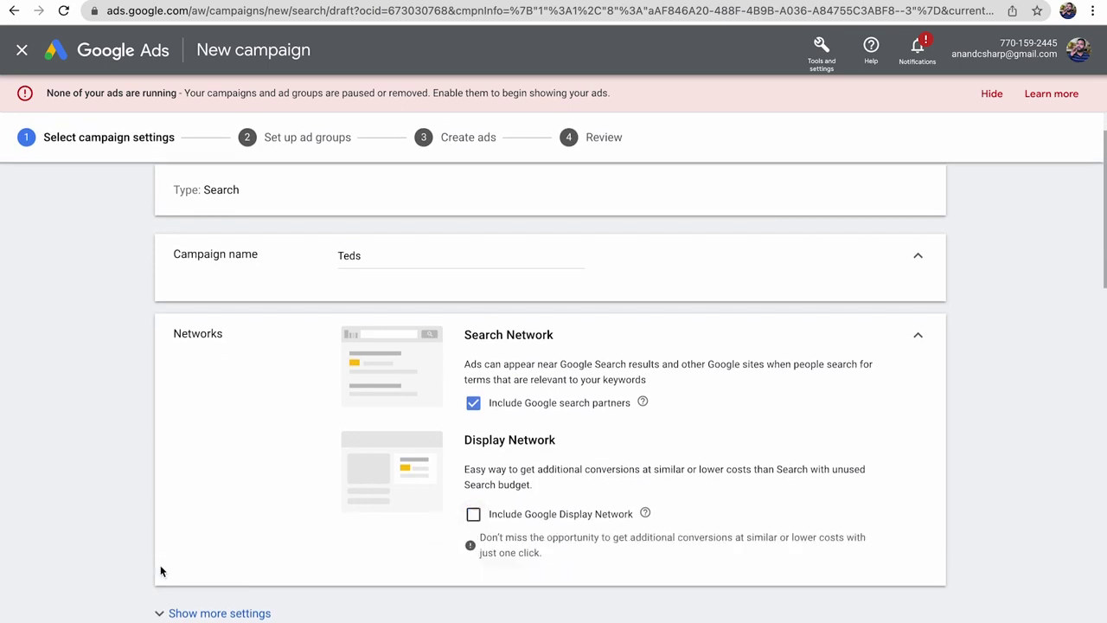
{"action": "left_click", "coordinate": [473, 404]}
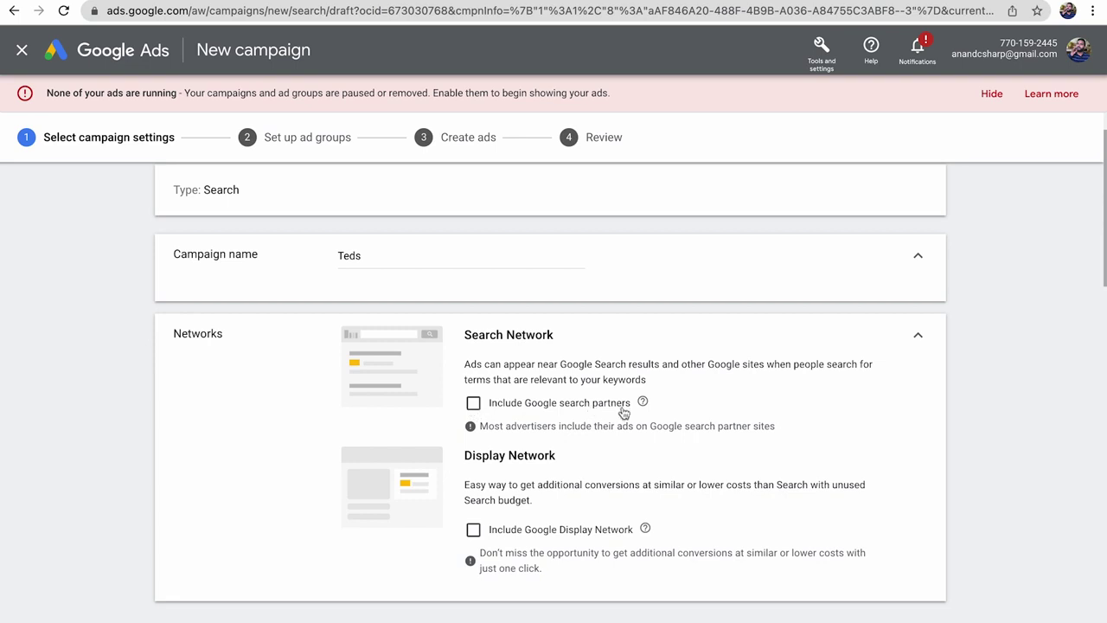
{"action": "left_click_drag", "start_coordinate": [631, 406], "coordinate": [138, 399]}
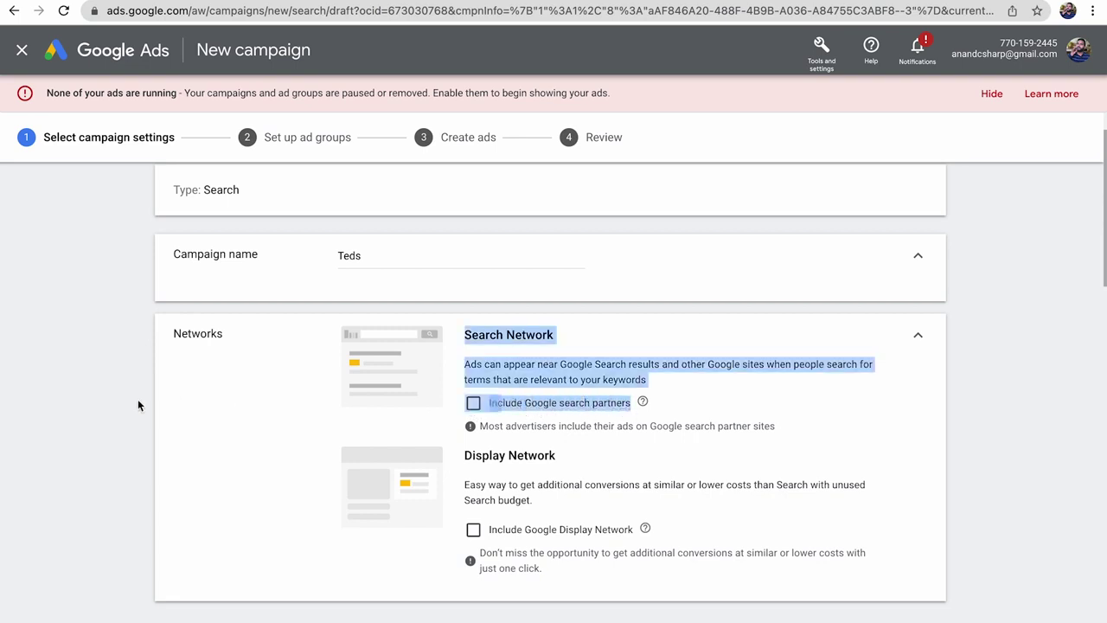
{"action": "left_click", "coordinate": [118, 399]}
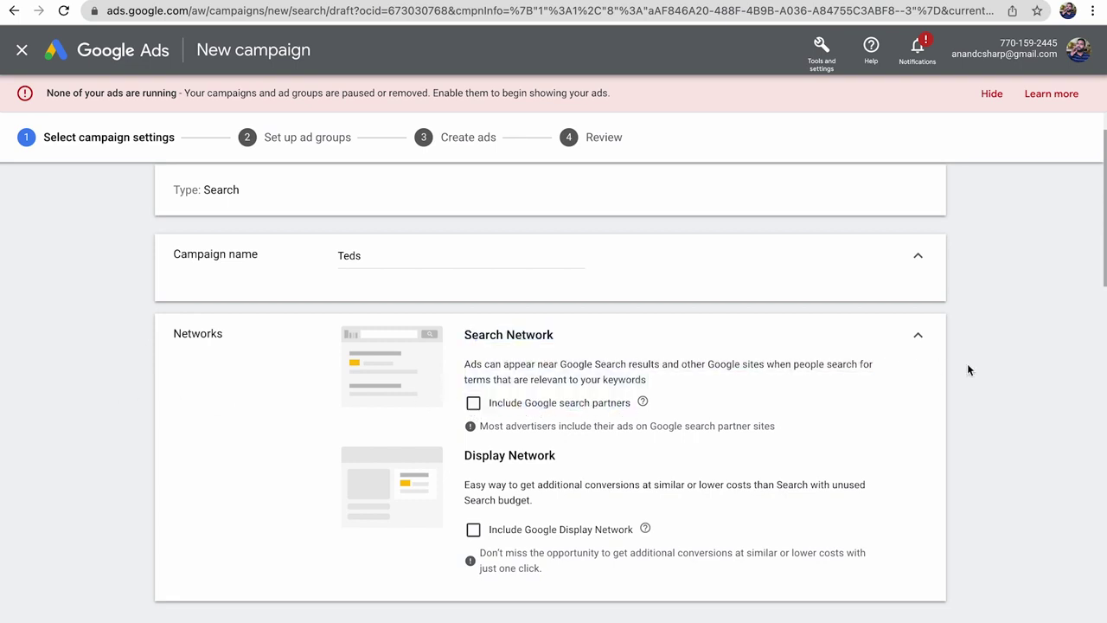
Step: Show the additional campaign settings and review the Dynamic Search Ads options, collapsing them without entering a domain
{"action": "scroll", "coordinate": [978, 357], "scroll_direction": "down", "scroll_amount": 1}
{"action": "scroll", "coordinate": [978, 362], "scroll_direction": "down", "scroll_amount": 2}
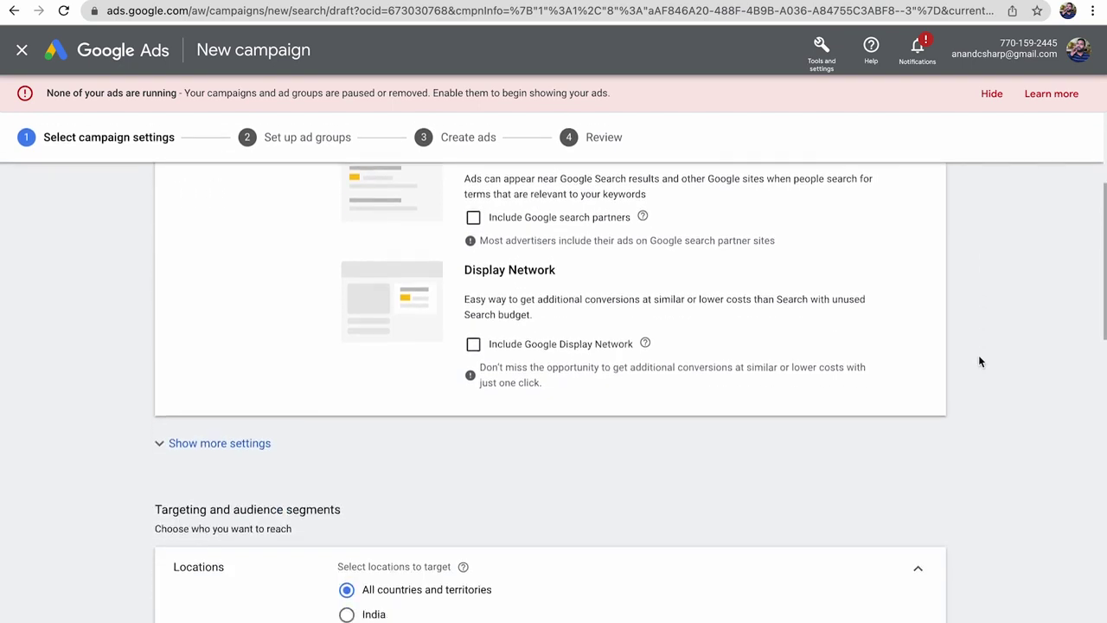
{"action": "left_click", "coordinate": [246, 444]}
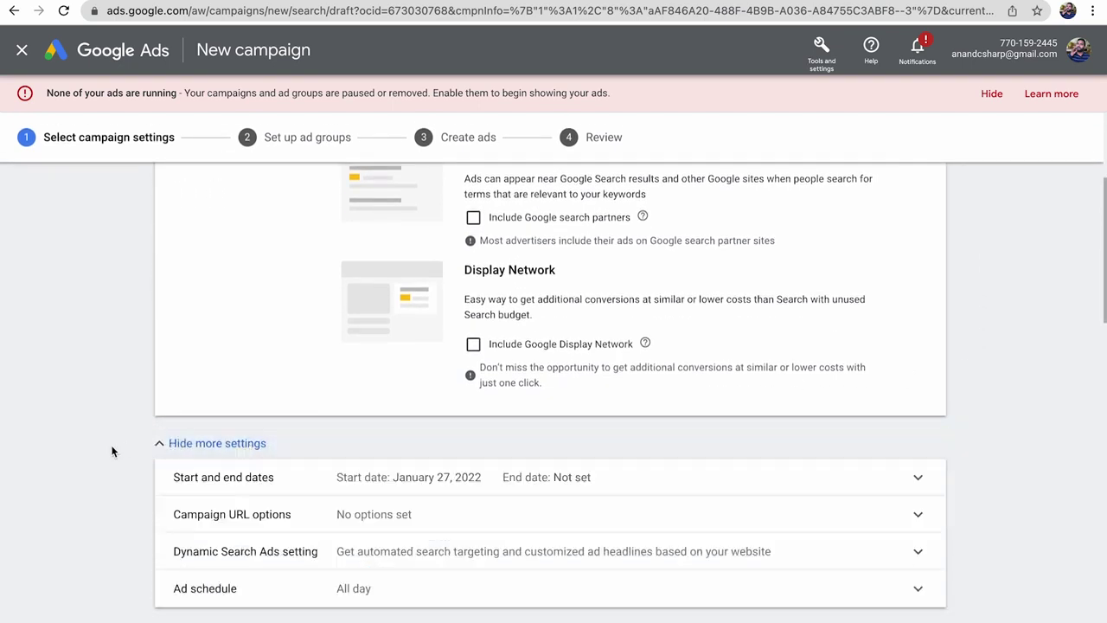
{"action": "scroll", "coordinate": [112, 451], "scroll_direction": "down", "scroll_amount": 2}
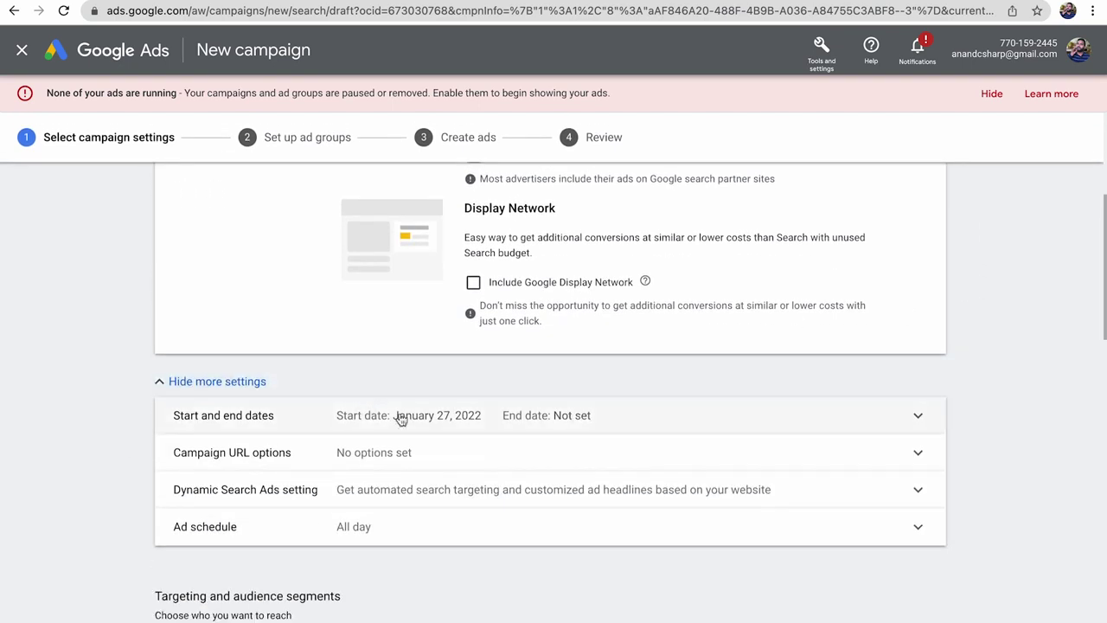
{"action": "left_click", "coordinate": [424, 486]}
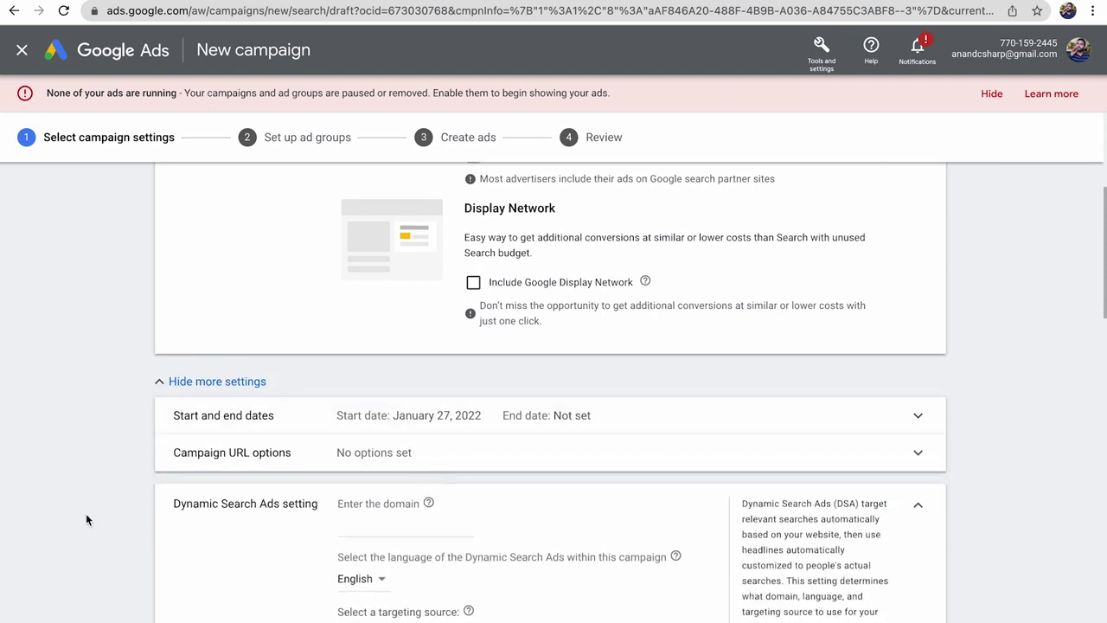
{"action": "scroll", "coordinate": [86, 519], "scroll_direction": "down", "scroll_amount": 6}
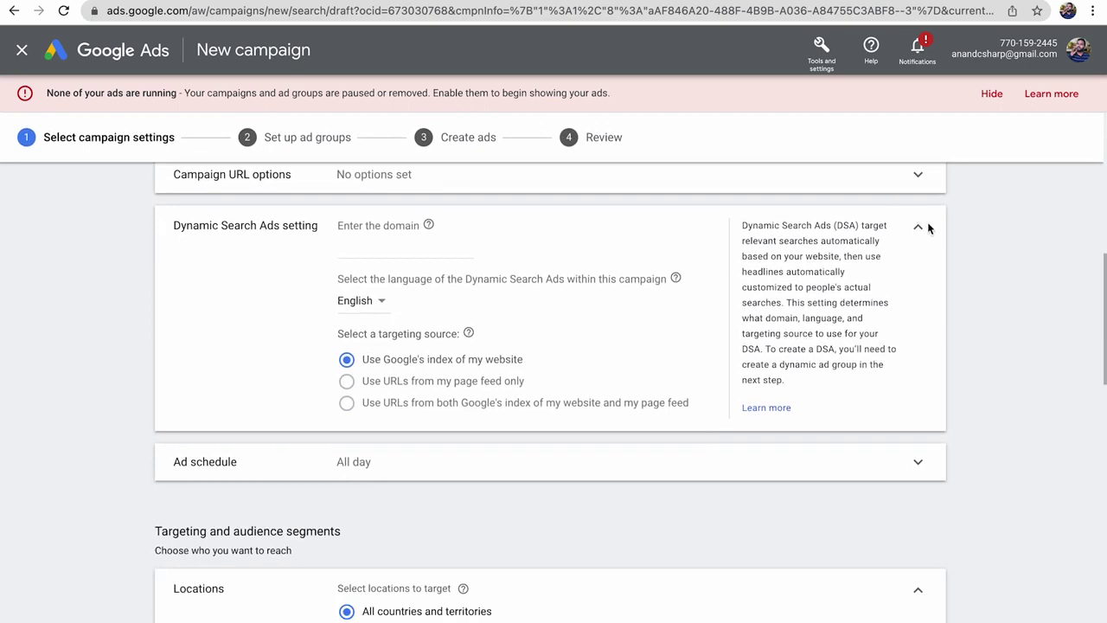
{"action": "left_click", "coordinate": [918, 227]}
{"action": "scroll", "coordinate": [115, 311], "scroll_direction": "down", "scroll_amount": 1}
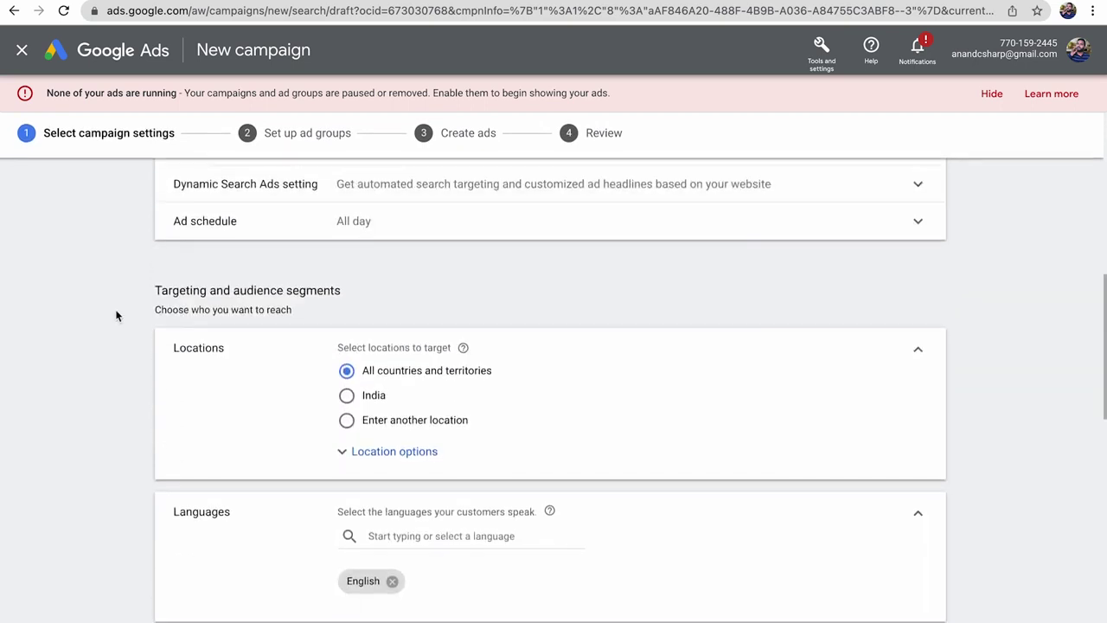
Step: Open the ad schedule and set its all-days entry to start at 06:00
{"action": "left_click", "coordinate": [301, 232]}
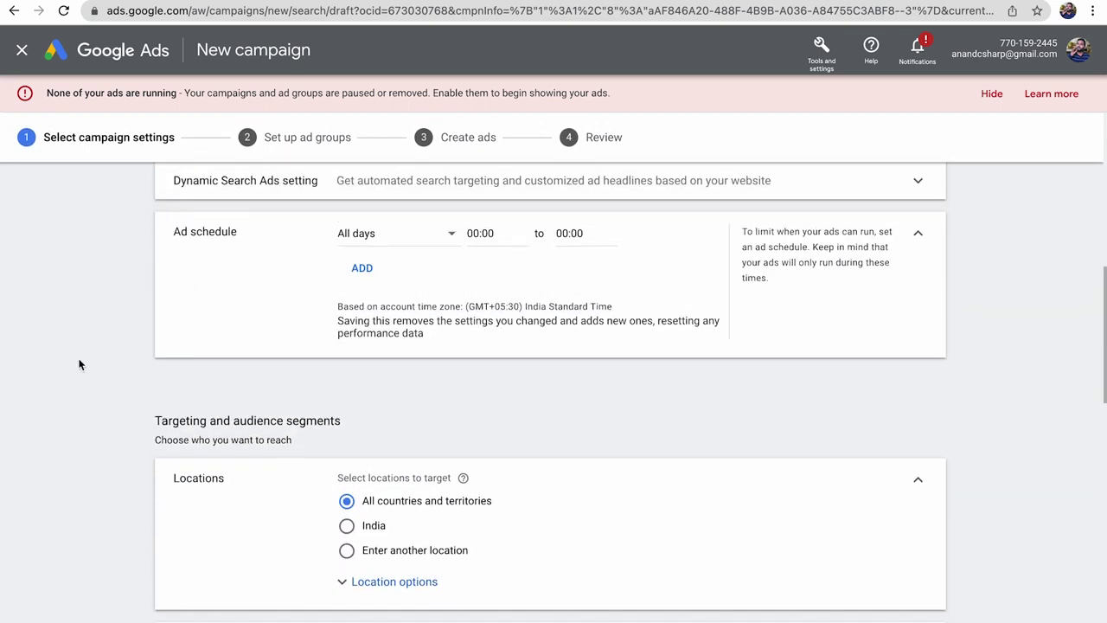
{"action": "scroll", "coordinate": [81, 364], "scroll_direction": "up", "scroll_amount": 1}
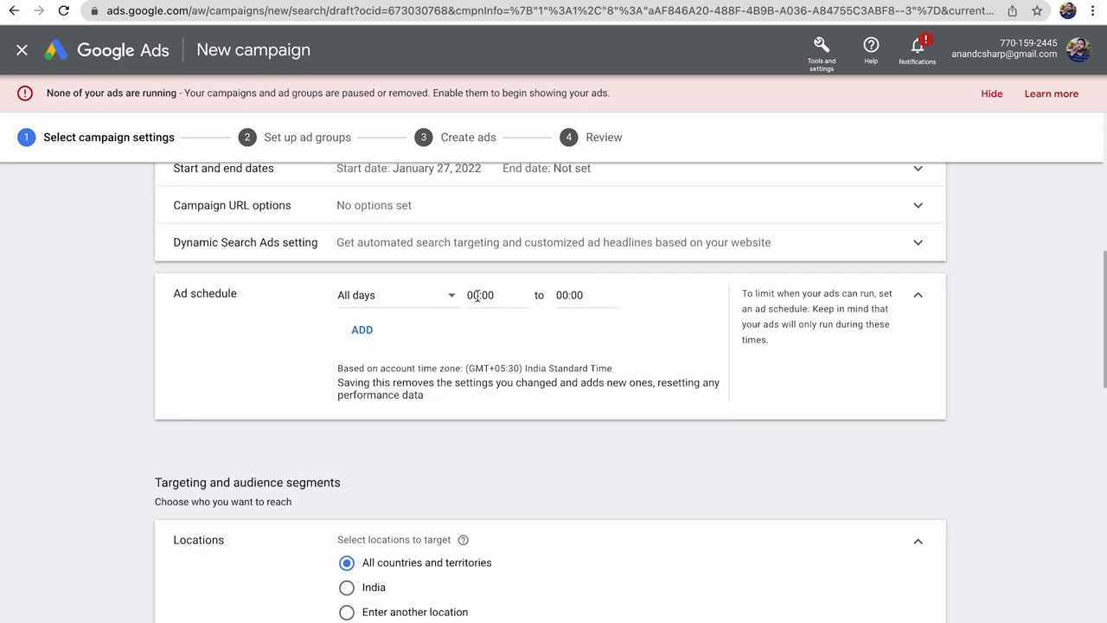
{"action": "left_click", "coordinate": [471, 297]}
{"action": "left_click", "coordinate": [492, 338]}
{"action": "left_click", "coordinate": [486, 301]}
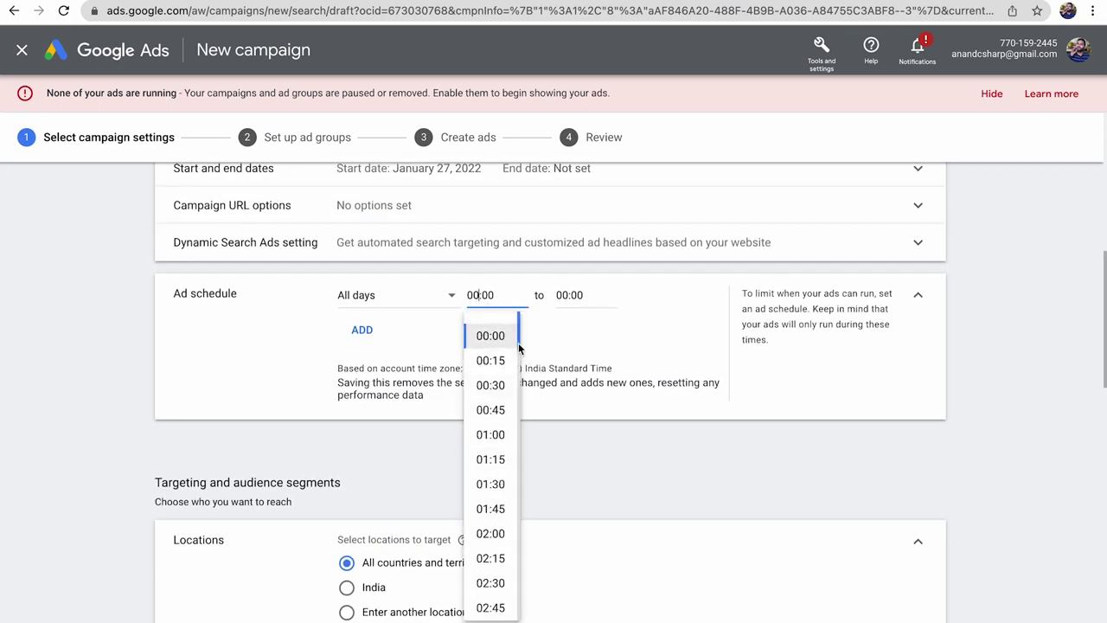
{"action": "left_click_drag", "start_coordinate": [517, 345], "coordinate": [520, 413]}
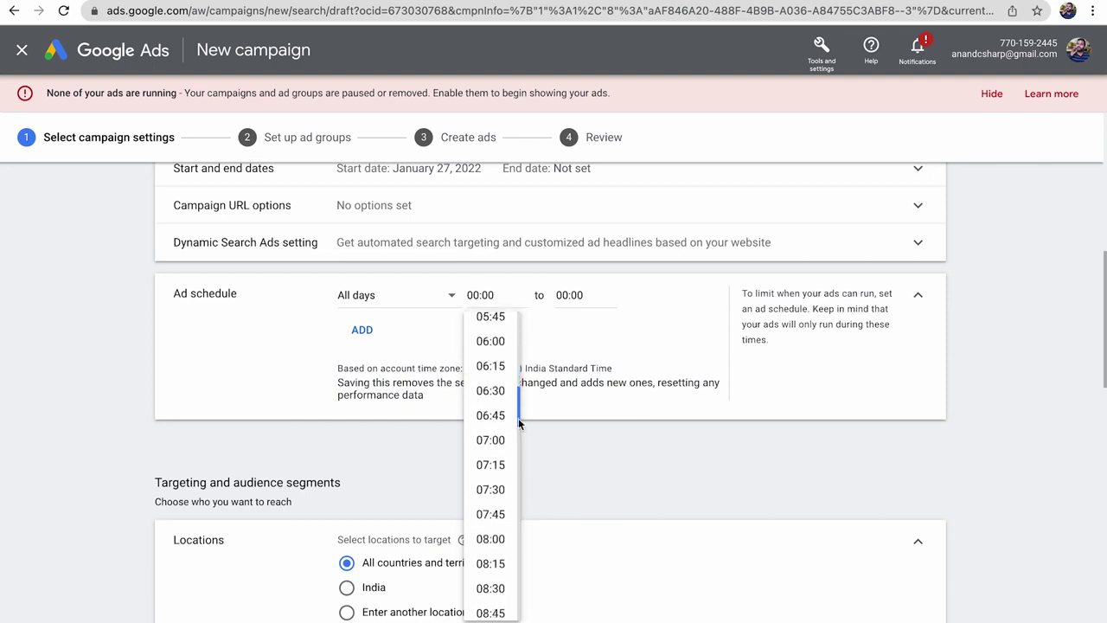
{"action": "left_click", "coordinate": [495, 346]}
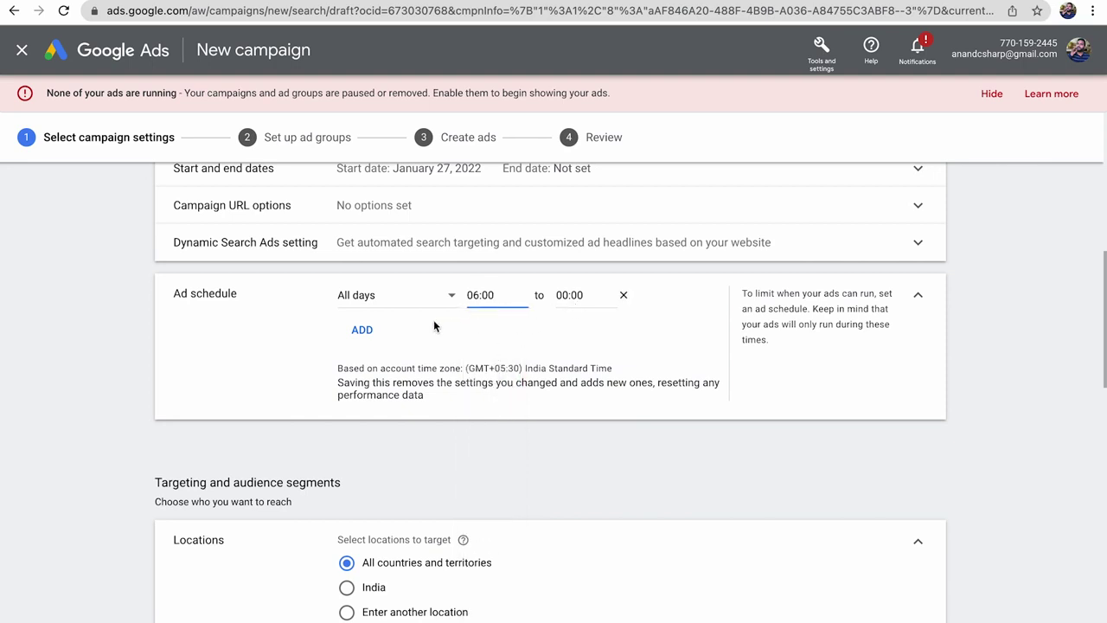
Step: Add a second all-days entry to the ad schedule, running from 00:00 to 09:15
{"action": "left_click", "coordinate": [362, 330]}
{"action": "left_click", "coordinate": [517, 344]}
{"action": "left_click", "coordinate": [575, 338]}
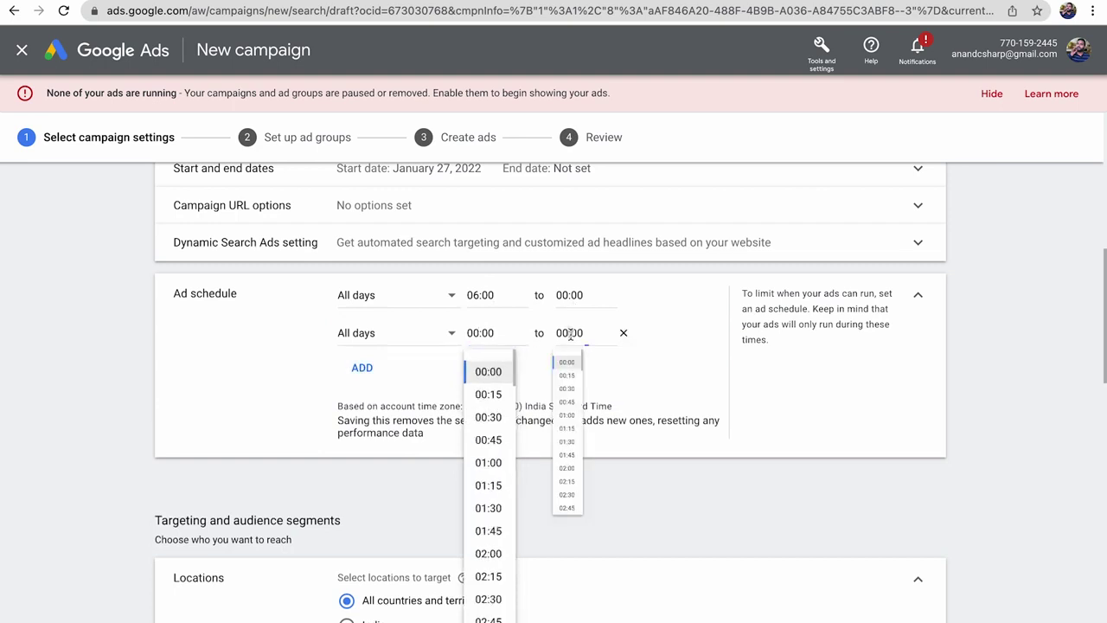
{"action": "scroll", "coordinate": [609, 395], "scroll_direction": "down", "scroll_amount": 1}
{"action": "left_click_drag", "start_coordinate": [609, 395], "coordinate": [614, 487]}
{"action": "left_click", "coordinate": [580, 524]}
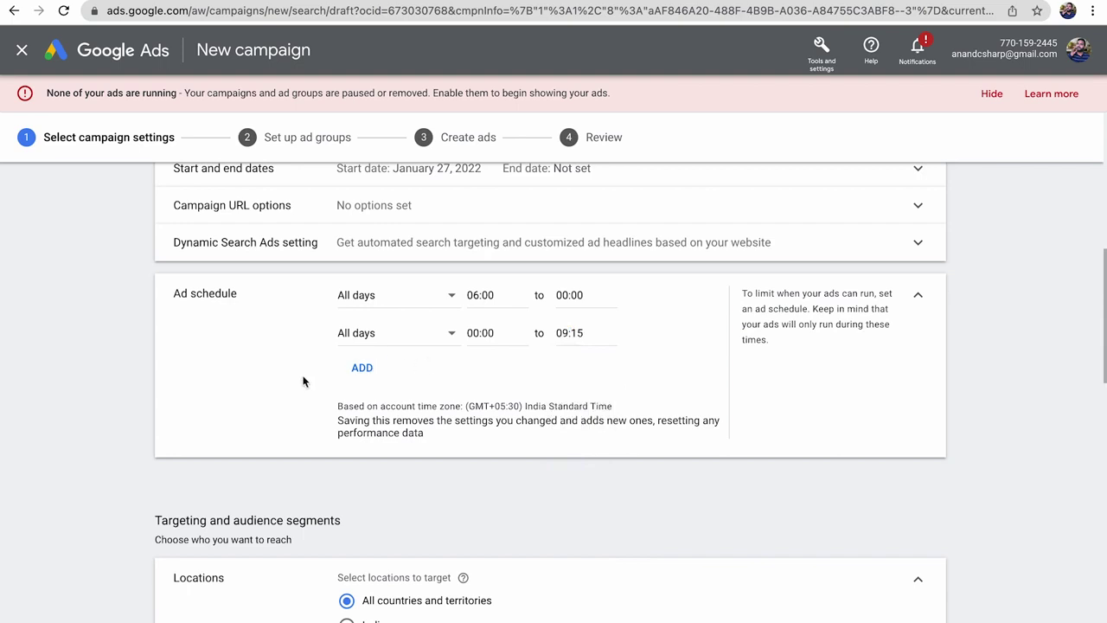
{"action": "scroll", "coordinate": [302, 382], "scroll_direction": "up", "scroll_amount": 1}
{"action": "scroll", "coordinate": [302, 382], "scroll_direction": "down", "scroll_amount": 4}
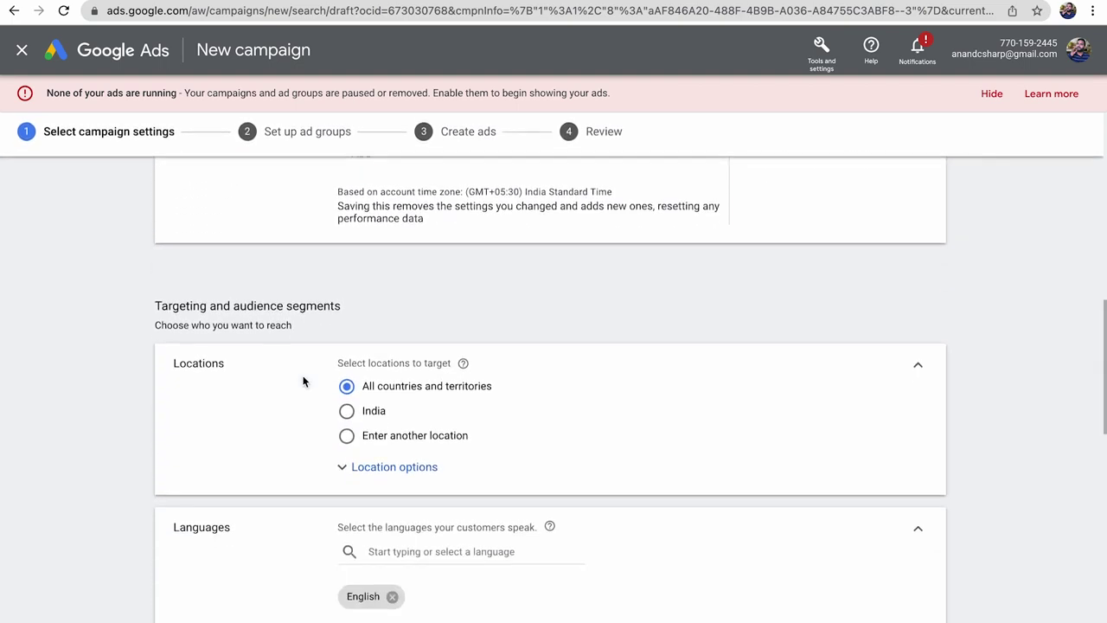
Step: Expand the location options and target the United States as another location for the campaign
{"action": "left_click", "coordinate": [385, 433]}
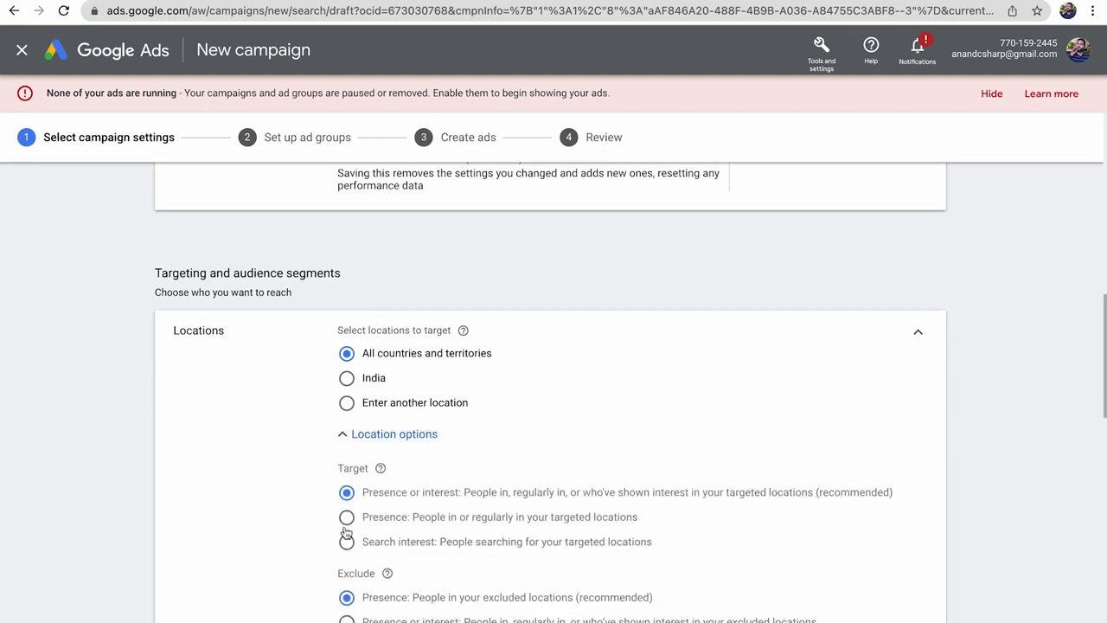
{"action": "scroll", "coordinate": [269, 503], "scroll_direction": "down", "scroll_amount": 1}
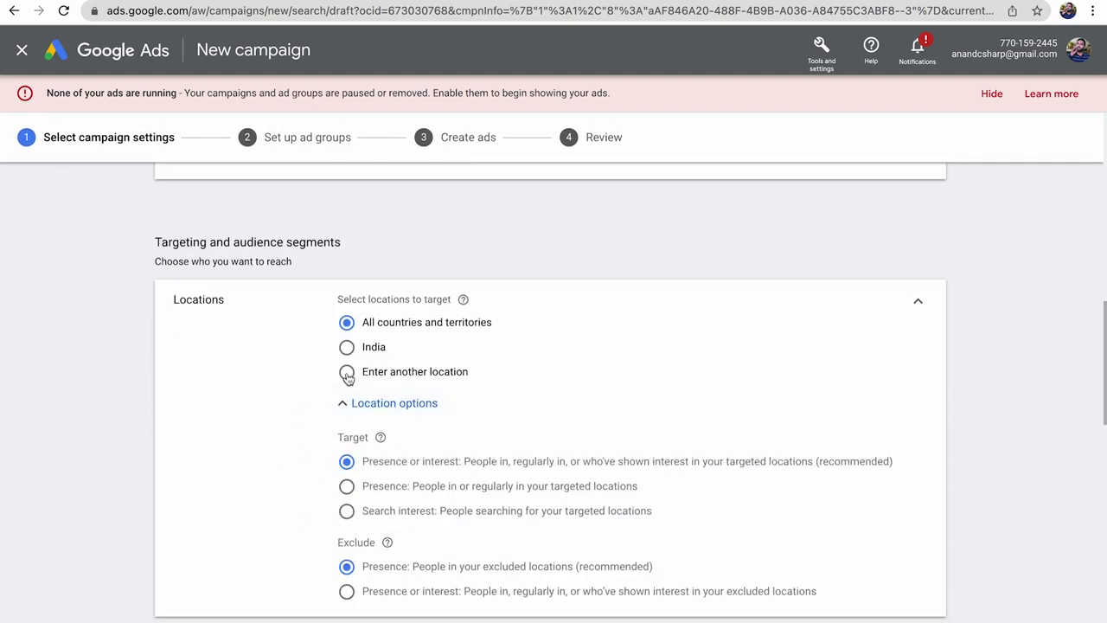
{"action": "left_click", "coordinate": [346, 373]}
{"action": "left_click", "coordinate": [395, 408]}
{"action": "type", "text": "uni"}
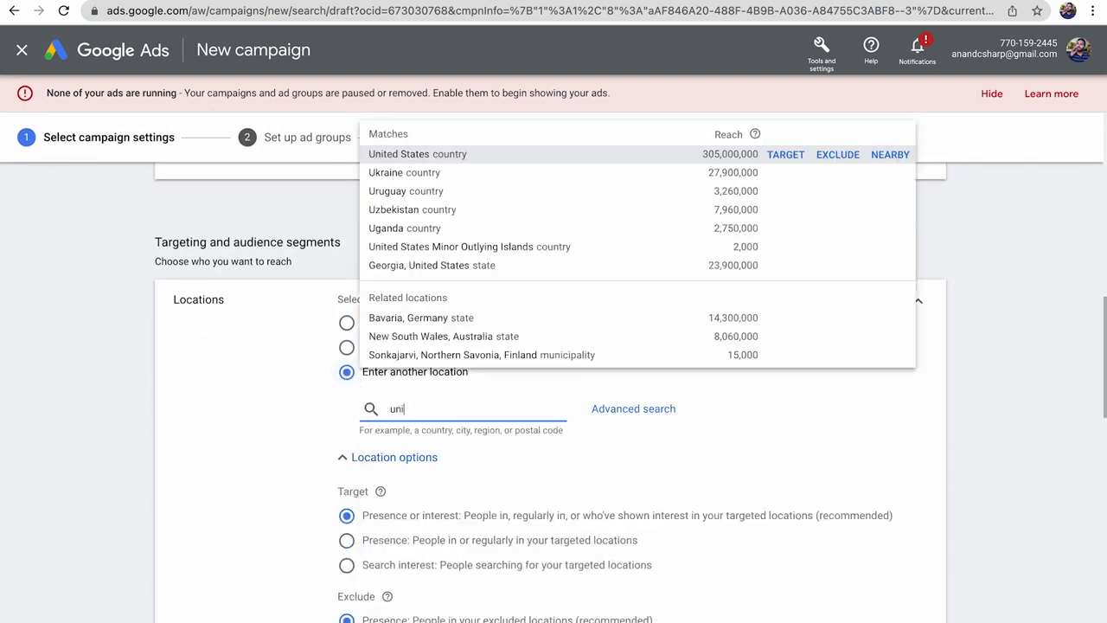
{"action": "type", "text": "ted"}
{"action": "key", "text": "BackSpace"}
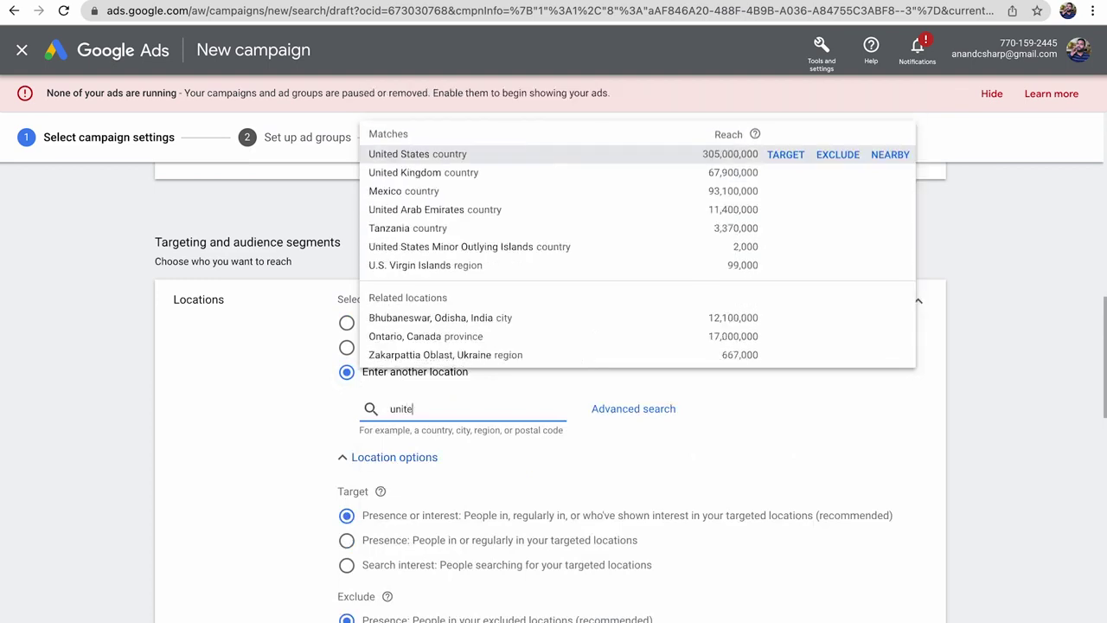
{"action": "type", "text": "d"}
{"action": "left_click", "coordinate": [786, 154]}
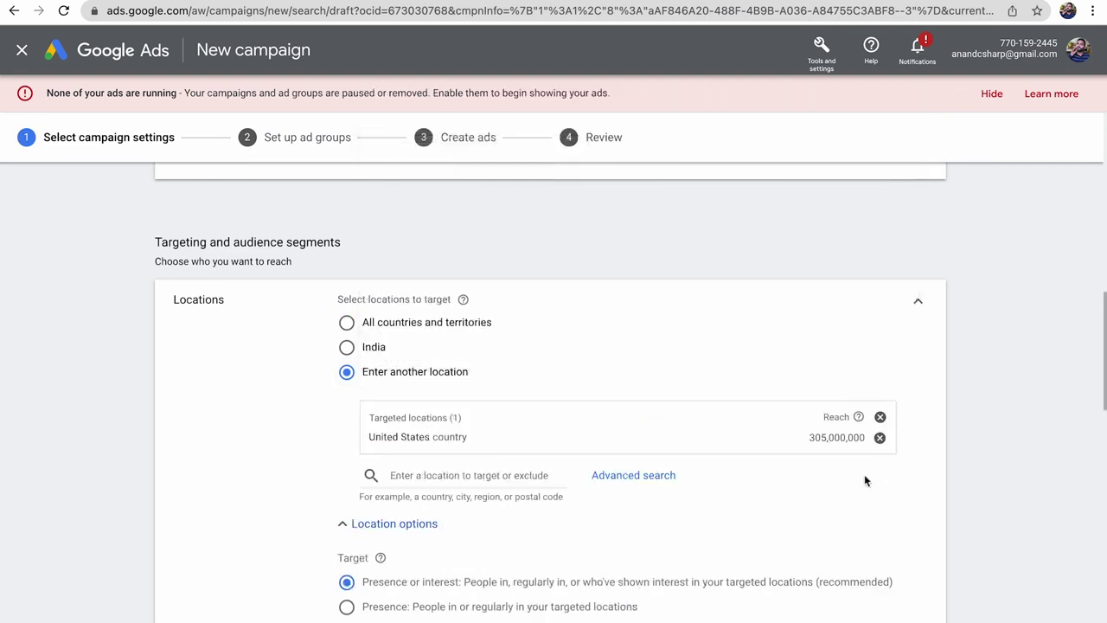
Step: Set the location target option to "Presence: People in or regularly in your targeted locations"
{"action": "scroll", "coordinate": [254, 492], "scroll_direction": "down", "scroll_amount": 5}
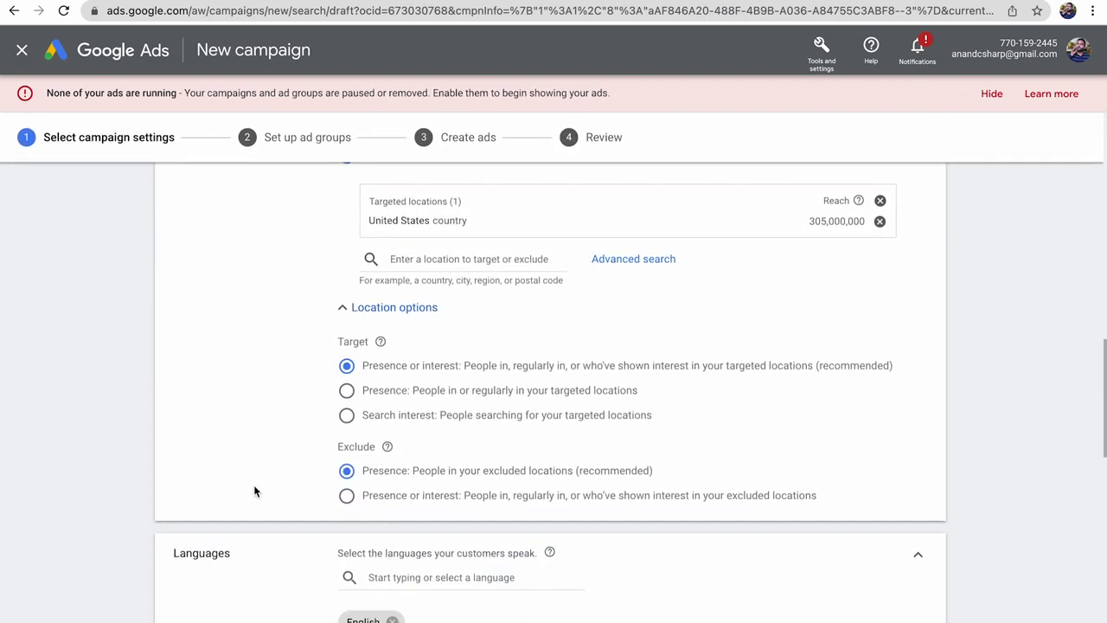
{"action": "left_click_drag", "start_coordinate": [319, 365], "coordinate": [692, 366]}
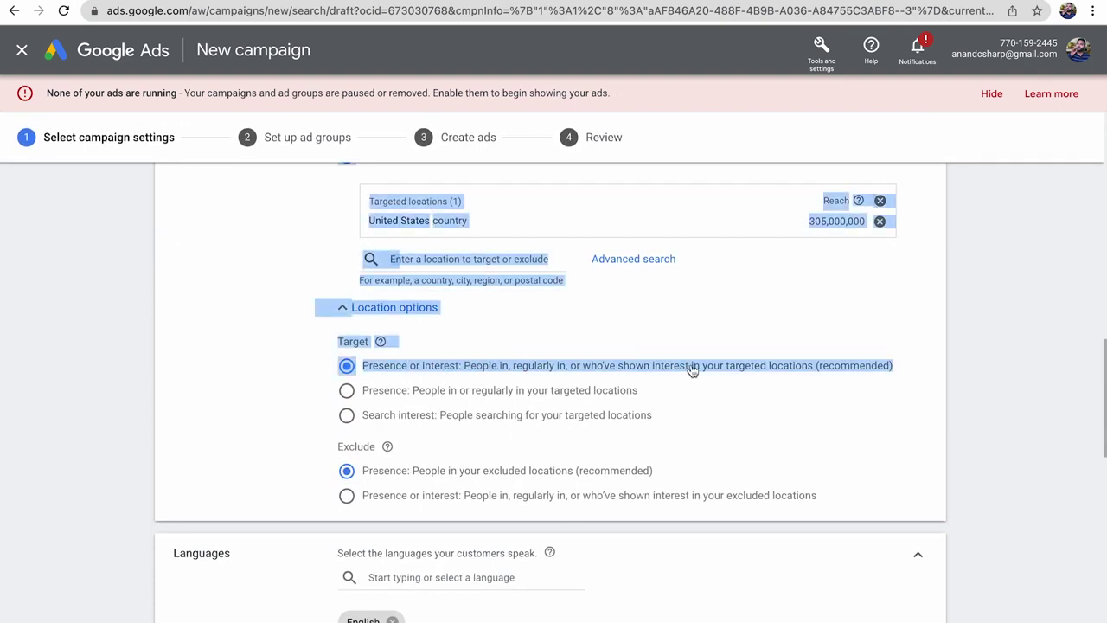
{"action": "left_click", "coordinate": [320, 405]}
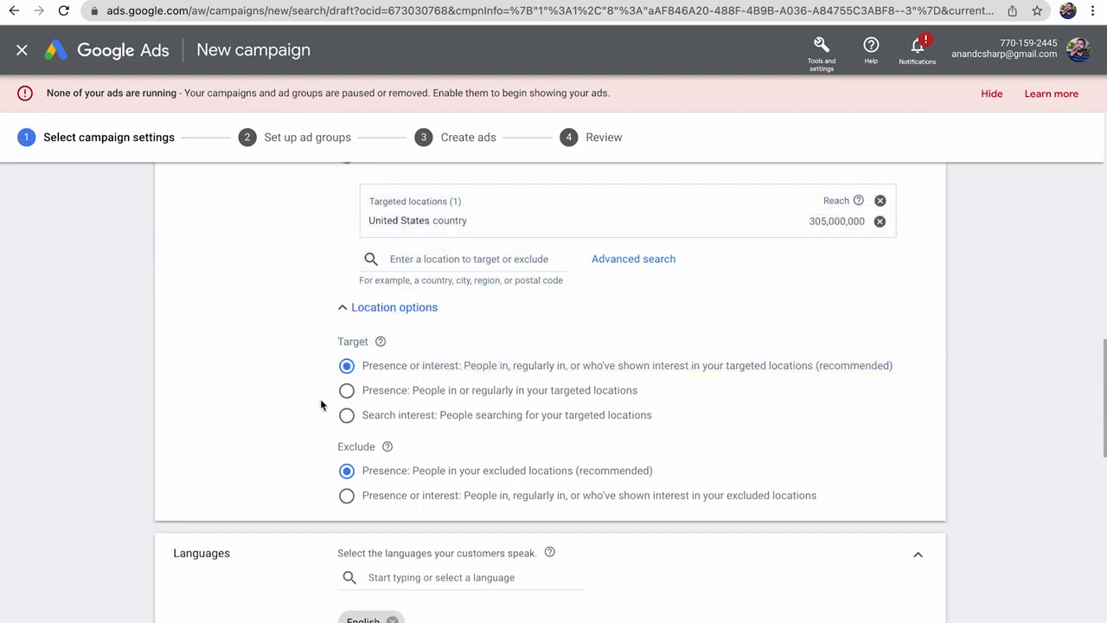
{"action": "left_click", "coordinate": [516, 400]}
{"action": "scroll", "coordinate": [233, 441], "scroll_direction": "down", "scroll_amount": 1}
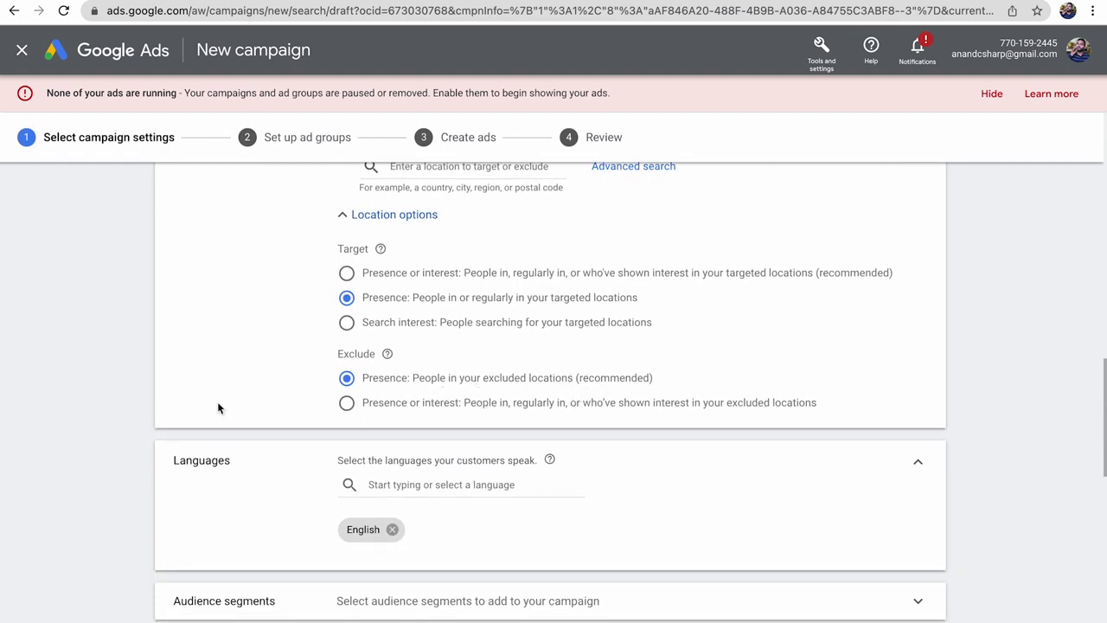
Step: Search the campaign's audience segments for "ted", clear the search and collapse the section without selecting a segment
{"action": "scroll", "coordinate": [217, 401], "scroll_direction": "down", "scroll_amount": 1}
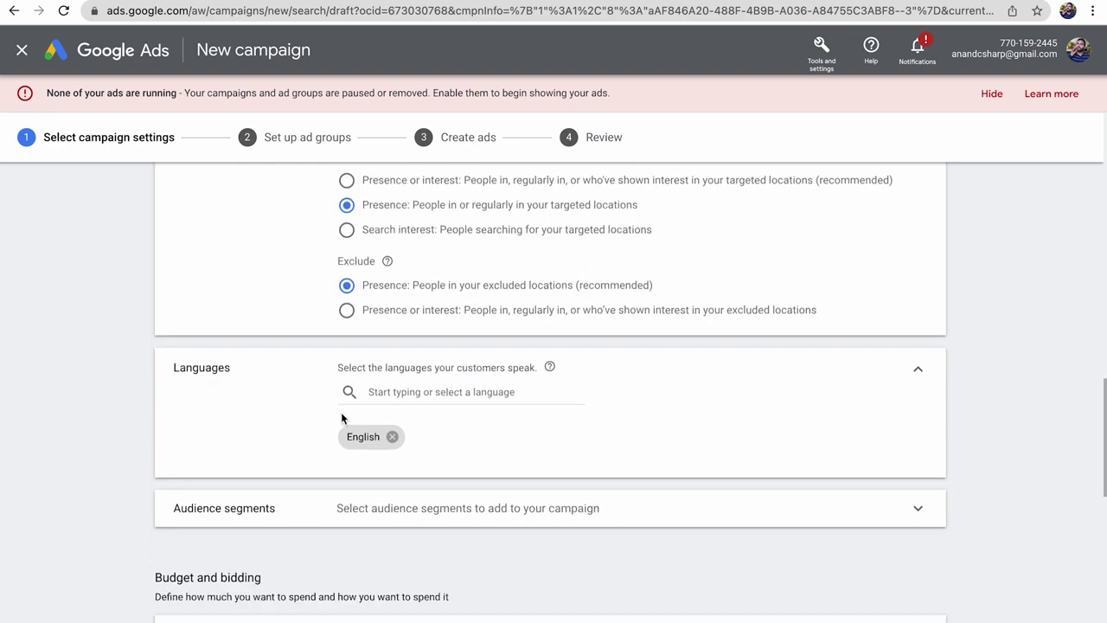
{"action": "scroll", "coordinate": [290, 439], "scroll_direction": "down", "scroll_amount": 2}
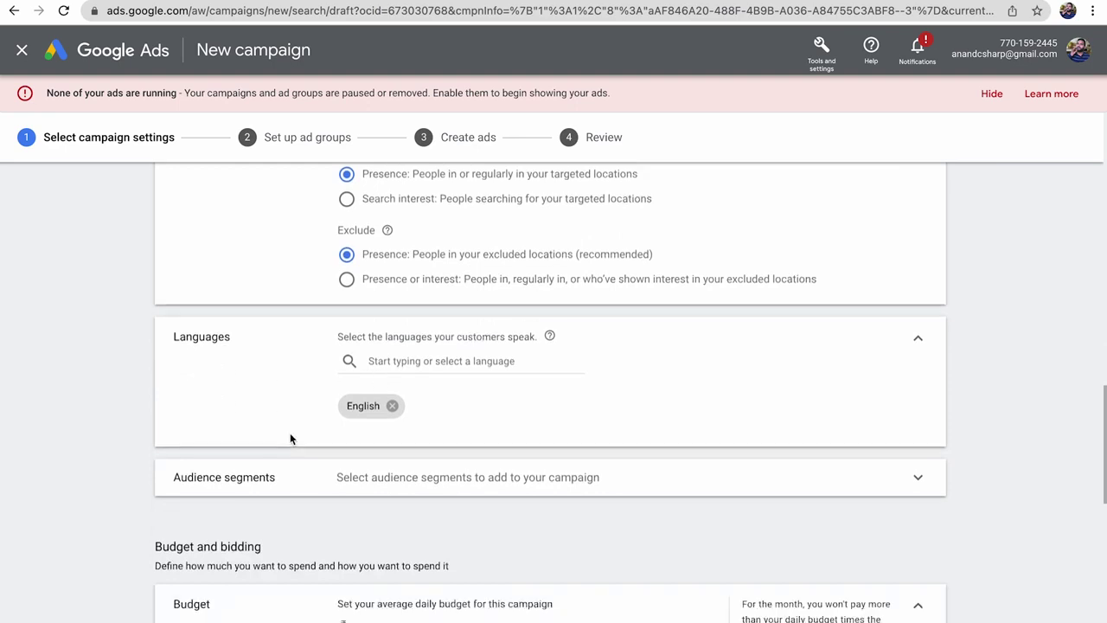
{"action": "left_click", "coordinate": [293, 335]}
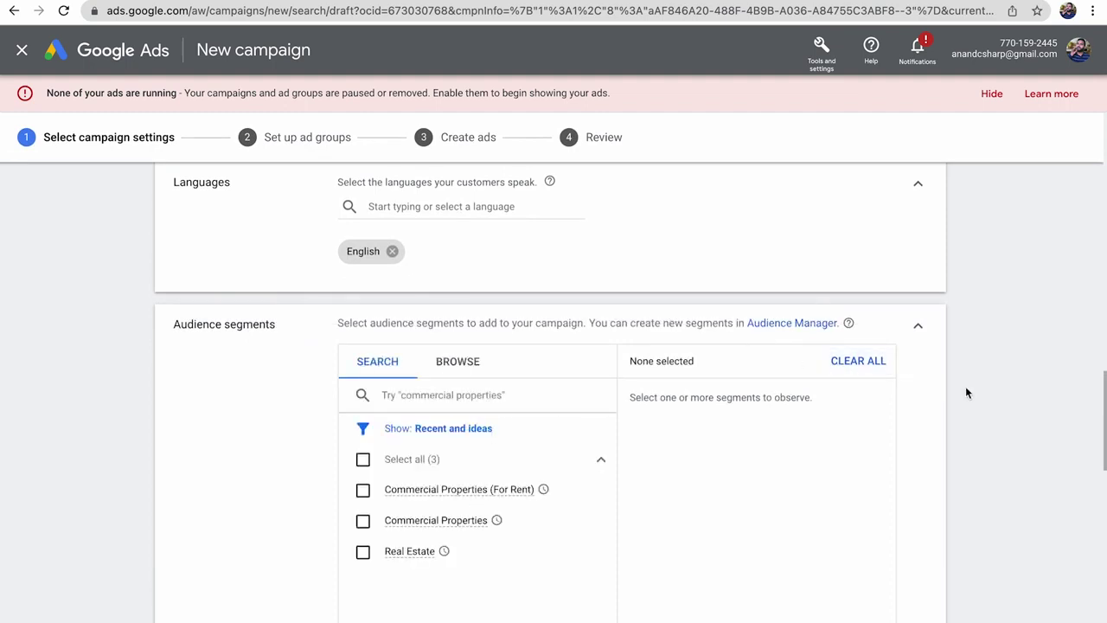
{"action": "scroll", "coordinate": [967, 392], "scroll_direction": "down", "scroll_amount": 1}
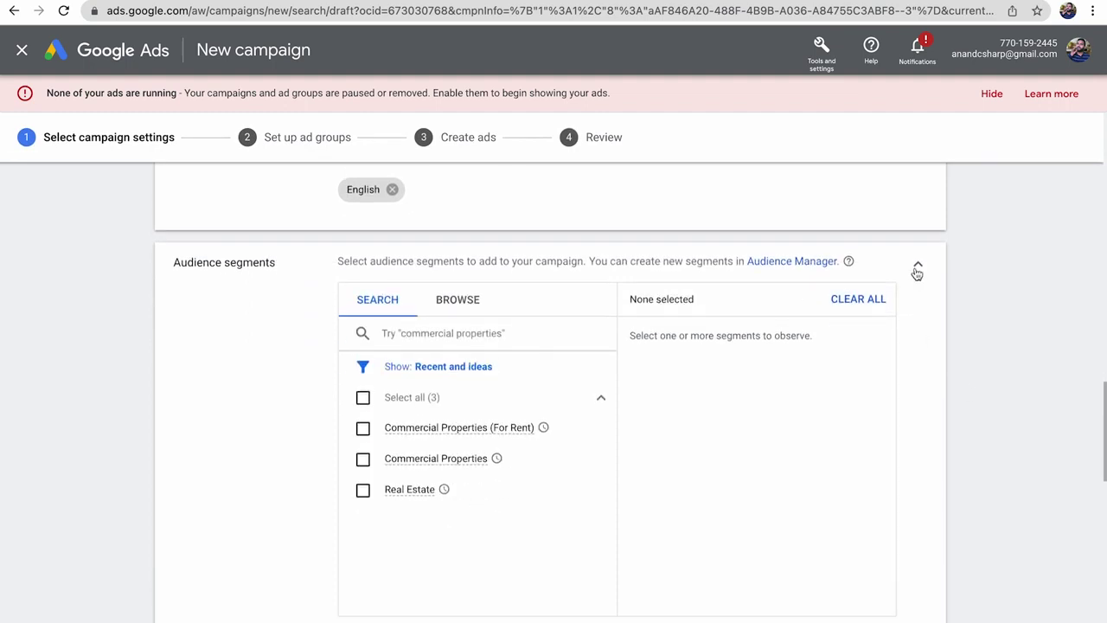
{"action": "left_click", "coordinate": [433, 335]}
{"action": "type", "text": "t"}
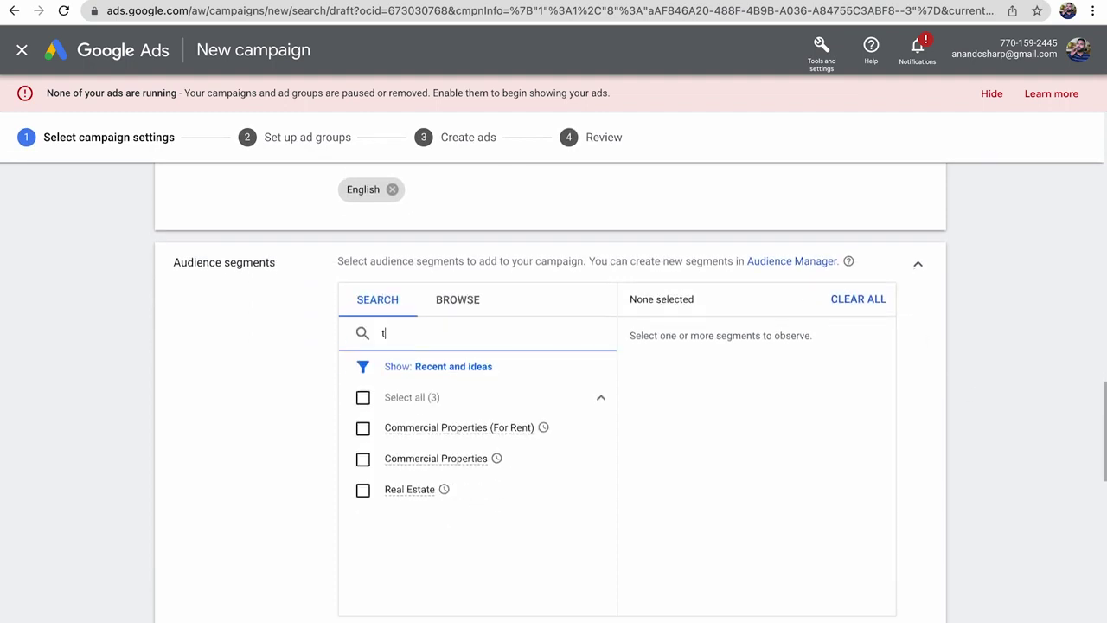
{"action": "type", "text": "eds"}
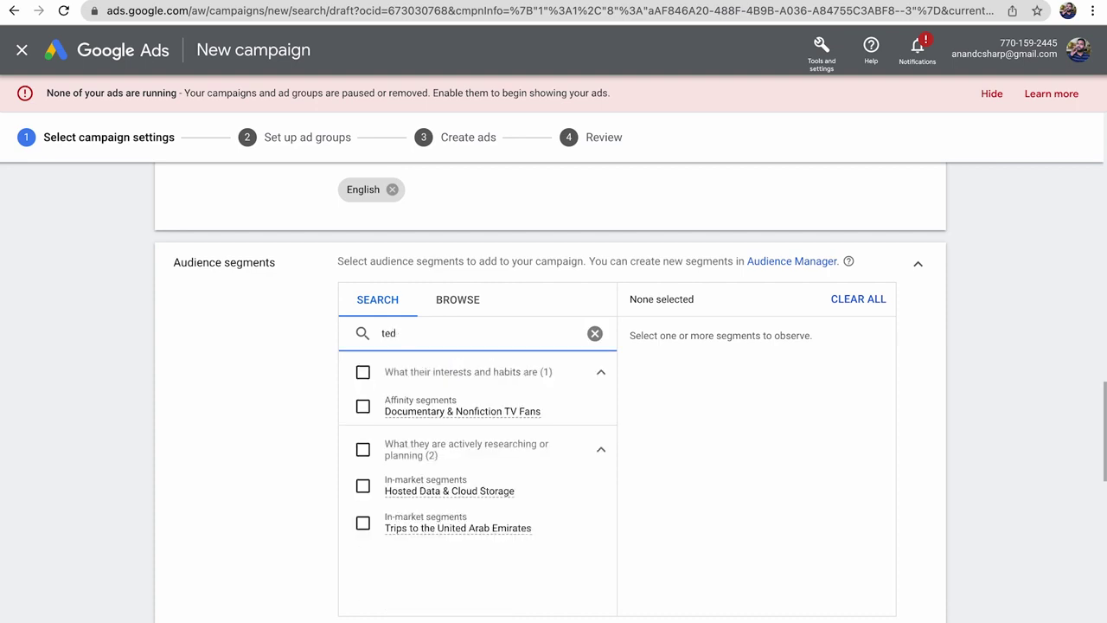
{"action": "key", "text": "BackSpace"}
{"action": "key", "text": "BackSpace"}
{"action": "key", "text": "BackSpace"}
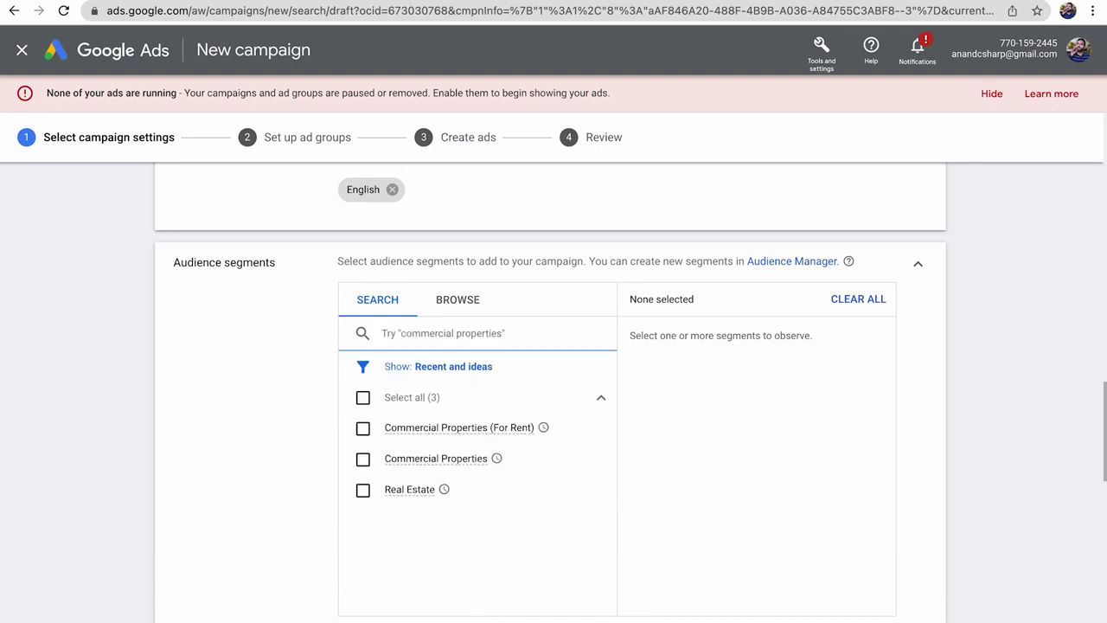
{"action": "left_click", "coordinate": [917, 265]}
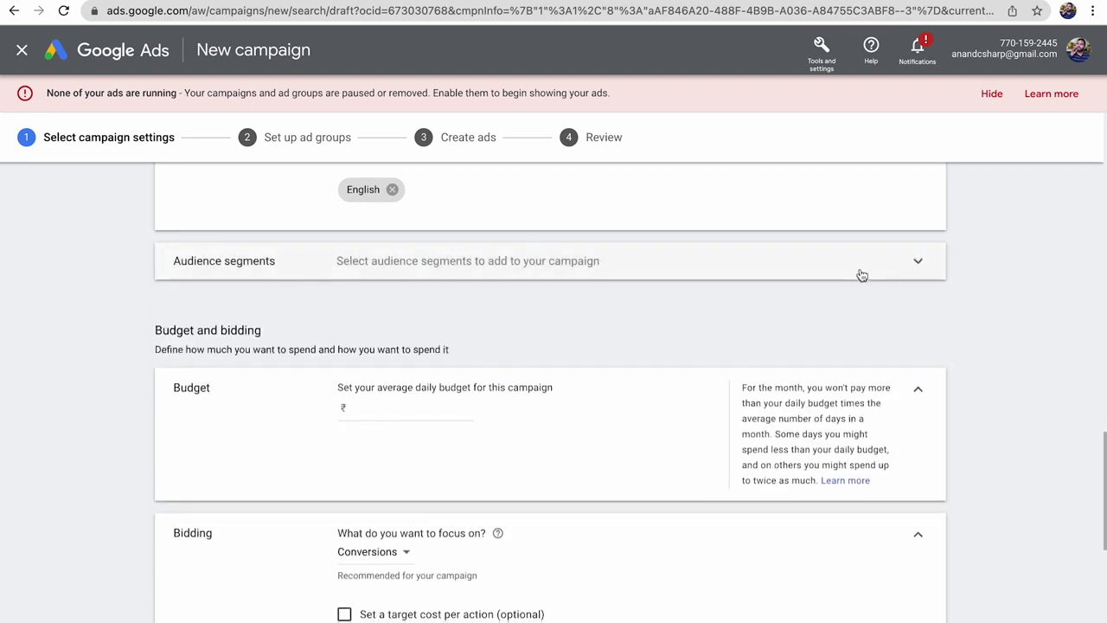
Step: Set the campaign's average daily budget to ₹1,500
{"action": "left_click", "coordinate": [382, 408]}
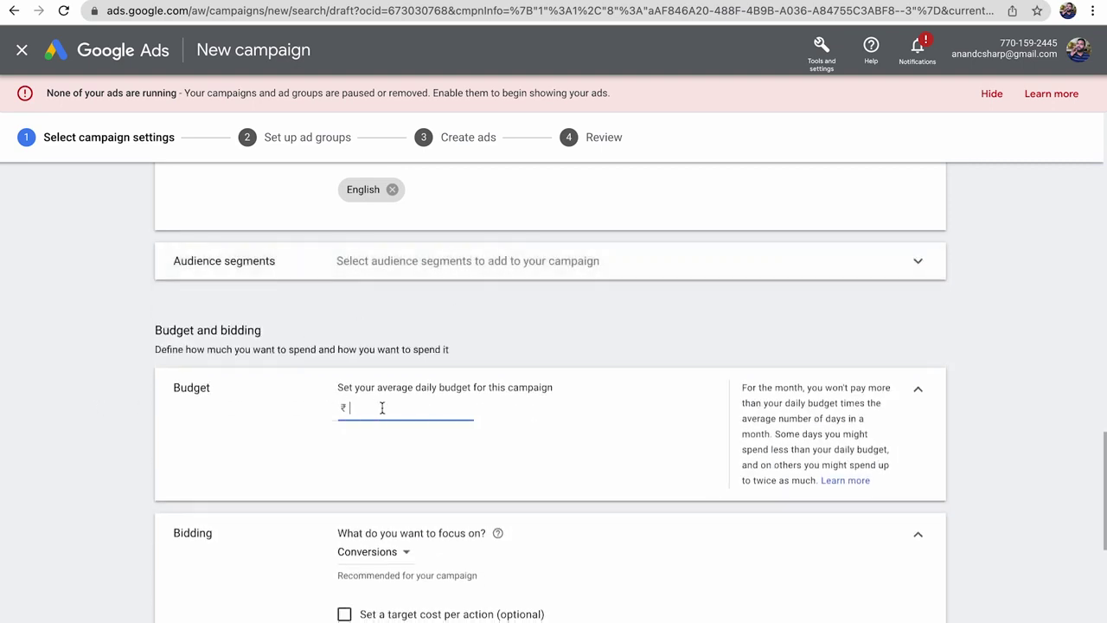
{"action": "type", "text": "1500"}
{"action": "left_click", "coordinate": [355, 470]}
{"action": "scroll", "coordinate": [356, 470], "scroll_direction": "down", "scroll_amount": 2}
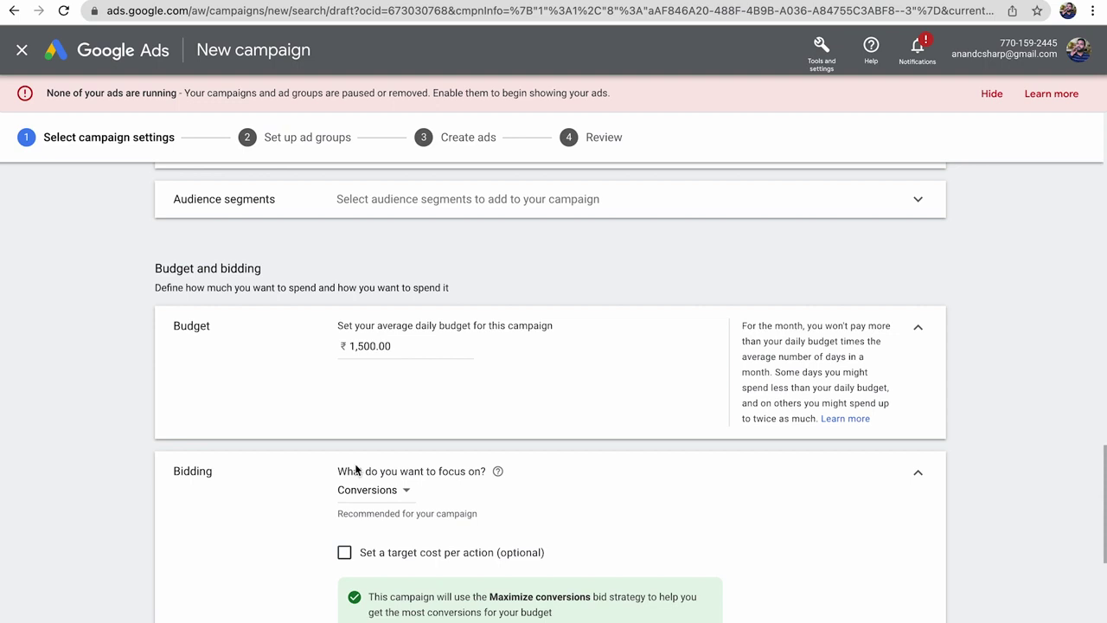
Step: Check the bidding focus choices and enable the optional target cost per action for Conversions
{"action": "scroll", "coordinate": [68, 432], "scroll_direction": "down", "scroll_amount": 3}
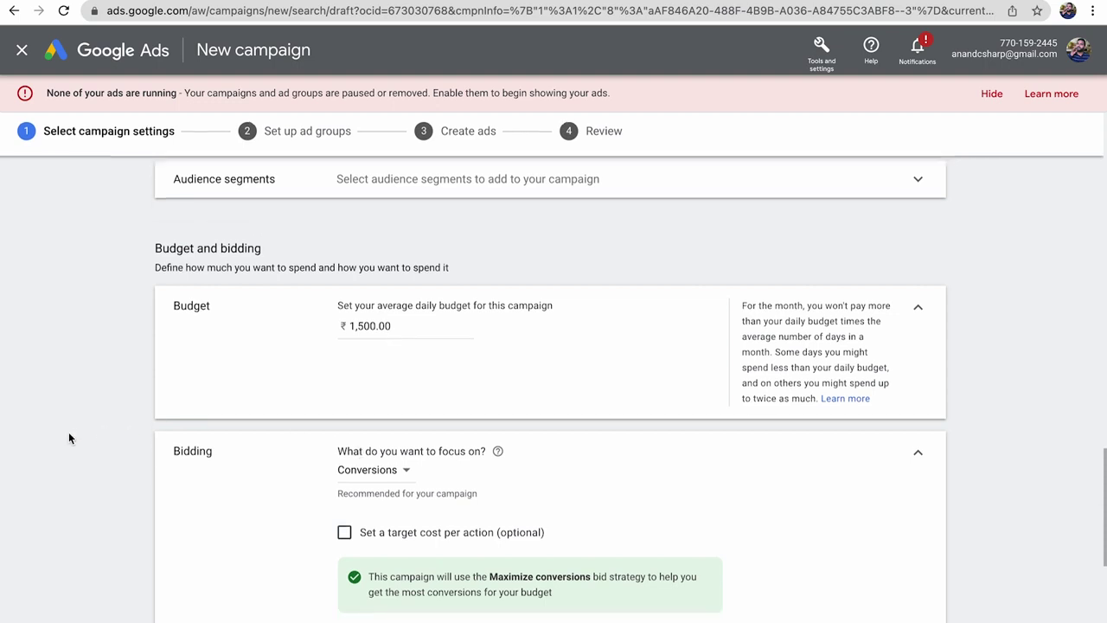
{"action": "left_click", "coordinate": [378, 368]}
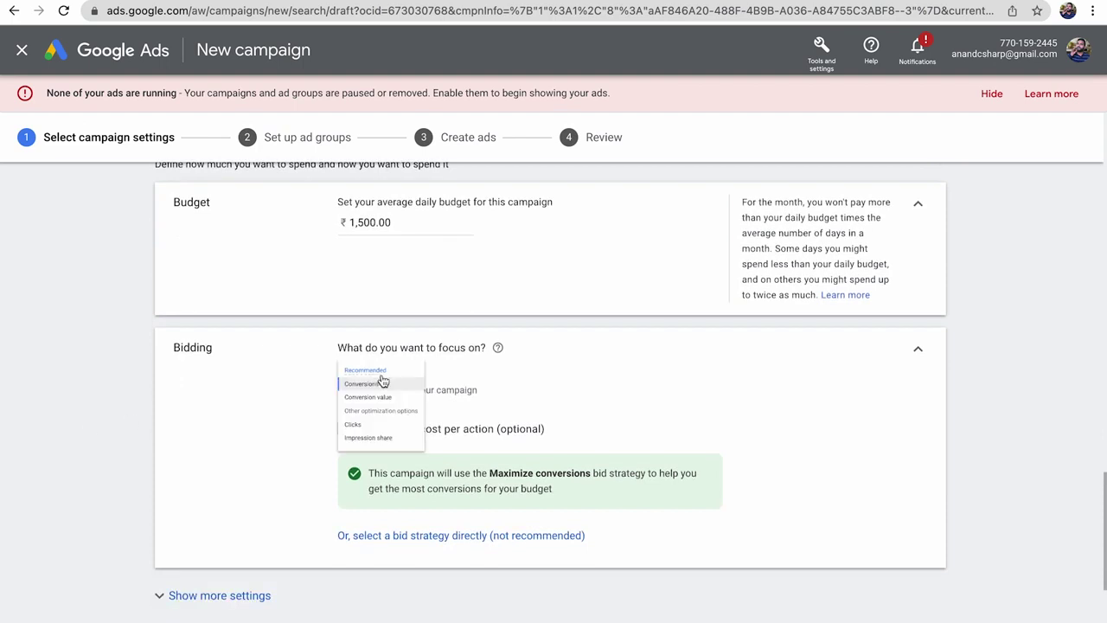
{"action": "left_click", "coordinate": [400, 415]}
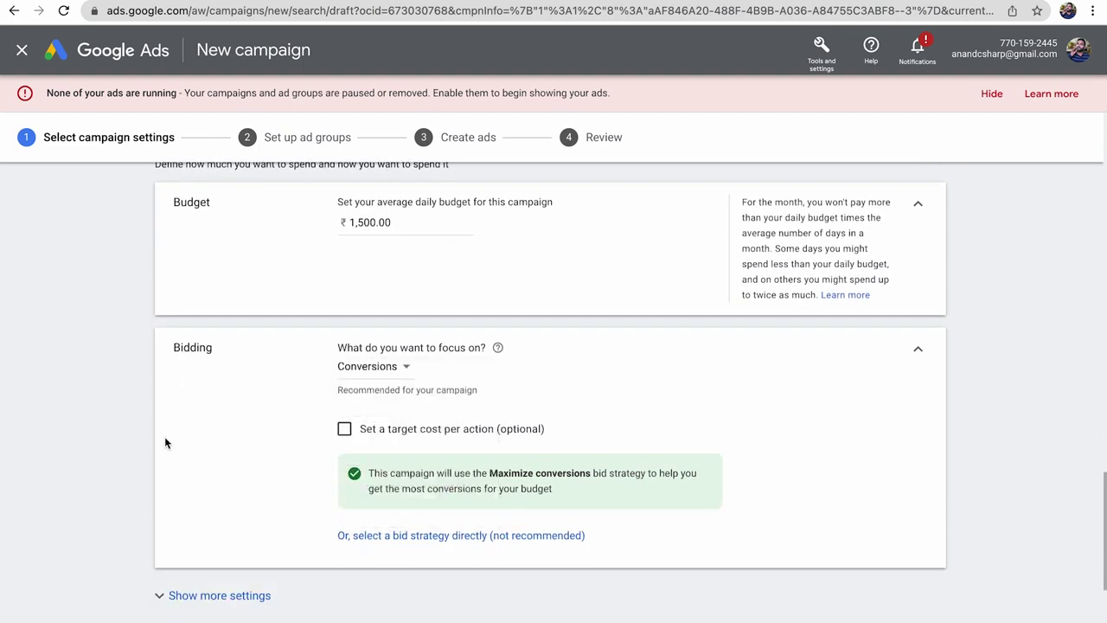
{"action": "left_click", "coordinate": [345, 430]}
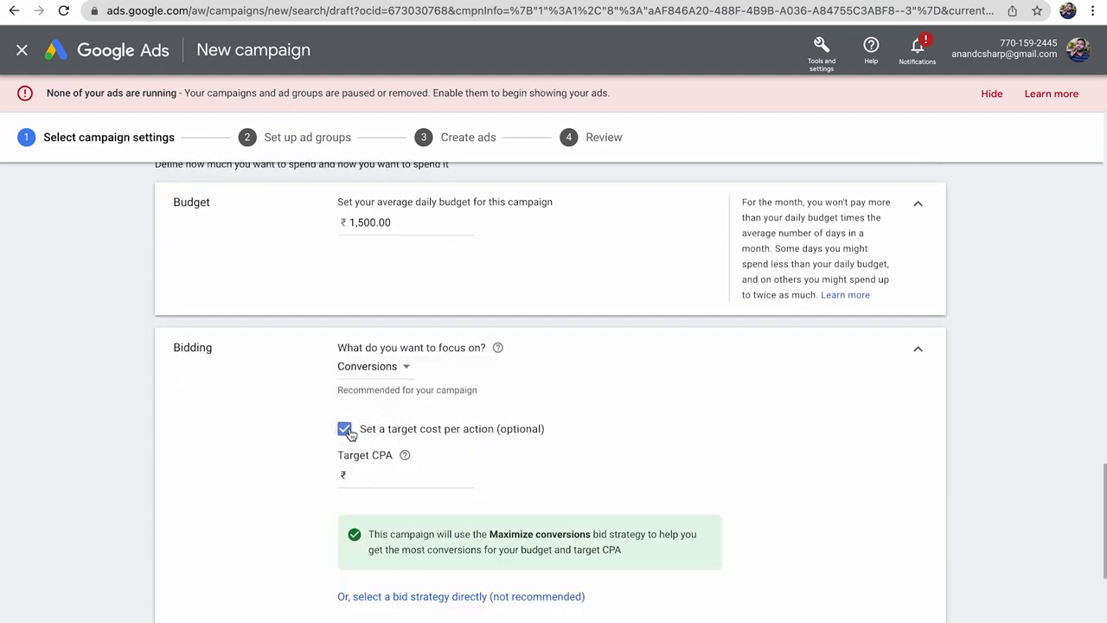
{"action": "left_click", "coordinate": [383, 486]}
Step: Switch bidding to direct bid strategy selection and choose Manual CPC as the strategy
{"action": "left_click", "coordinate": [414, 597]}
{"action": "left_click", "coordinate": [408, 401]}
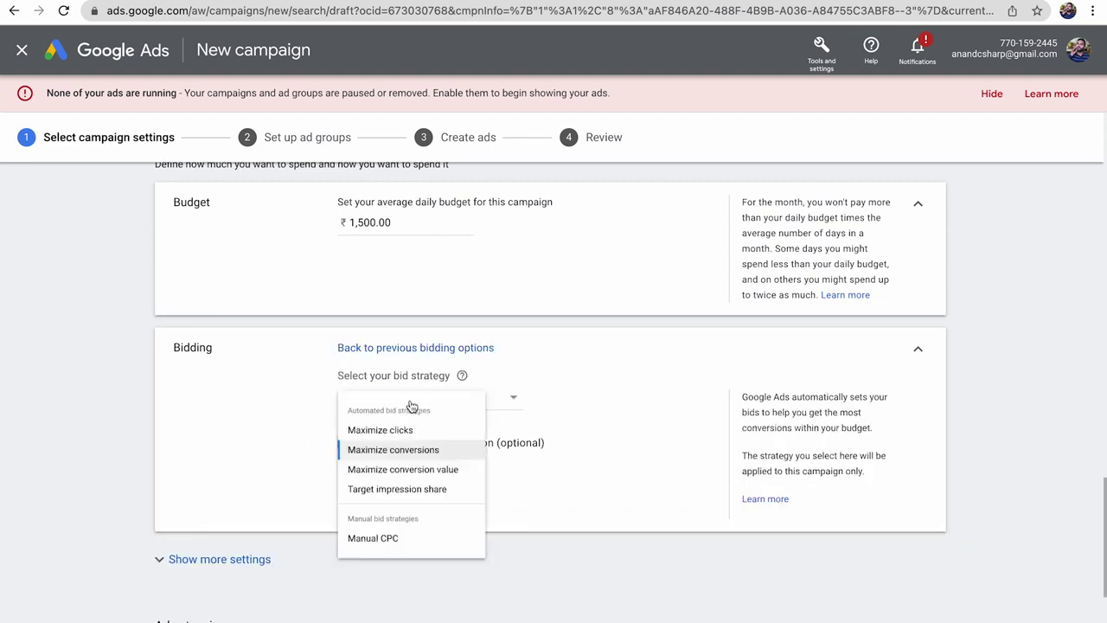
{"action": "left_click", "coordinate": [216, 424]}
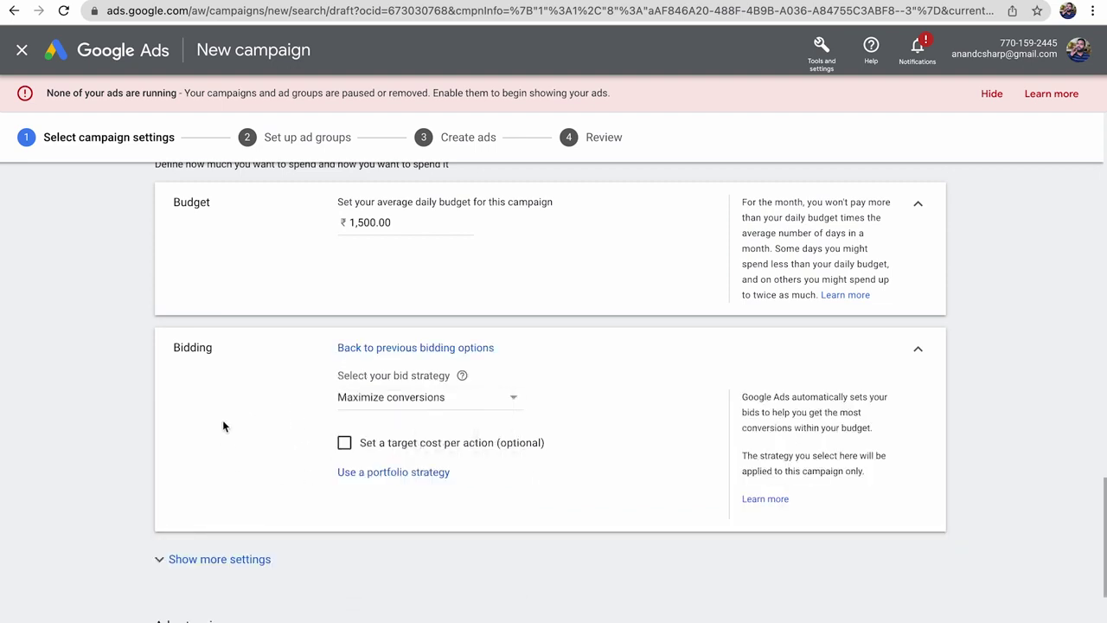
{"action": "left_click", "coordinate": [392, 472]}
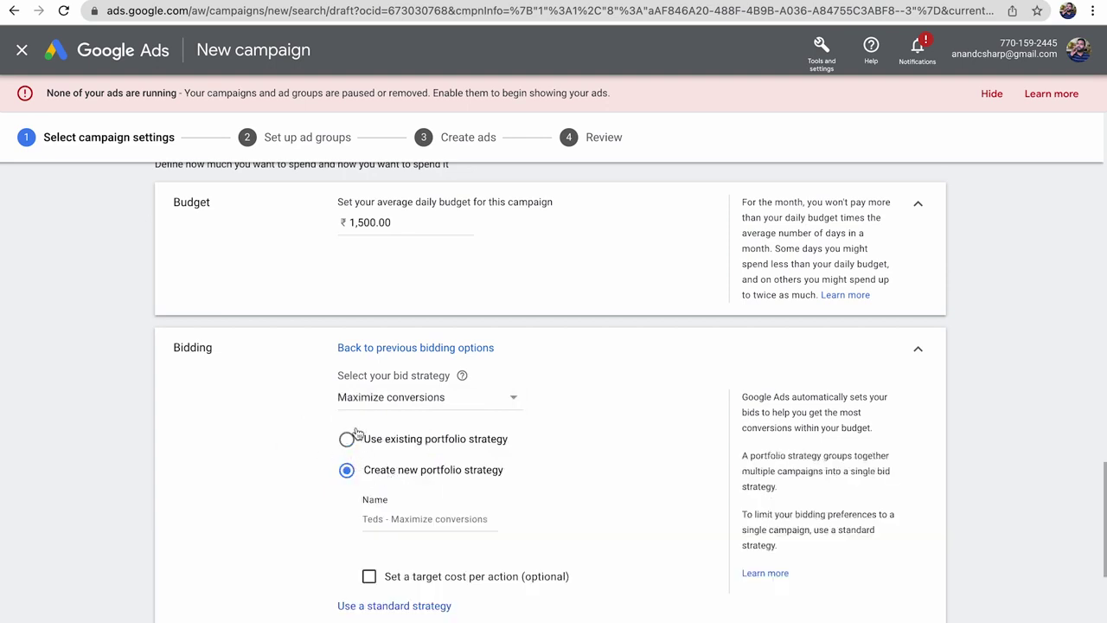
{"action": "left_click", "coordinate": [389, 404]}
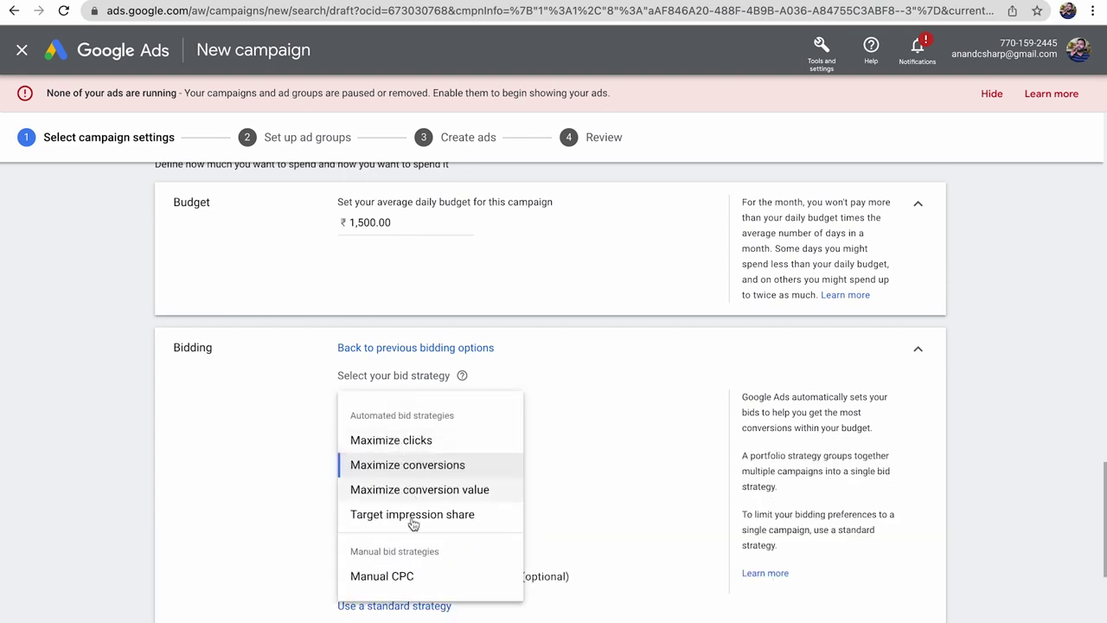
{"action": "left_click", "coordinate": [388, 576]}
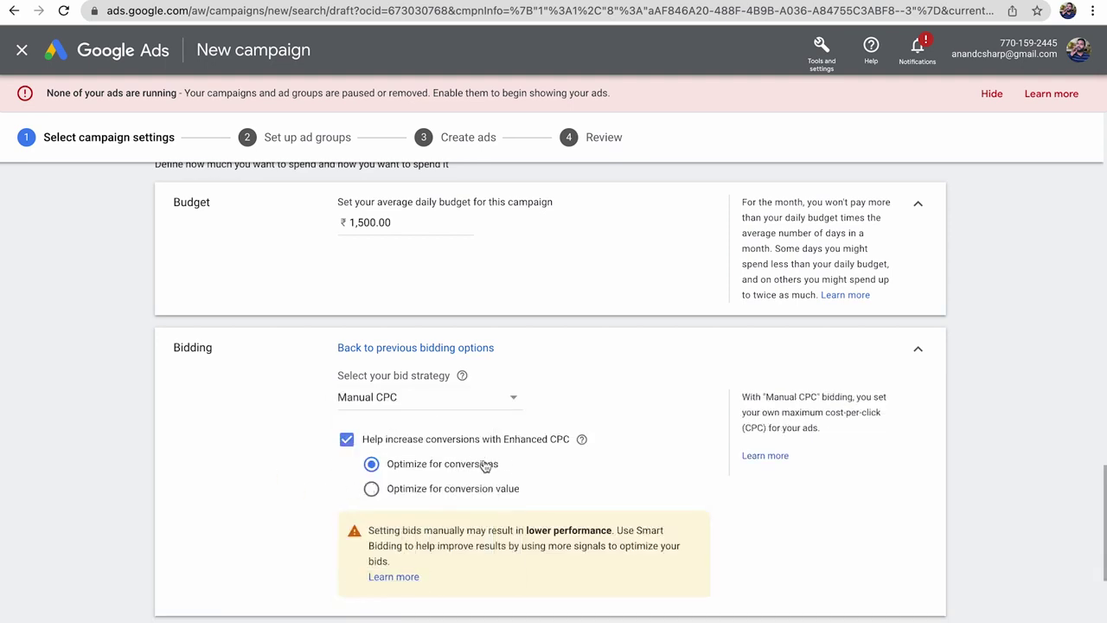
Step: Show the additional campaign settings and expand the Conversions section to review its conversion action options
{"action": "scroll", "coordinate": [279, 495], "scroll_direction": "down", "scroll_amount": 2}
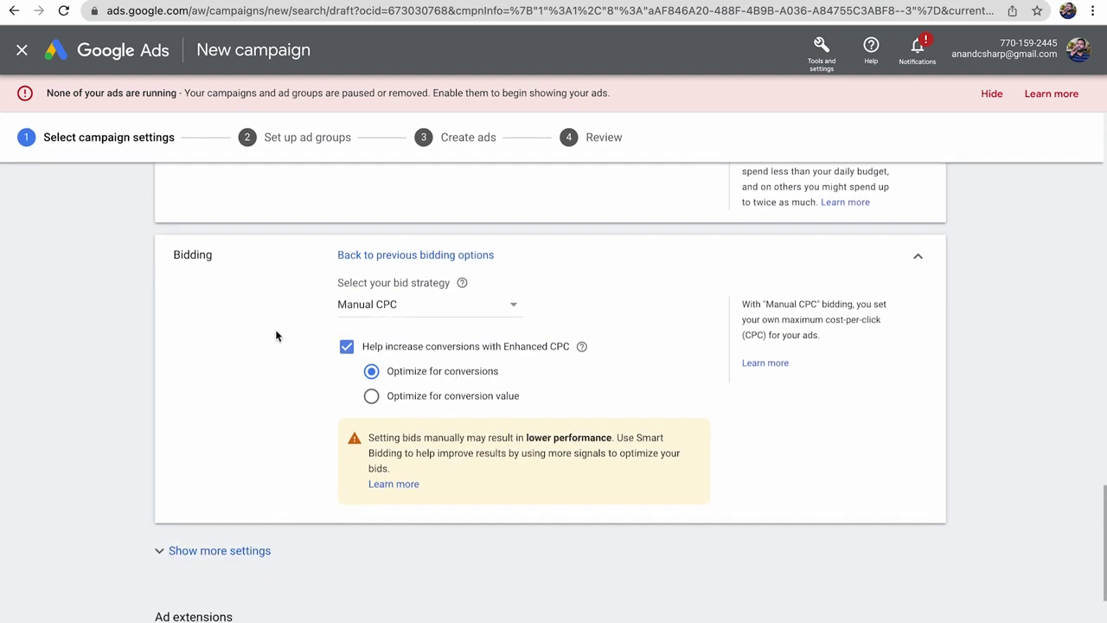
{"action": "scroll", "coordinate": [277, 336], "scroll_direction": "down", "scroll_amount": 3}
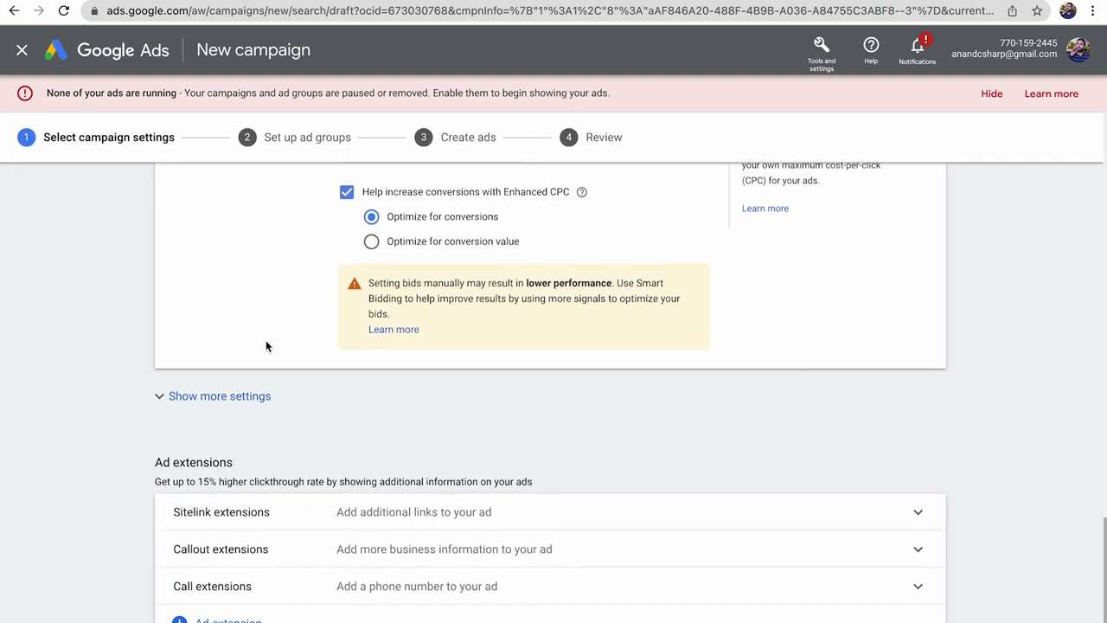
{"action": "left_click", "coordinate": [219, 400]}
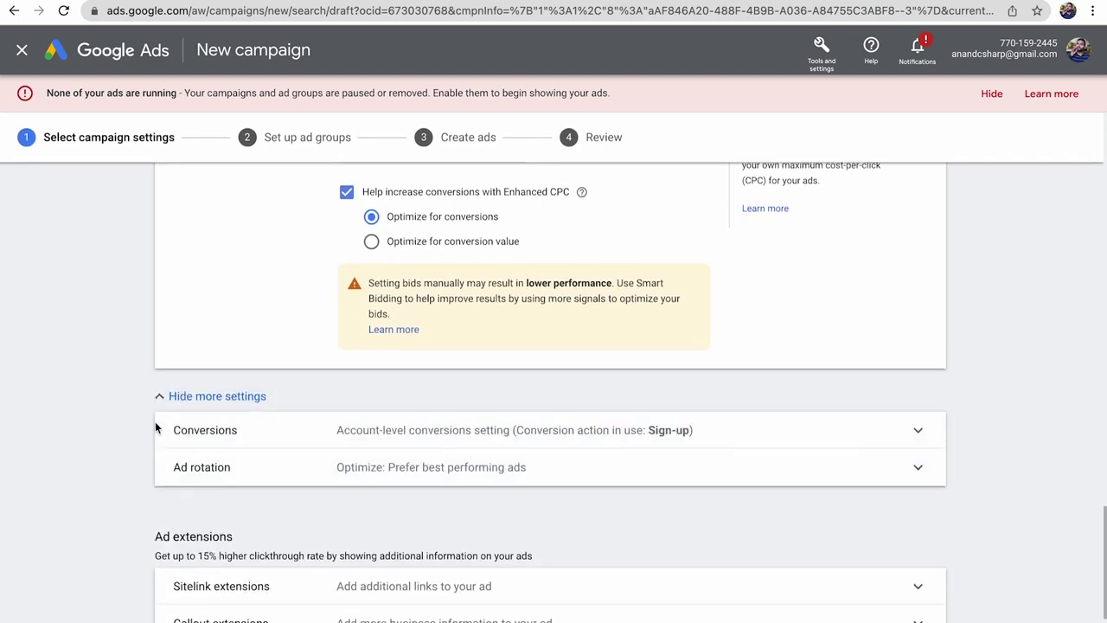
{"action": "left_click", "coordinate": [282, 427]}
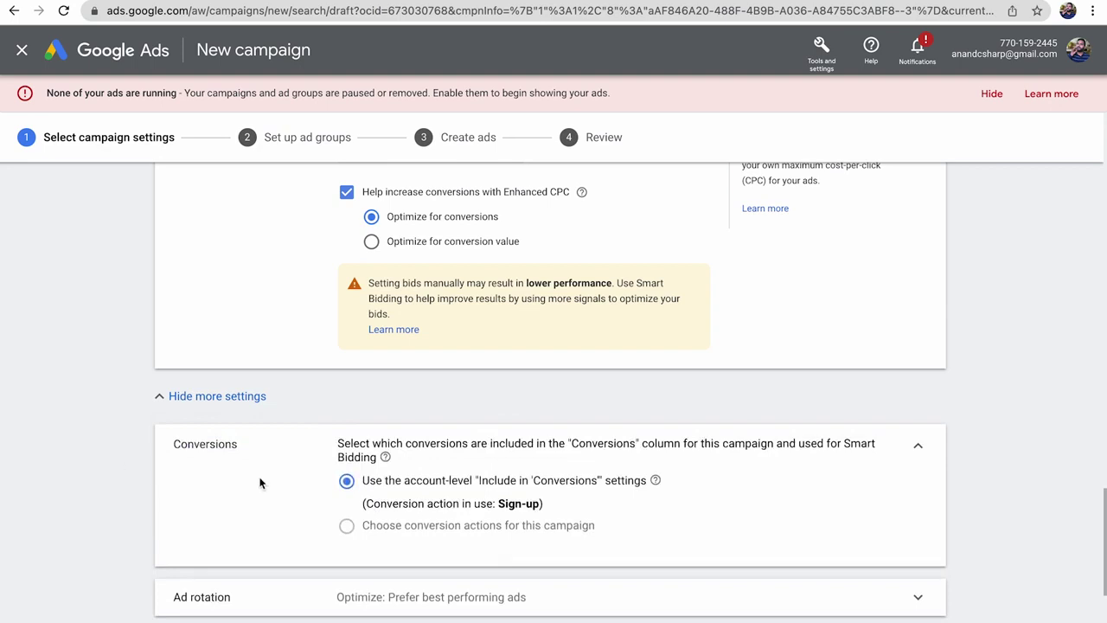
{"action": "mouse_move", "coordinate": [348, 527]}
{"action": "mouse_move", "coordinate": [584, 529]}
Step: Open the account's Conversions page in a new browser tab, keeping the campaign draft open
{"action": "left_click", "coordinate": [820, 49]}
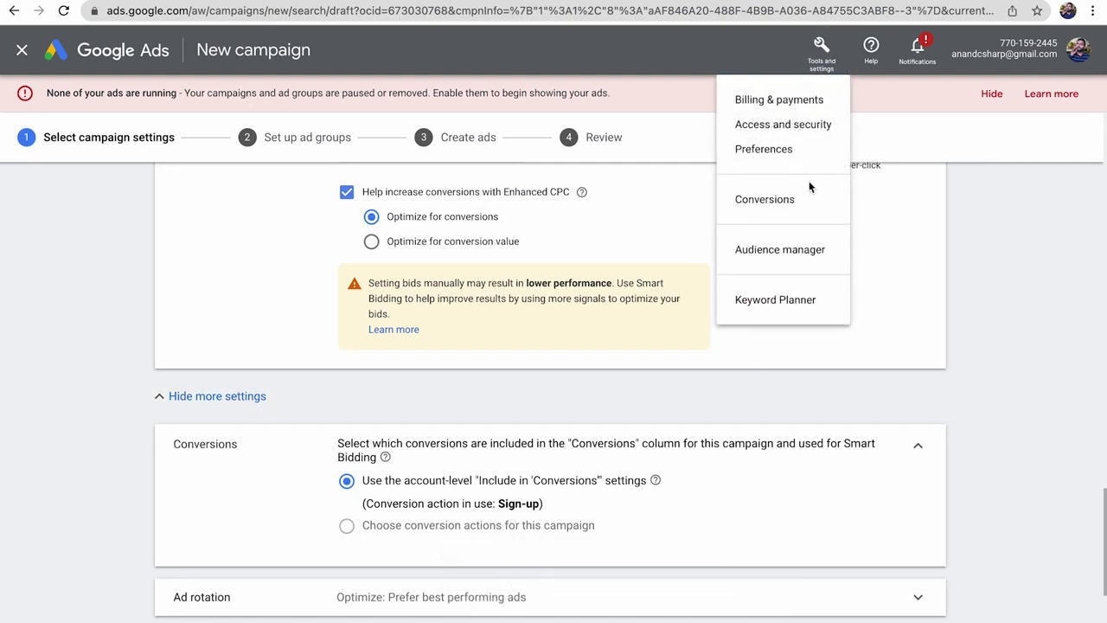
{"action": "right_click", "coordinate": [802, 202]}
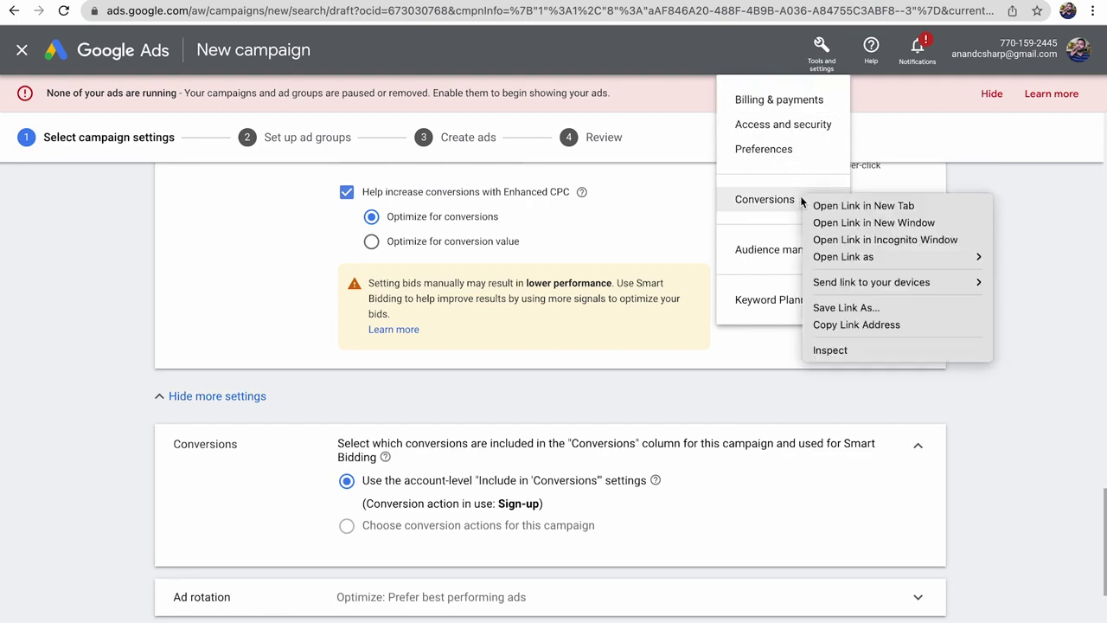
{"action": "left_click", "coordinate": [856, 206]}
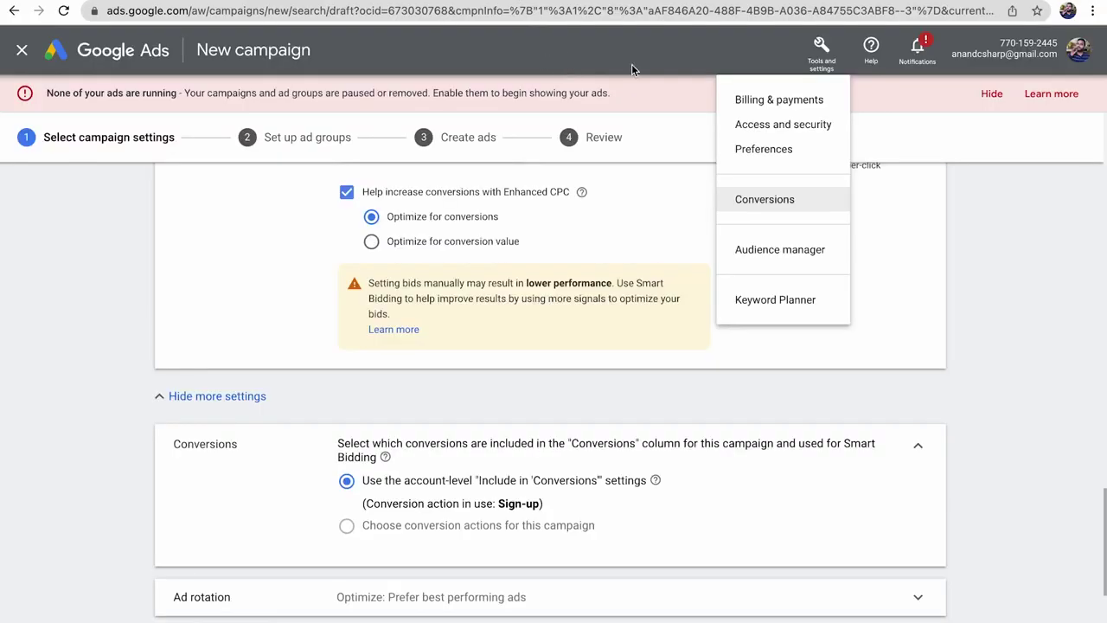
Step: Dismiss the open tools menu, expand the Ad rotation settings and review them together with the available ad extensions
{"action": "left_click", "coordinate": [981, 219]}
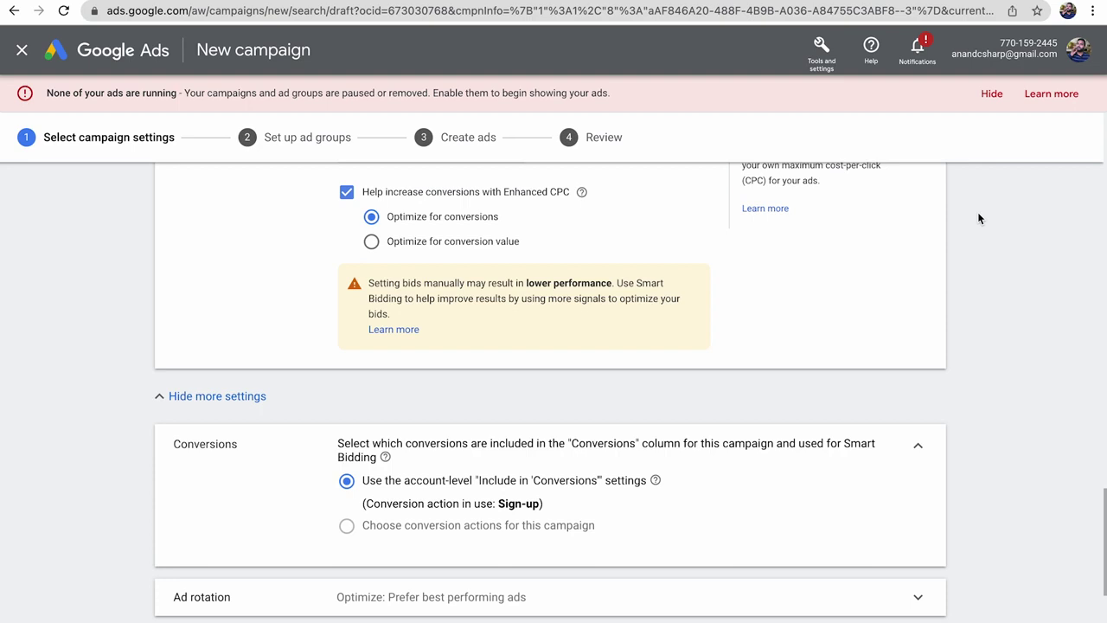
{"action": "scroll", "coordinate": [128, 463], "scroll_direction": "down", "scroll_amount": 2}
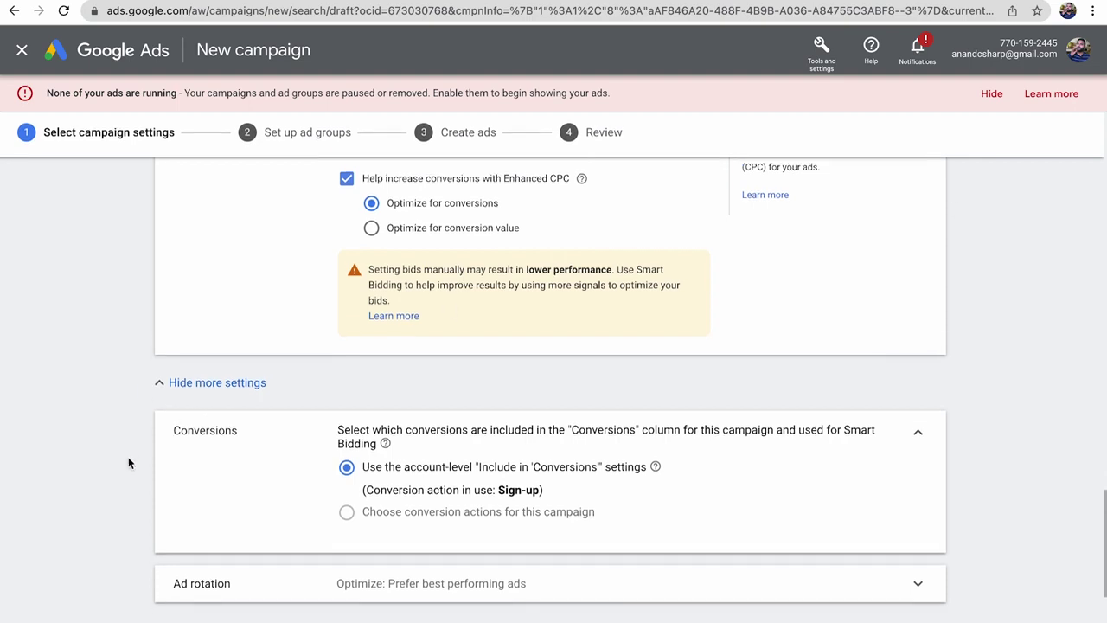
{"action": "left_click", "coordinate": [294, 507]}
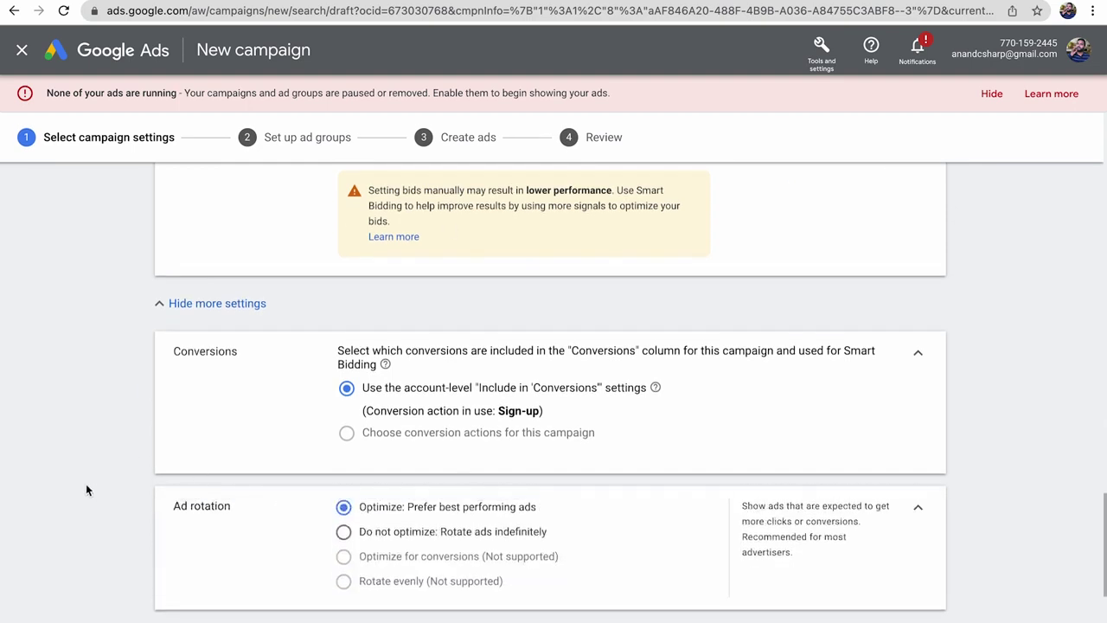
{"action": "scroll", "coordinate": [85, 484], "scroll_direction": "down", "scroll_amount": 4}
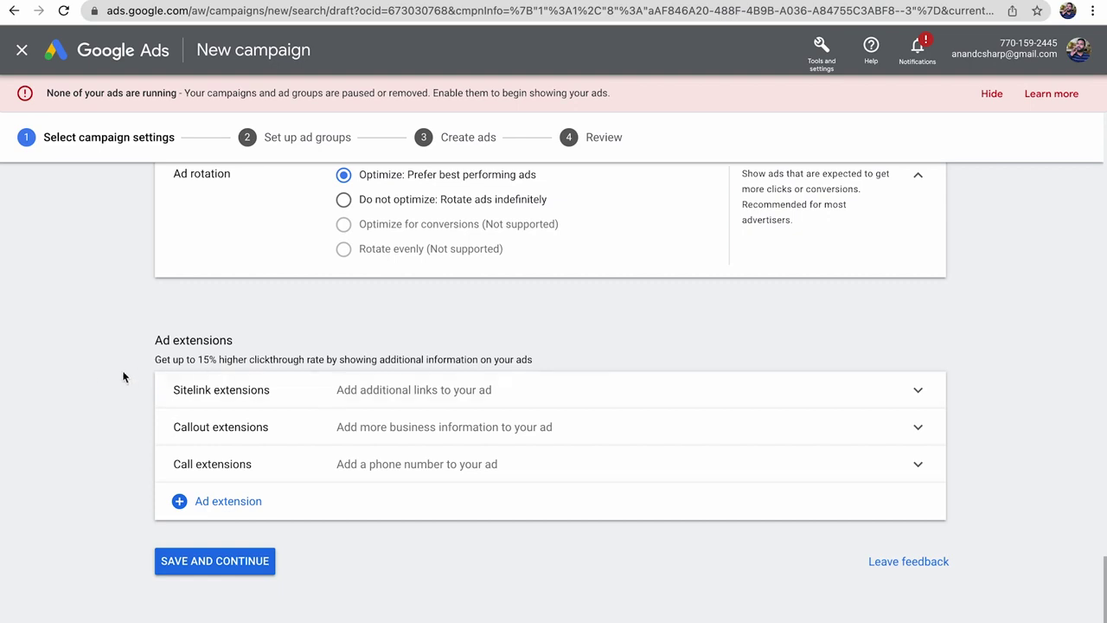
{"action": "mouse_move", "coordinate": [124, 379]}
{"action": "left_mouse_down"}
{"action": "mouse_move", "coordinate": [374, 457]}
{"action": "mouse_move", "coordinate": [395, 487]}
{"action": "mouse_move", "coordinate": [124, 400]}
{"action": "left_mouse_up"}
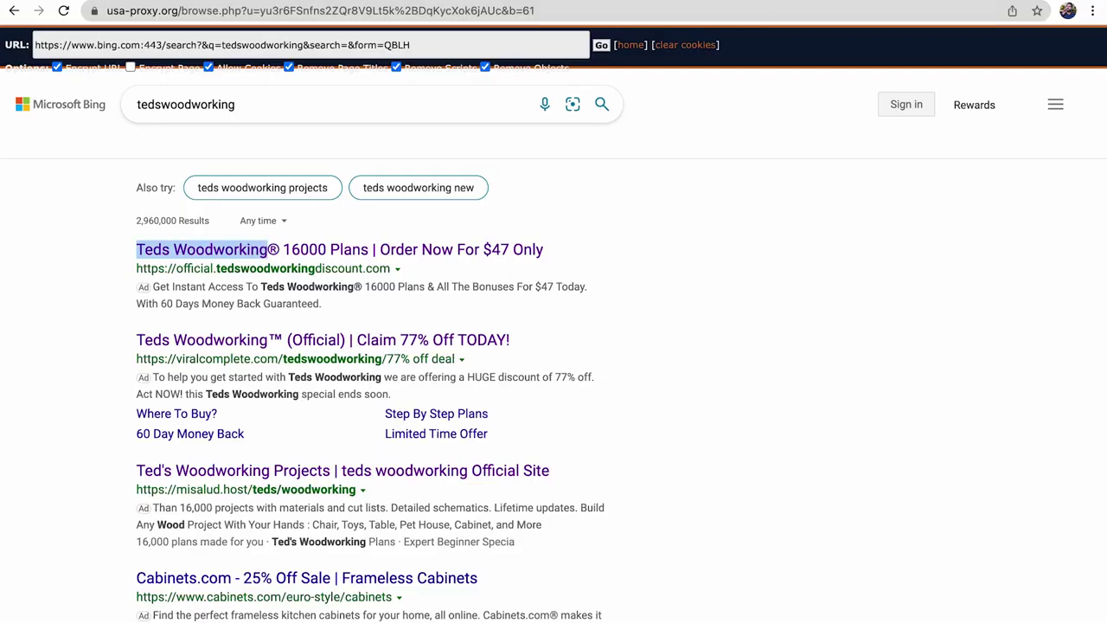
{"action": "left_click", "coordinate": [189, 41]}
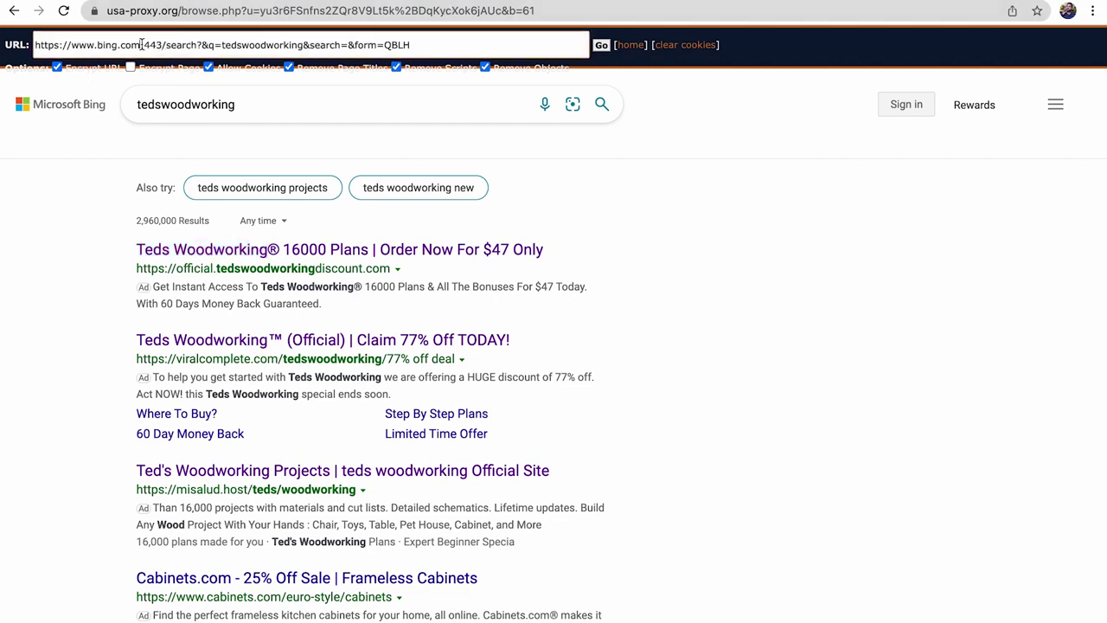
{"action": "left_click_drag", "start_coordinate": [140, 43], "coordinate": [450, 54]}
{"action": "key", "text": "BackSpace"}
{"action": "key", "text": "Return"}
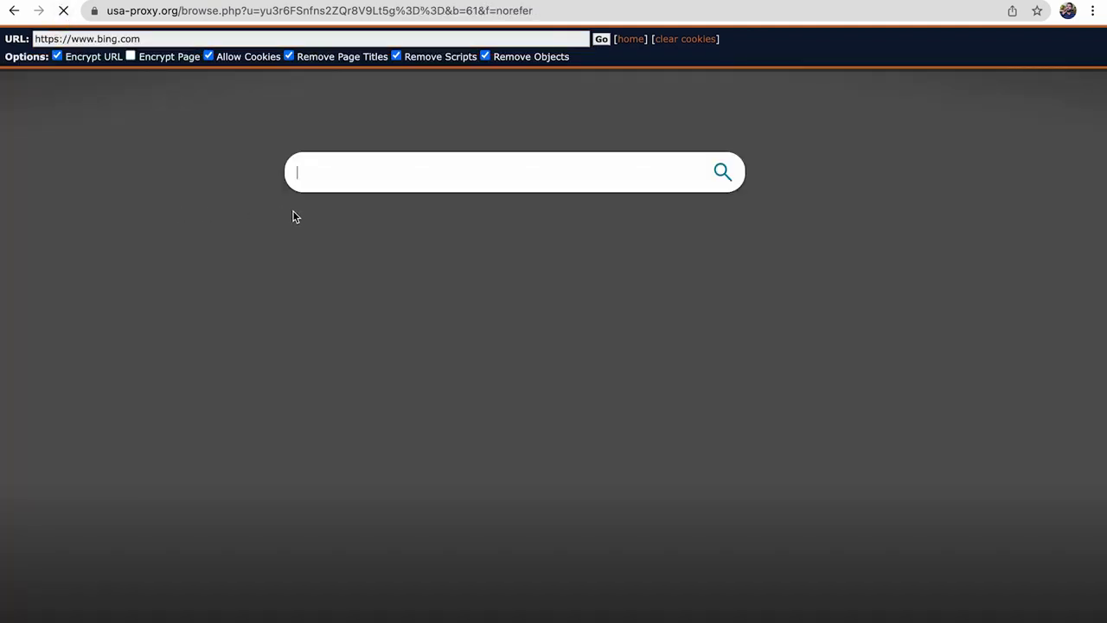
{"action": "type", "text": "teds woodworking review"}
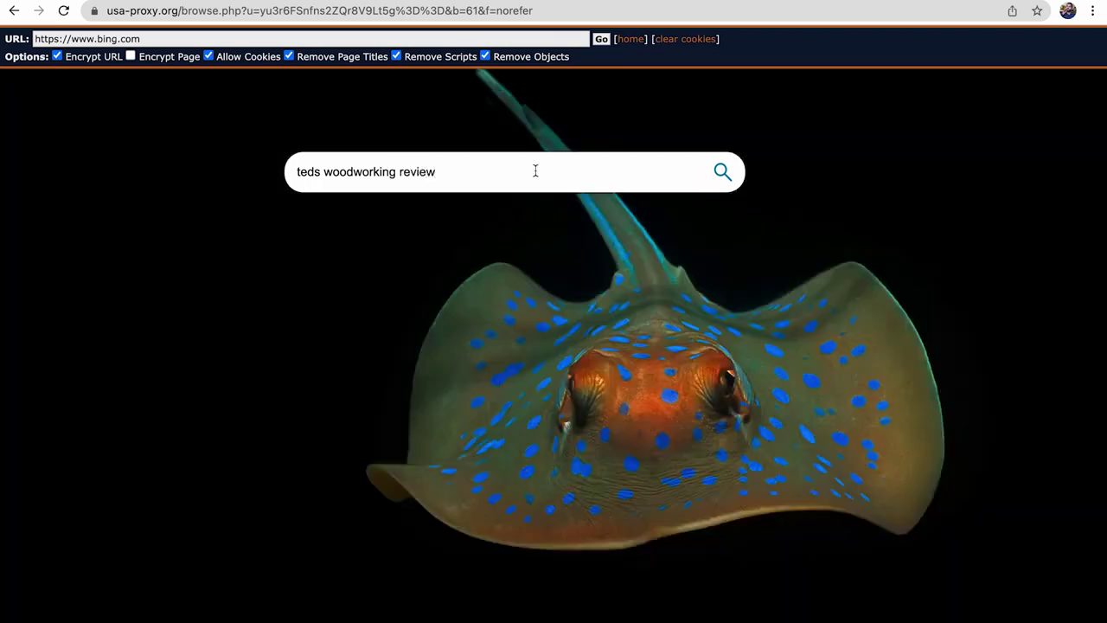
{"action": "left_click", "coordinate": [721, 173]}
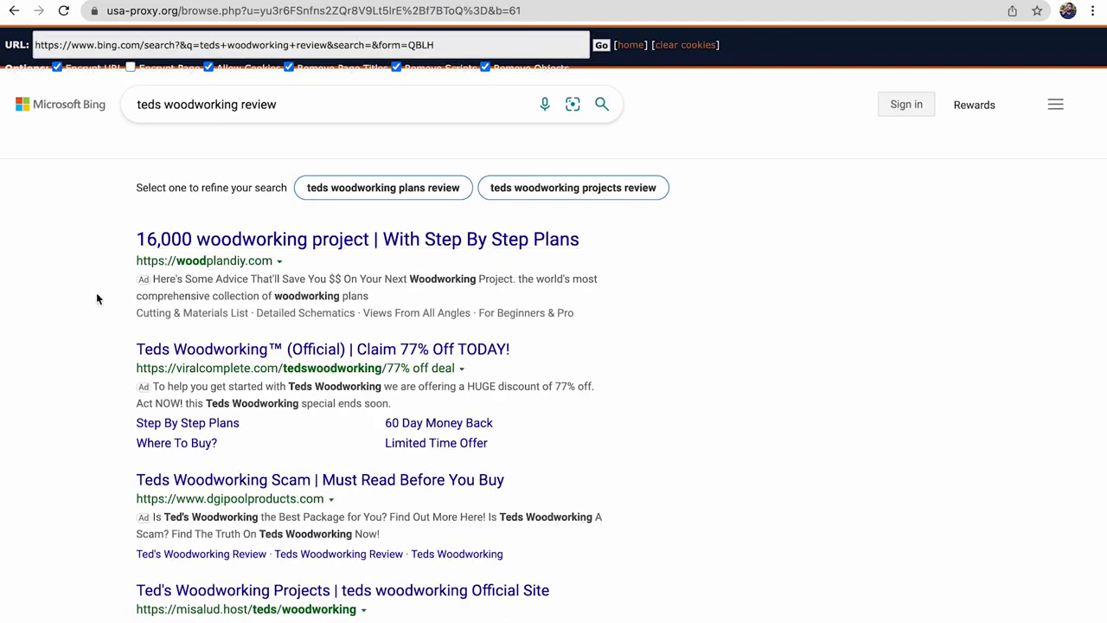
Step: Examine the sitelinks in the competing ads and select the "Step By Step Plans" link text in the 77% off ad
{"action": "scroll", "coordinate": [68, 370], "scroll_direction": "down", "scroll_amount": 1}
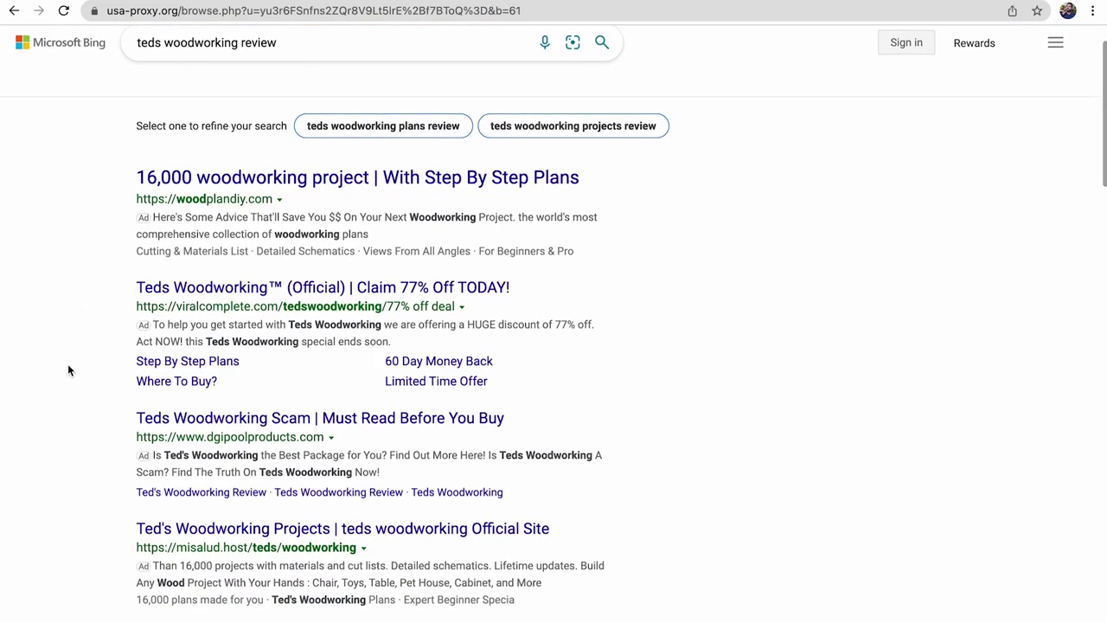
{"action": "left_click_drag", "start_coordinate": [95, 300], "coordinate": [254, 354]}
{"action": "left_click", "coordinate": [42, 313]}
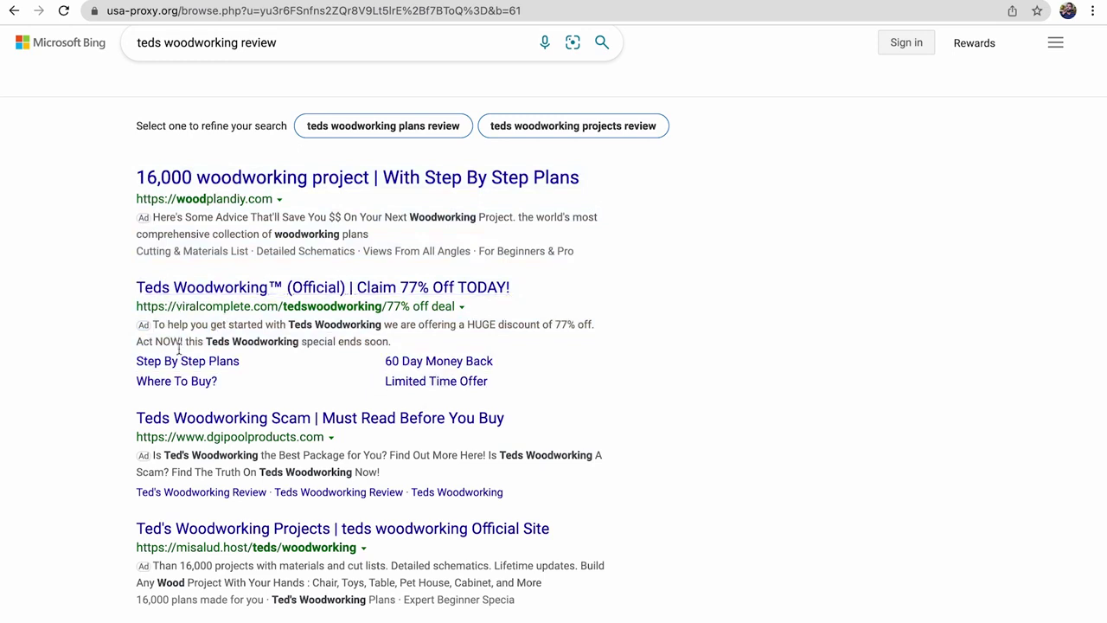
{"action": "left_click_drag", "start_coordinate": [112, 378], "coordinate": [286, 381]}
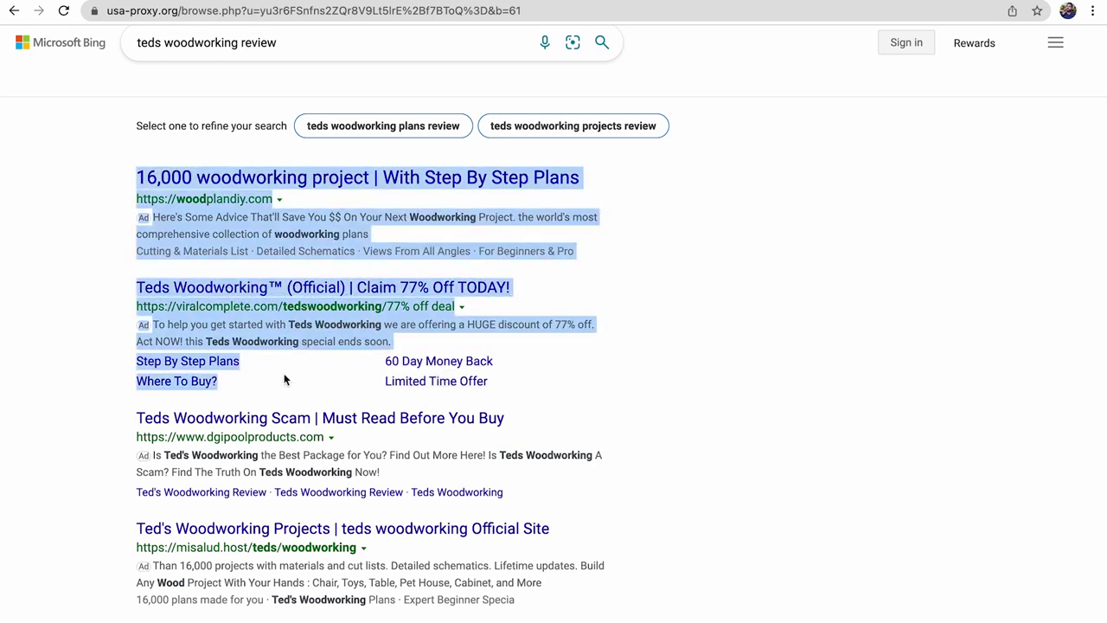
{"action": "left_click", "coordinate": [122, 422]}
{"action": "left_click_drag", "start_coordinate": [123, 364], "coordinate": [239, 373]}
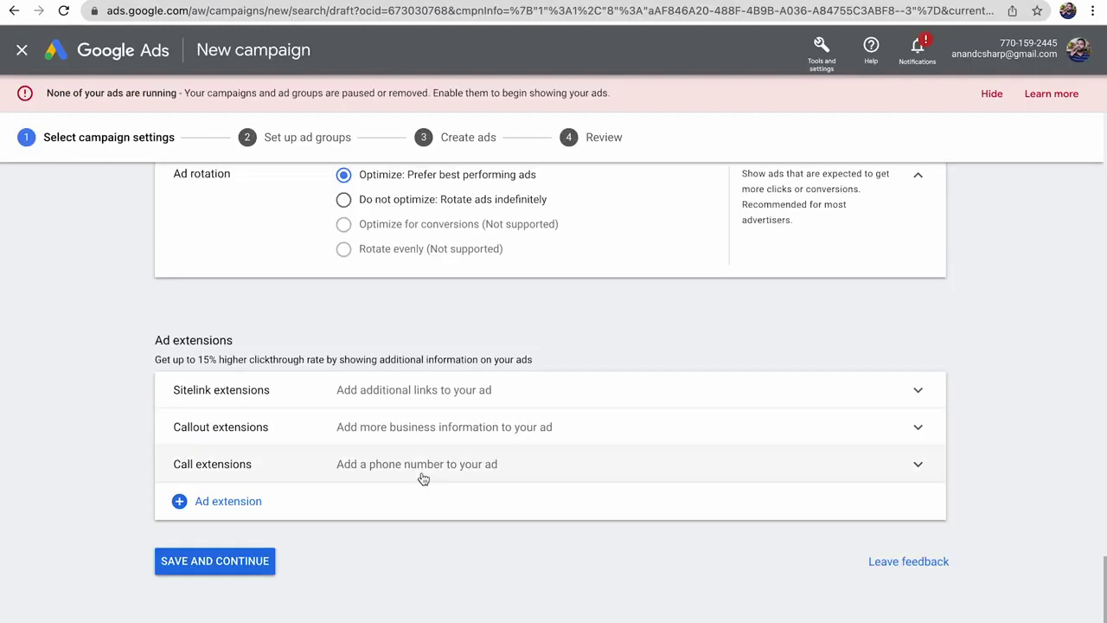
Step: Return to the Google Ads campaign draft, expand the sitelink extensions and enter "Step By Step Plans" as the Sitelink 1 text
{"action": "left_click", "coordinate": [389, 392]}
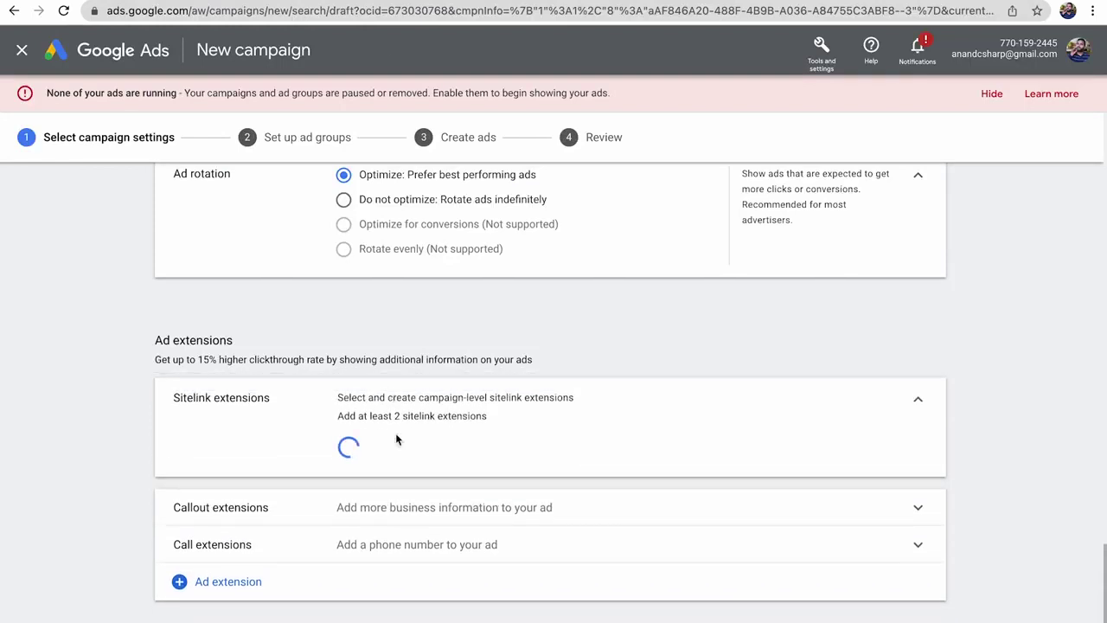
{"action": "scroll", "coordinate": [205, 486], "scroll_direction": "down", "scroll_amount": 3}
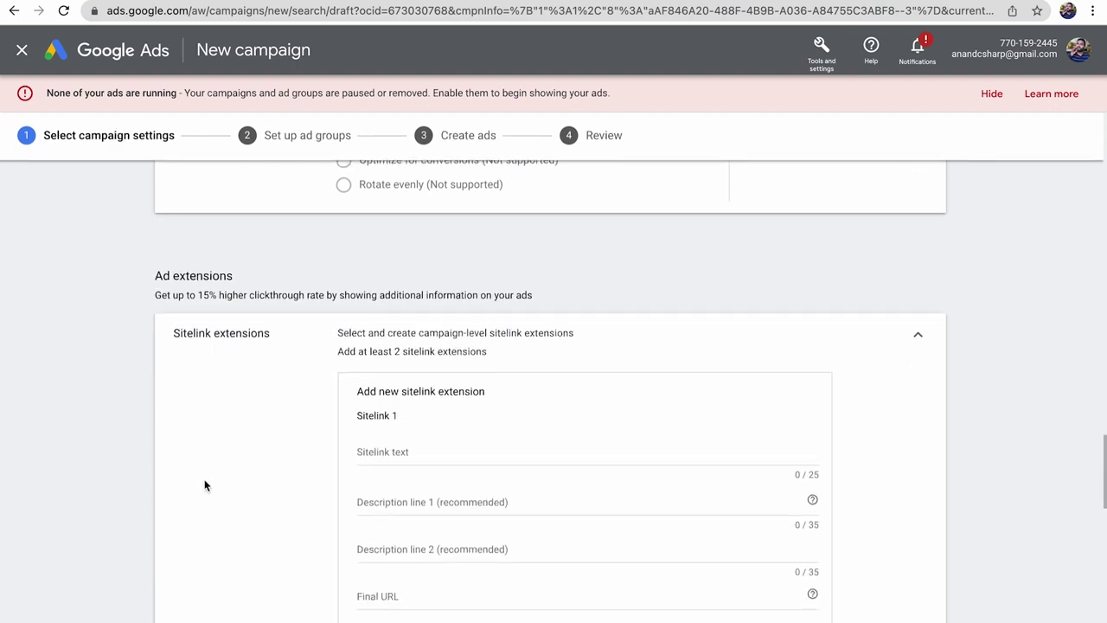
{"action": "left_click", "coordinate": [410, 332]}
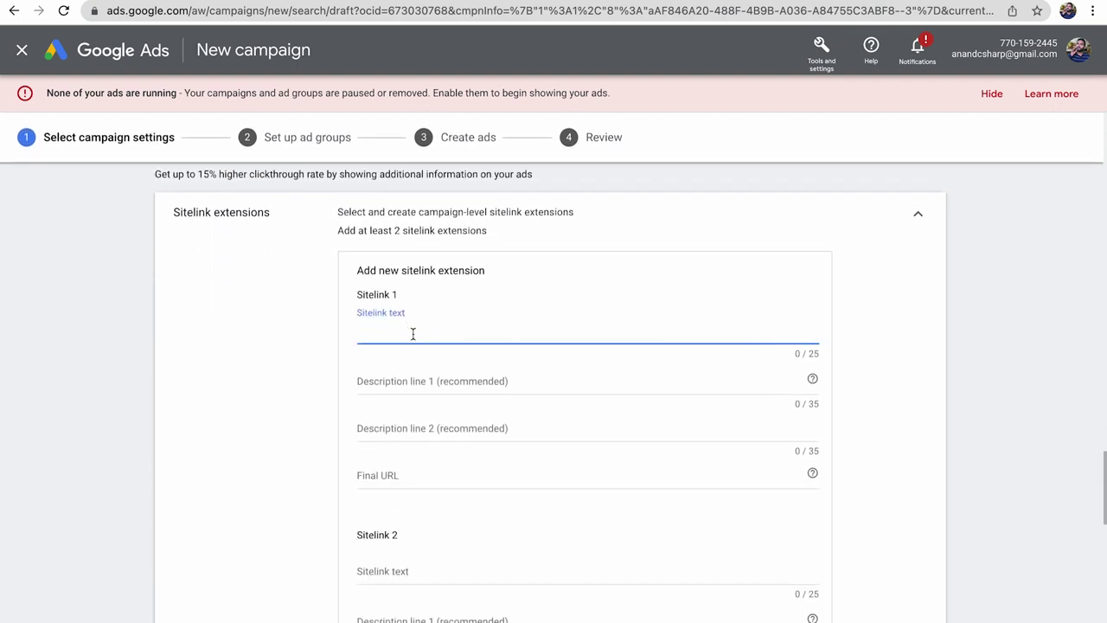
{"action": "type", "text": "Step By Step Plans"}
Step: Enter "Check step by Step Plan" as description line 1 of Sitelink 1
{"action": "left_click", "coordinate": [424, 380]}
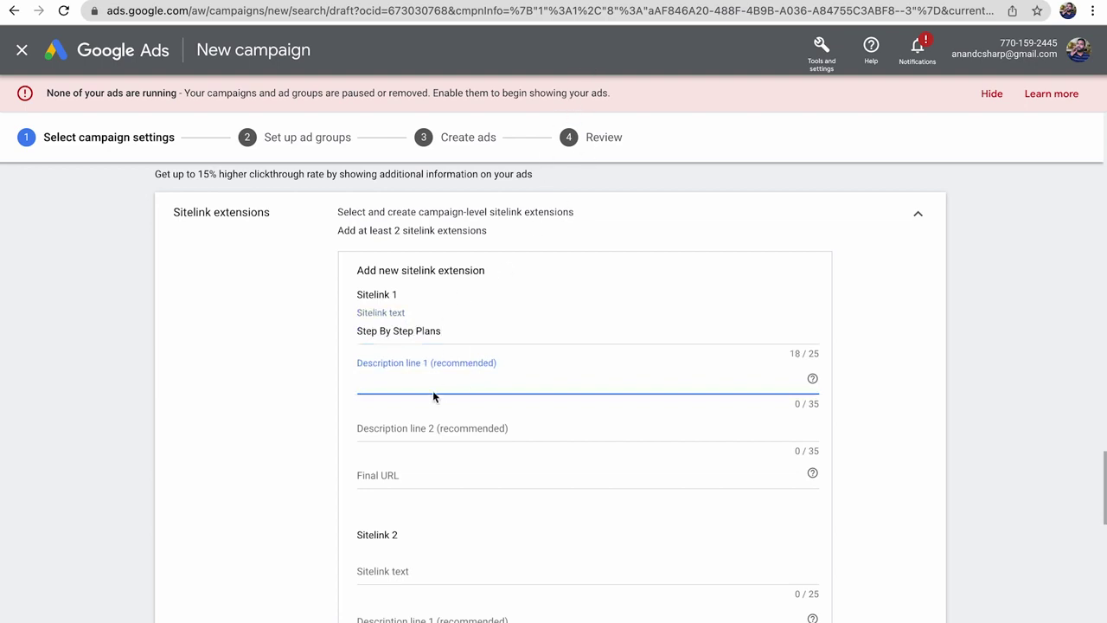
{"action": "type", "text": "Check step by Step Plan fo"}
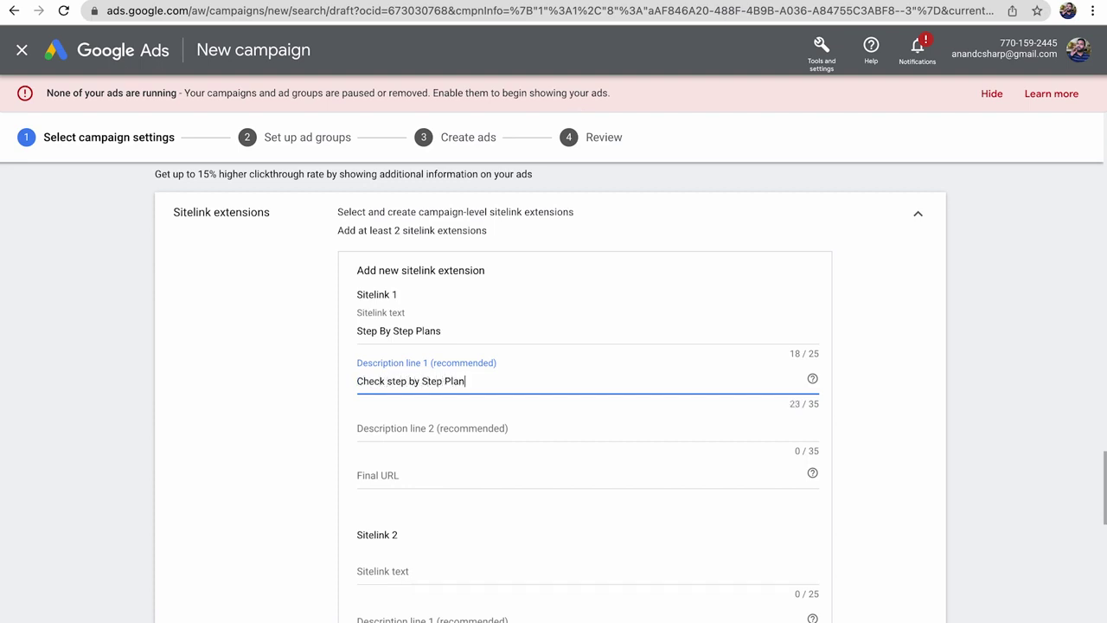
{"action": "key", "text": "BackSpace"}
{"action": "key", "text": "BackSpace"}
{"action": "key", "text": "BackSpace"}
{"action": "key", "text": "BackSpace"}
{"action": "type", "text": "for"}
{"action": "key", "text": "BackSpace"}
{"action": "key", "text": "BackSpace"}
{"action": "key", "text": "BackSpace"}
{"action": "key", "text": "BackSpace"}
{"action": "key", "text": "BackSpace"}
{"action": "key", "text": "BackSpace"}
{"action": "left_click", "coordinate": [431, 428]}
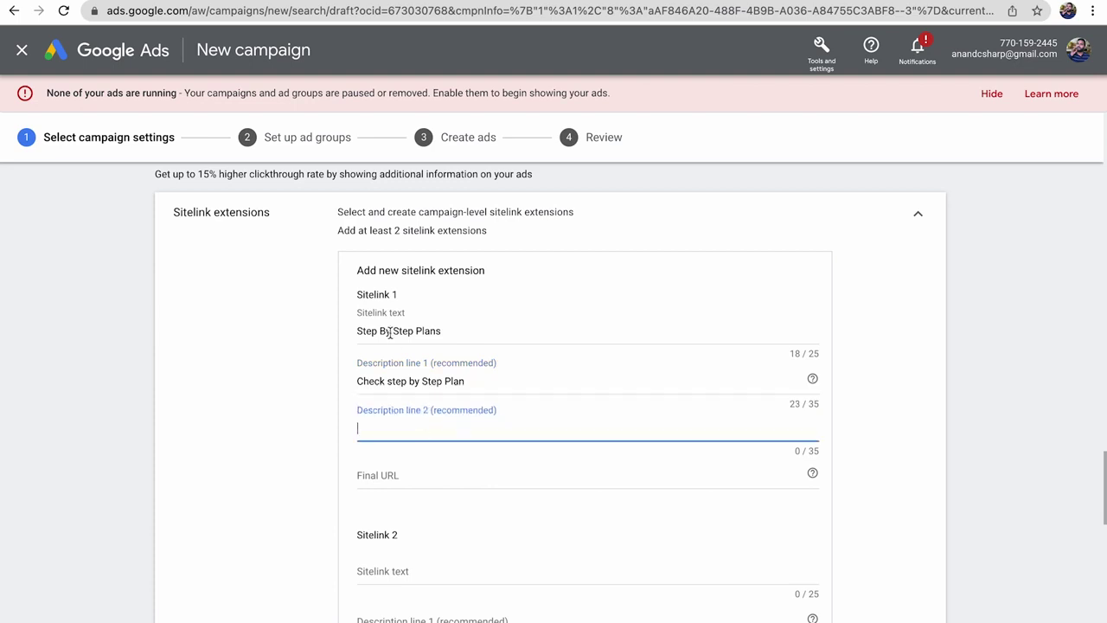
Step: Copy the "Step By Step Plans" text from the Sitelink 1 text field
{"action": "left_click_drag", "start_coordinate": [447, 329], "coordinate": [373, 327]}
{"action": "left_click", "coordinate": [470, 332]}
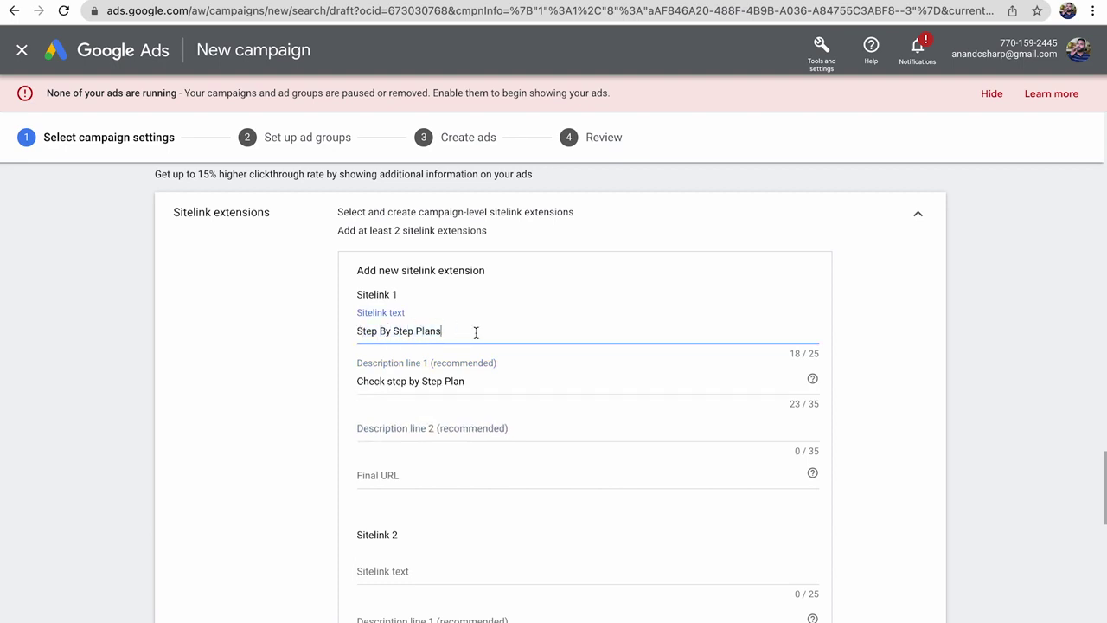
{"action": "left_click_drag", "start_coordinate": [475, 331], "coordinate": [316, 334]}
{"action": "key", "text": "ctrl+c"}
{"action": "left_click", "coordinate": [315, 333]}
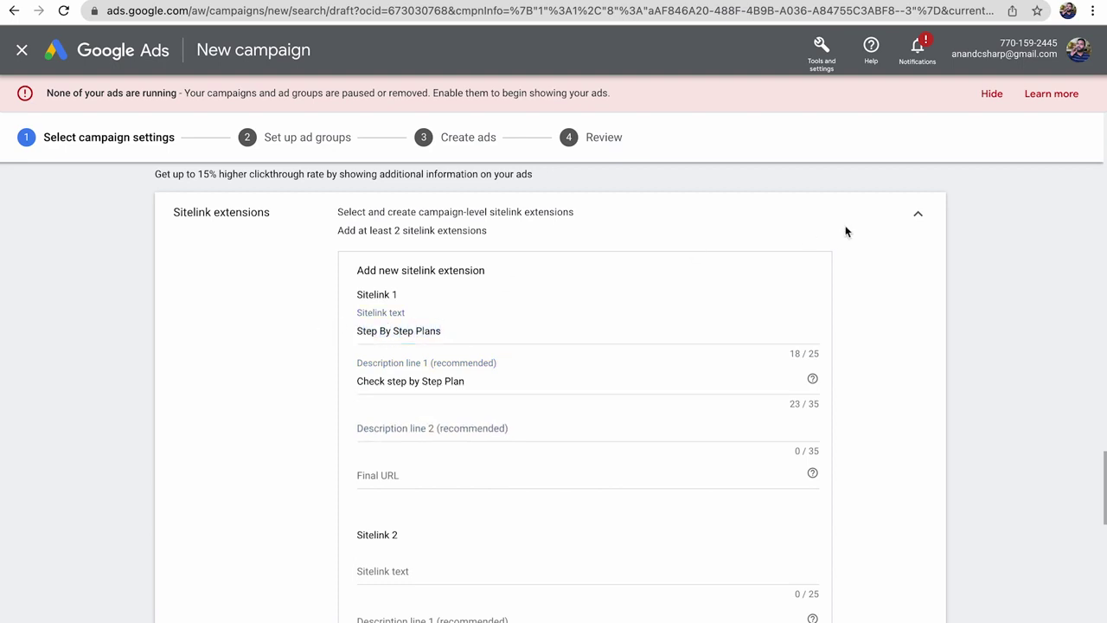
Step: Collapse the sitelink extensions form and expand the callout extensions form
{"action": "left_click", "coordinate": [916, 214]}
{"action": "left_click", "coordinate": [339, 428]}
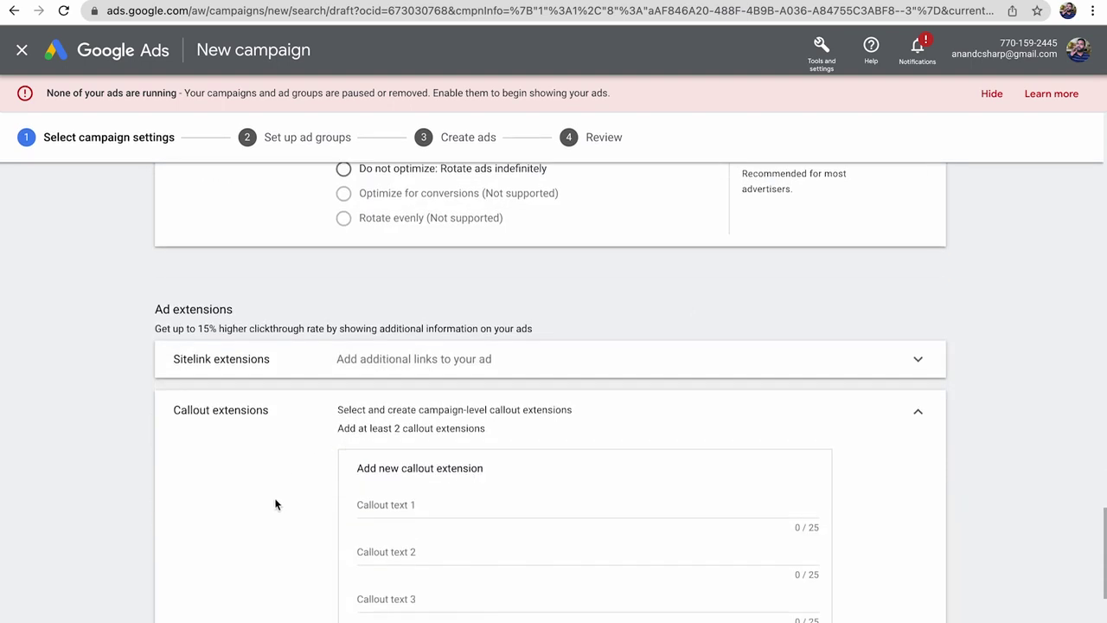
{"action": "scroll", "coordinate": [275, 505], "scroll_direction": "up", "scroll_amount": 2}
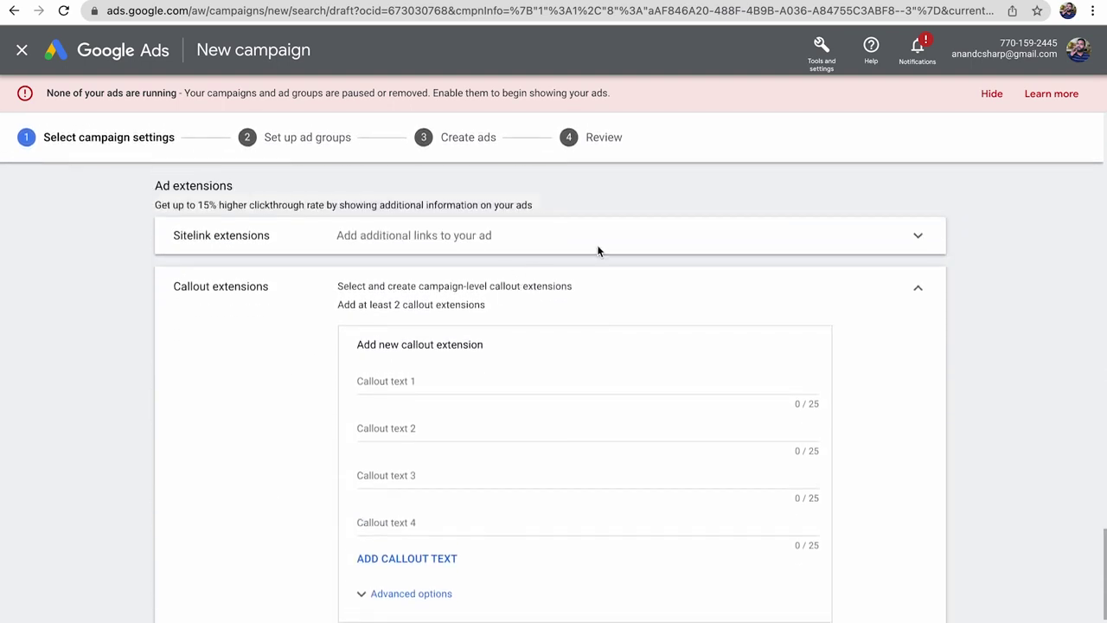
{"action": "left_click", "coordinate": [918, 238]}
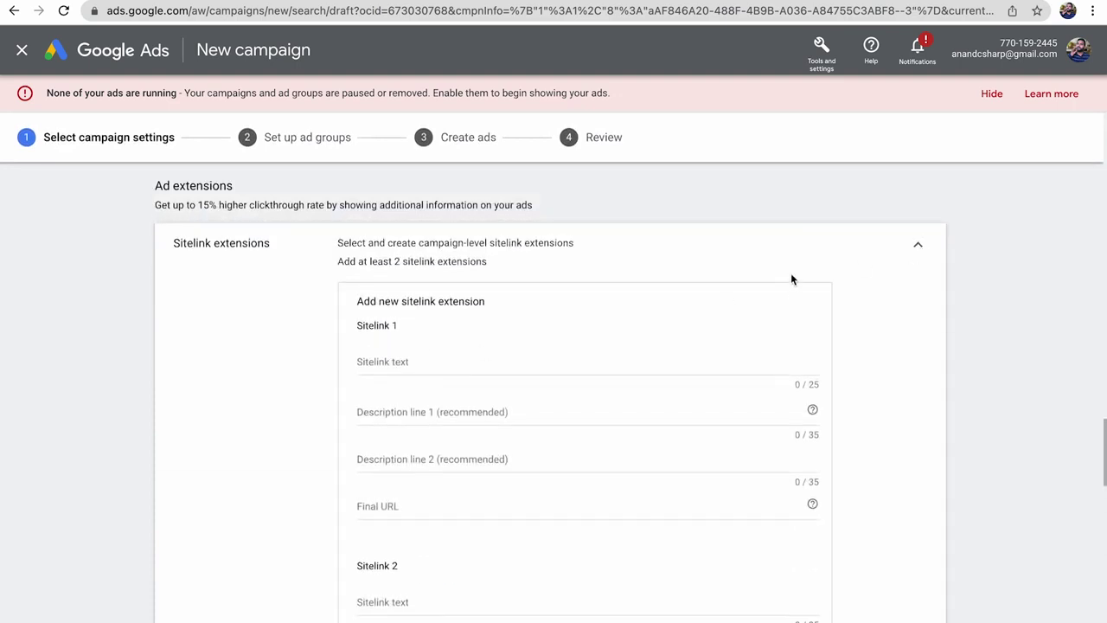
{"action": "left_click", "coordinate": [918, 246]}
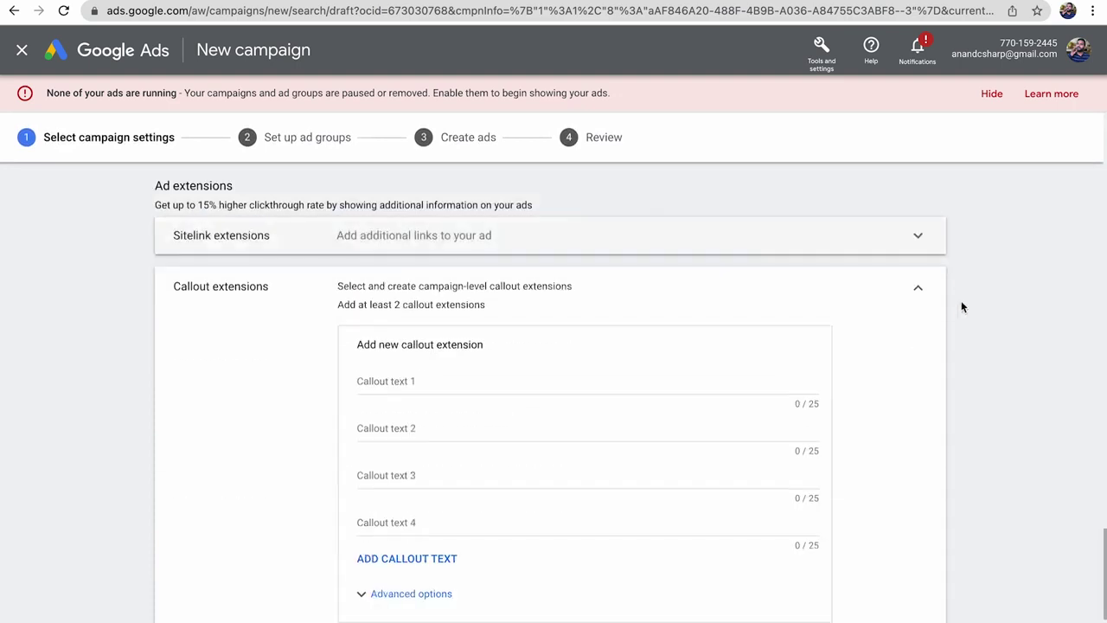
Step: Paste "Step By Step Plans" as callout text 1
{"action": "left_click", "coordinate": [411, 385]}
{"action": "key", "text": "ctrl+v"}
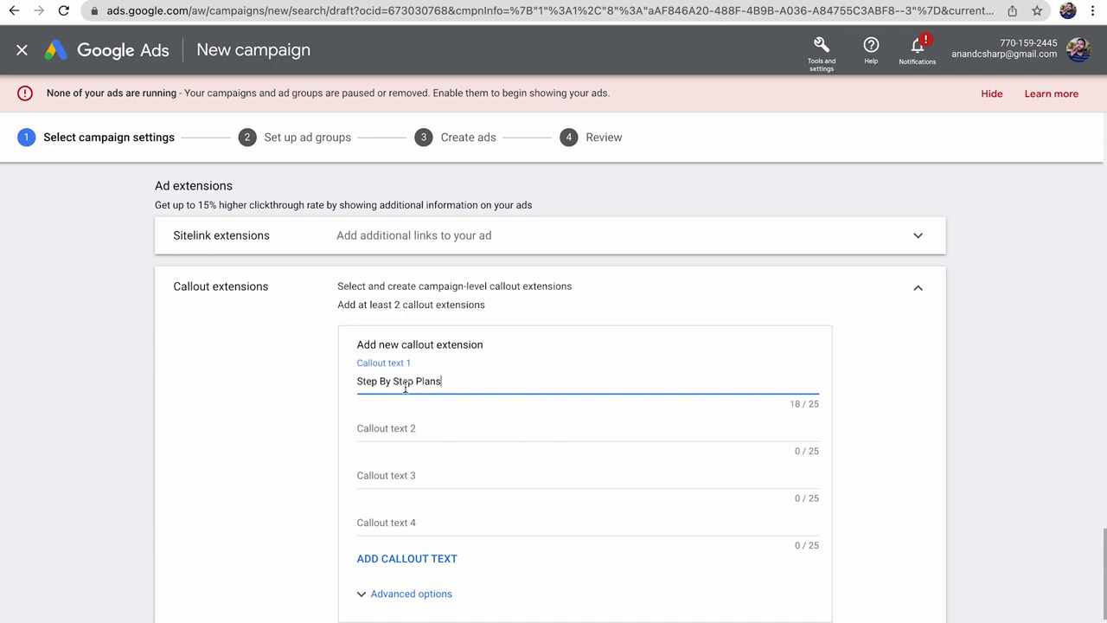
{"action": "left_click", "coordinate": [300, 414]}
{"action": "scroll", "coordinate": [300, 414], "scroll_direction": "down", "scroll_amount": 1}
{"action": "left_click_drag", "start_coordinate": [441, 288], "coordinate": [300, 280]}
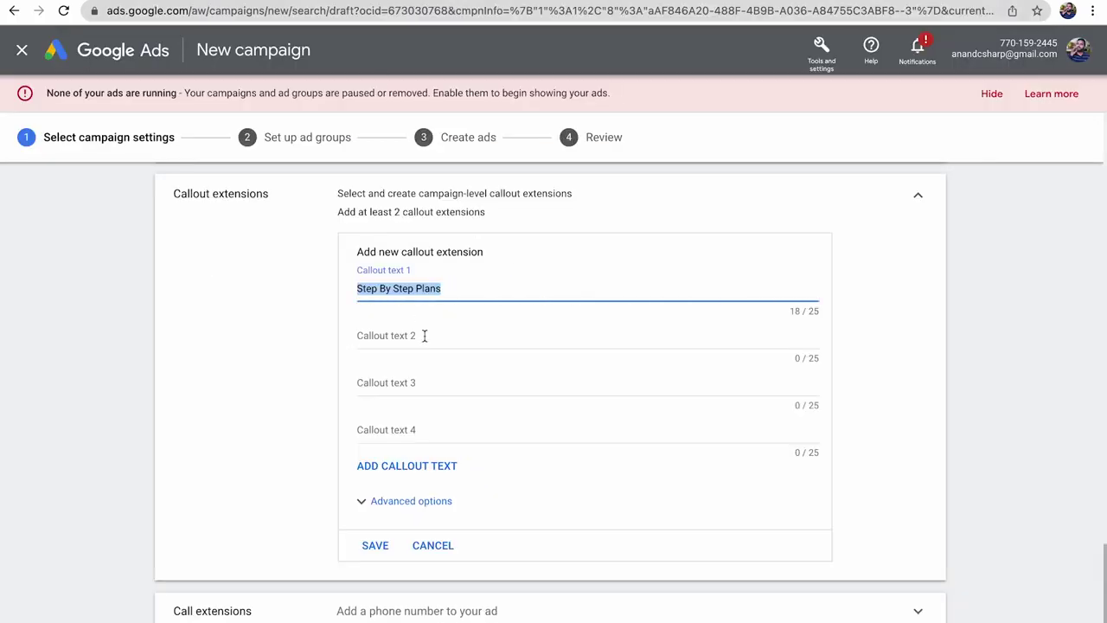
Step: Copy "60 Day Money Back" from the competing ad in the Bing results and paste it as callout text 2
{"action": "key", "text": "Right"}
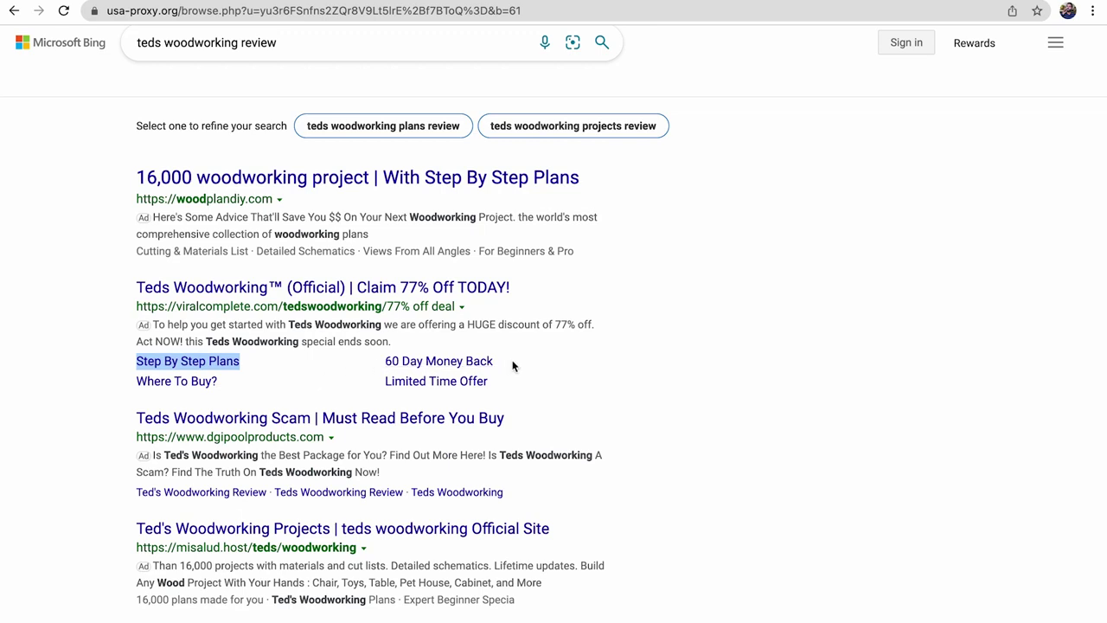
{"action": "left_click_drag", "start_coordinate": [514, 365], "coordinate": [383, 366]}
{"action": "key", "text": "ctrl+c"}
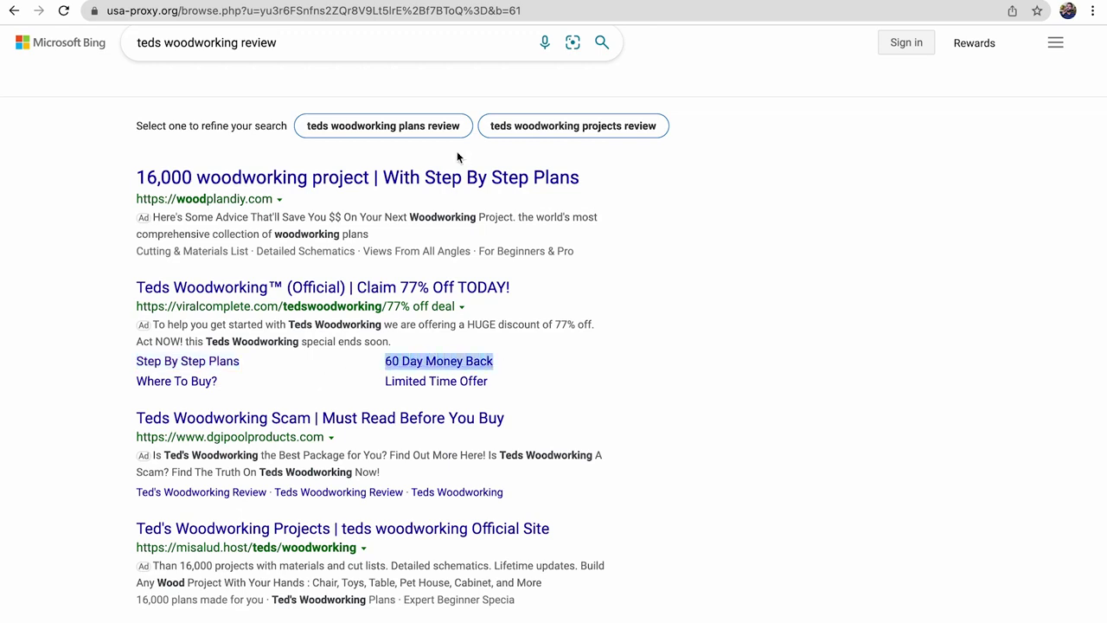
{"action": "left_click", "coordinate": [431, 0]}
{"action": "left_click", "coordinate": [410, 330]}
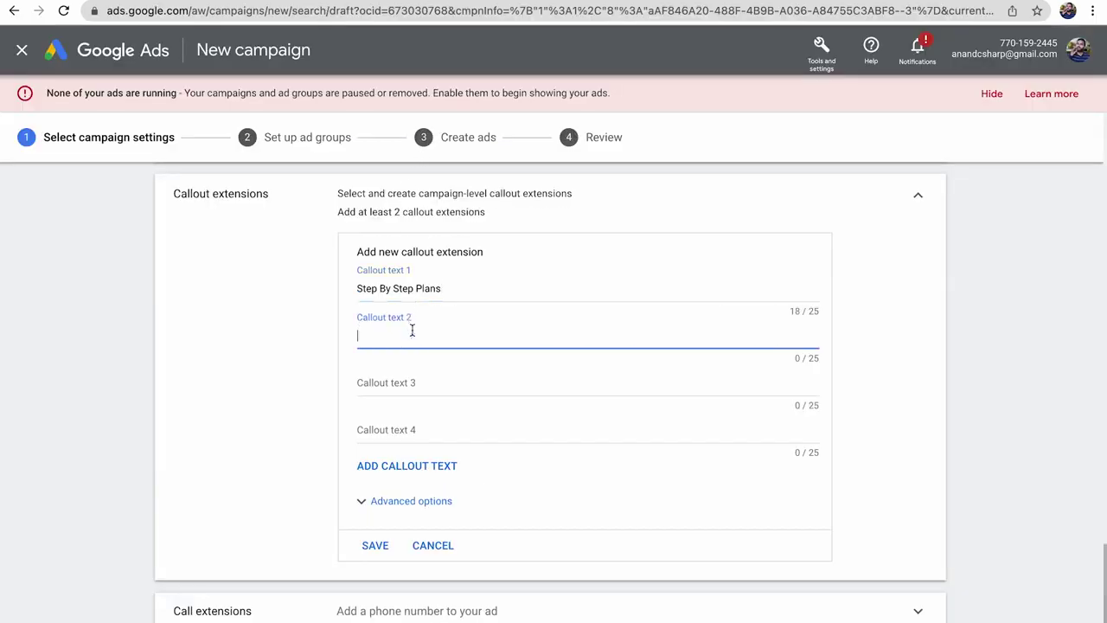
{"action": "key", "text": "ctrl+v"}
Step: Copy "Where To Buy?" from the competing ad in the Bing results and paste it as callout text 3
{"action": "left_click", "coordinate": [224, 1]}
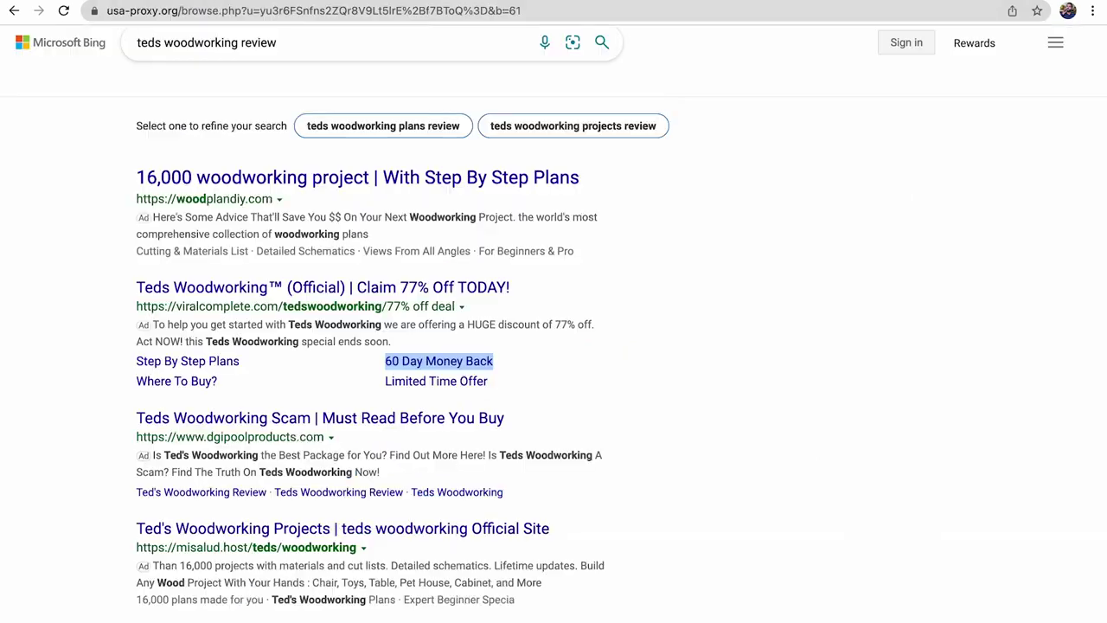
{"action": "left_click_drag", "start_coordinate": [136, 386], "coordinate": [229, 388]}
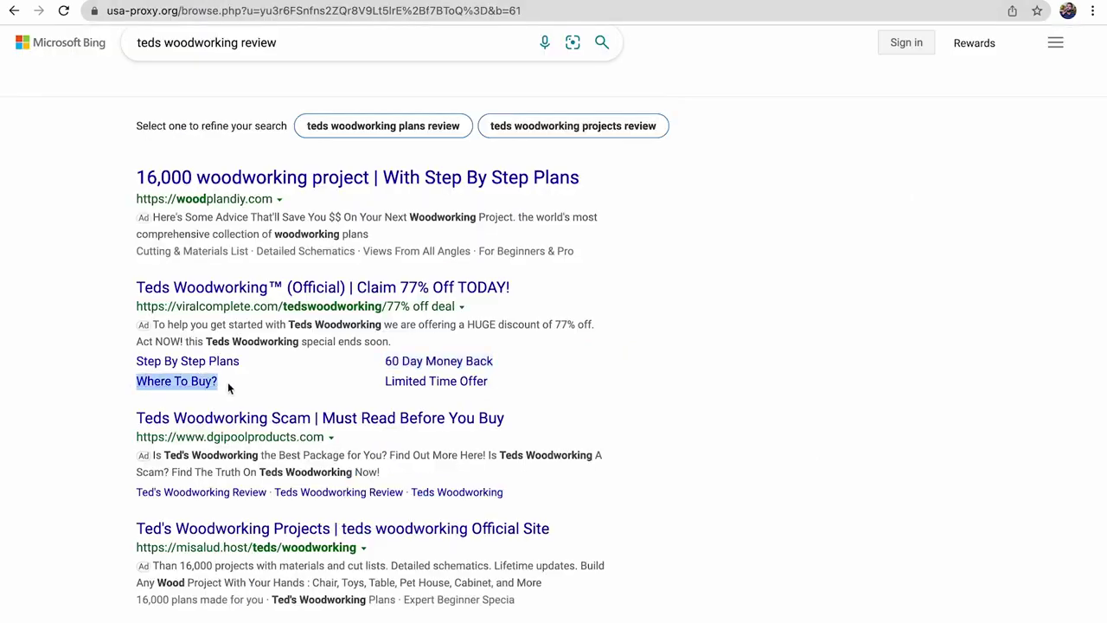
{"action": "left_click", "coordinate": [523, 2]}
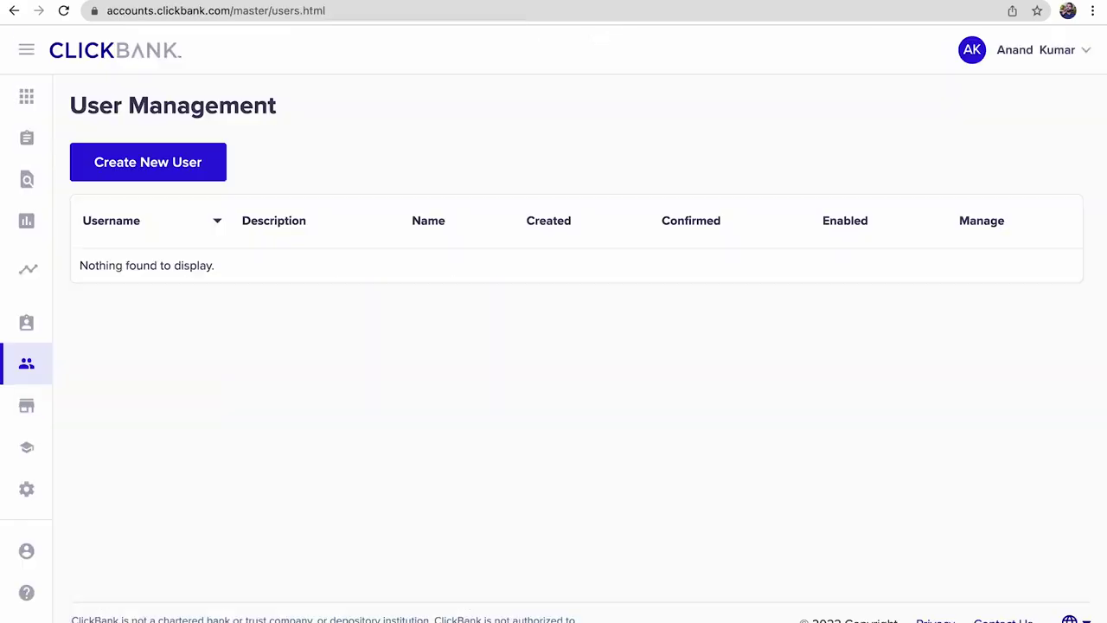
{"action": "left_click", "coordinate": [489, 2]}
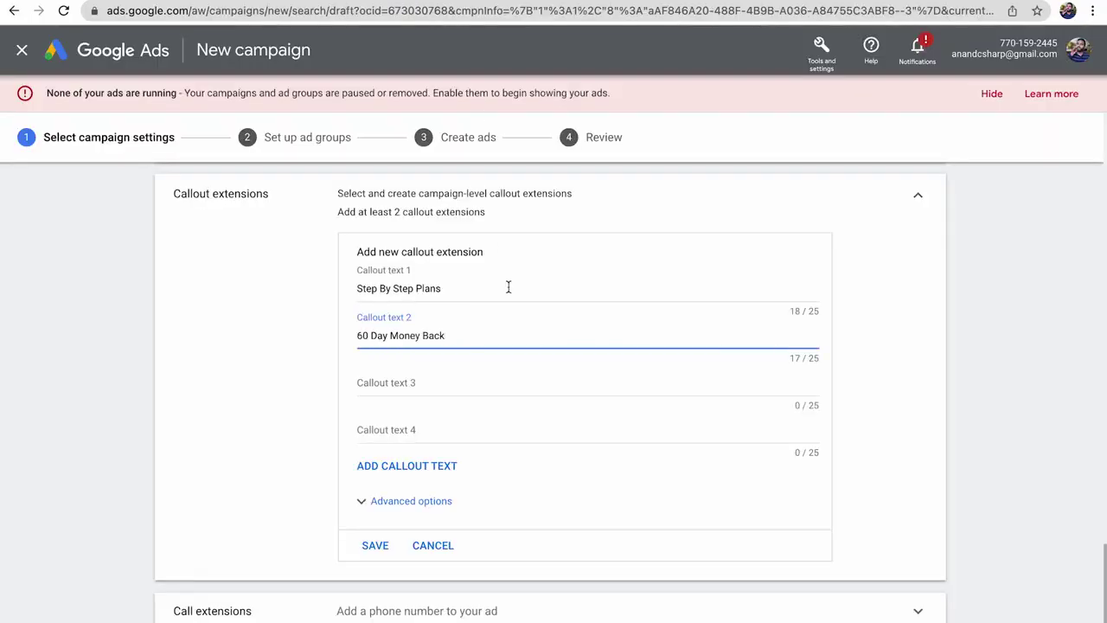
{"action": "left_click", "coordinate": [463, 382]}
{"action": "type", "text": "Where To Buy?"}
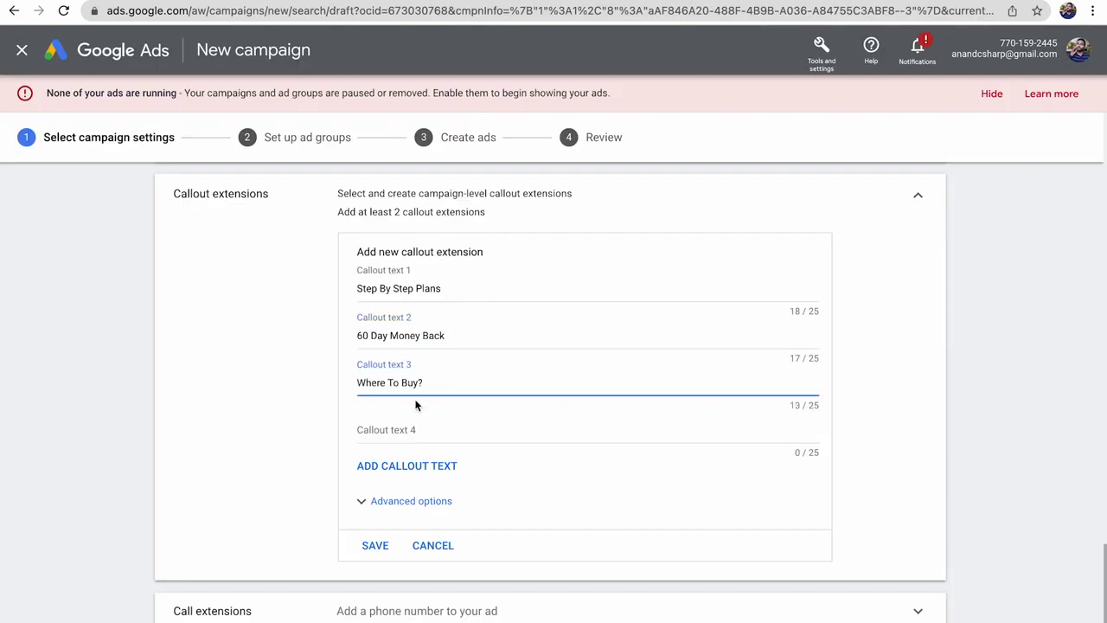
Step: Copy "Limited Time Offer" from the competing ad in the Bing results, paste it as callout text 4, and save the callout extensions
{"action": "left_click", "coordinate": [425, 425]}
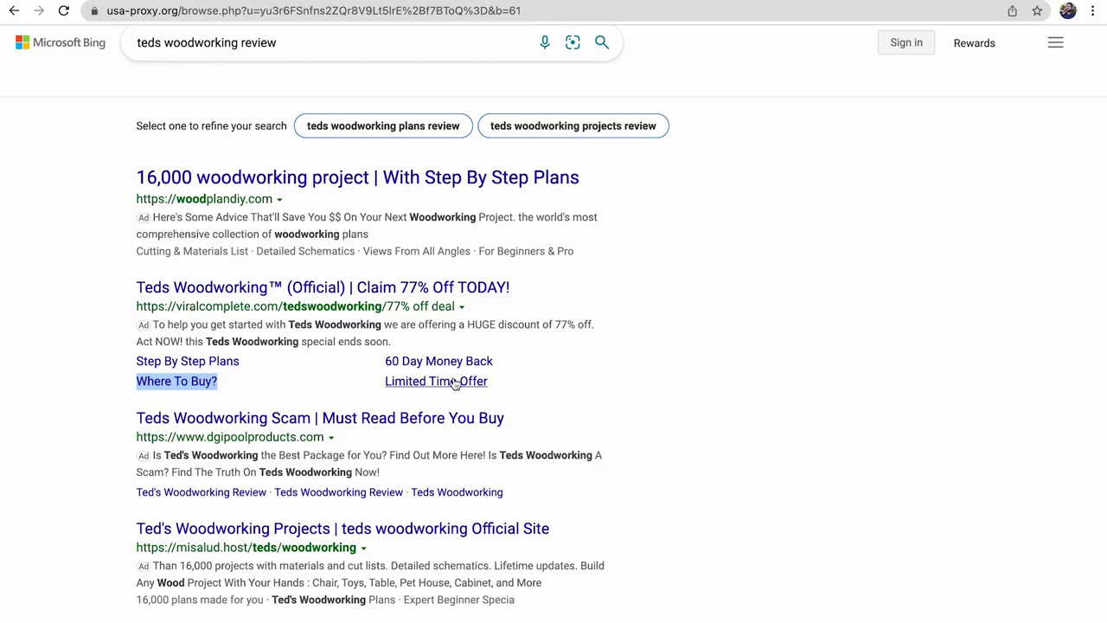
{"action": "left_click_drag", "start_coordinate": [500, 385], "coordinate": [386, 386]}
{"action": "key", "text": "ctrl+c"}
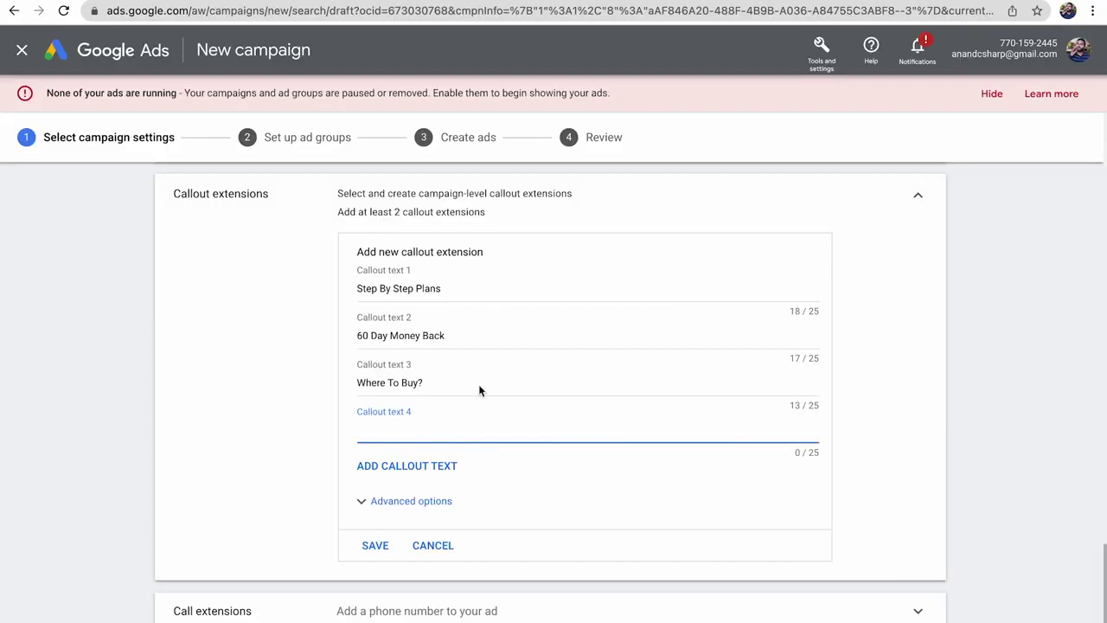
{"action": "left_click", "coordinate": [465, 421]}
{"action": "key", "text": "ctrl+v"}
{"action": "left_click", "coordinate": [362, 545]}
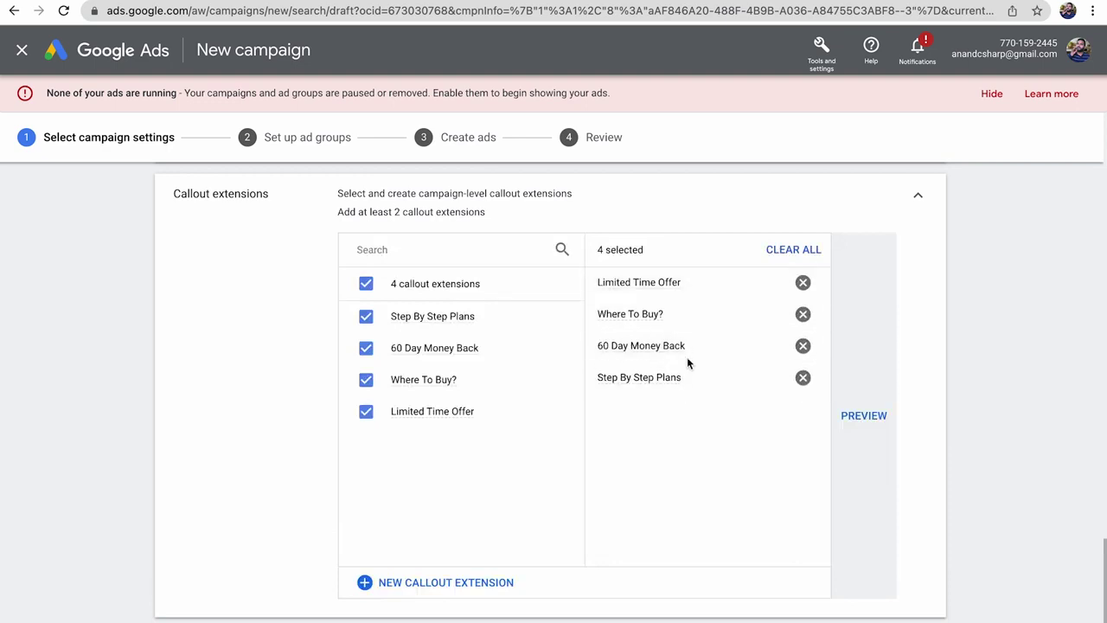
Step: Preview the callout extensions in the mobile and desktop ad layouts, and close the preview
{"action": "left_click", "coordinate": [864, 420]}
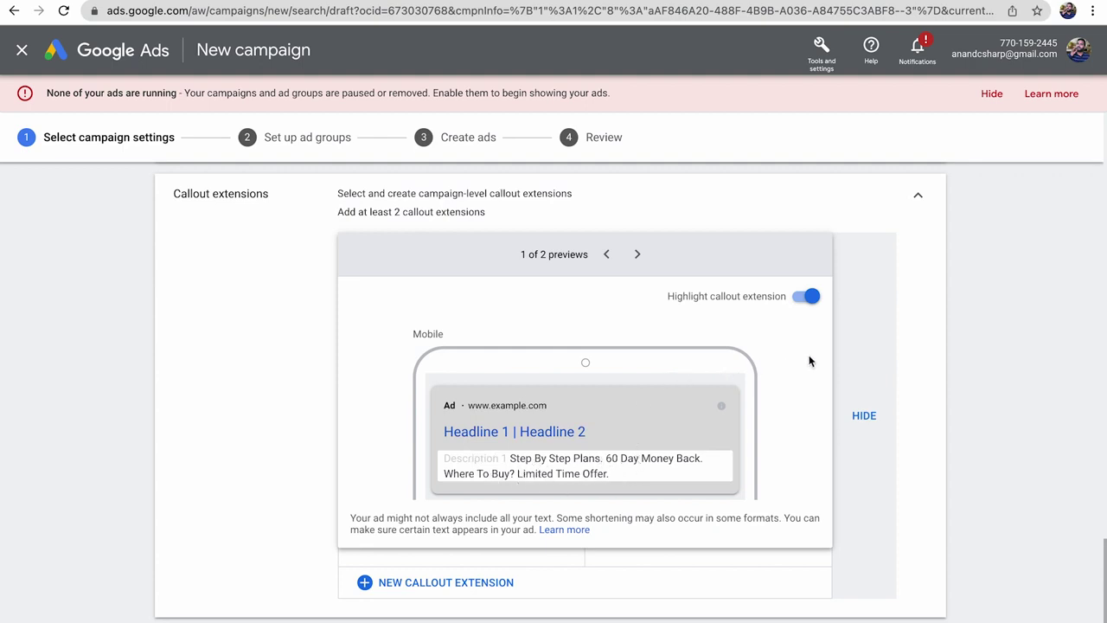
{"action": "left_click", "coordinate": [638, 254]}
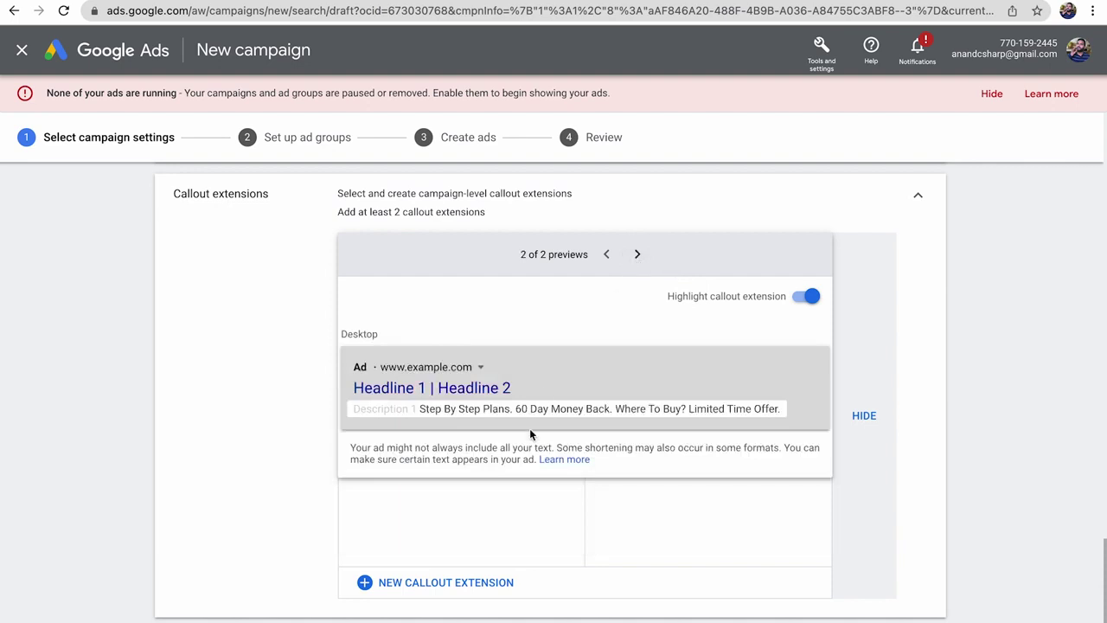
{"action": "left_click_drag", "start_coordinate": [421, 410], "coordinate": [768, 418]}
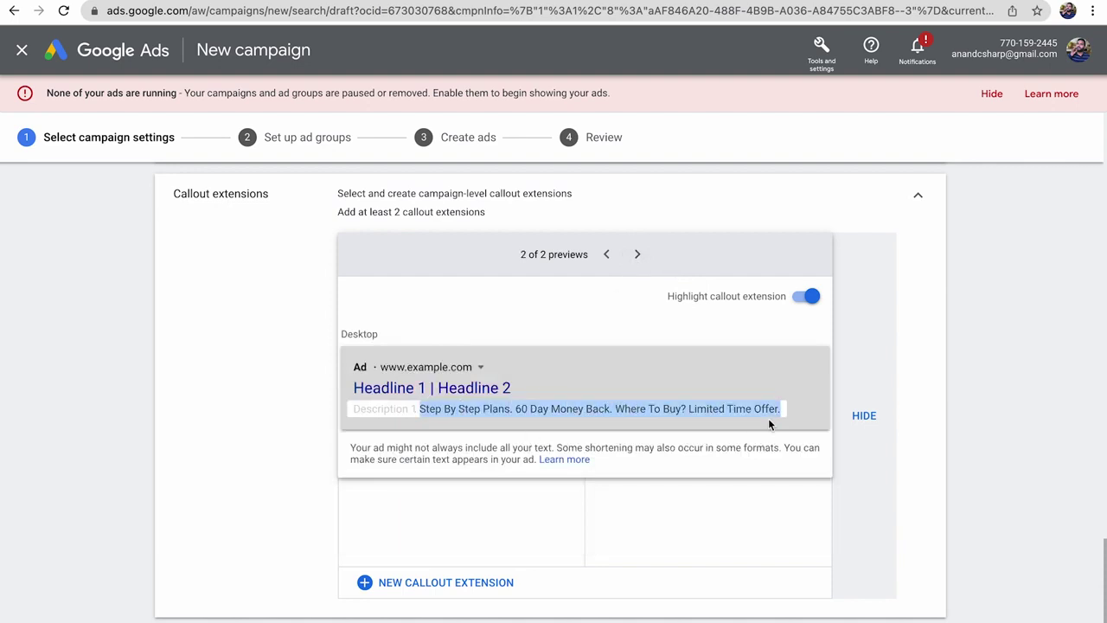
{"action": "left_click", "coordinate": [768, 418]}
{"action": "left_click", "coordinate": [887, 292]}
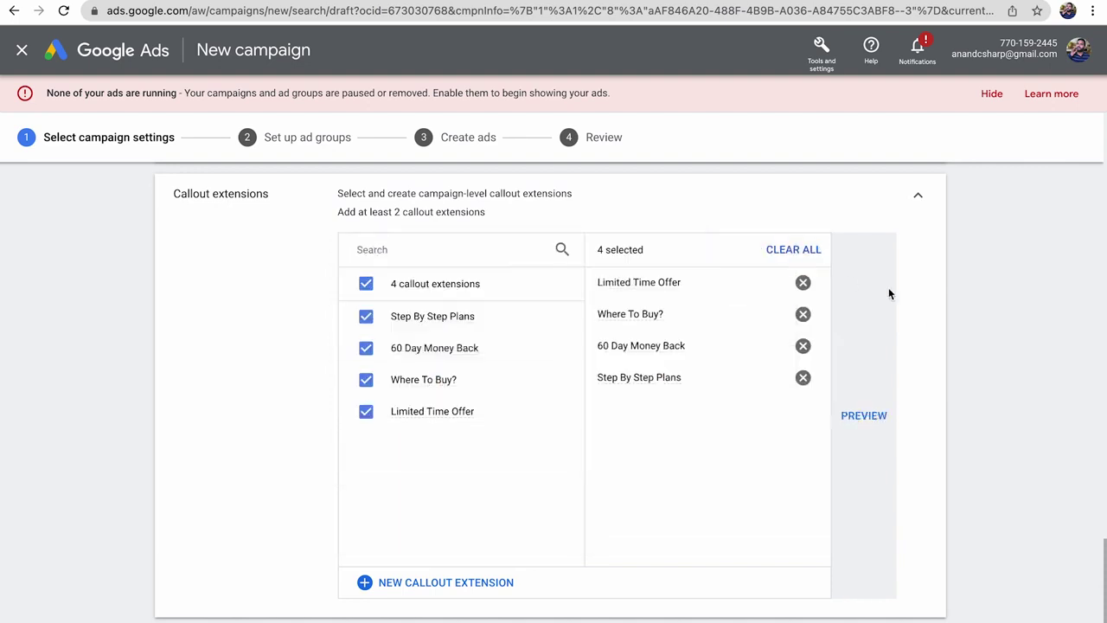
Step: Collapse the empty sitelink extensions form above the callout extensions
{"action": "scroll", "coordinate": [889, 294], "scroll_direction": "up", "scroll_amount": 3}
{"action": "left_click", "coordinate": [530, 400]}
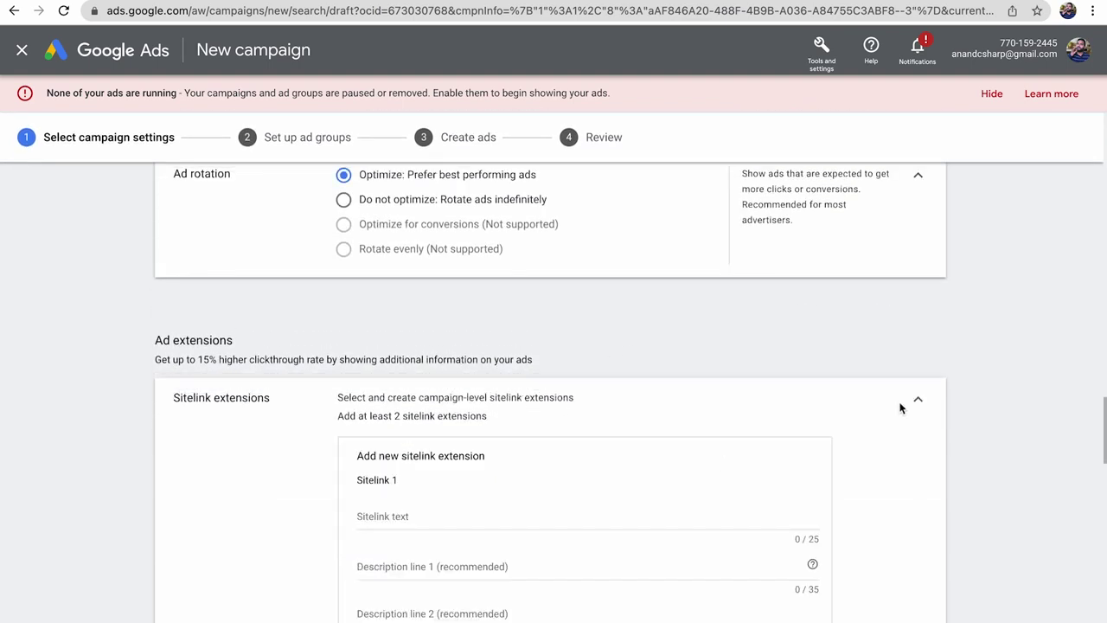
{"action": "left_click", "coordinate": [918, 401]}
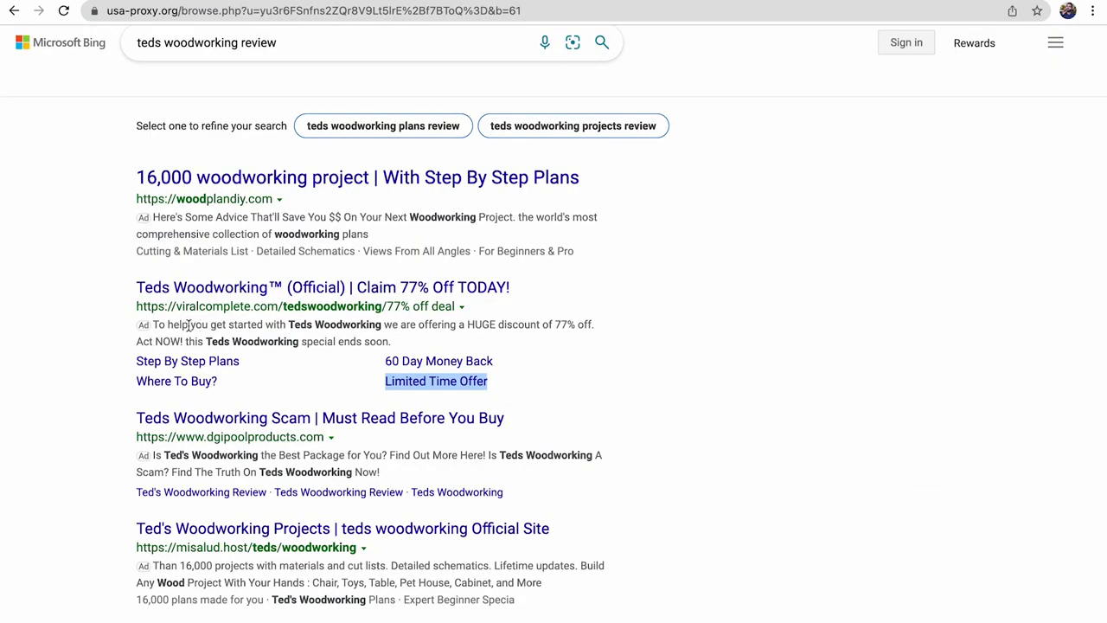
Step: Examine the full "Teds Woodworking (Official)" ad with its callouts in the Bing results, and return to the campaign draft
{"action": "left_click", "coordinate": [188, 325]}
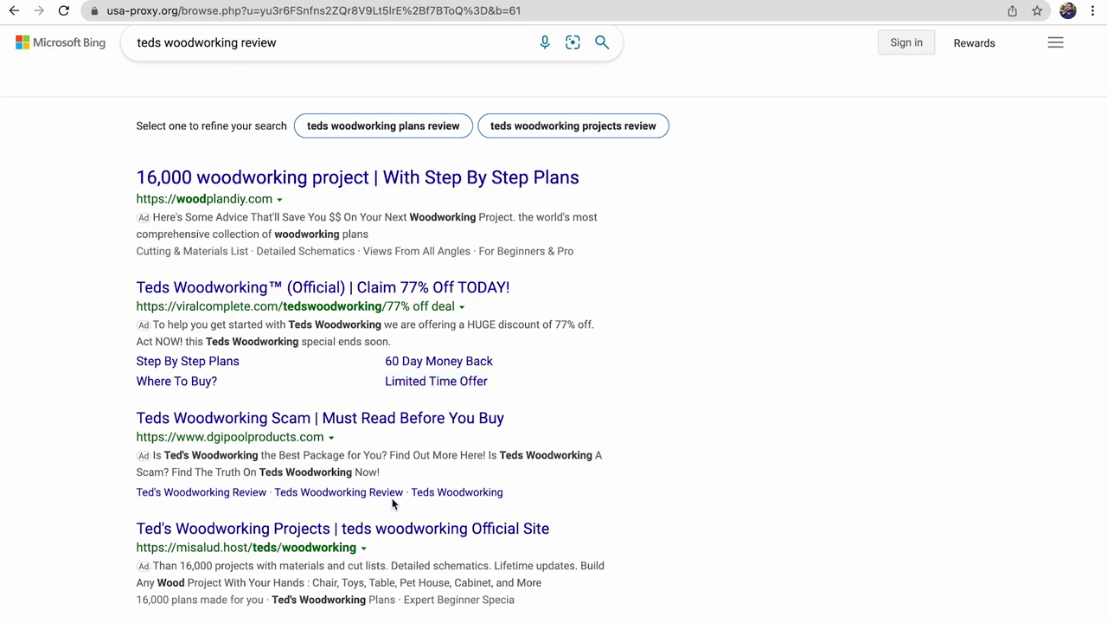
{"action": "left_click_drag", "start_coordinate": [126, 294], "coordinate": [302, 398]}
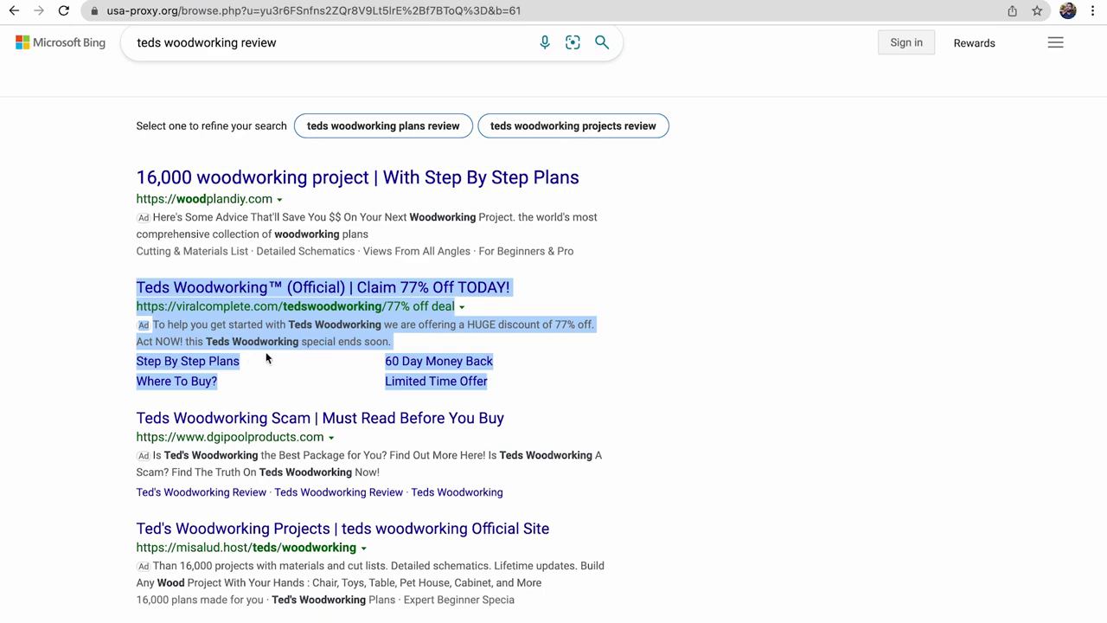
{"action": "left_click", "coordinate": [436, 3]}
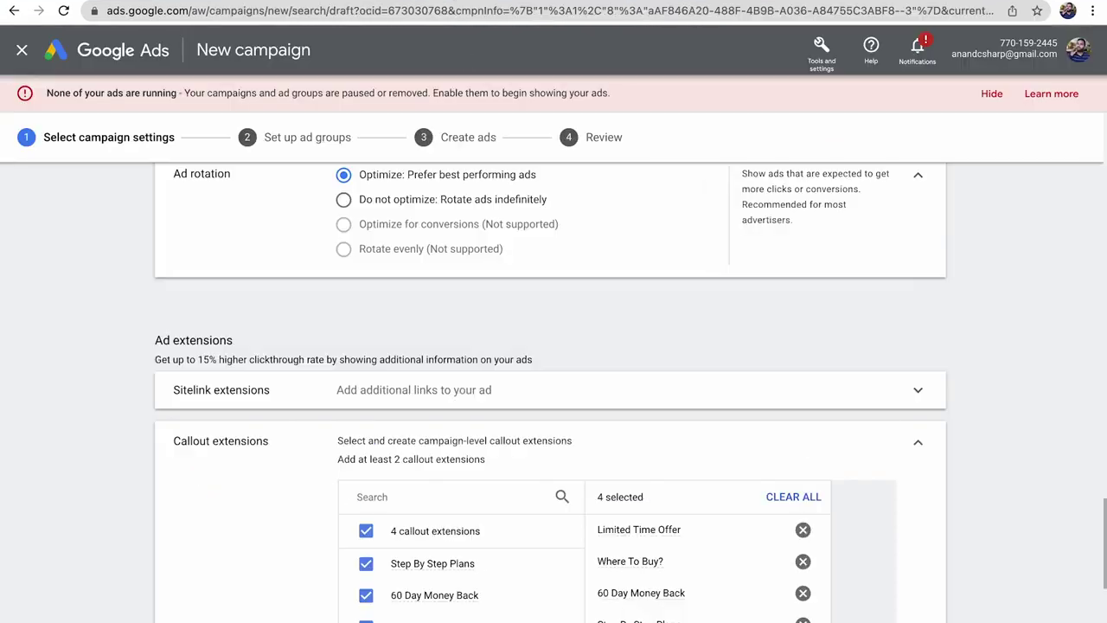
Step: Set the start time of the second ad schedule row to 00:15 and try to save the campaign settings
{"action": "scroll", "coordinate": [703, 325], "scroll_direction": "down", "scroll_amount": 5}
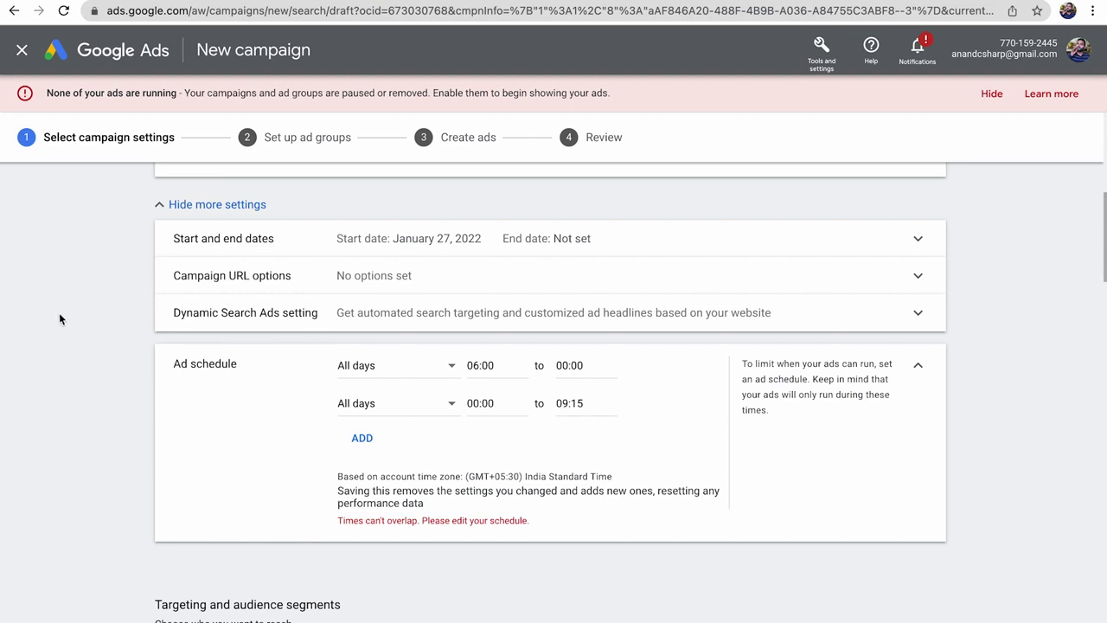
{"action": "left_click_drag", "start_coordinate": [344, 525], "coordinate": [547, 536]}
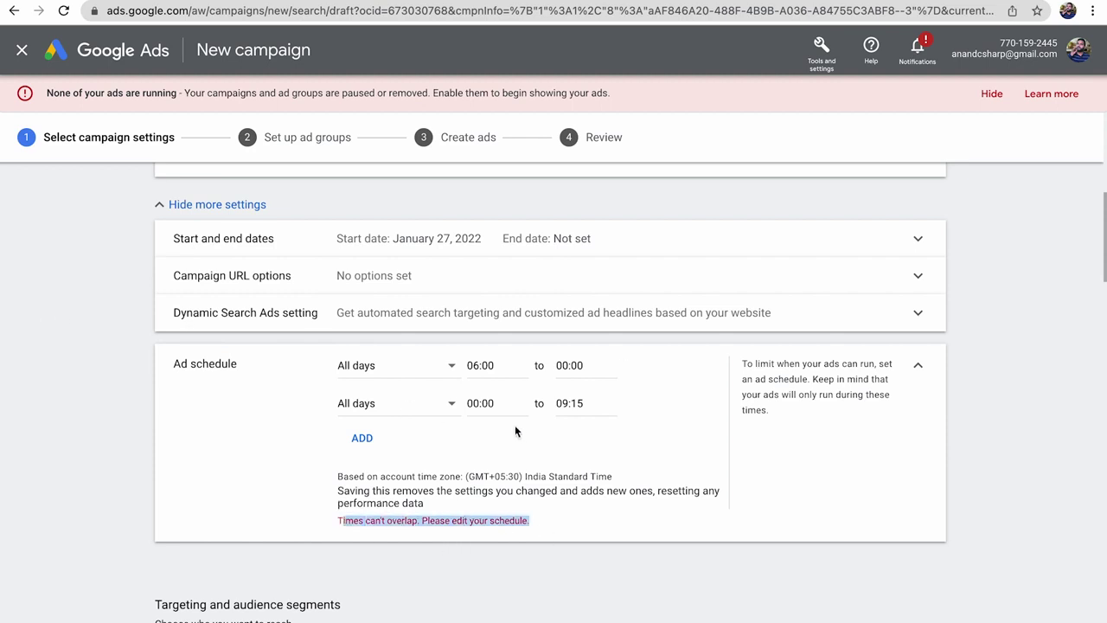
{"action": "left_click", "coordinate": [489, 403]}
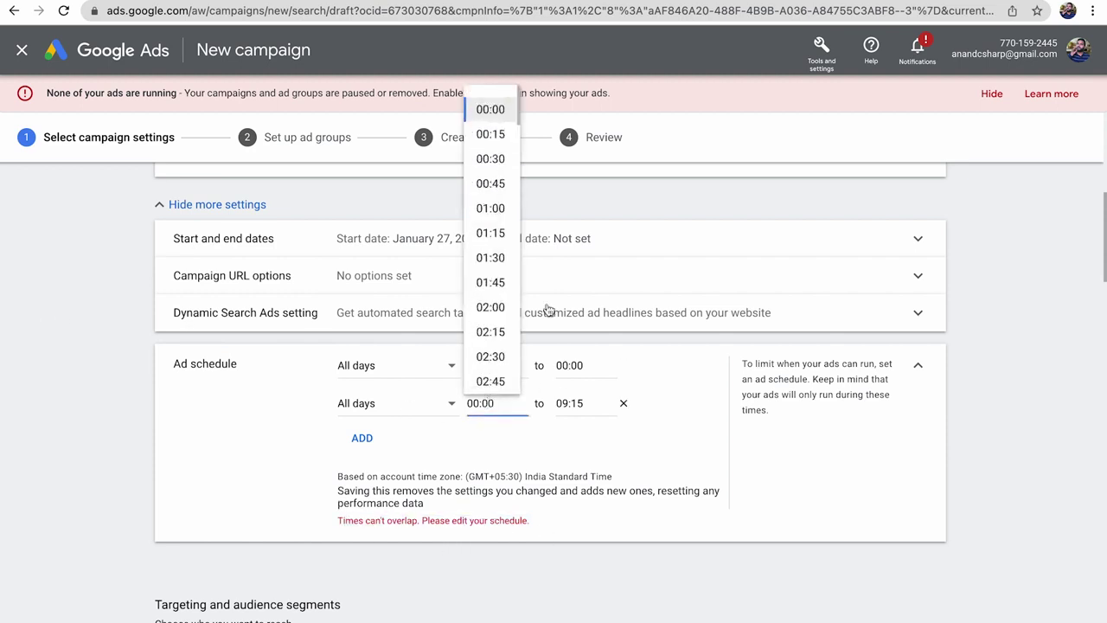
{"action": "left_click", "coordinate": [490, 134]}
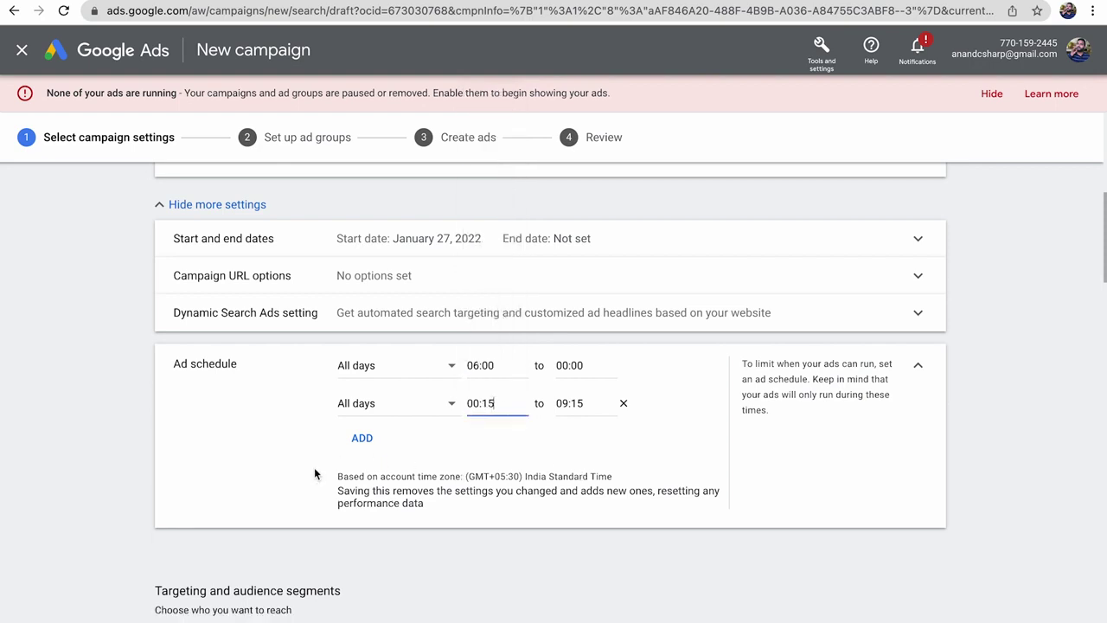
{"action": "left_click", "coordinate": [266, 476]}
{"action": "scroll", "coordinate": [266, 476], "scroll_direction": "down", "scroll_amount": 4}
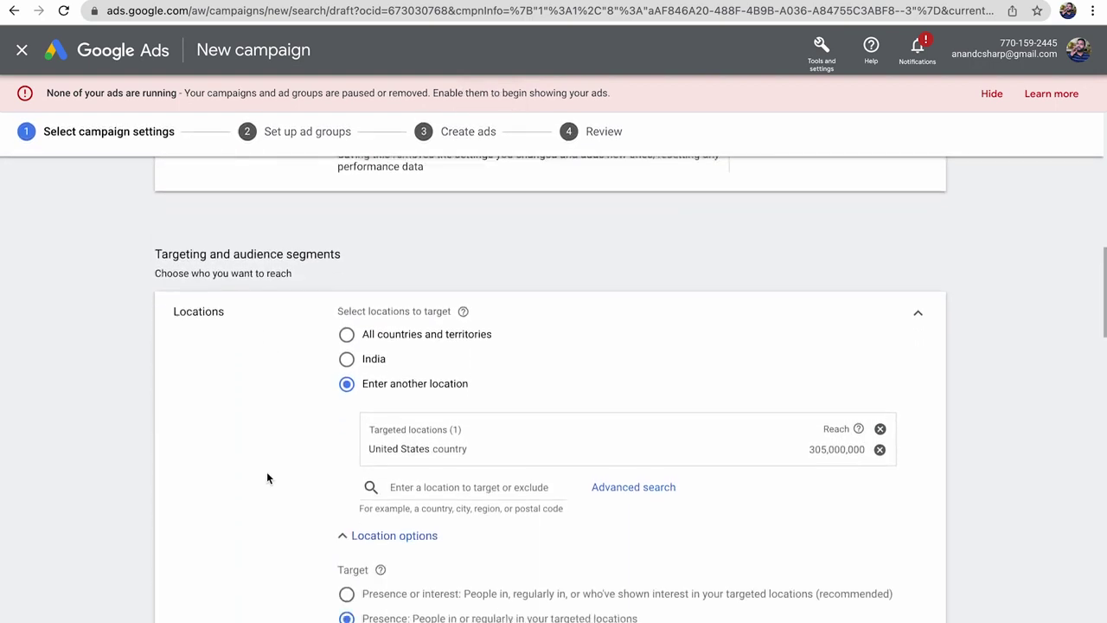
{"action": "scroll", "coordinate": [266, 473], "scroll_direction": "down", "scroll_amount": 8}
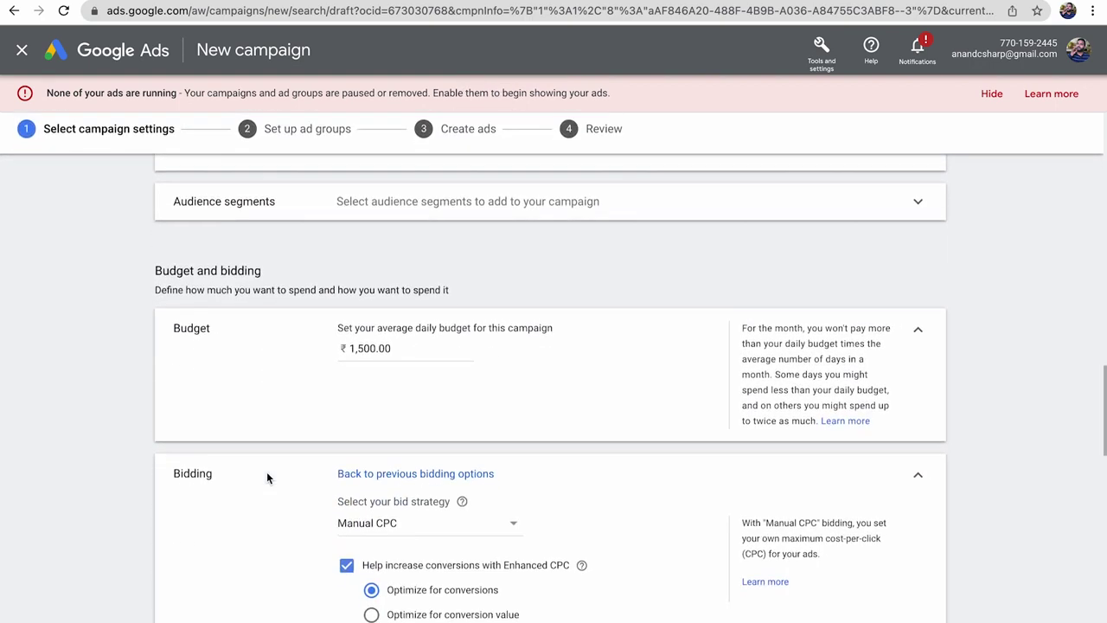
{"action": "scroll", "coordinate": [267, 475], "scroll_direction": "down", "scroll_amount": 8}
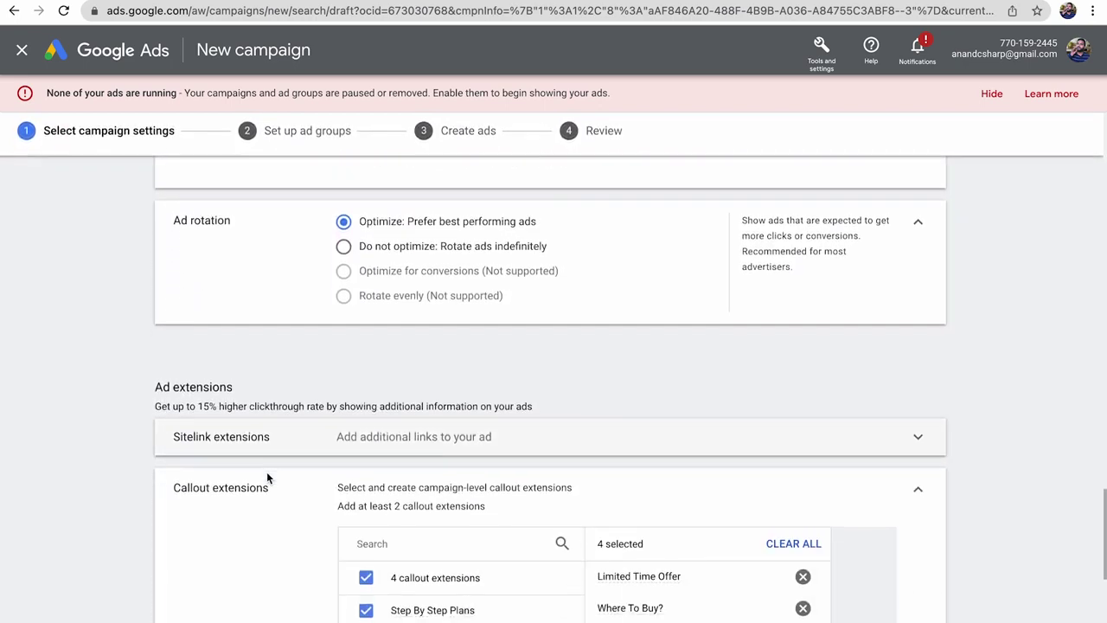
{"action": "scroll", "coordinate": [266, 479], "scroll_direction": "down", "scroll_amount": 6}
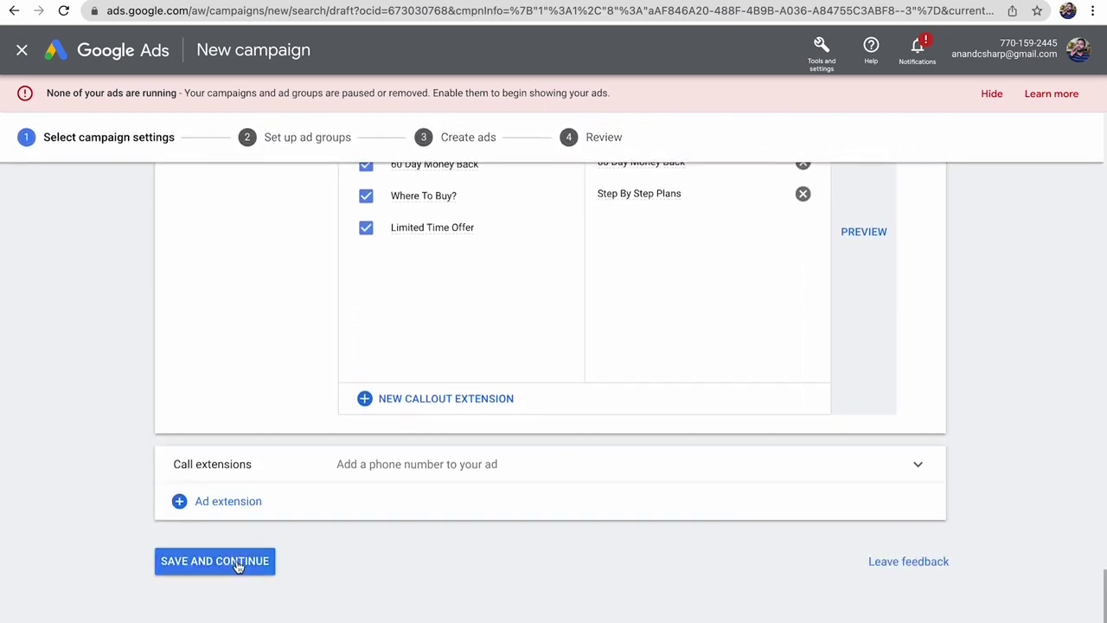
{"action": "left_click", "coordinate": [216, 561]}
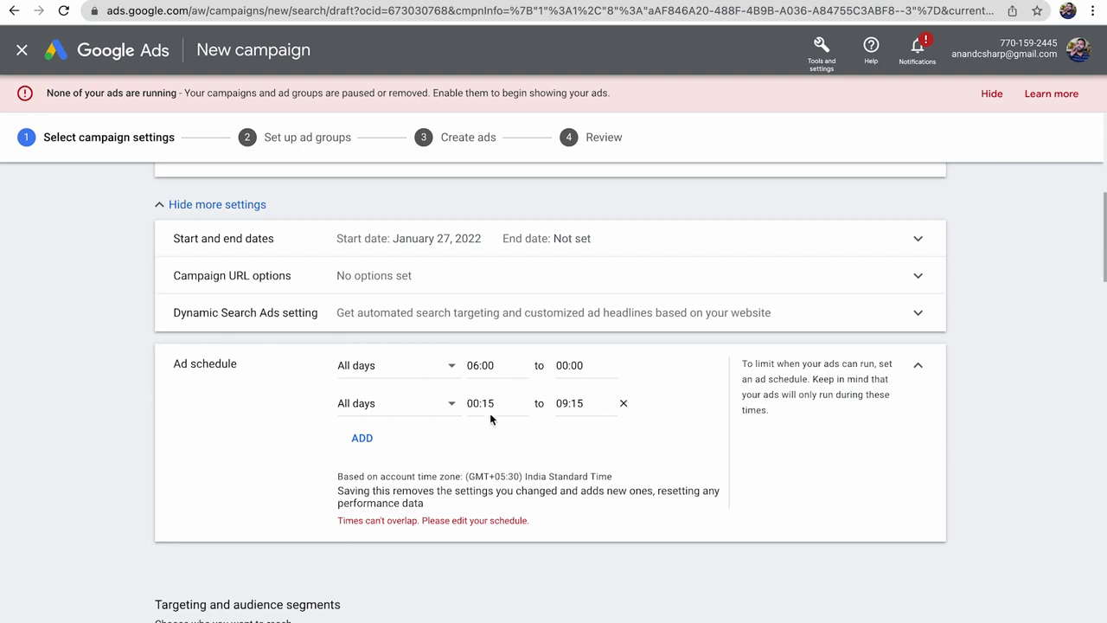
Step: Set the start time of the first ad schedule row to 18:00
{"action": "left_click", "coordinate": [584, 403]}
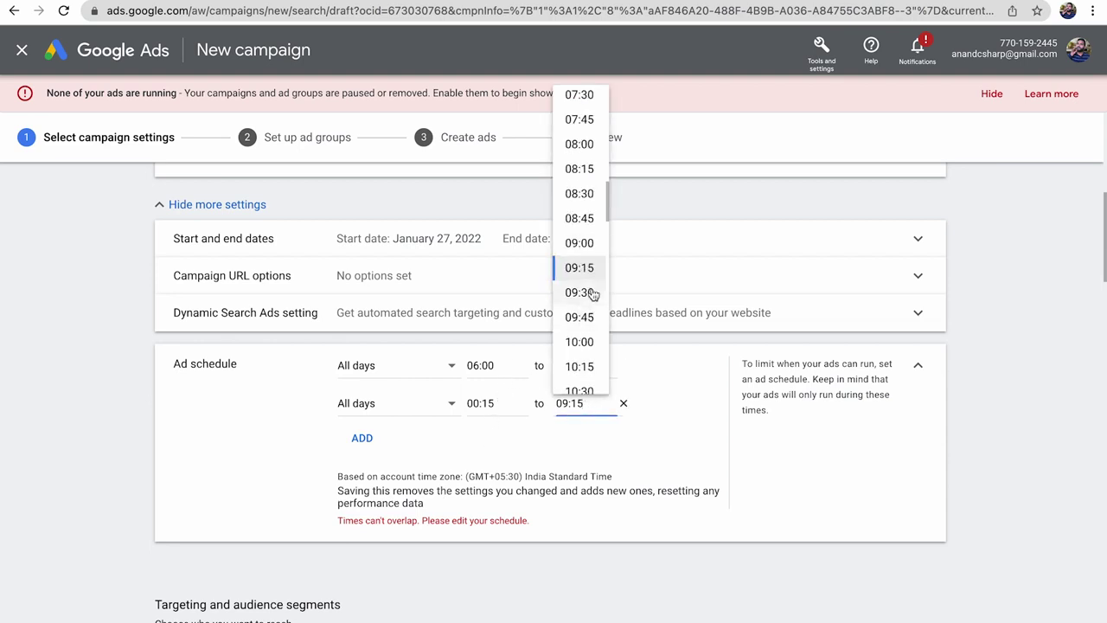
{"action": "left_click", "coordinate": [492, 362]}
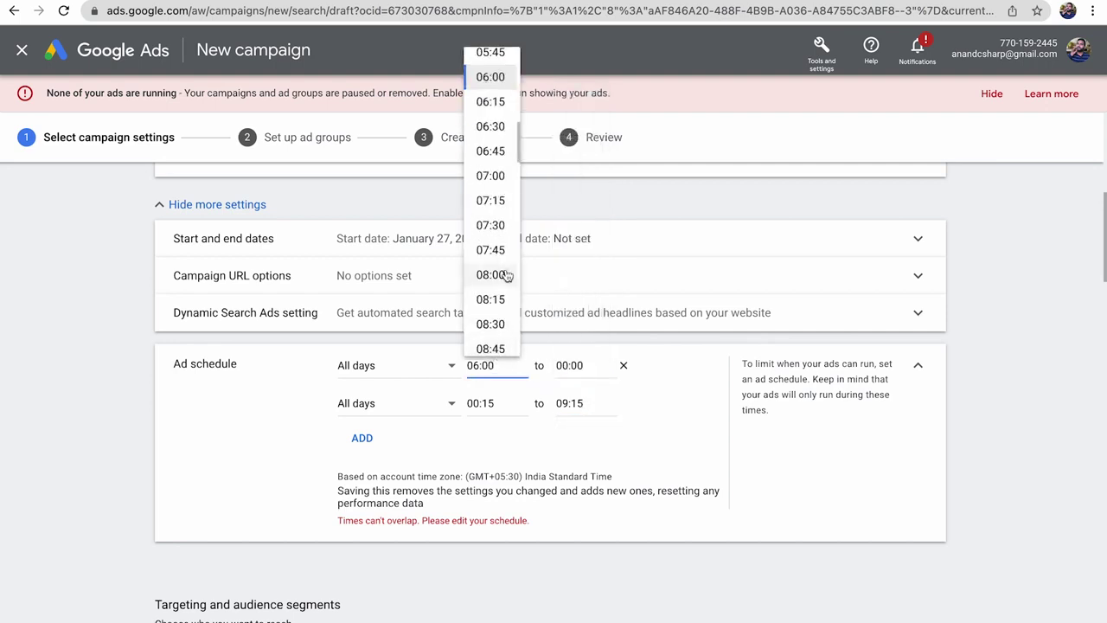
{"action": "left_click_drag", "start_coordinate": [519, 153], "coordinate": [520, 283]}
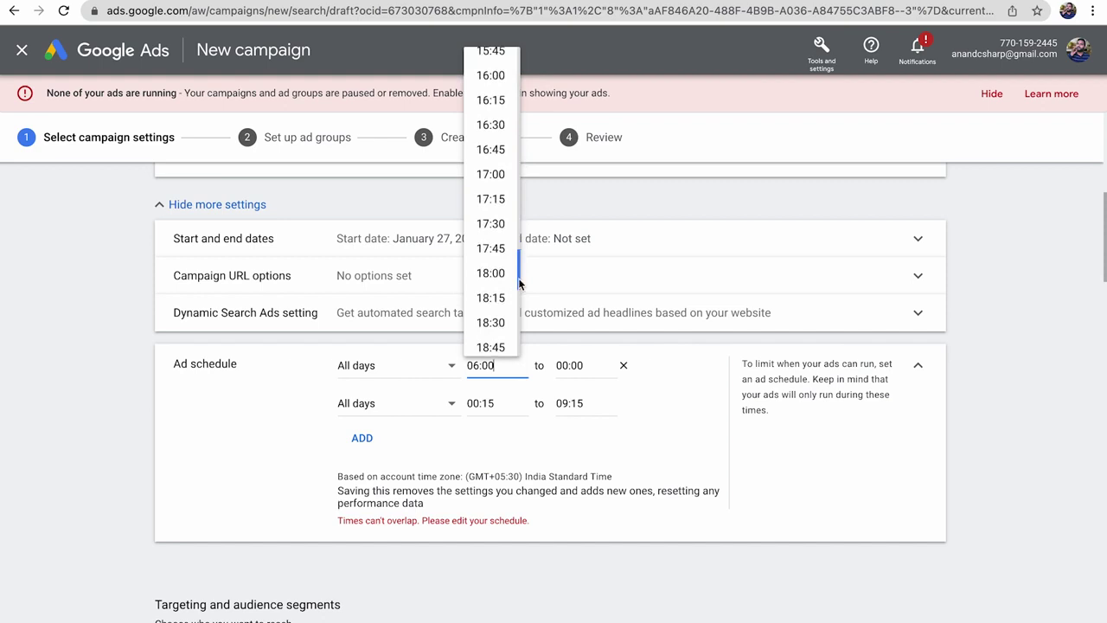
{"action": "left_click", "coordinate": [491, 273]}
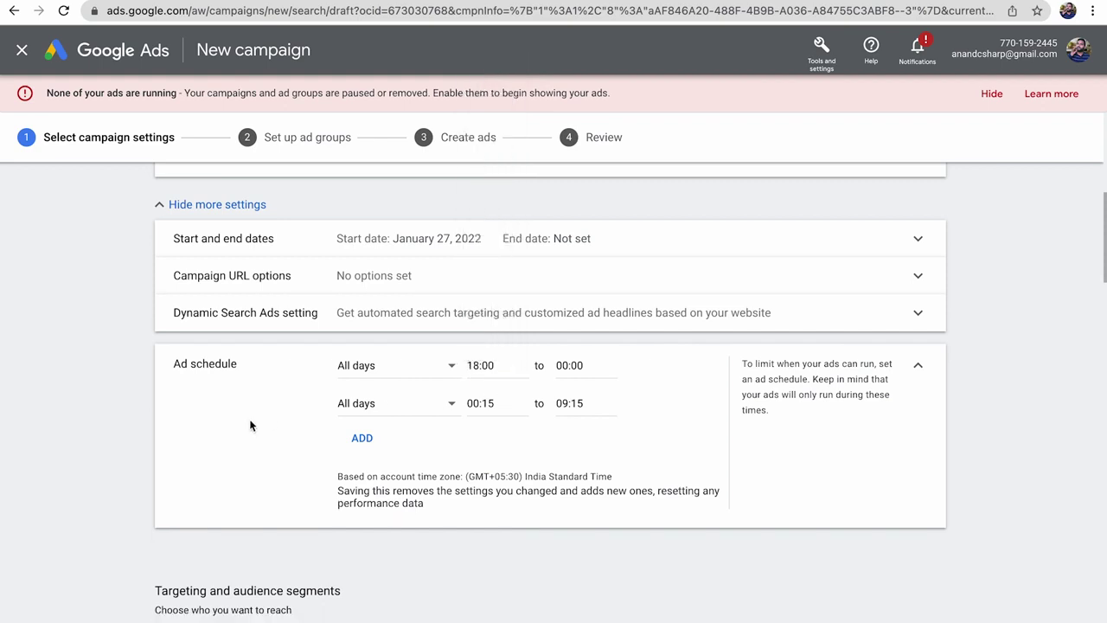
Step: Set the start time of the second ad schedule row to 00:00
{"action": "left_click", "coordinate": [499, 403]}
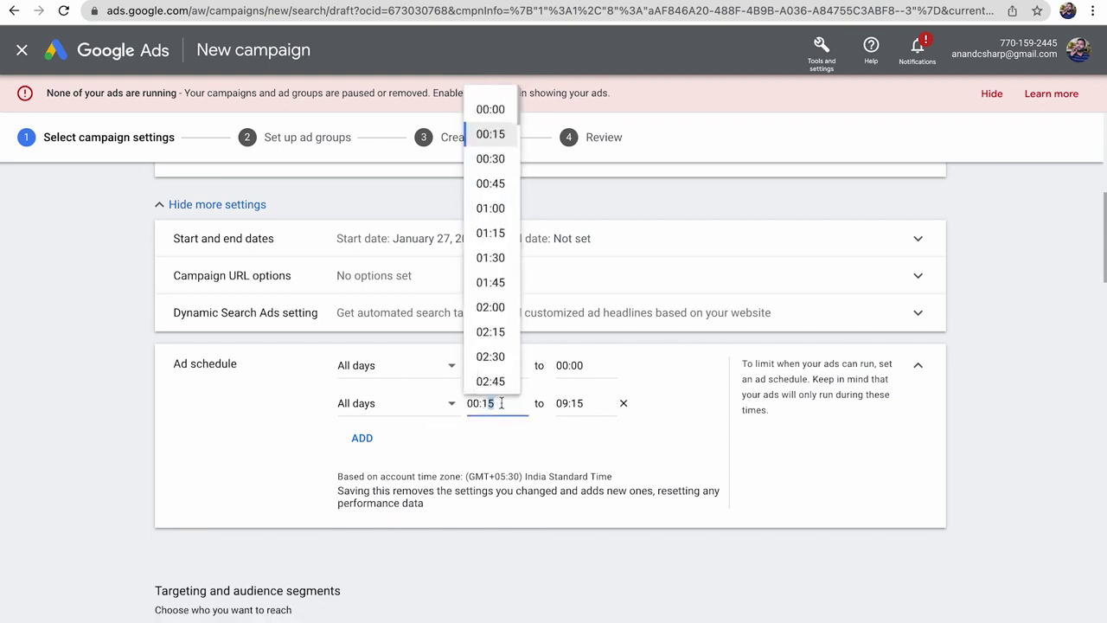
{"action": "key", "text": "BackSpace"}
{"action": "key", "text": "BackSpace"}
{"action": "key", "text": "BackSpace"}
{"action": "type", "text": ":00"}
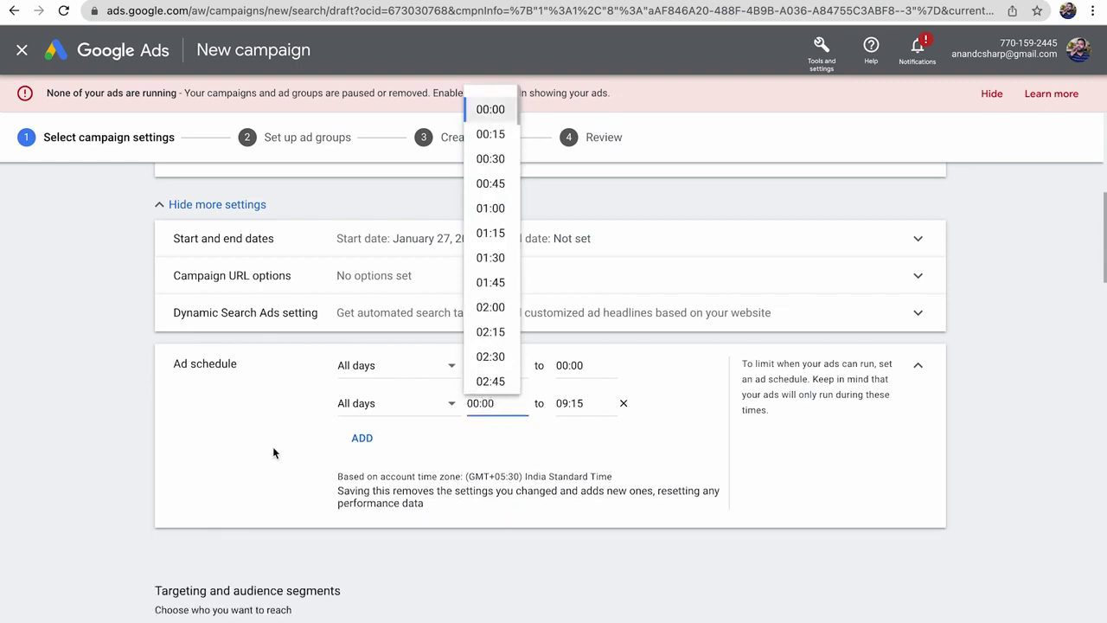
{"action": "left_click", "coordinate": [212, 454]}
Step: Save the campaign settings and continue to the ad group setup
{"action": "scroll", "coordinate": [212, 454], "scroll_direction": "down", "scroll_amount": 4}
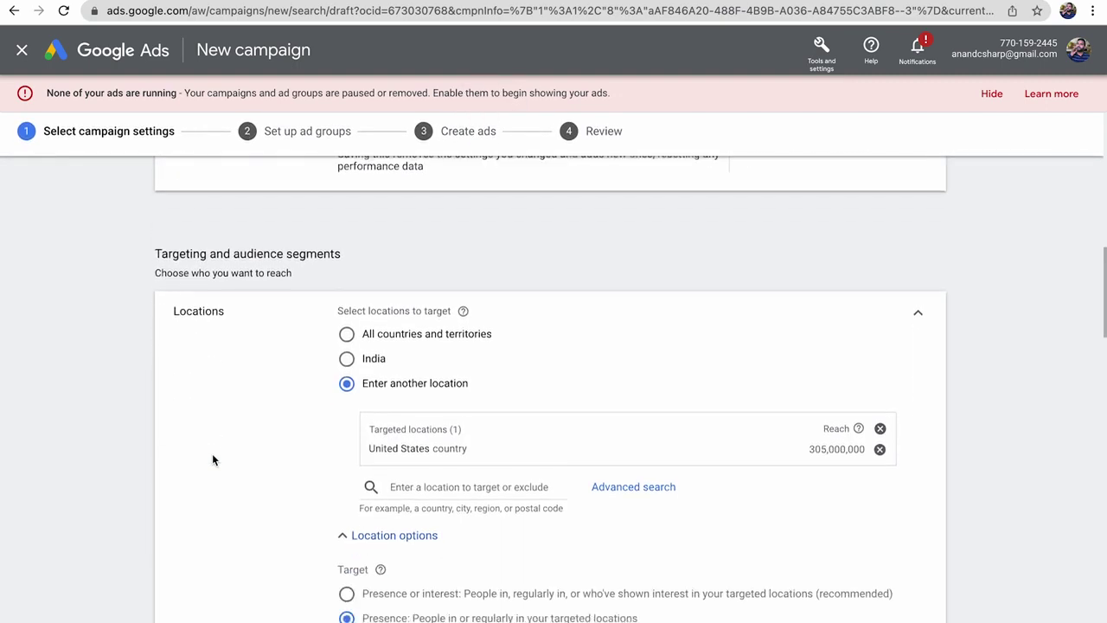
{"action": "scroll", "coordinate": [212, 453], "scroll_direction": "down", "scroll_amount": 9}
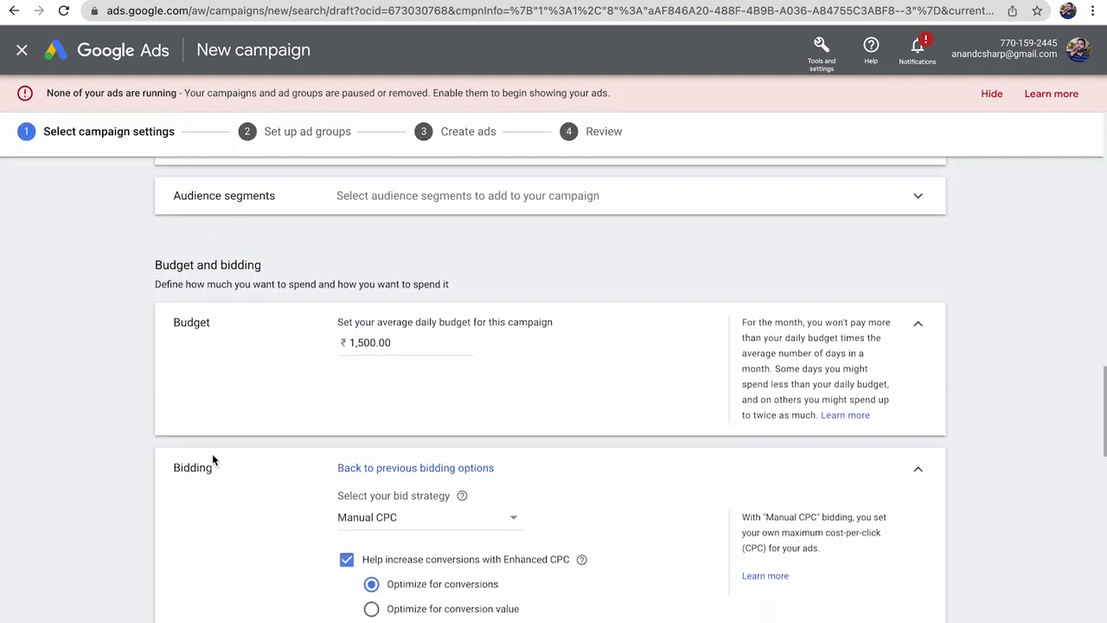
{"action": "scroll", "coordinate": [212, 459], "scroll_direction": "down", "scroll_amount": 8}
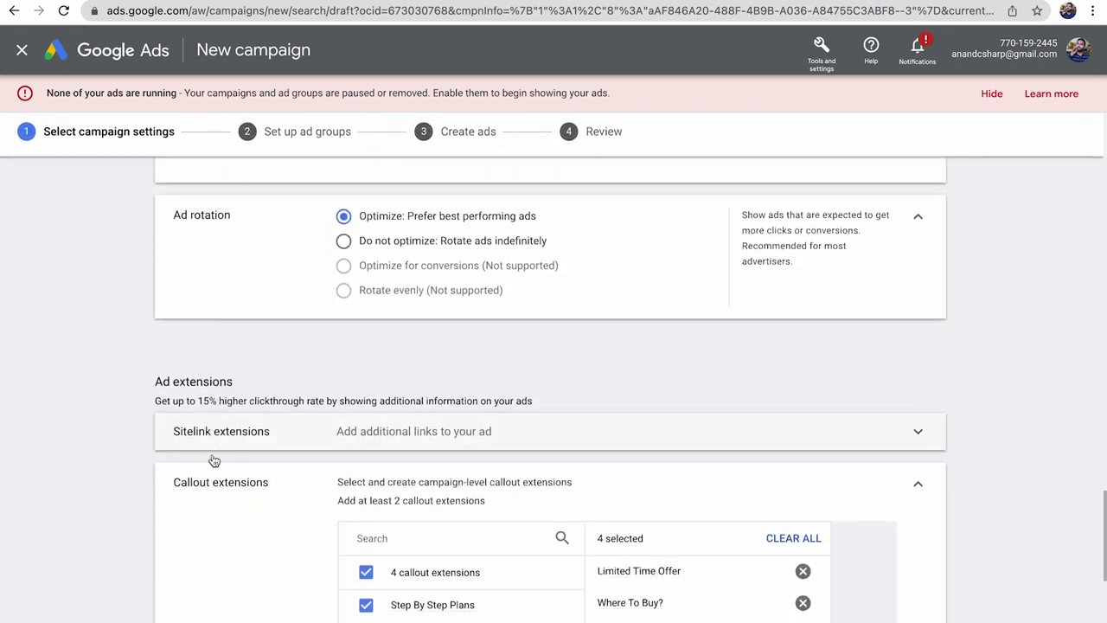
{"action": "scroll", "coordinate": [214, 460], "scroll_direction": "down", "scroll_amount": 8}
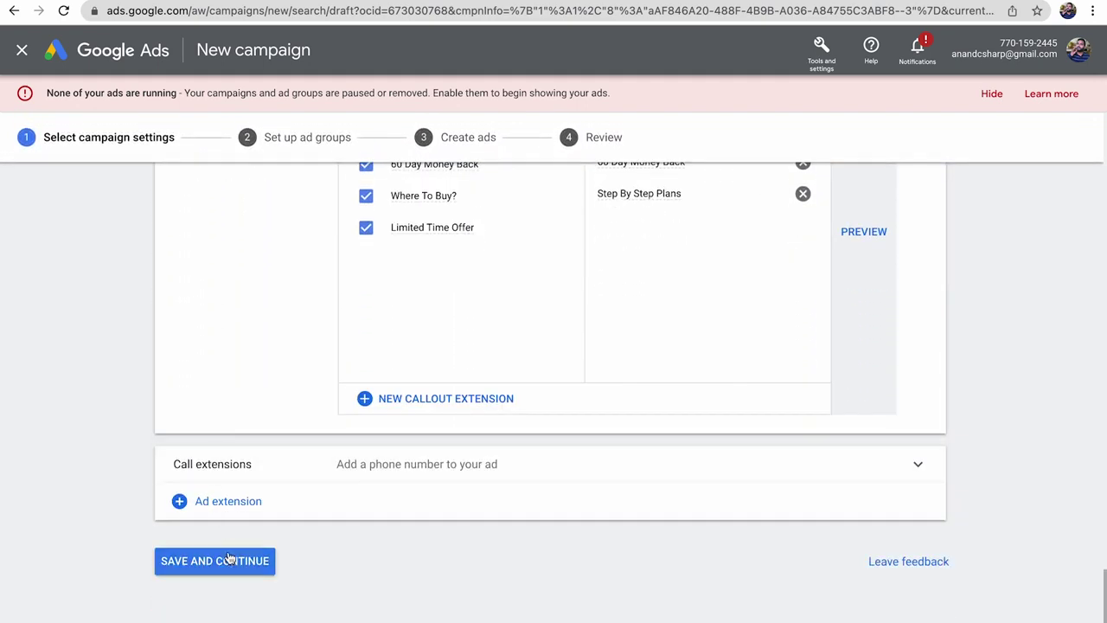
{"action": "left_click", "coordinate": [229, 558]}
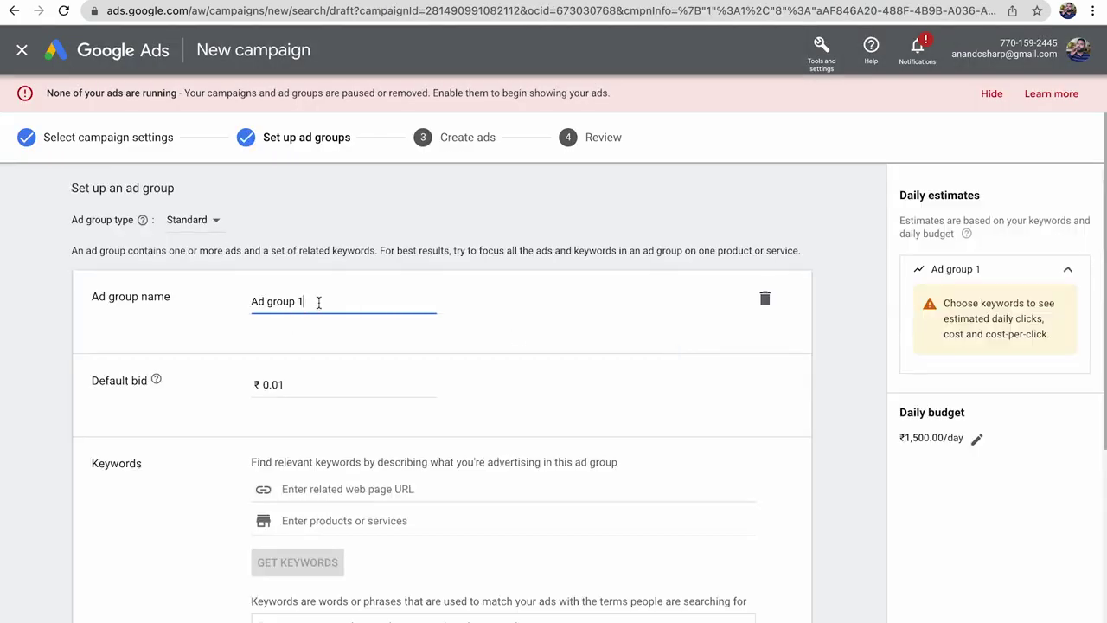
Step: Name the ad group "Ads-Review" and set its default bid to ₹100
{"action": "triple_click", "coordinate": [318, 302]}
{"action": "type", "text": "Ads-Review"}
{"action": "left_click", "coordinate": [183, 403]}
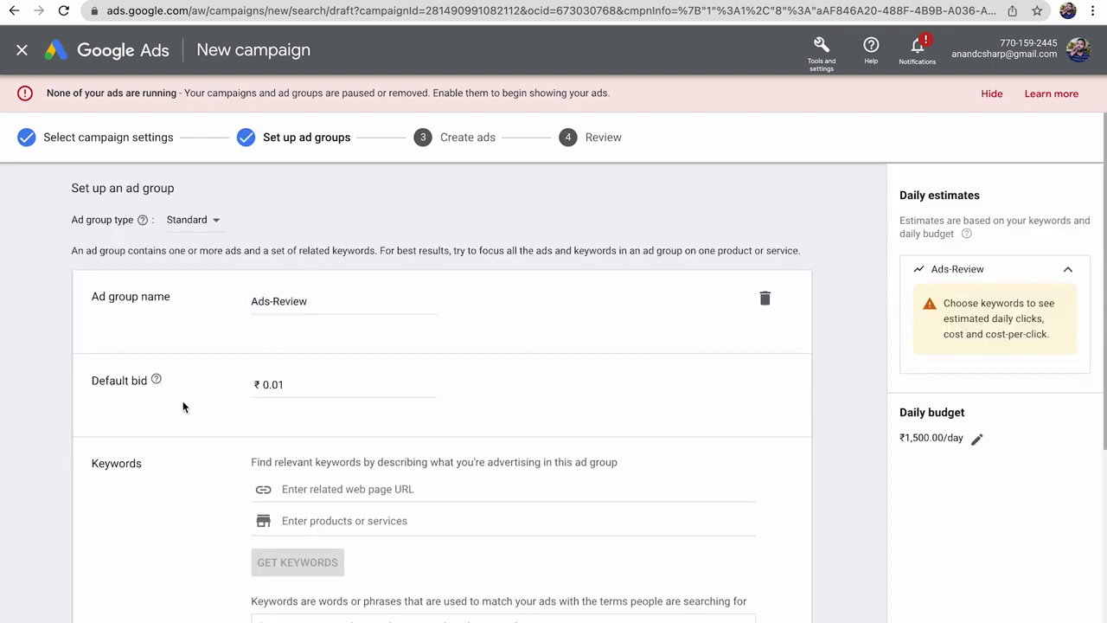
{"action": "left_click", "coordinate": [281, 396]}
{"action": "left_click_drag", "start_coordinate": [287, 389], "coordinate": [257, 381]}
{"action": "type", "text": "100"}
{"action": "left_click", "coordinate": [490, 379]}
{"action": "scroll", "coordinate": [514, 404], "scroll_direction": "down", "scroll_amount": 4}
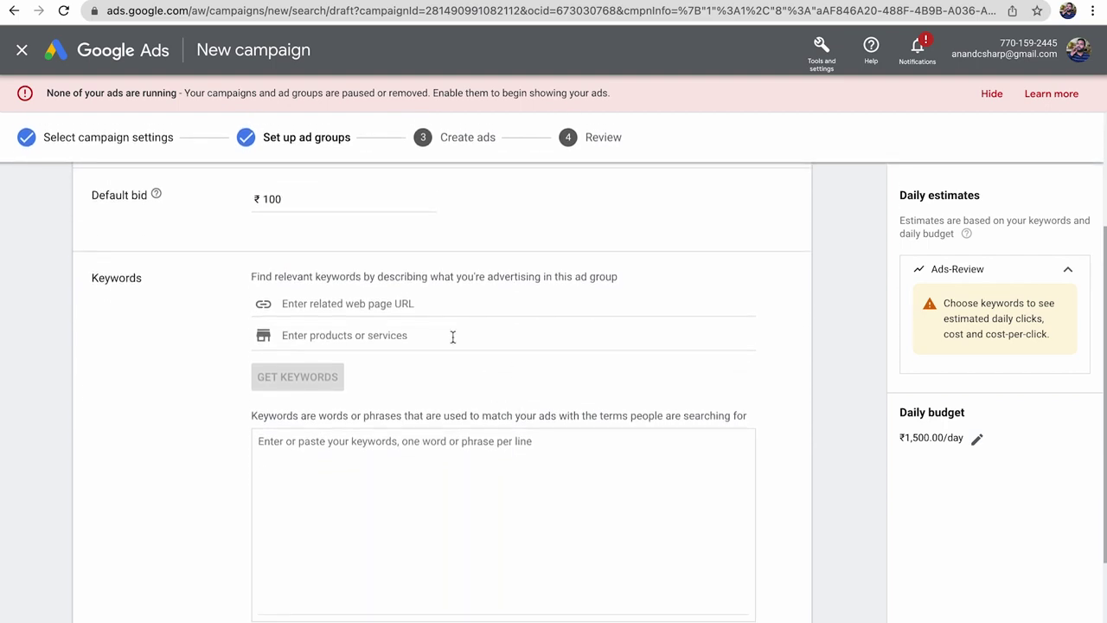
{"action": "left_click", "coordinate": [440, 468]}
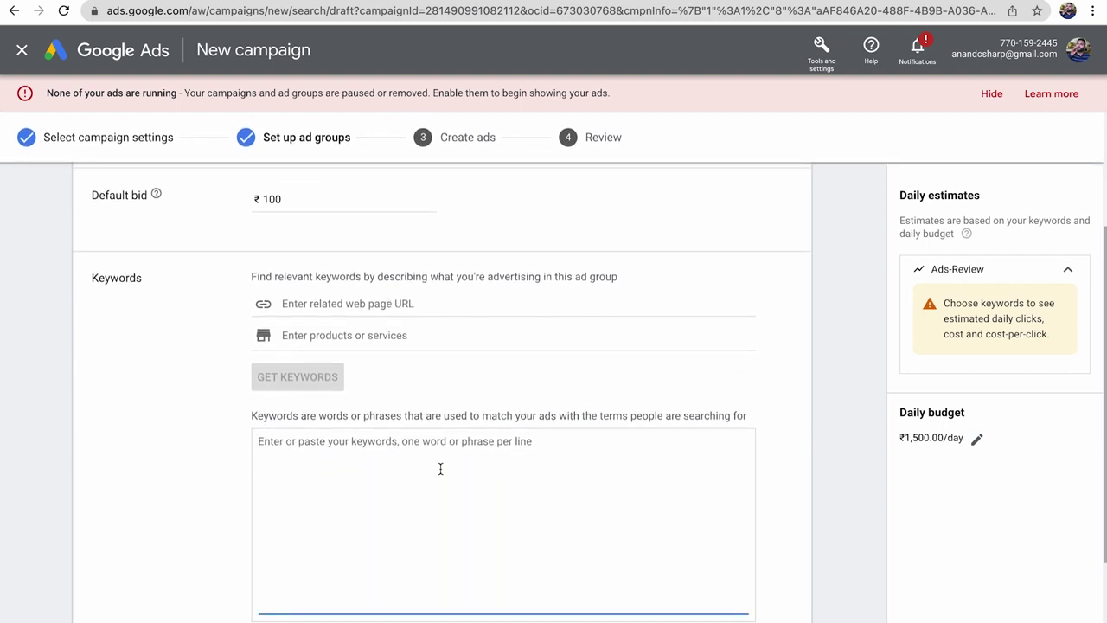
{"action": "type", "text": "Limited Time Offer"}
{"action": "left_click_drag", "start_coordinate": [363, 410], "coordinate": [218, 370]}
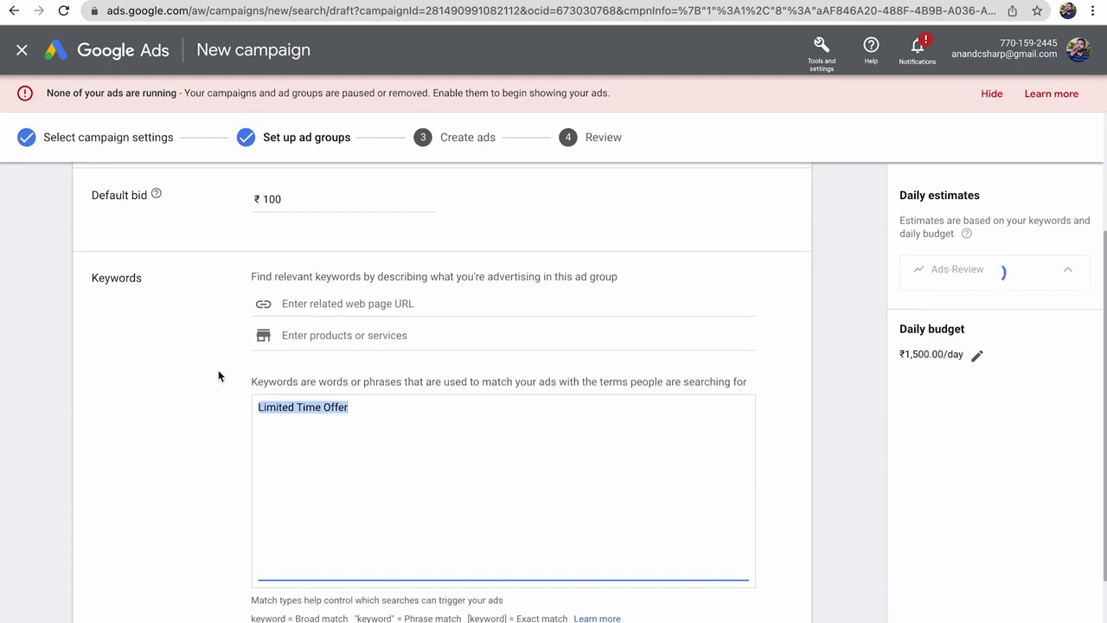
{"action": "key", "text": "BackSpace"}
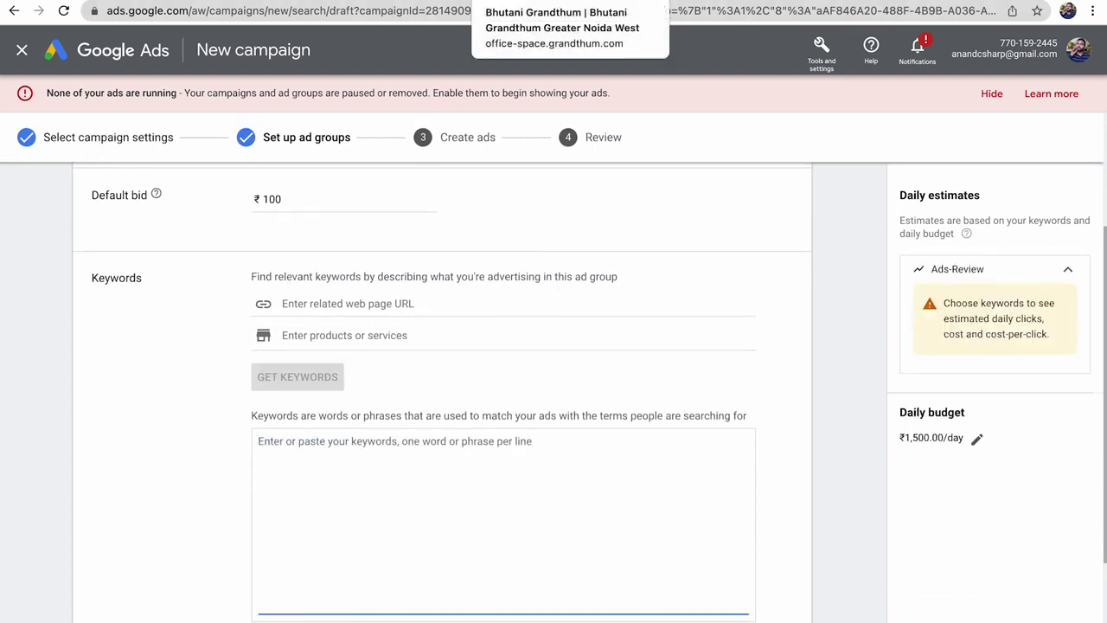
{"action": "key", "text": "ctrl+Tab"}
{"action": "left_click", "coordinate": [512, 10]}
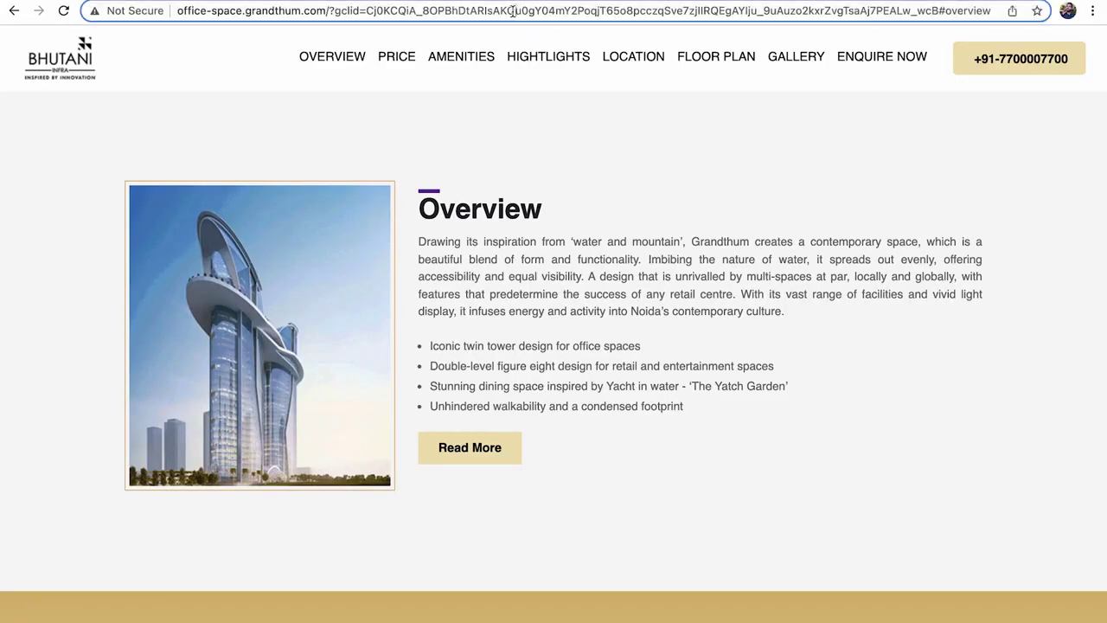
{"action": "key", "text": "BackSpace"}
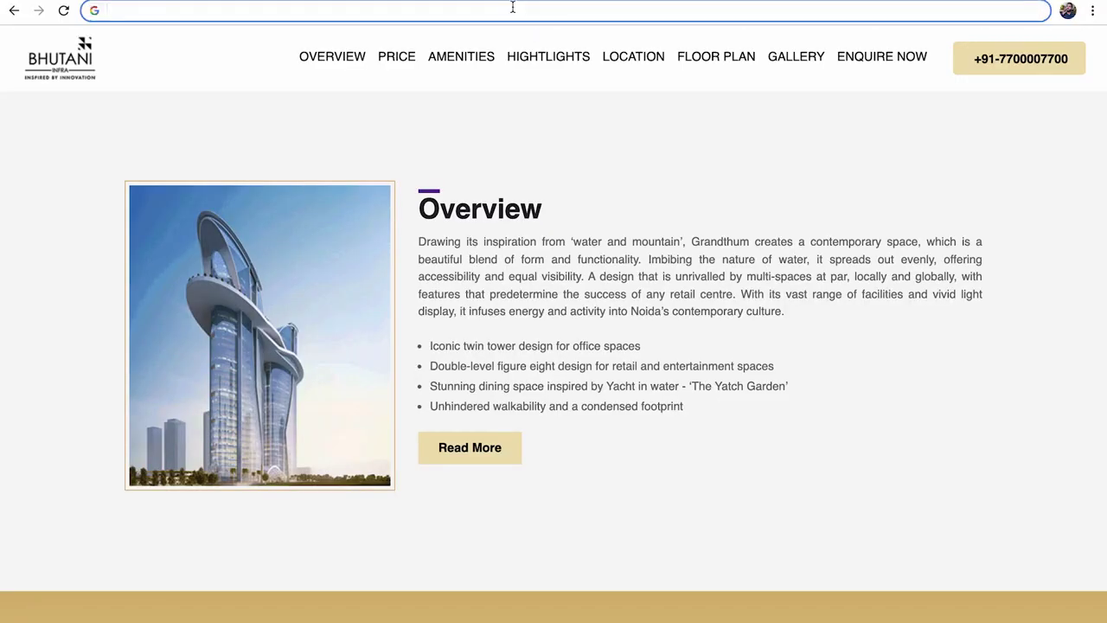
{"action": "key", "text": "ctrl+shift+Tab"}
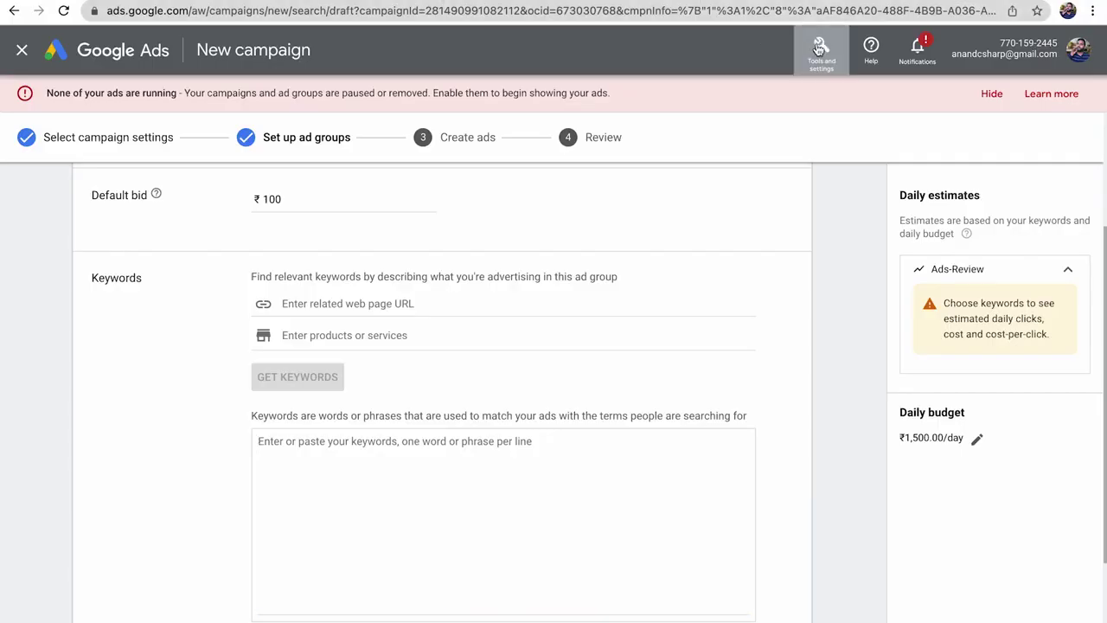
Step: Open the Keyword Planner in a new browser tab and switch to it
{"action": "left_click", "coordinate": [821, 48]}
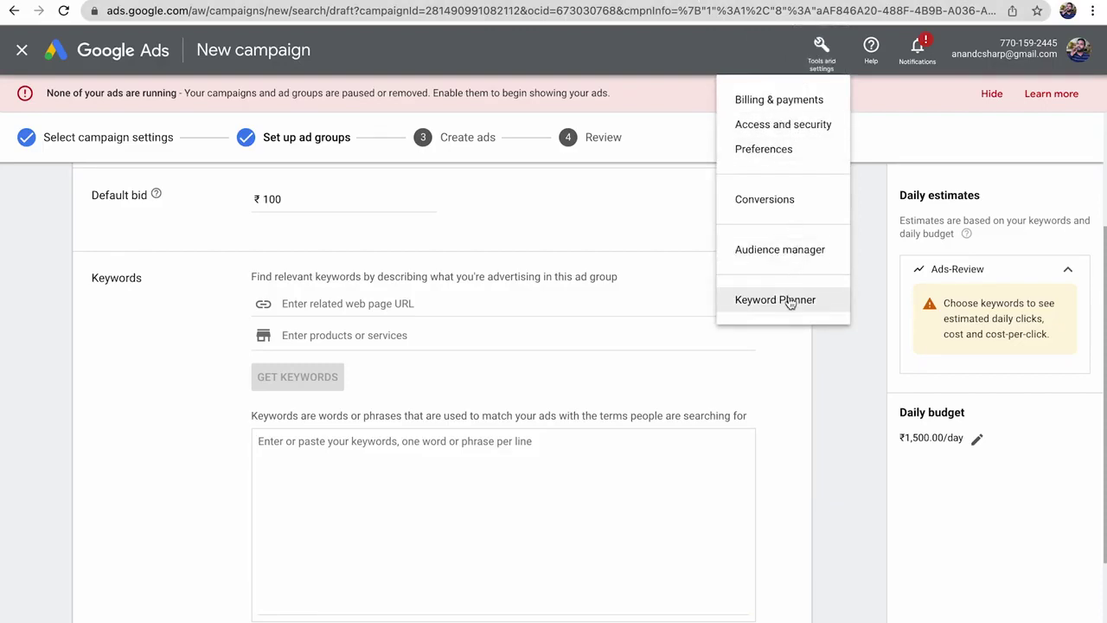
{"action": "right_click", "coordinate": [789, 302]}
{"action": "left_click", "coordinate": [801, 305]}
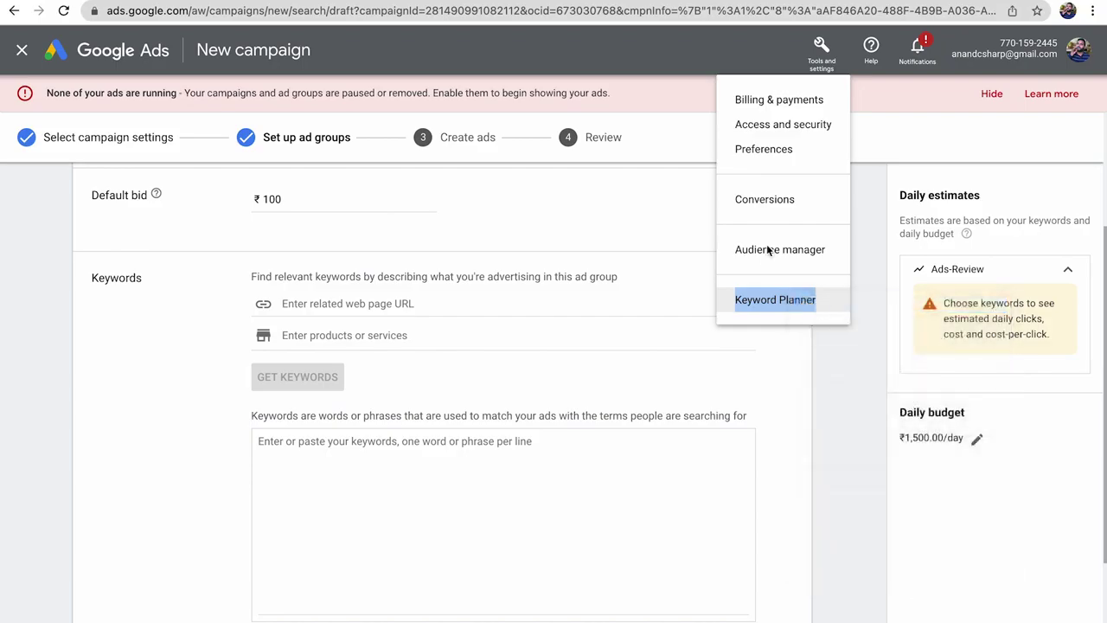
{"action": "key", "text": "ctrl+Tab"}
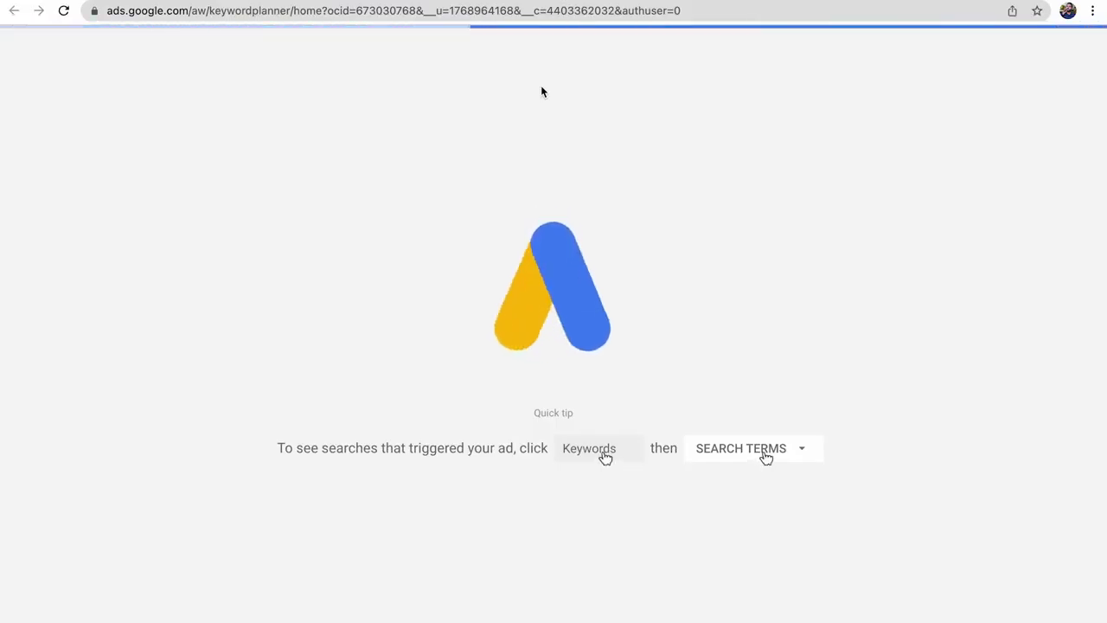
Step: Switch to the Bing results and refine the search to the suggested query "teds woodworking plans review"
{"action": "key", "text": "ctrl+Tab"}
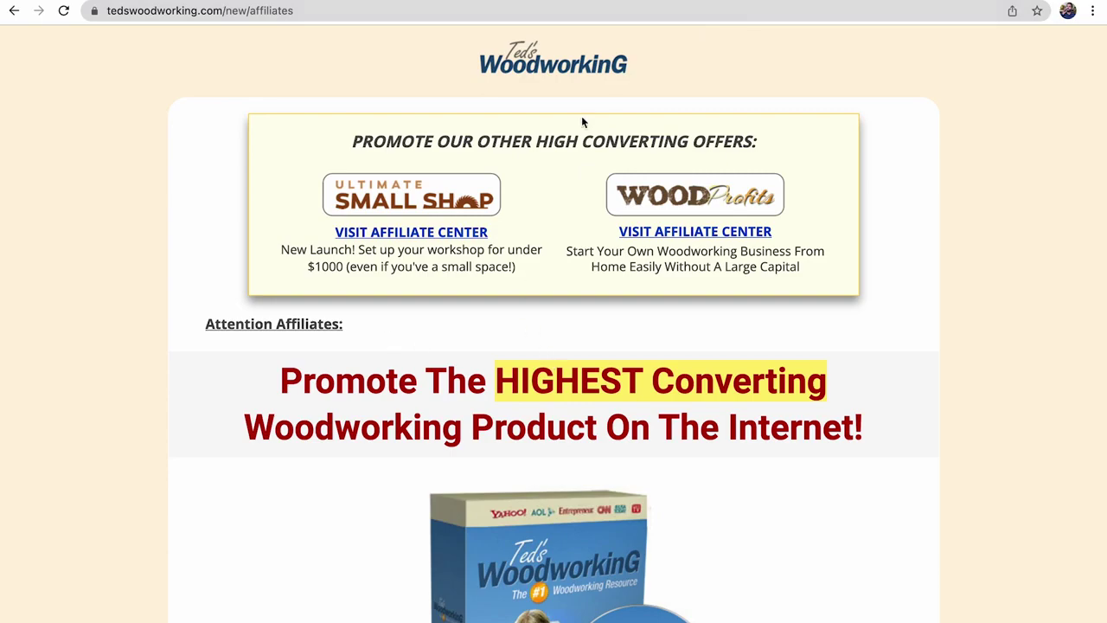
{"action": "key", "text": "ctrl+Tab"}
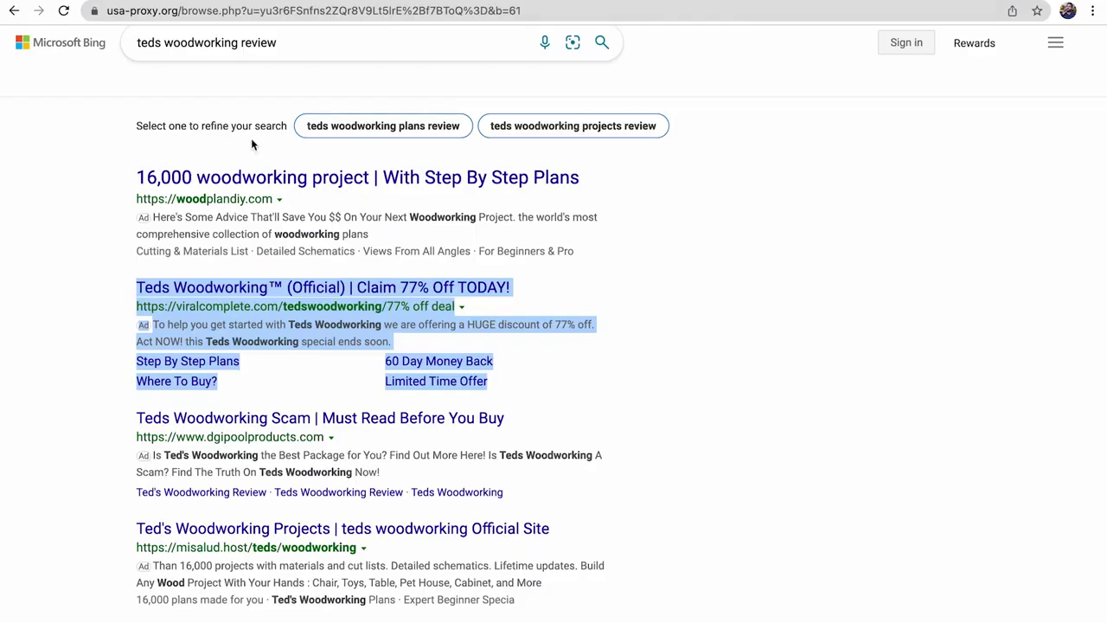
{"action": "left_click", "coordinate": [349, 126]}
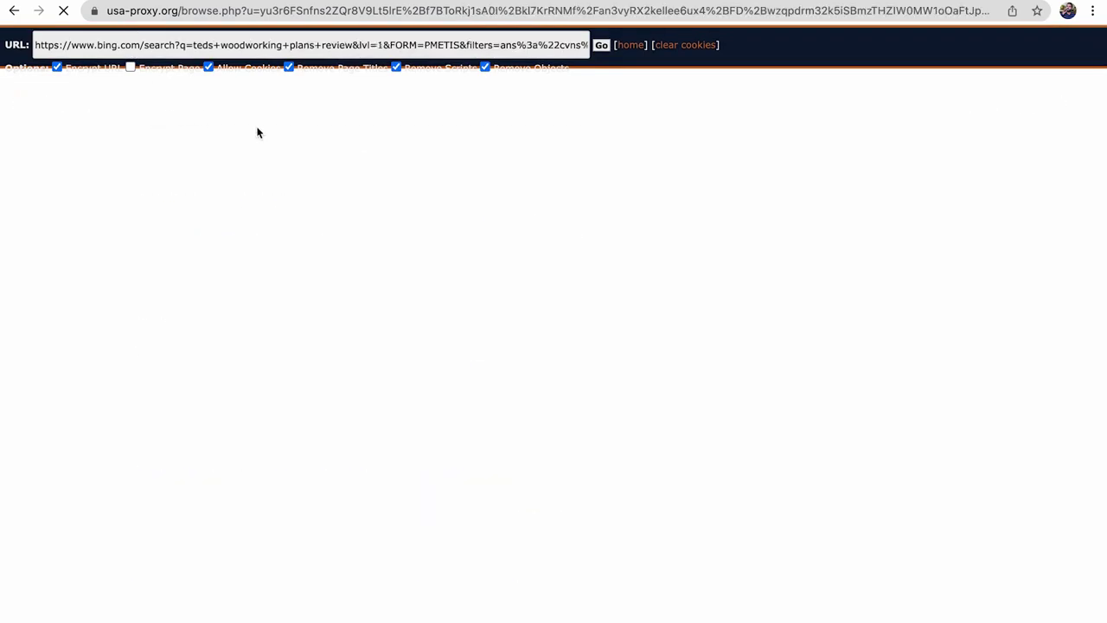
{"action": "left_click", "coordinate": [315, 105]}
{"action": "left_click_drag", "start_coordinate": [317, 104], "coordinate": [152, 92]}
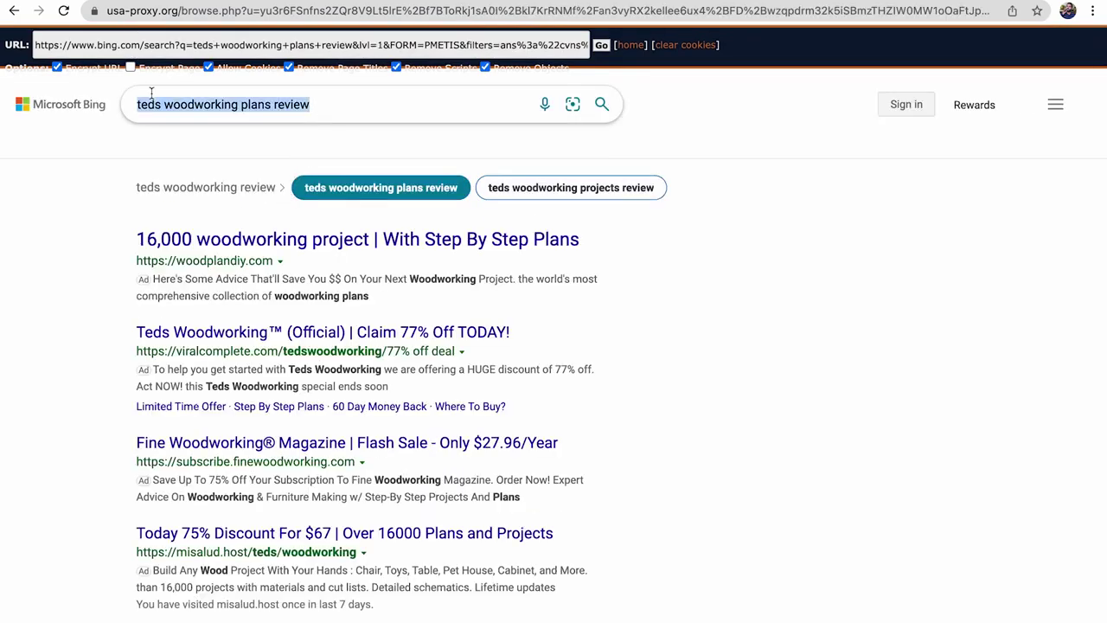
{"action": "key", "text": "BackSpace"}
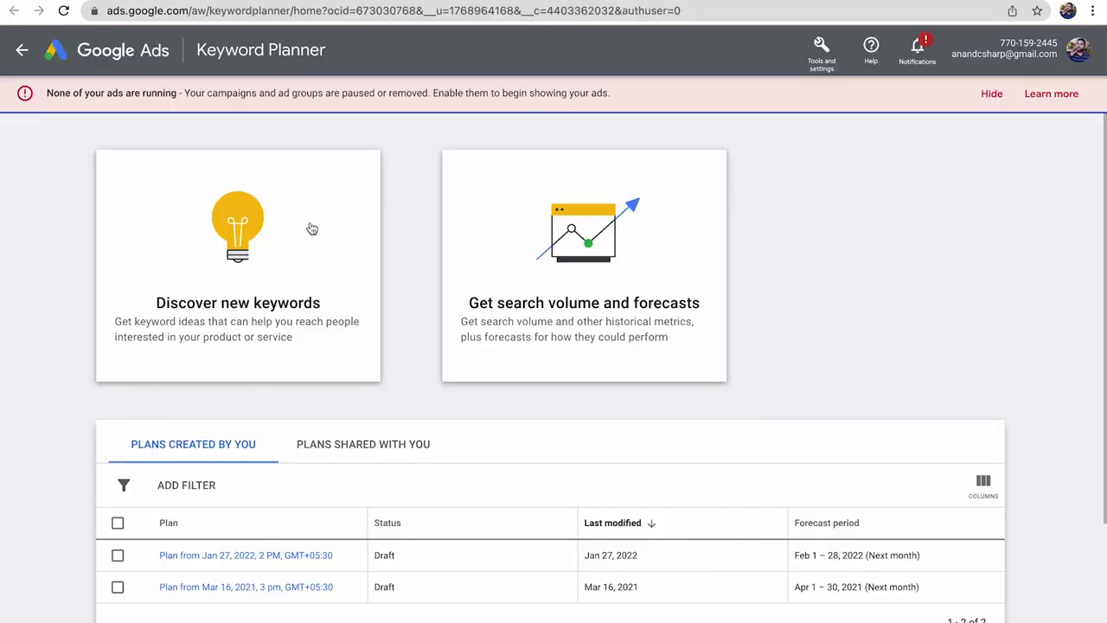
Step: Return to the Keyword Planner and open the saved plan from Jan 27, 2022
{"action": "left_click", "coordinate": [309, 228]}
{"action": "left_click", "coordinate": [106, 361]}
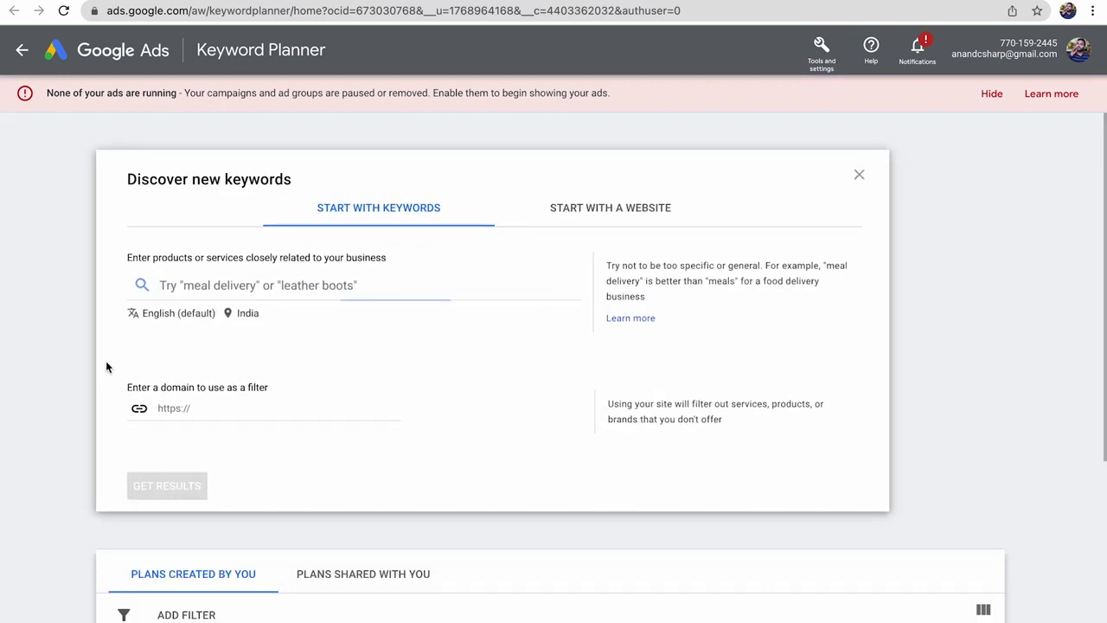
{"action": "scroll", "coordinate": [105, 363], "scroll_direction": "down", "scroll_amount": 3}
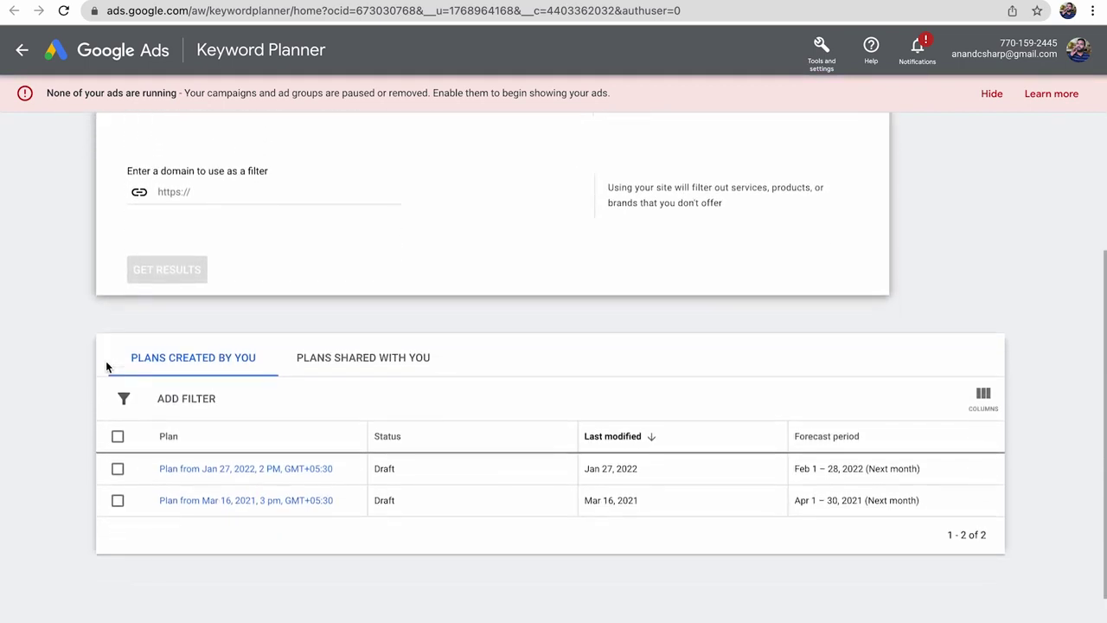
{"action": "left_click", "coordinate": [243, 468]}
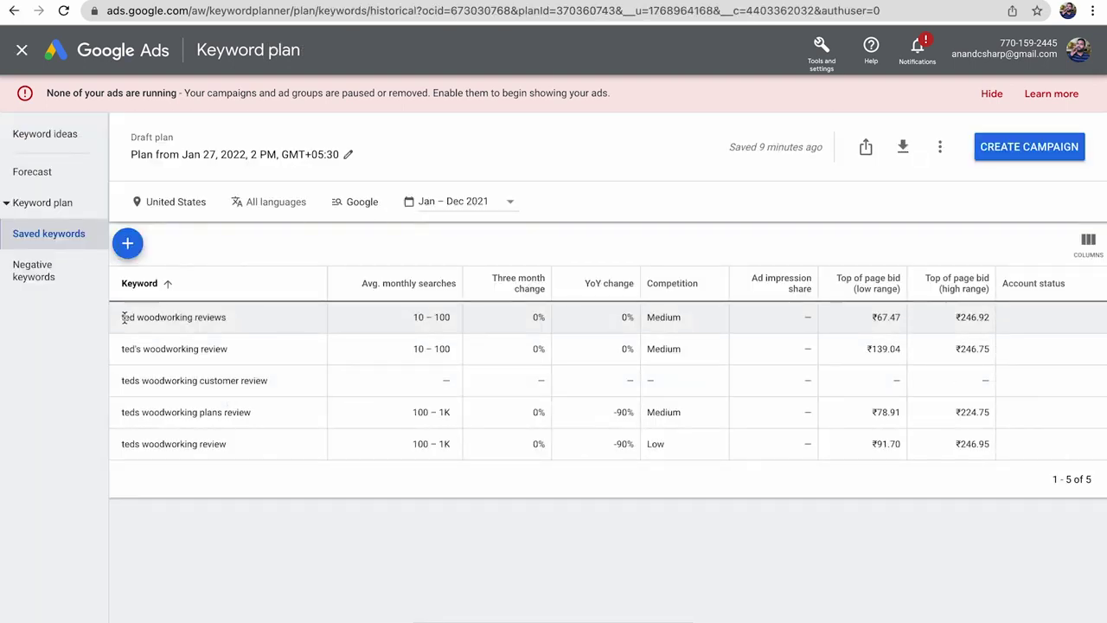
Step: Copy the saved keyword "ted woodworking reviews" from the plan into the ad group's keyword list
{"action": "mouse_move", "coordinate": [123, 317]}
{"action": "left_mouse_down"}
{"action": "mouse_move", "coordinate": [238, 316]}
{"action": "mouse_move", "coordinate": [121, 320]}
{"action": "left_mouse_up"}
{"action": "key", "text": "ctrl+c"}
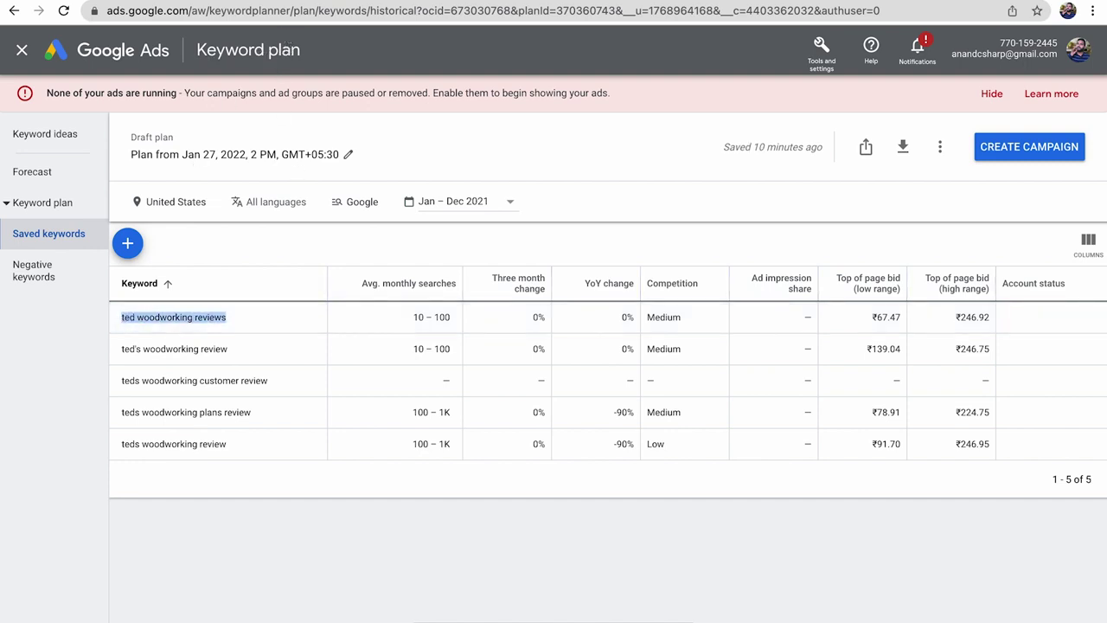
{"action": "key", "text": "ctrl+Tab"}
{"action": "left_click", "coordinate": [366, 440]}
{"action": "key", "text": "ctrl+v"}
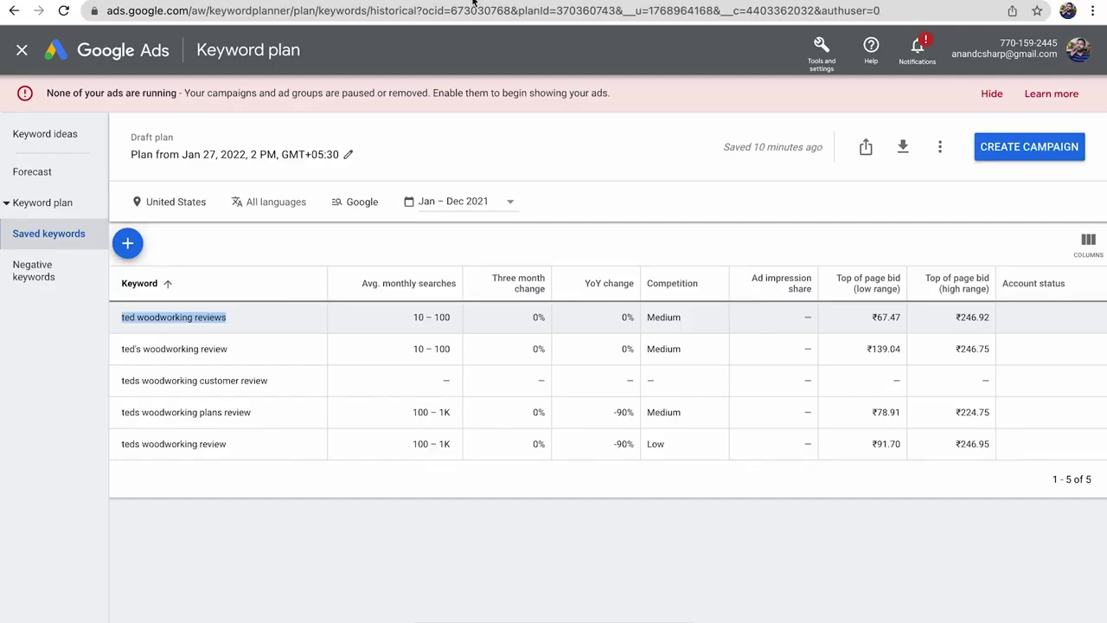
Step: Add the plan's keywords "ted's woodworking review" and "teds woodworking plans review" to the ad group on separate lines
{"action": "left_click_drag", "start_coordinate": [296, 362], "coordinate": [120, 351]}
{"action": "key", "text": "ctrl+c"}
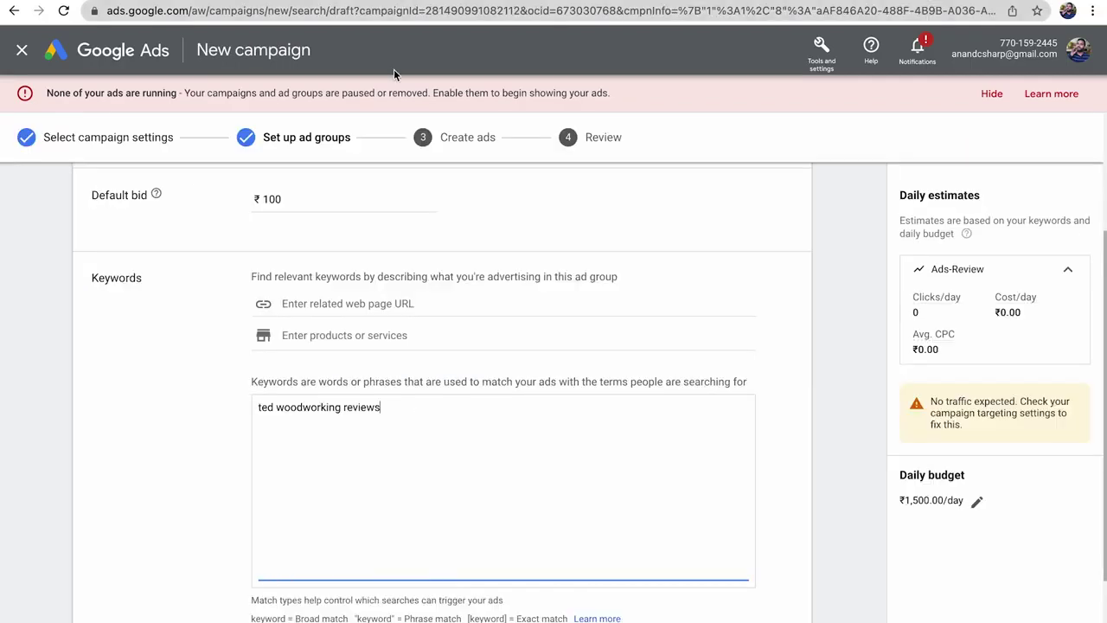
{"action": "key", "text": "Return"}
{"action": "key", "text": "ctrl+v"}
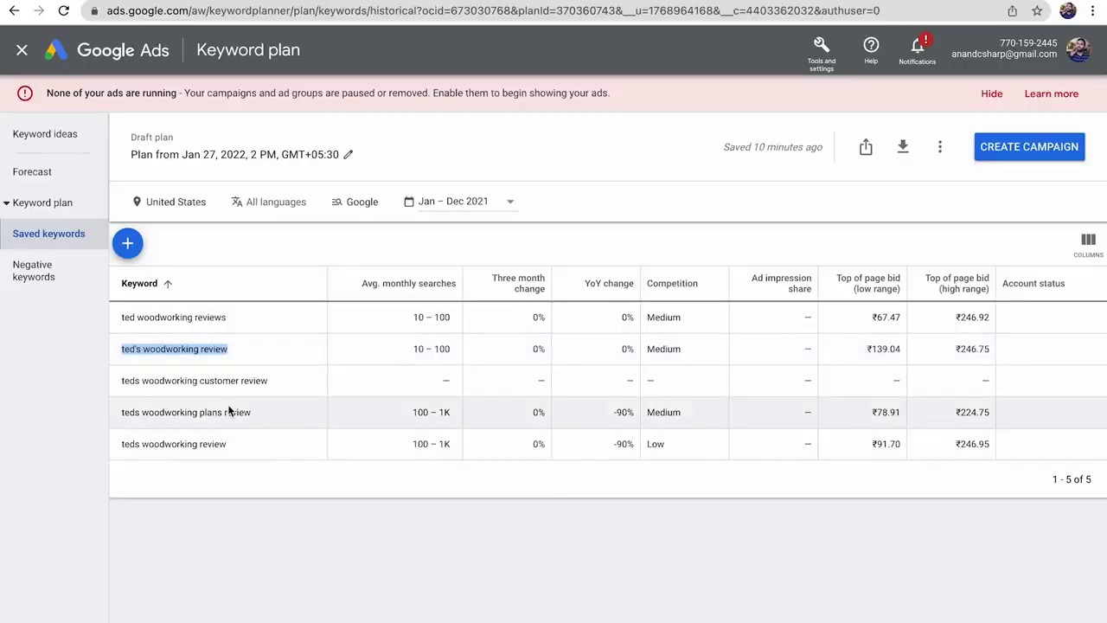
{"action": "left_click_drag", "start_coordinate": [270, 384], "coordinate": [120, 387]}
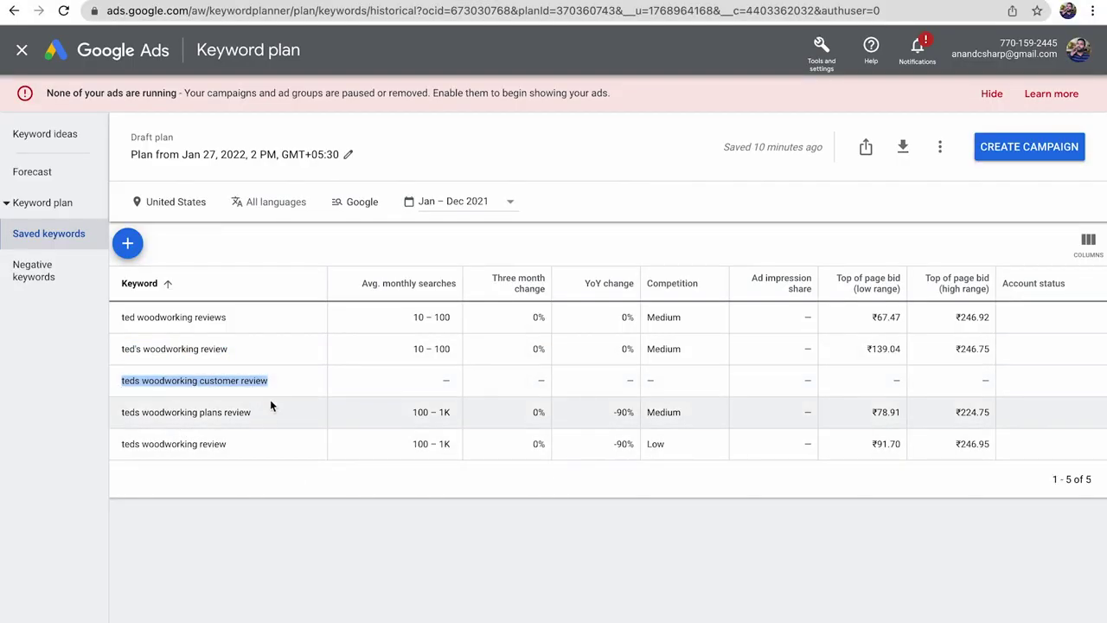
{"action": "left_click_drag", "start_coordinate": [270, 404], "coordinate": [121, 412]}
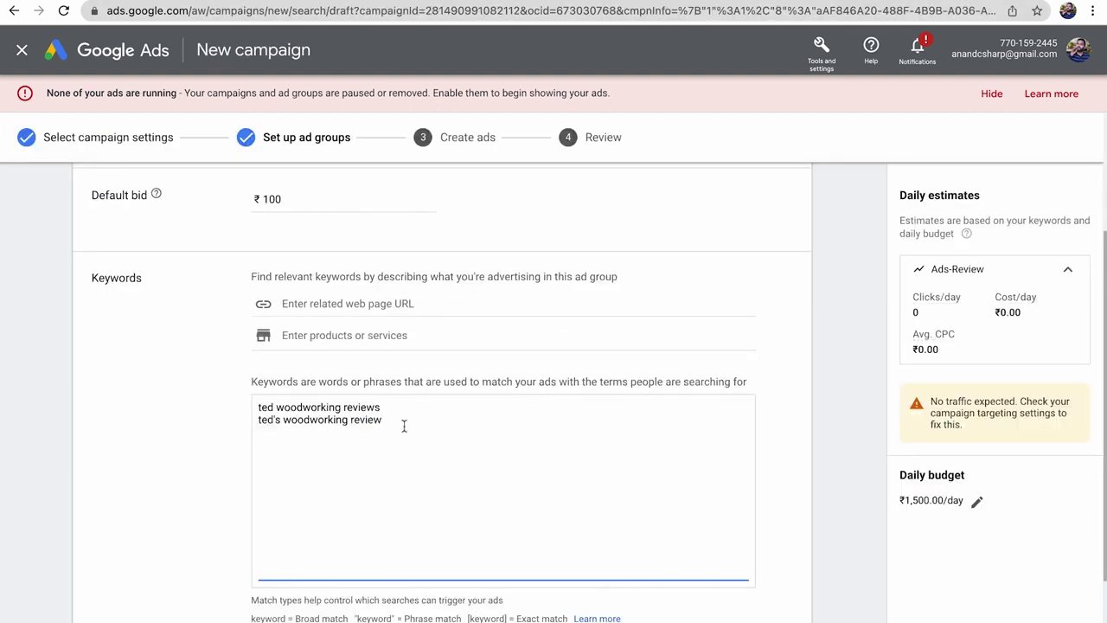
{"action": "type", "text": "teds woodworking plans review"}
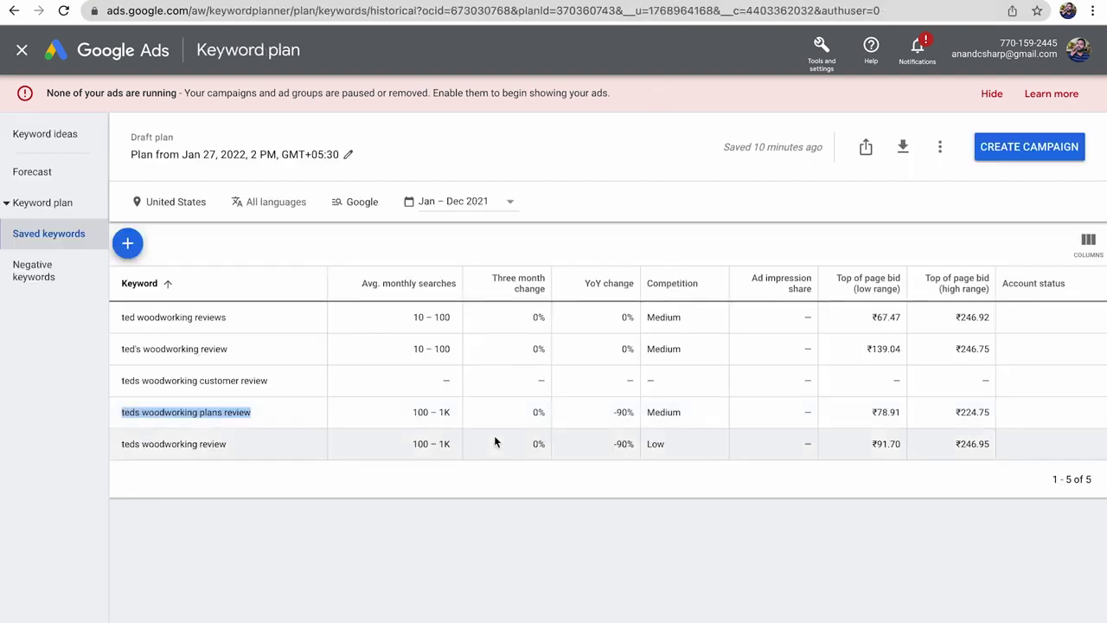
Step: Copy the keyword "teds woodworking review" from the plan onto a new line of the ad group's keyword list
{"action": "left_click_drag", "start_coordinate": [233, 443], "coordinate": [102, 443]}
{"action": "left_click", "coordinate": [247, 442]}
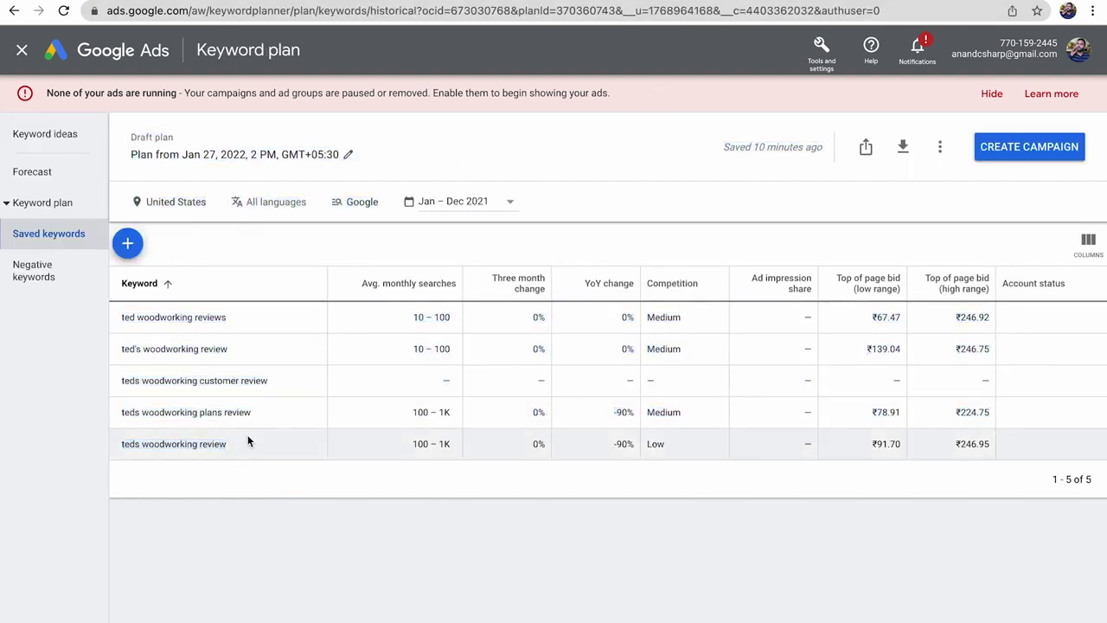
{"action": "left_click_drag", "start_coordinate": [222, 441], "coordinate": [124, 442]}
{"action": "key", "text": "ctrl+c"}
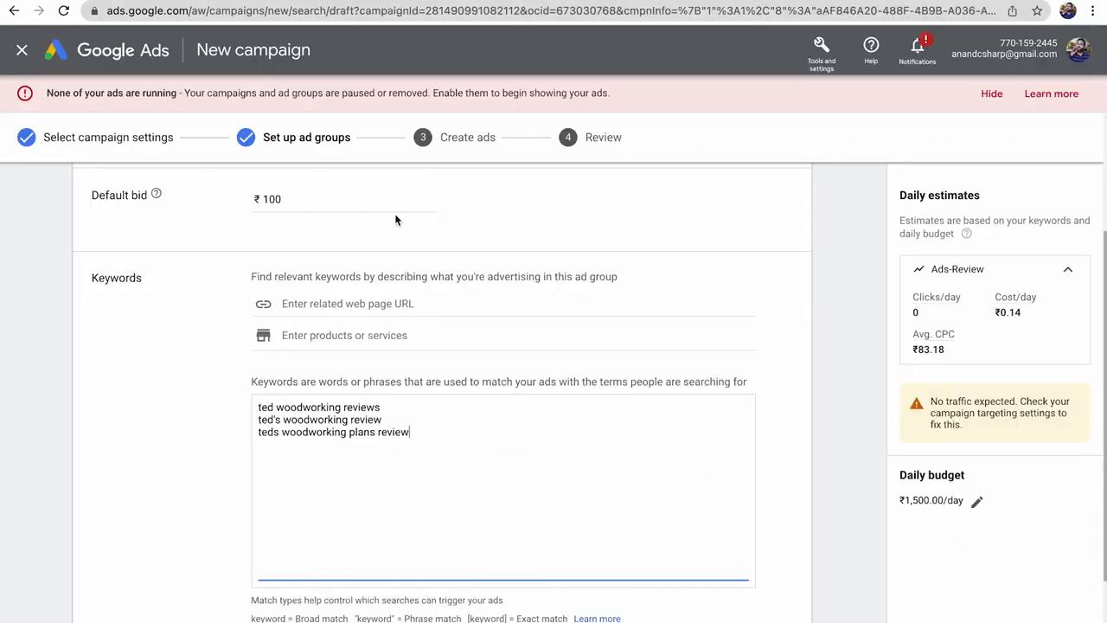
{"action": "left_click", "coordinate": [423, 437]}
{"action": "key", "text": "Return"}
{"action": "key", "text": "ctrl+v"}
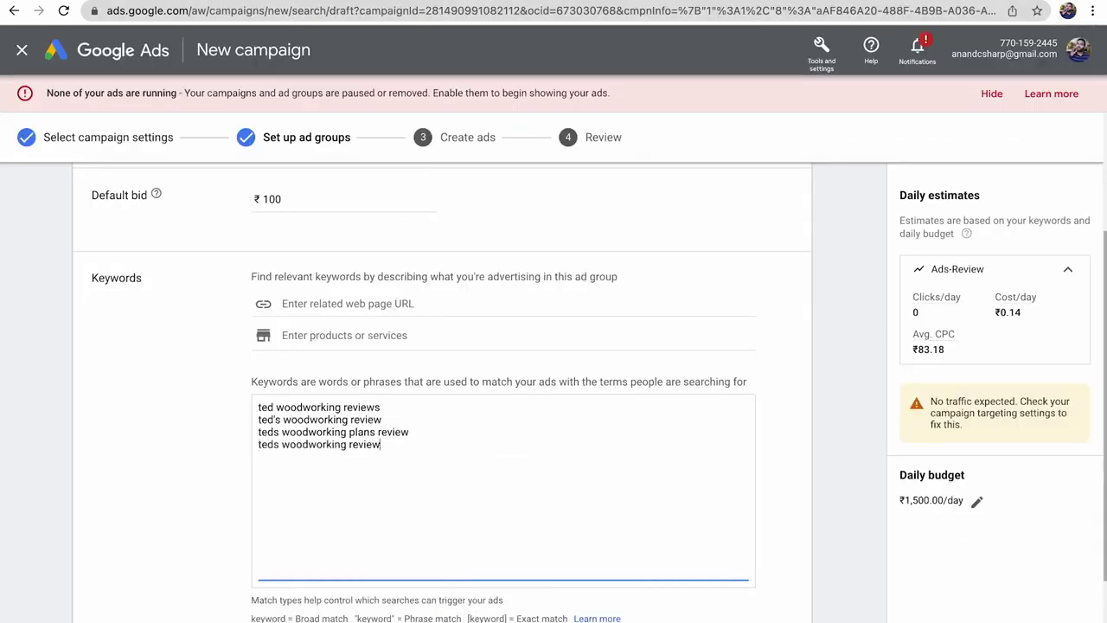
Step: Make all four ad group keywords exact match by enclosing each one in square brackets
{"action": "left_click", "coordinate": [258, 404]}
{"action": "type", "text": "["}
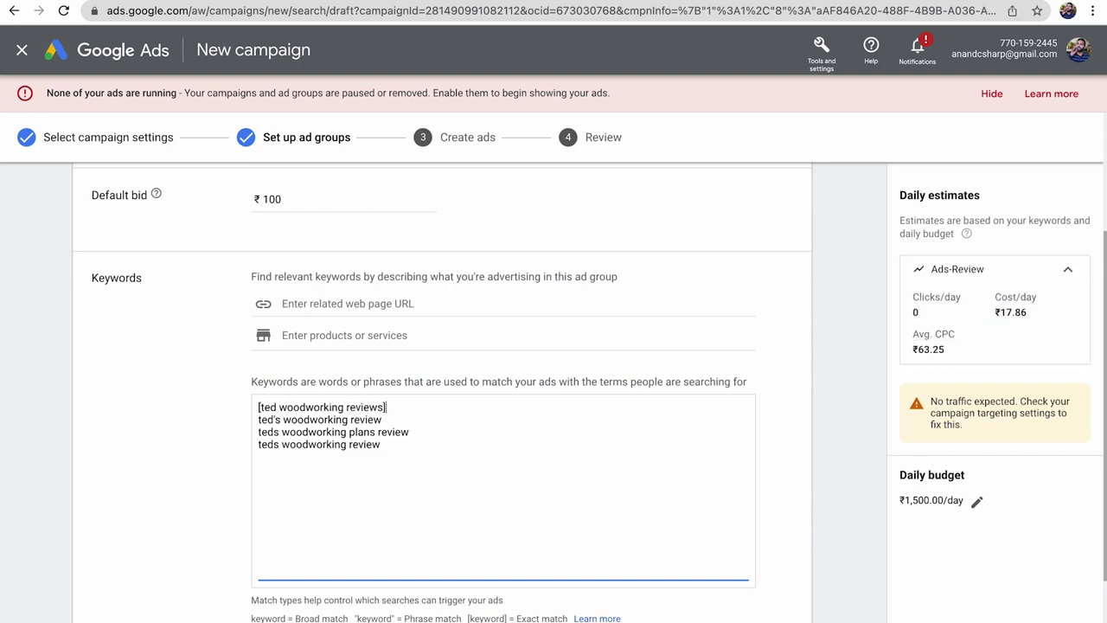
{"action": "type", "text": "]"}
{"action": "left_click", "coordinate": [258, 432]}
{"action": "type", "text": "["}
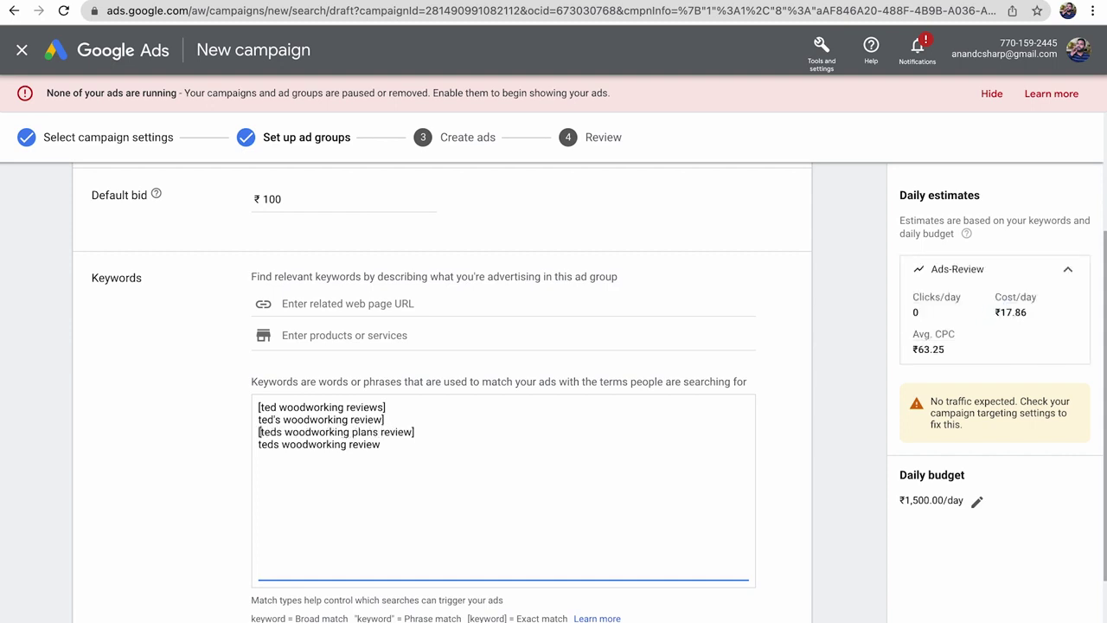
{"action": "left_click", "coordinate": [258, 419]}
{"action": "type", "text": "["}
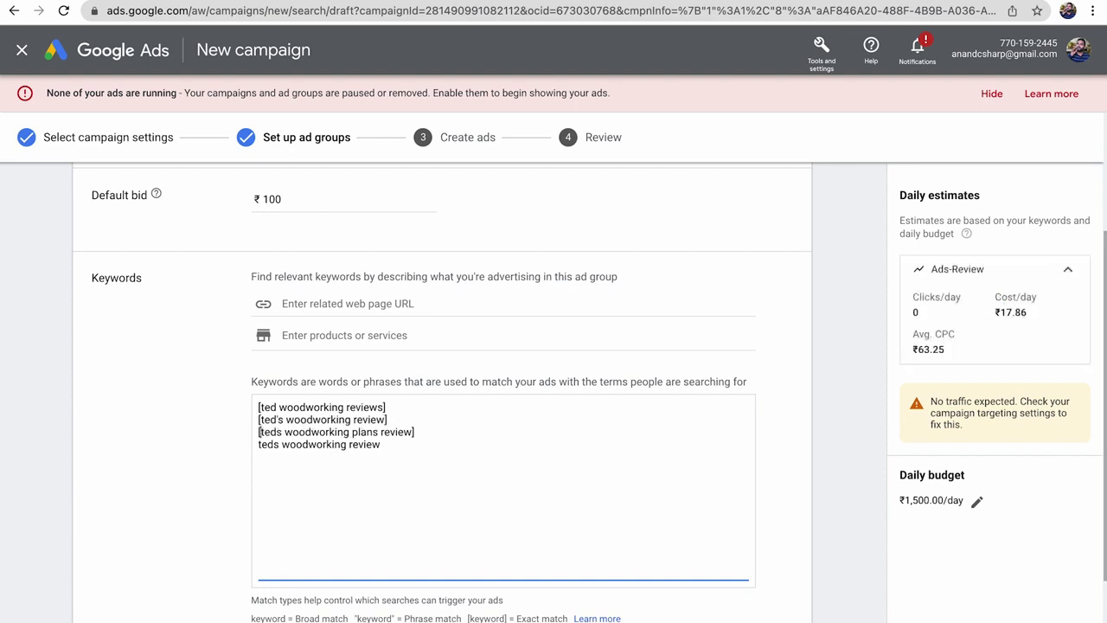
{"action": "left_click", "coordinate": [258, 444]}
{"action": "type", "text": "["}
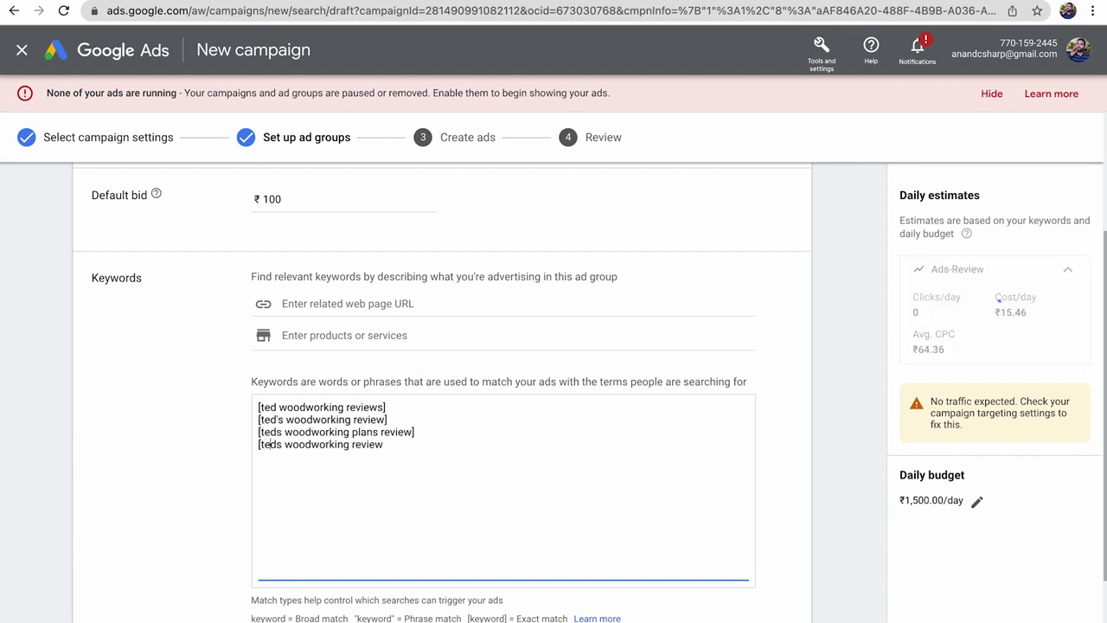
{"action": "left_click", "coordinate": [388, 445]}
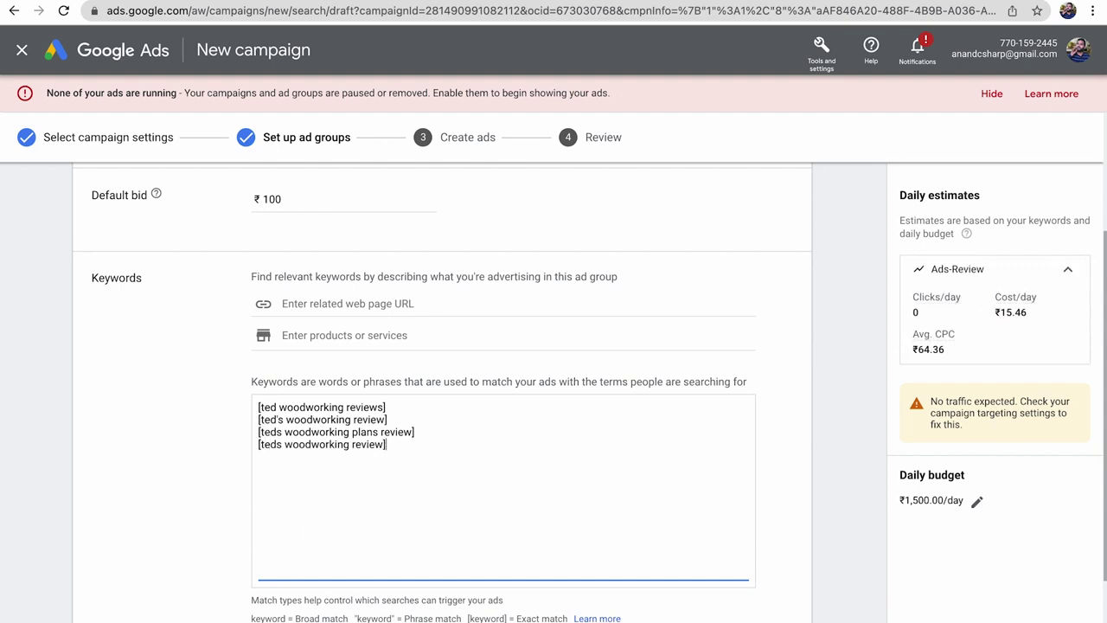
{"action": "type", "text": "]"}
{"action": "left_click", "coordinate": [203, 429]}
{"action": "scroll", "coordinate": [203, 429], "scroll_direction": "up", "scroll_amount": 1}
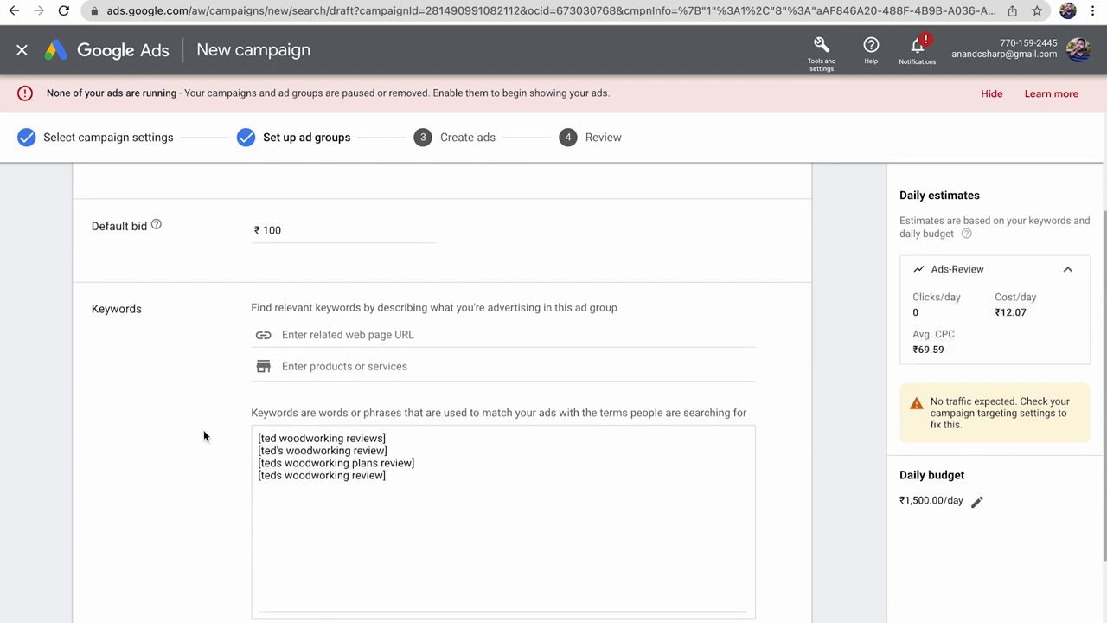
{"action": "scroll", "coordinate": [203, 430], "scroll_direction": "up", "scroll_amount": 3}
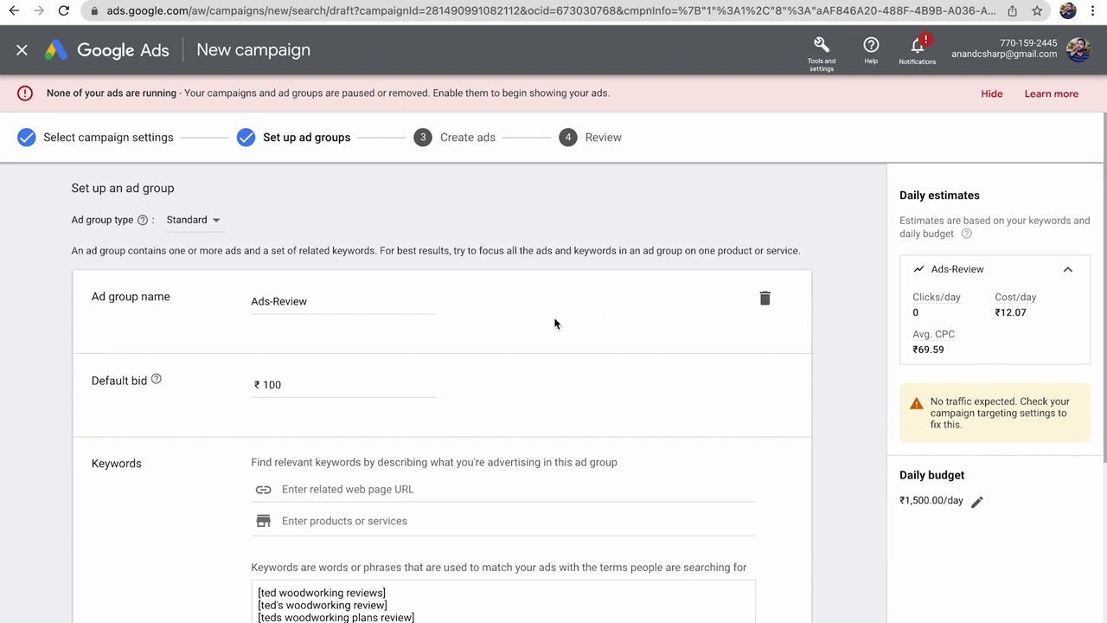
Step: Try default bids of ₹200 and ₹300 for the Ads-Review ad group
{"action": "left_click_drag", "start_coordinate": [312, 383], "coordinate": [255, 386]}
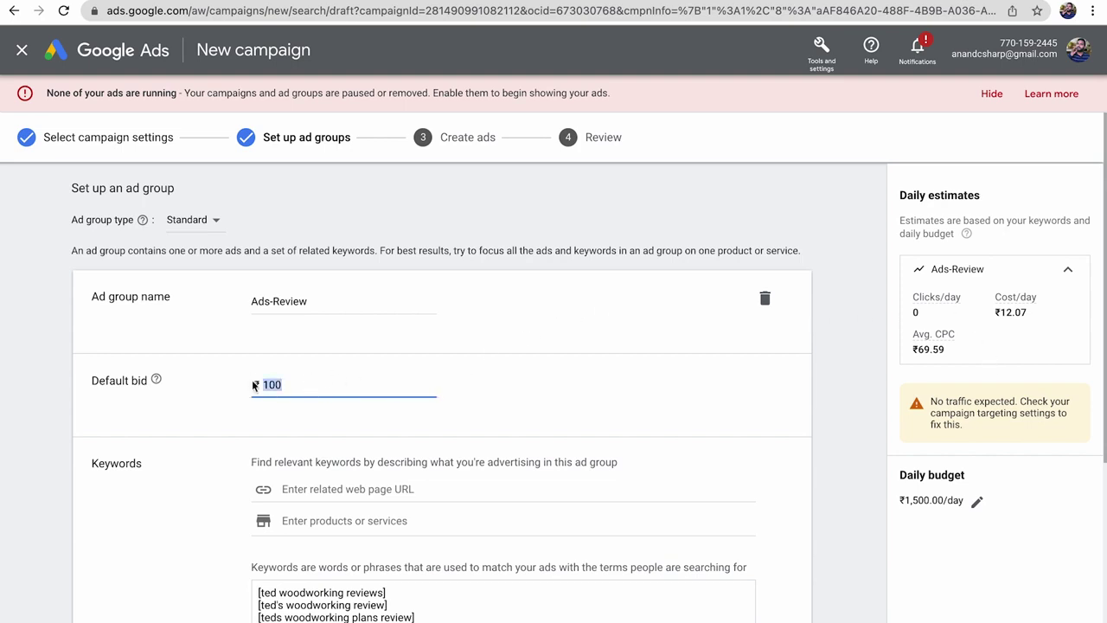
{"action": "type", "text": "200"}
{"action": "left_click", "coordinate": [441, 377]}
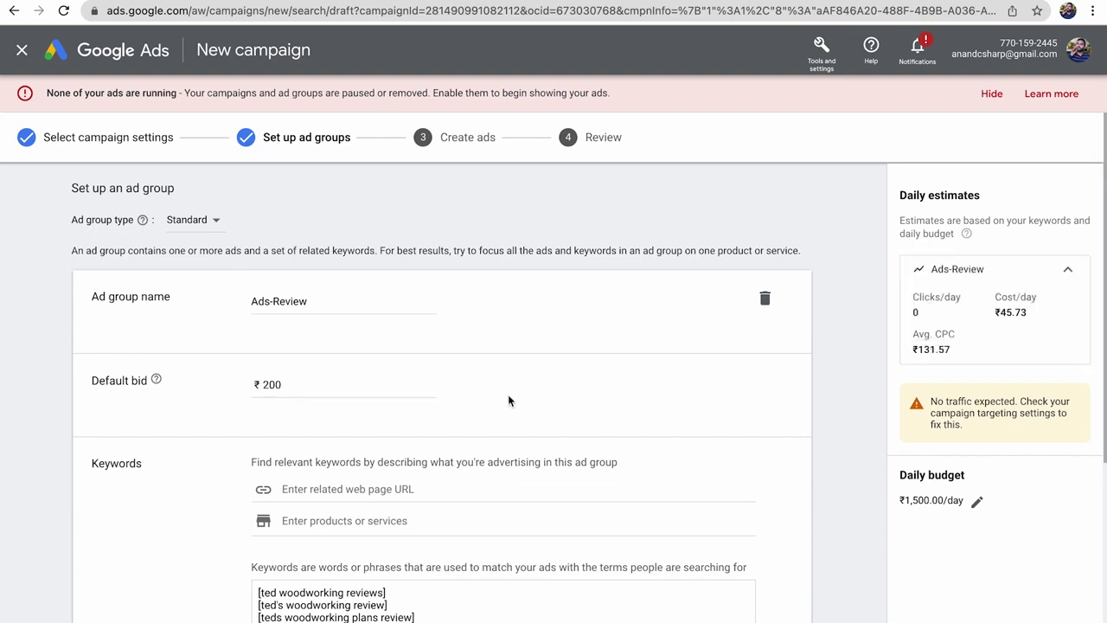
{"action": "left_click_drag", "start_coordinate": [289, 382], "coordinate": [248, 386]}
{"action": "type", "text": "300"}
{"action": "left_click", "coordinate": [468, 395]}
Step: Examine the Ads-Review daily clicks, cost and average CPC estimates, and check the daily budget setting without changing its amount
{"action": "left_click_drag", "start_coordinate": [956, 356], "coordinate": [906, 289]}
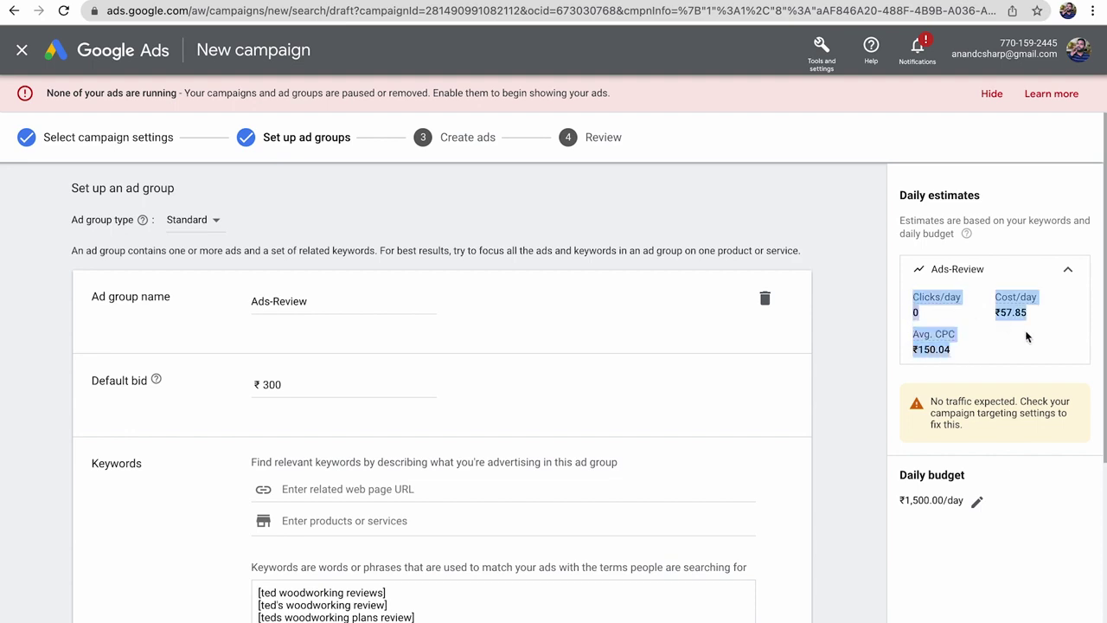
{"action": "left_click", "coordinate": [1027, 337]}
{"action": "triple_click", "coordinate": [1003, 313]}
{"action": "left_click", "coordinate": [1030, 320]}
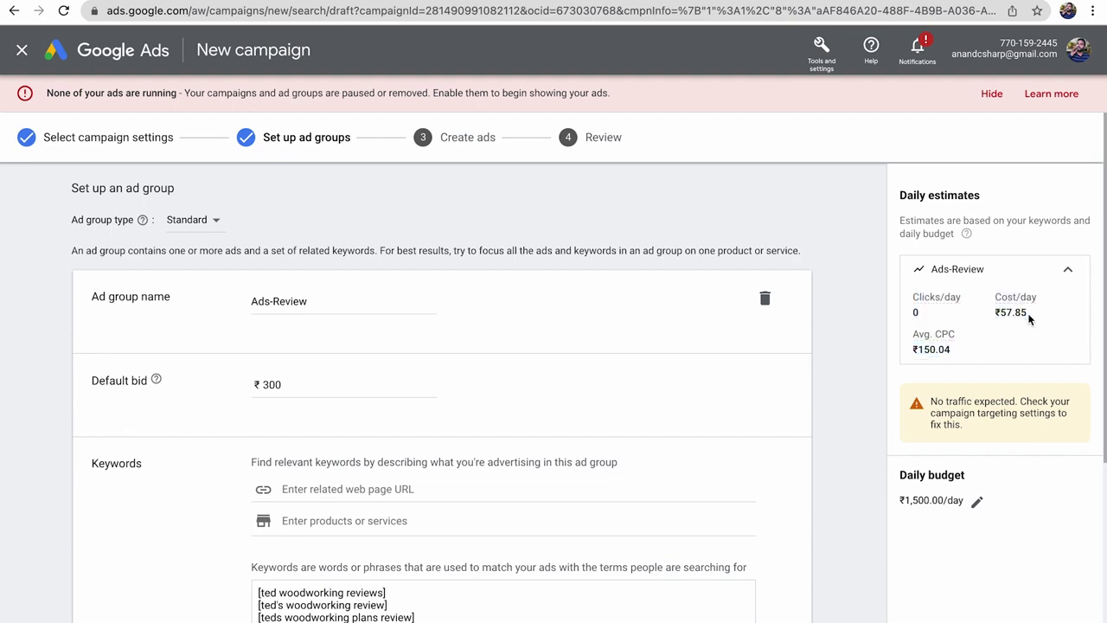
{"action": "triple_click", "coordinate": [1018, 314]}
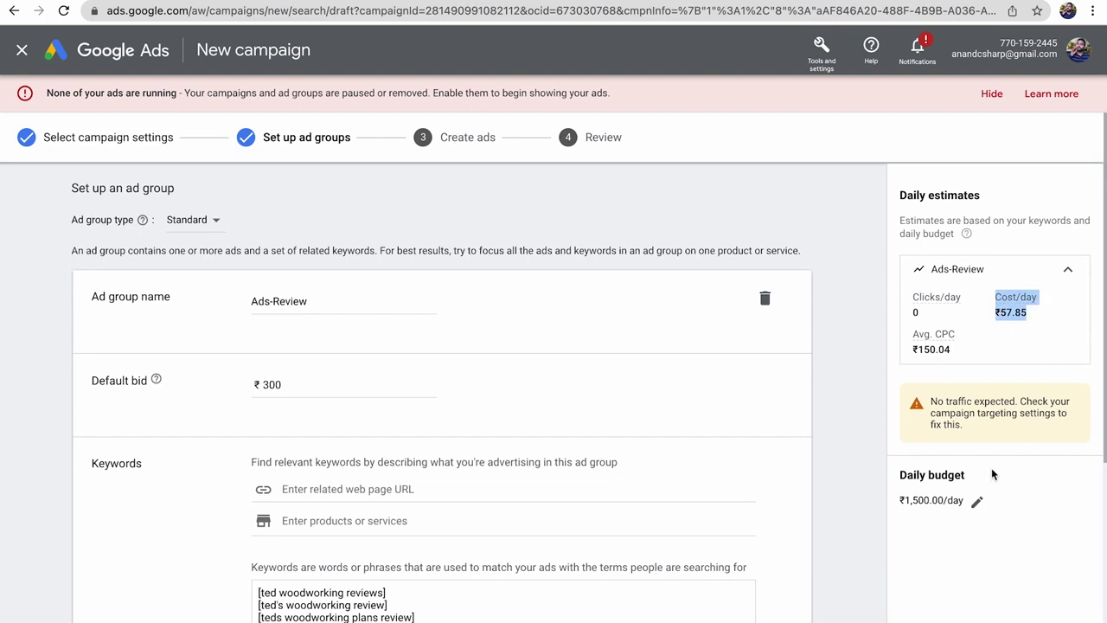
{"action": "left_click", "coordinate": [977, 503]}
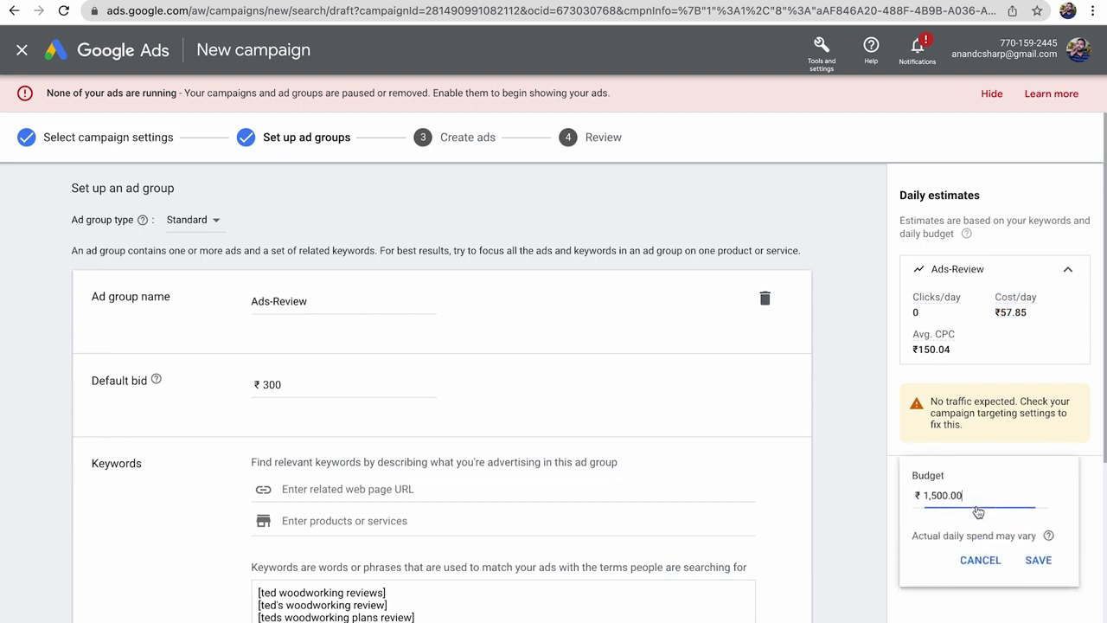
{"action": "left_click", "coordinate": [1039, 560]}
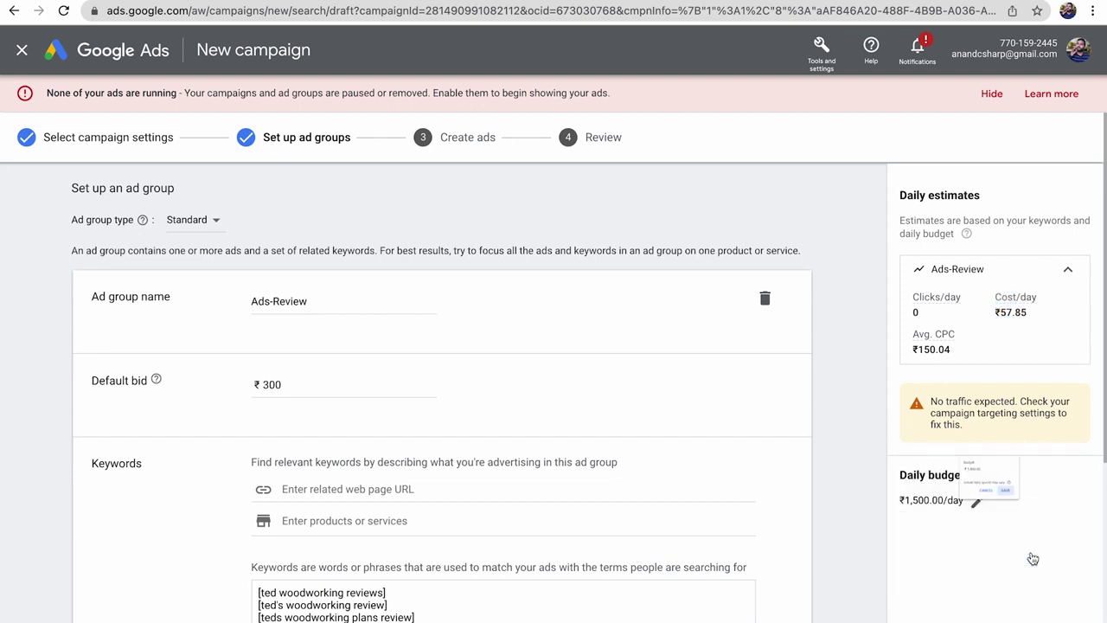
Step: Set the ad group's default bid to ₹200, and save the ad group to continue to ad creation
{"action": "left_click", "coordinate": [270, 384]}
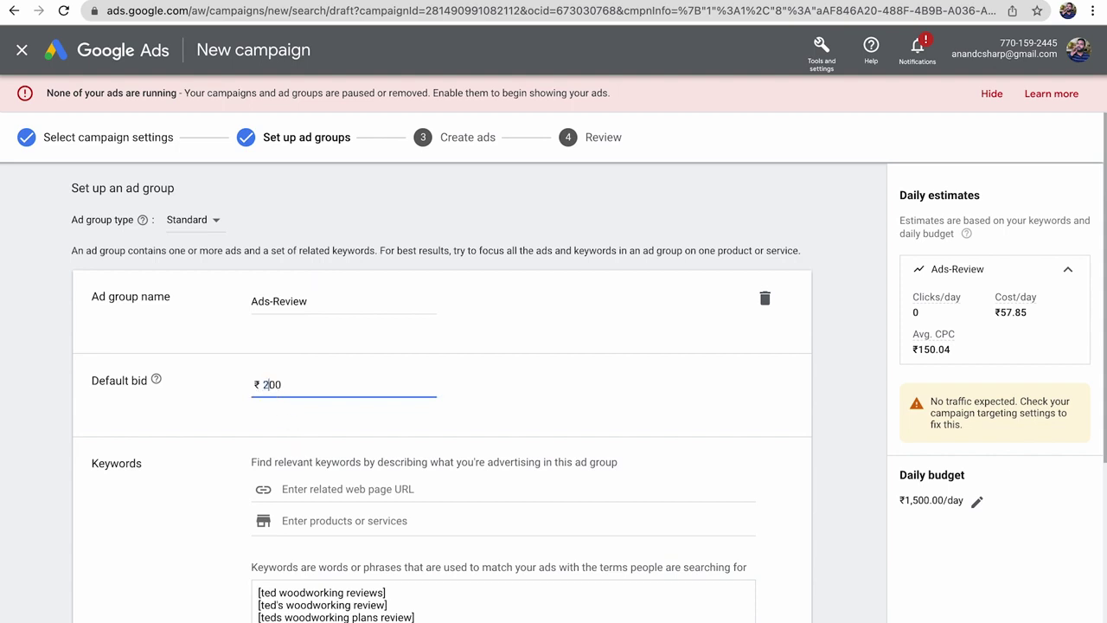
{"action": "left_click", "coordinate": [376, 432]}
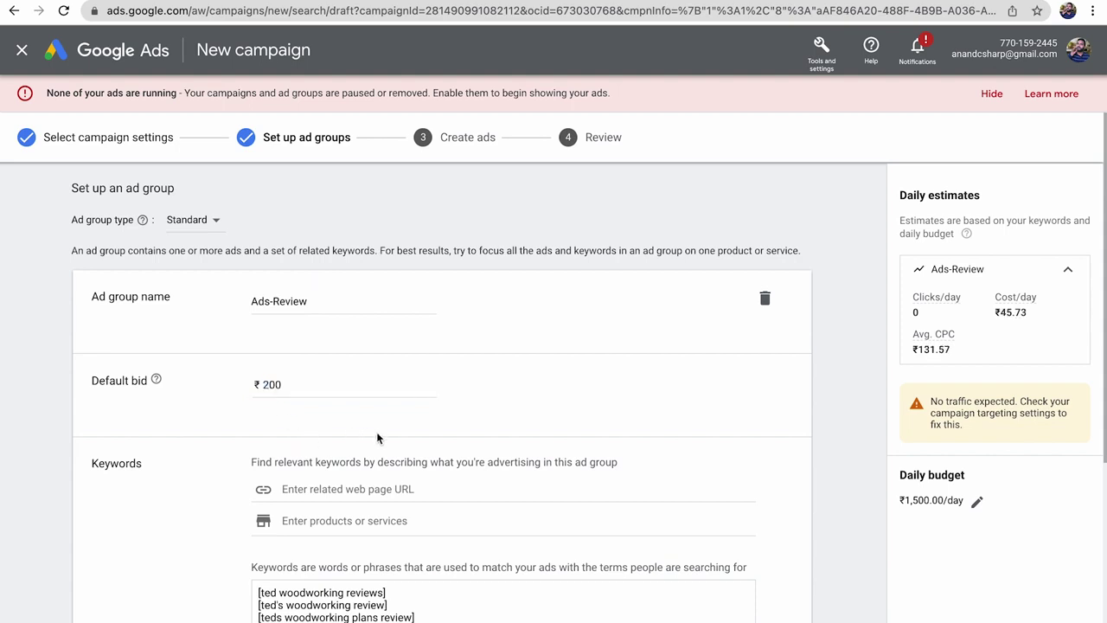
{"action": "scroll", "coordinate": [377, 431], "scroll_direction": "down", "scroll_amount": 1}
{"action": "scroll", "coordinate": [377, 432], "scroll_direction": "down", "scroll_amount": 3}
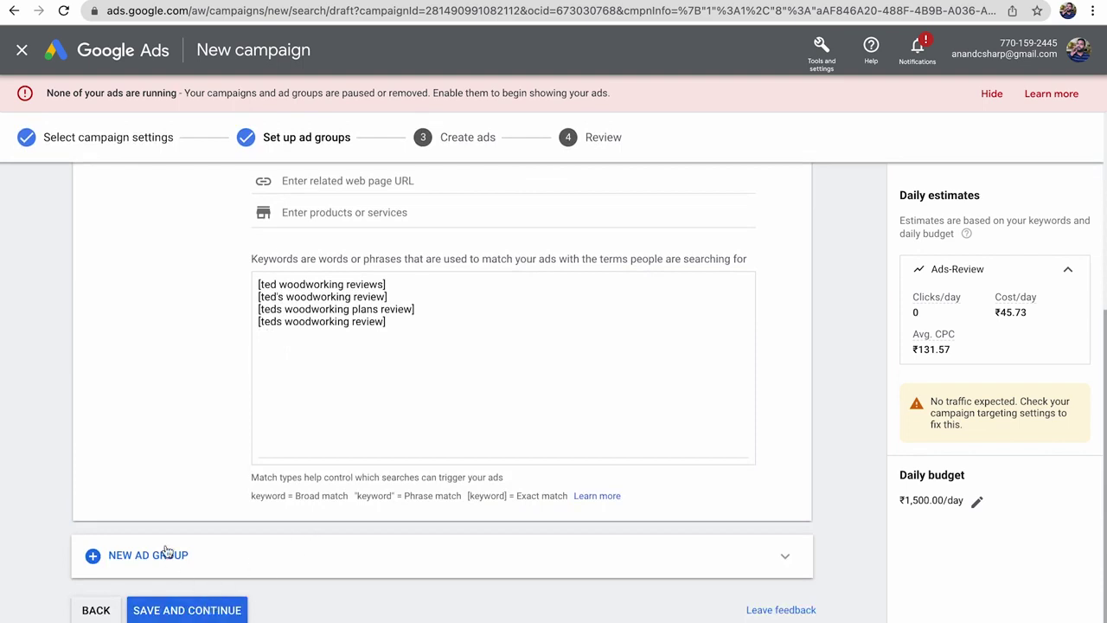
{"action": "left_click", "coordinate": [197, 608]}
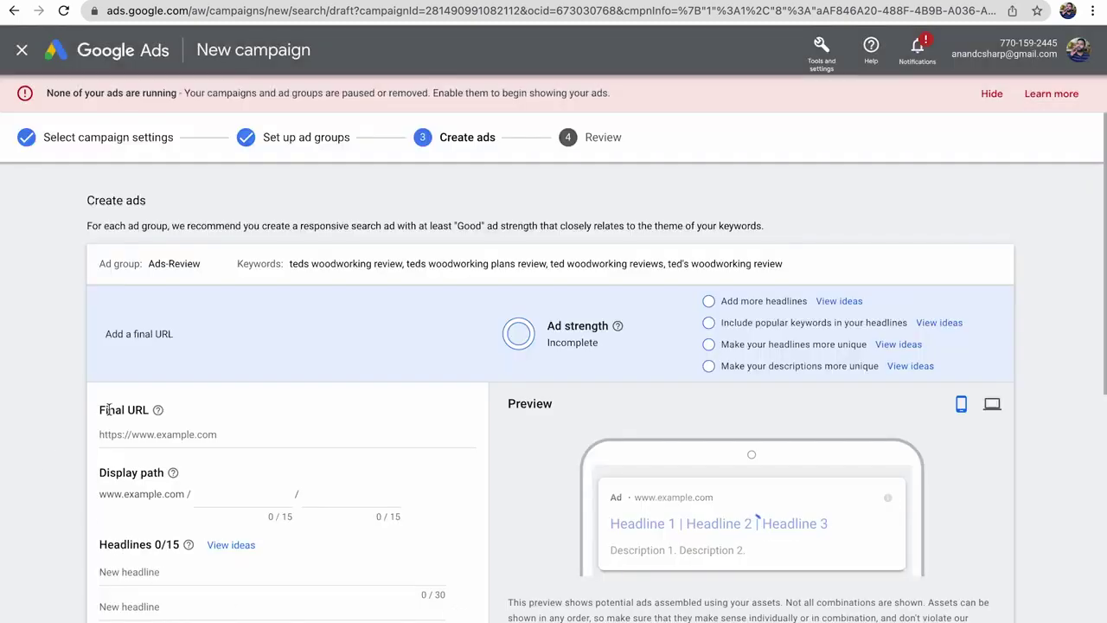
Step: Copy the Ted's Woodworking discount page's web address without the trailing question mark
{"action": "scroll", "coordinate": [185, 346], "scroll_direction": "down", "scroll_amount": 1}
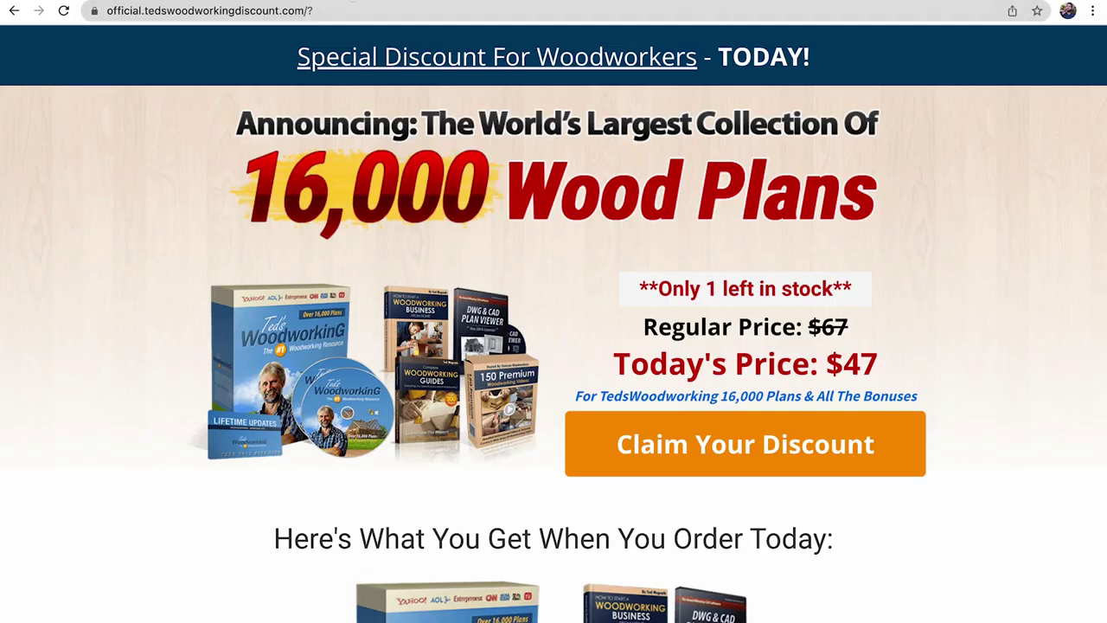
{"action": "left_click_drag", "start_coordinate": [314, 10], "coordinate": [90, 11]}
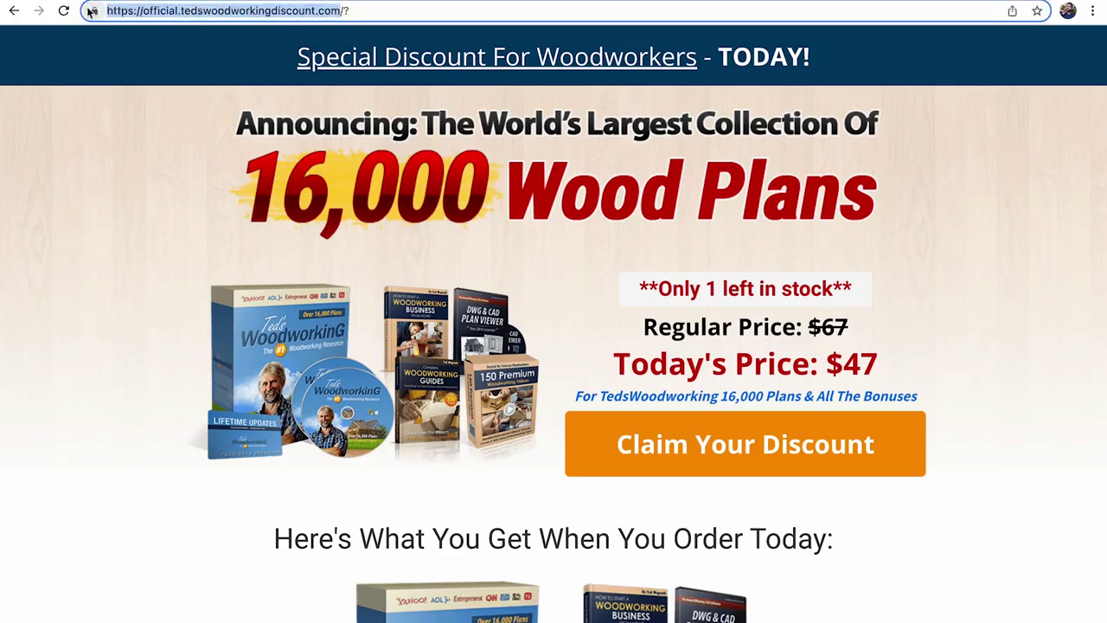
{"action": "left_click", "coordinate": [349, 12]}
{"action": "left_click_drag", "start_coordinate": [344, 12], "coordinate": [96, 11]}
{"action": "key", "text": "ctrl+c"}
{"action": "key", "text": "BackSpace"}
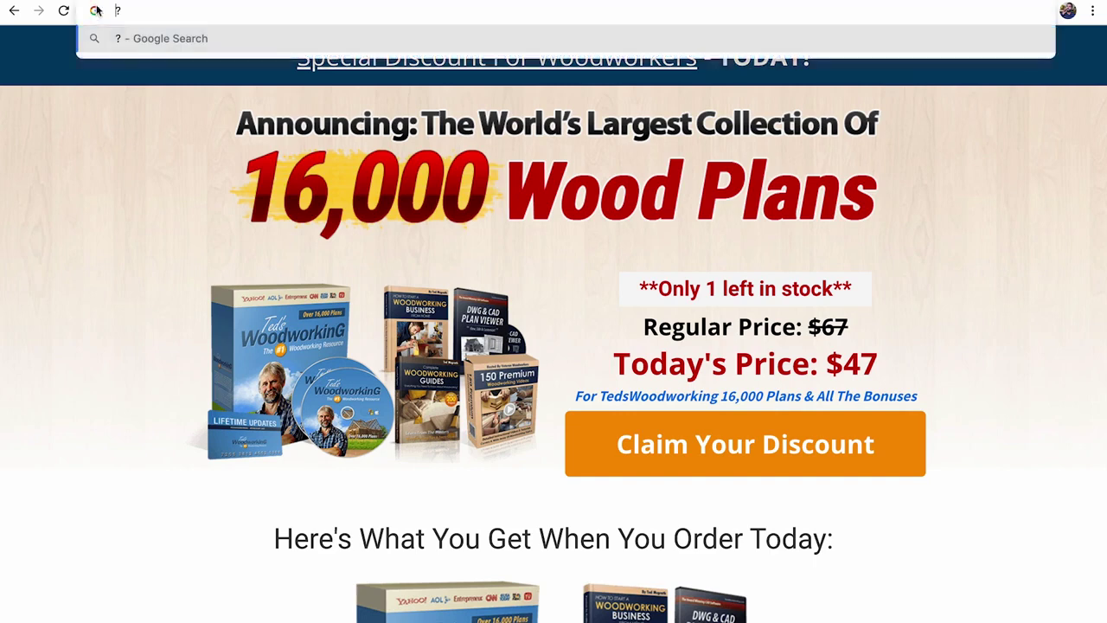
{"action": "left_click", "coordinate": [87, 257]}
{"action": "scroll", "coordinate": [287, 253], "scroll_direction": "down", "scroll_amount": 5}
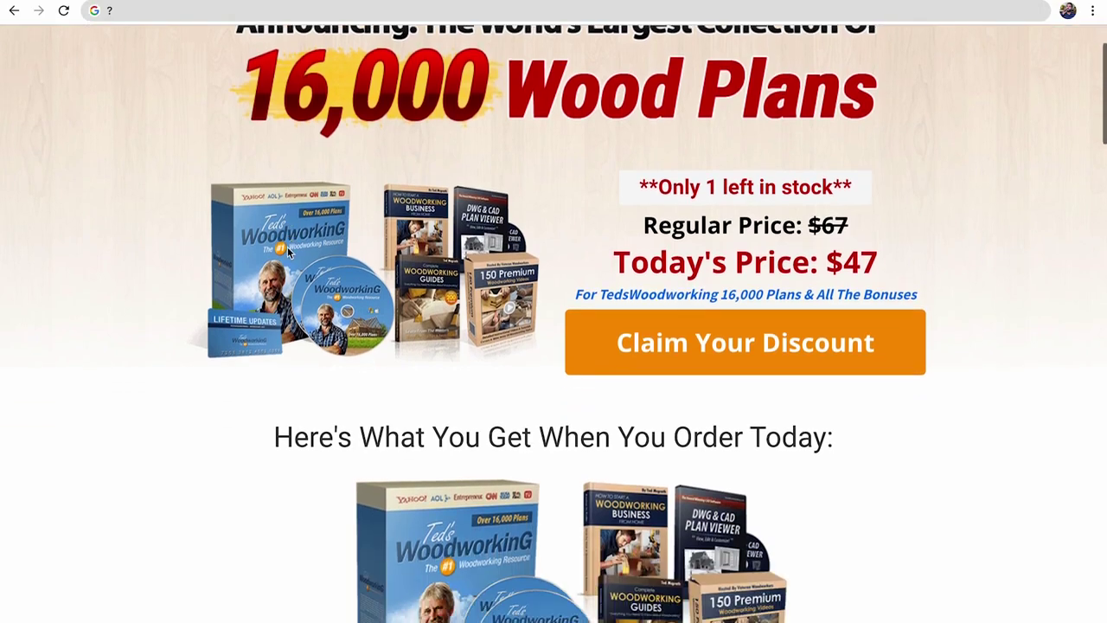
{"action": "scroll", "coordinate": [288, 253], "scroll_direction": "down", "scroll_amount": 2}
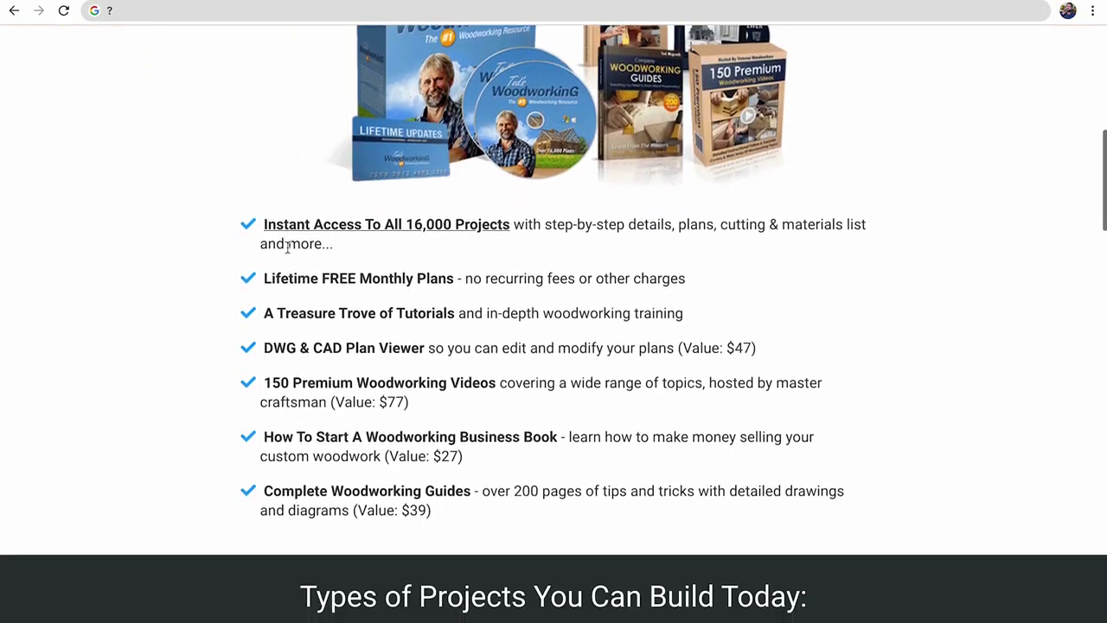
{"action": "scroll", "coordinate": [287, 247], "scroll_direction": "down", "scroll_amount": 2}
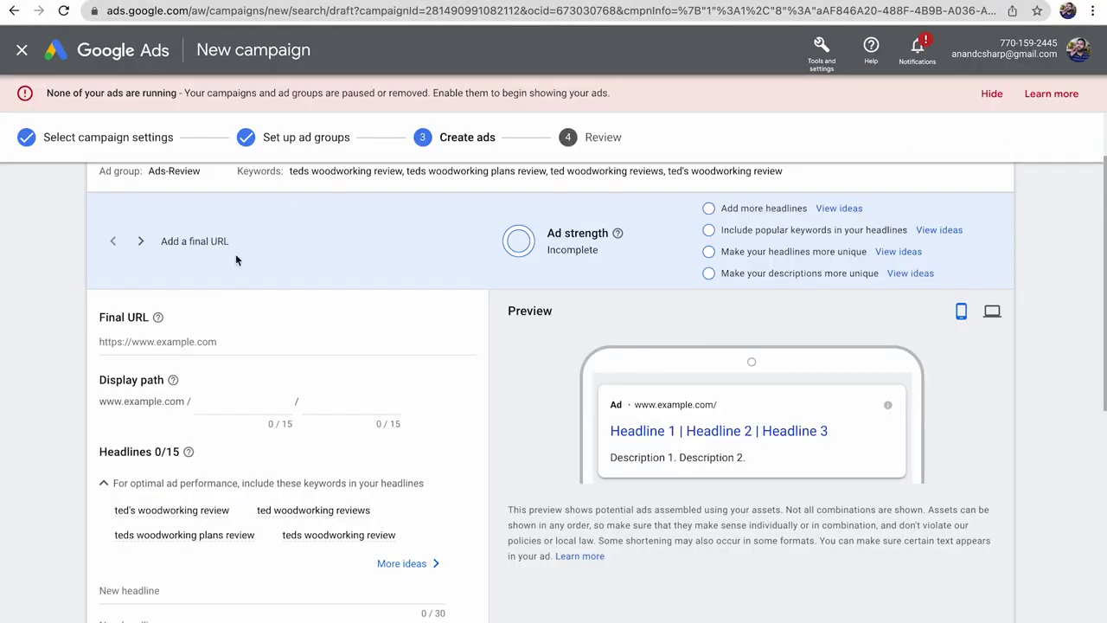
{"action": "left_click", "coordinate": [199, 337]}
{"action": "key", "text": "ctrl+v"}
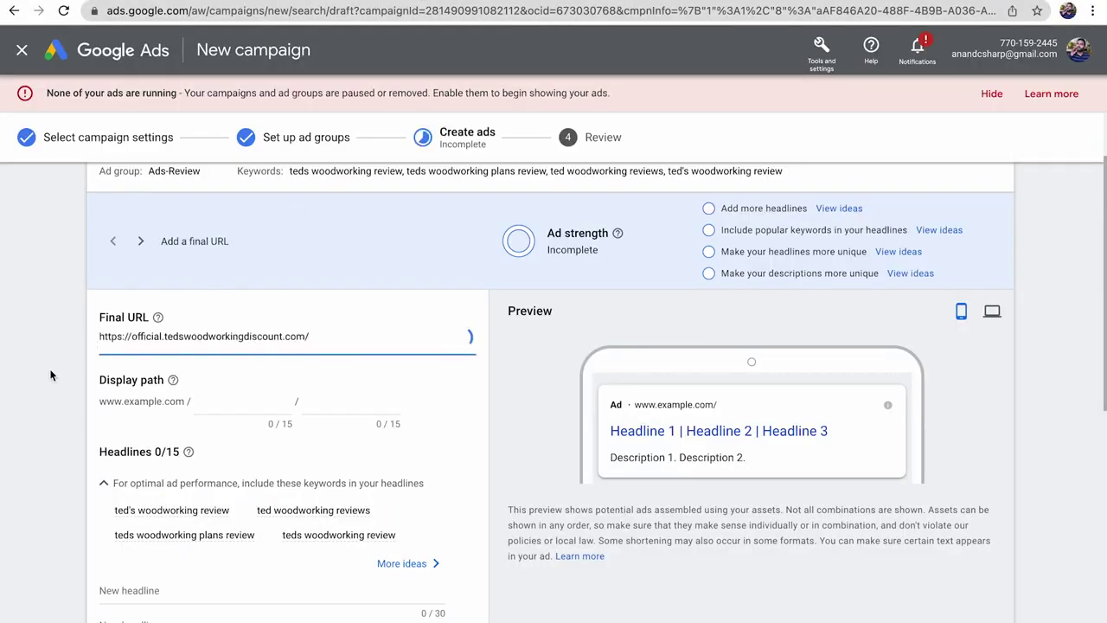
{"action": "left_click", "coordinate": [83, 374]}
Step: Set the two parts of the ad's display path to "Discount" and "Offer"
{"action": "left_click", "coordinate": [163, 428]}
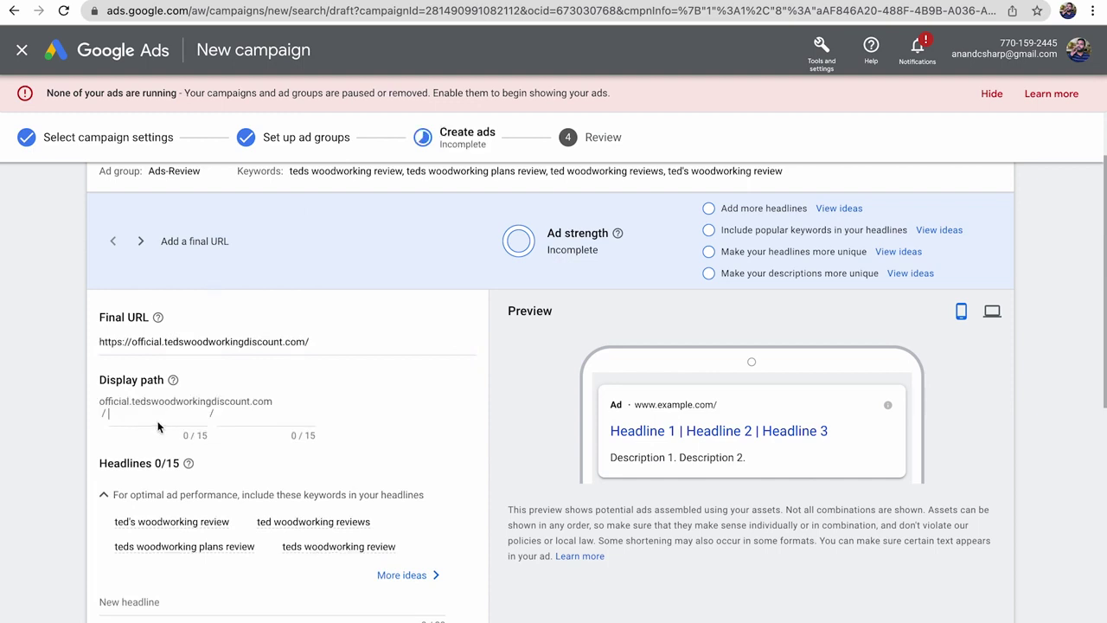
{"action": "type", "text": "isc"}
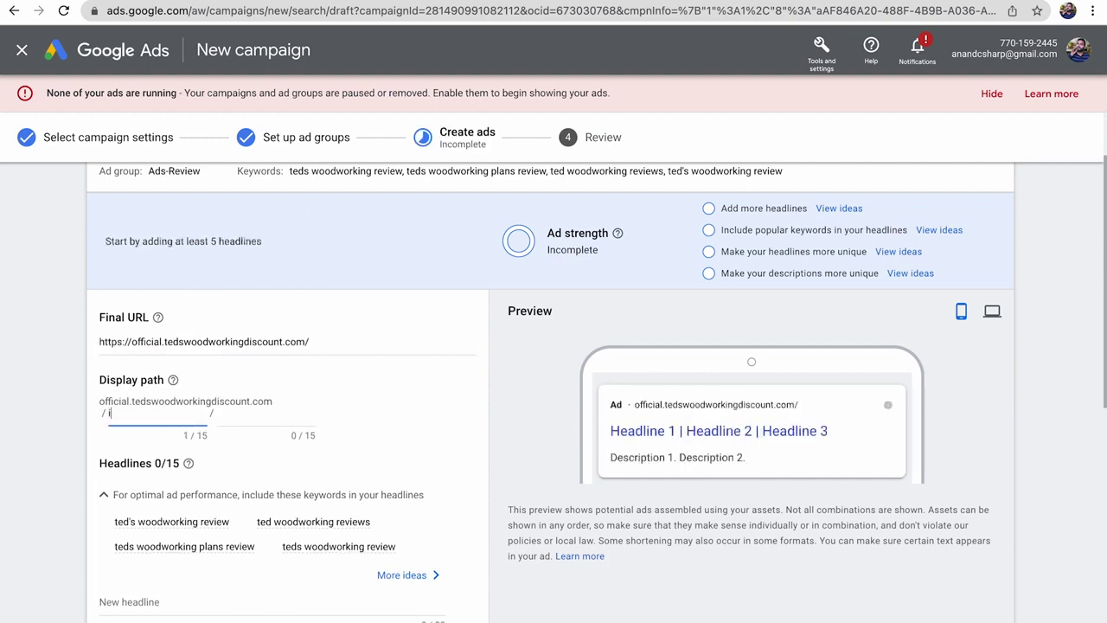
{"action": "type", "text": "ou"}
{"action": "key", "text": "BackSpace"}
{"action": "key", "text": "BackSpace"}
{"action": "key", "text": "BackSpace"}
{"action": "key", "text": "BackSpace"}
{"action": "type", "text": "Discou"}
{"action": "key", "text": "Tab"}
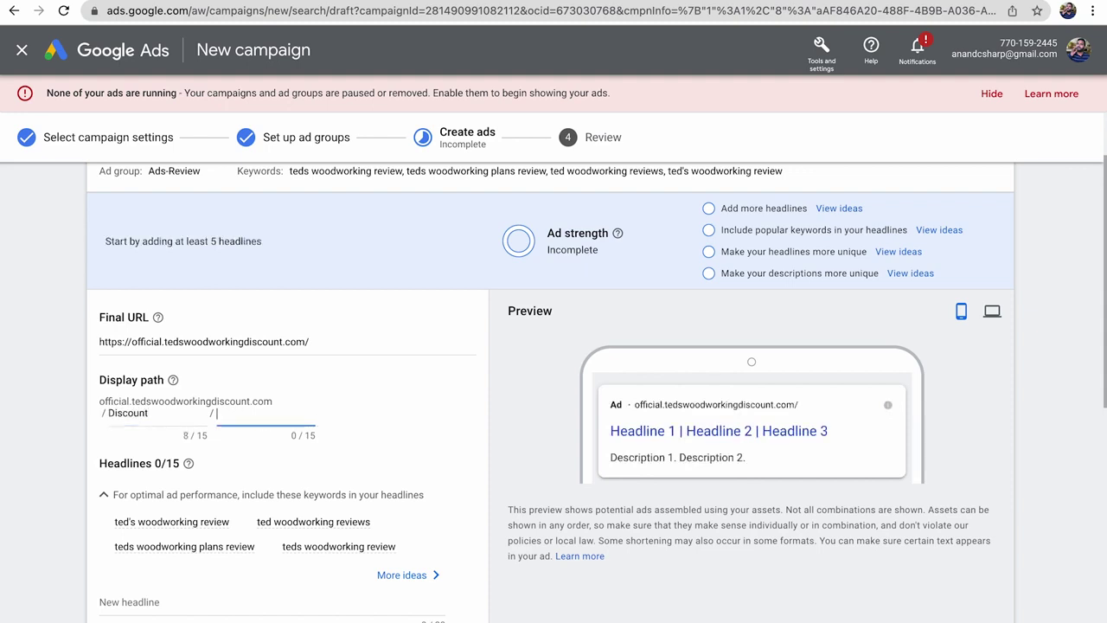
{"action": "type", "text": "Offer"}
{"action": "left_click", "coordinate": [27, 519]}
Step: Start a keyword insertion in the ad's first headline, using title case
{"action": "scroll", "coordinate": [26, 519], "scroll_direction": "down", "scroll_amount": 3}
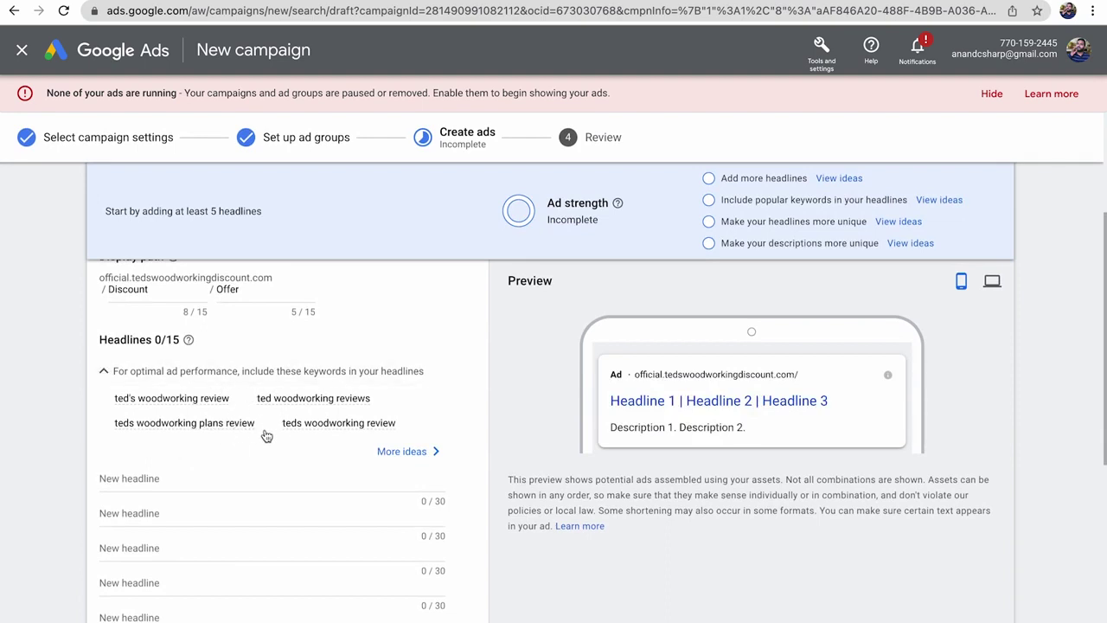
{"action": "left_click", "coordinate": [167, 482]}
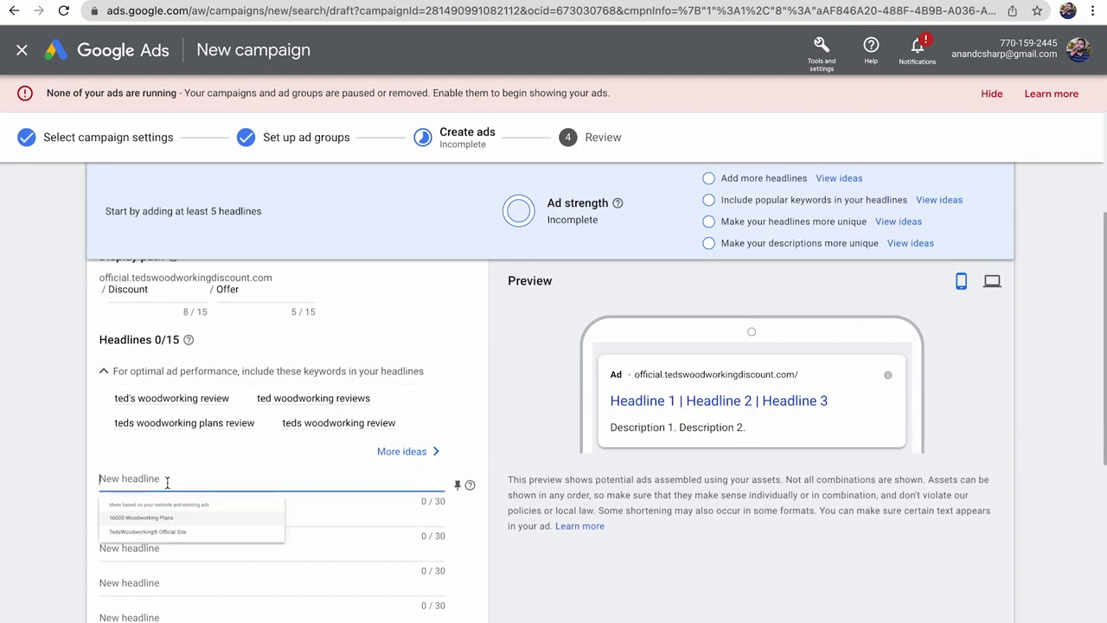
{"action": "type", "text": "{"}
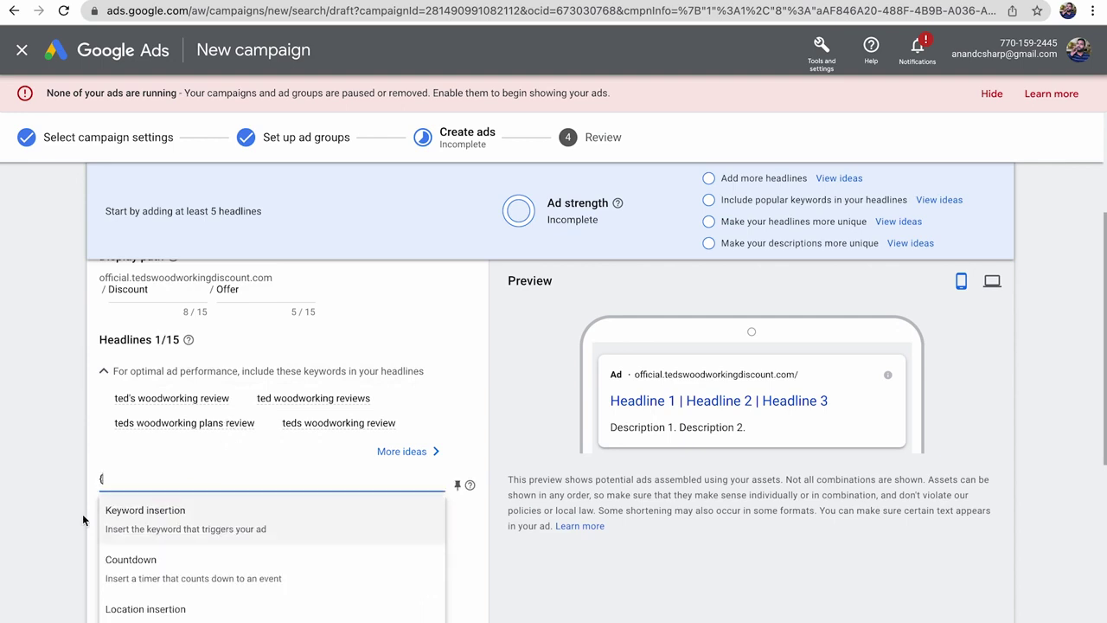
{"action": "left_click", "coordinate": [130, 519]}
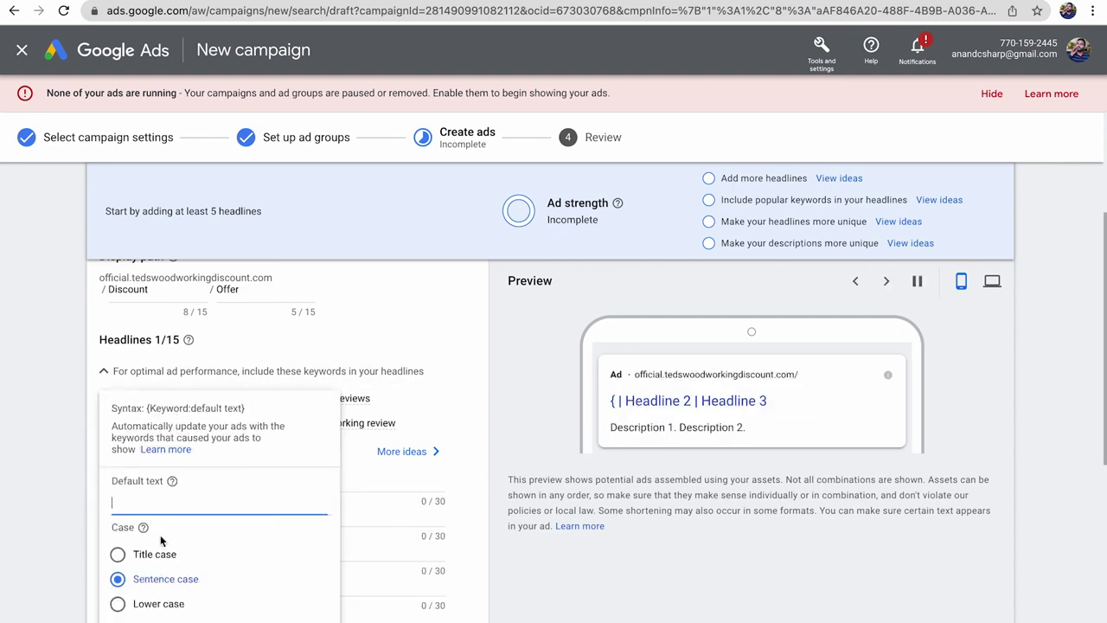
{"action": "left_click", "coordinate": [119, 554]}
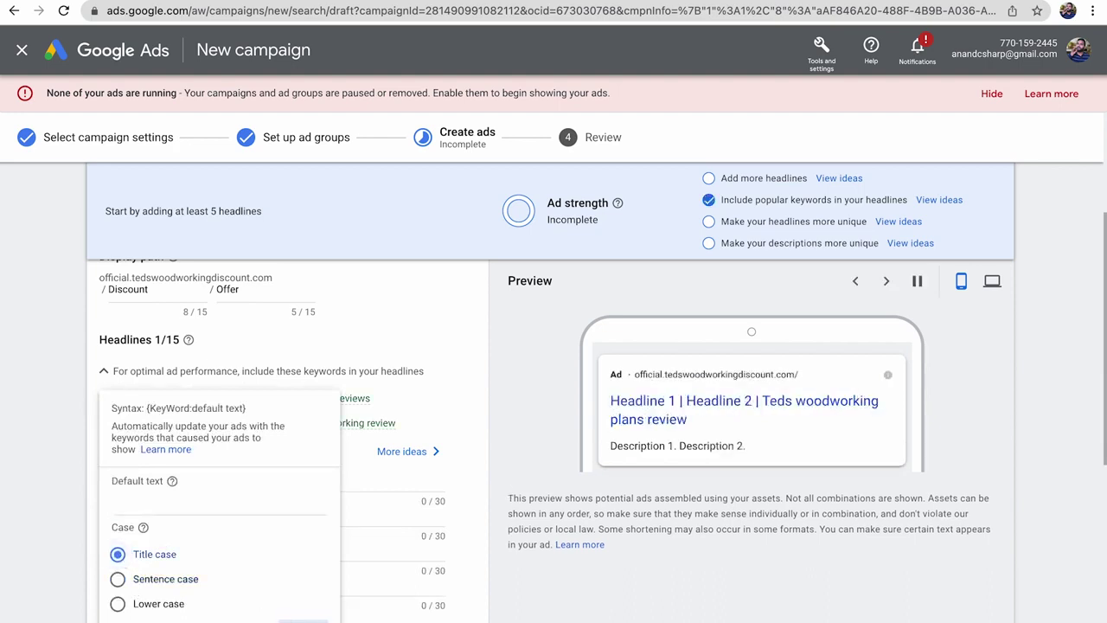
{"action": "left_click", "coordinate": [299, 620]}
Step: Give the keyword insertion the default text "Teds Woods Working Plan" in sentence case, and apply it to the first headline
{"action": "left_click", "coordinate": [197, 487]}
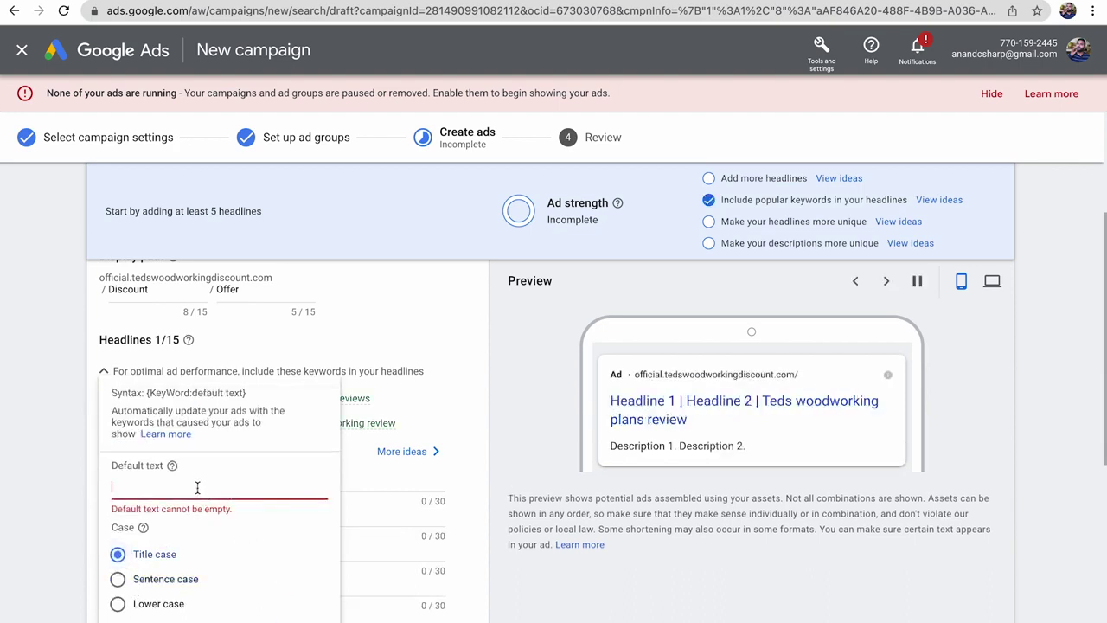
{"action": "type", "text": "Teds"}
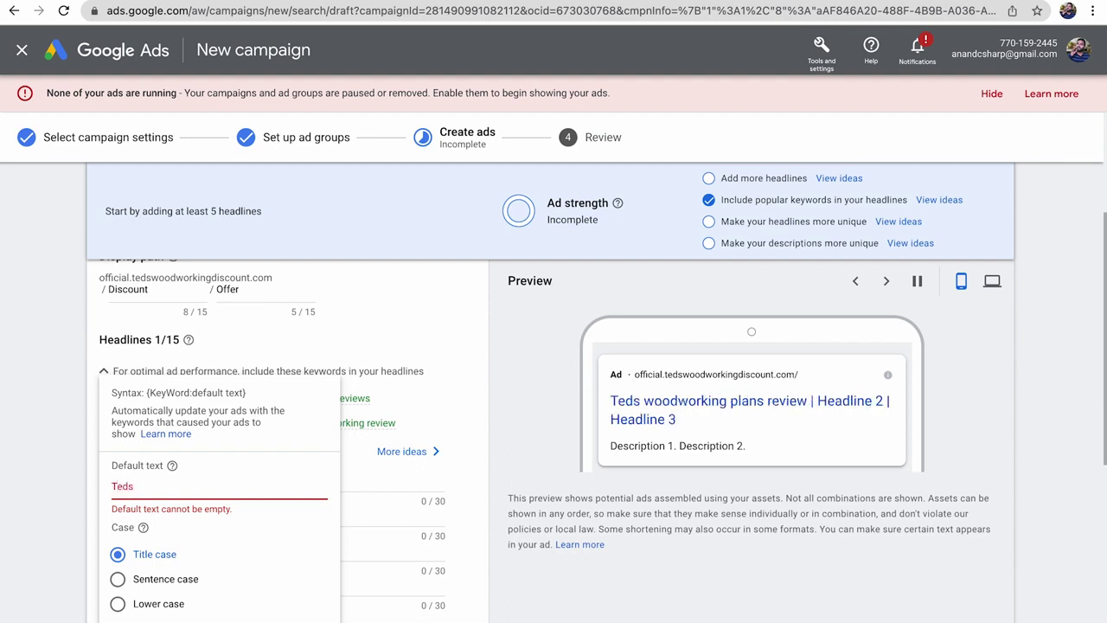
{"action": "type", "text": " Woods "}
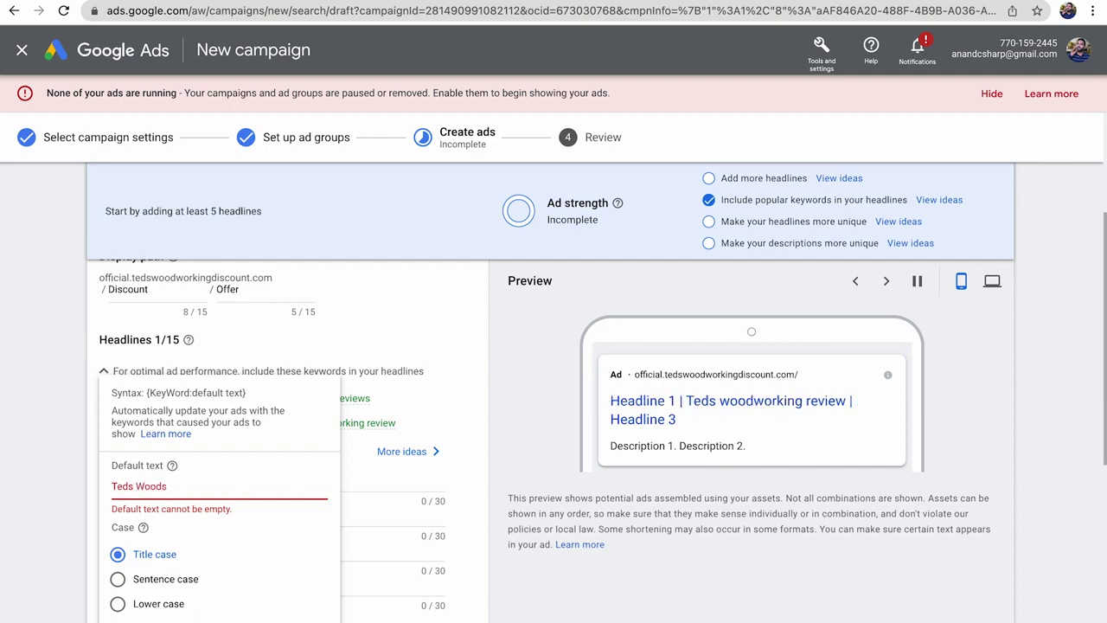
{"action": "type", "text": "Working Plan"}
{"action": "left_click", "coordinate": [112, 486]}
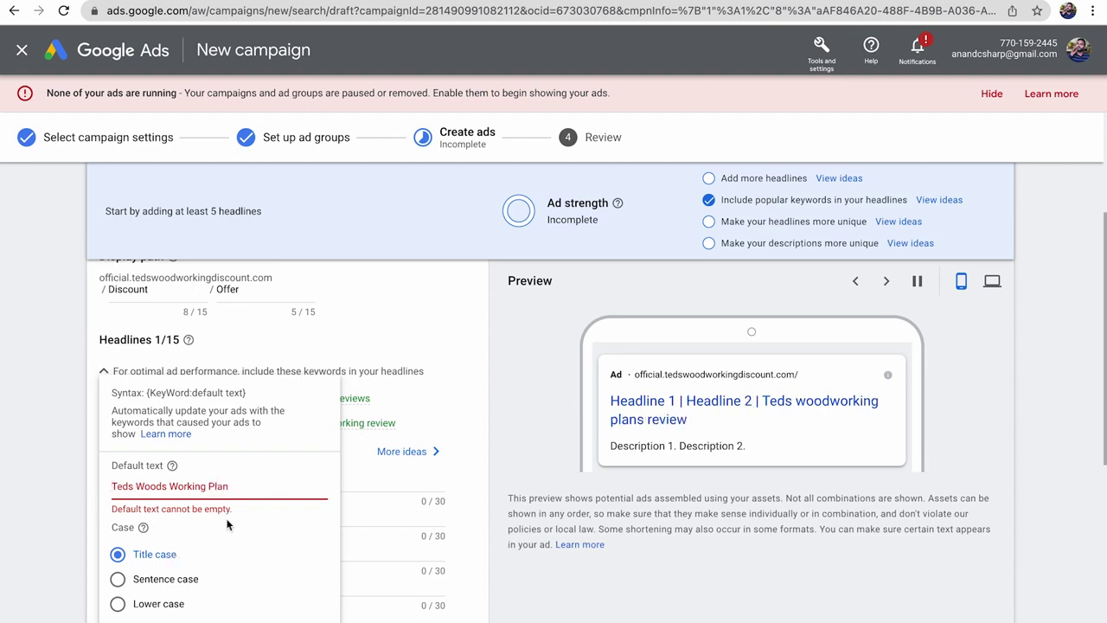
{"action": "left_click", "coordinate": [139, 580]}
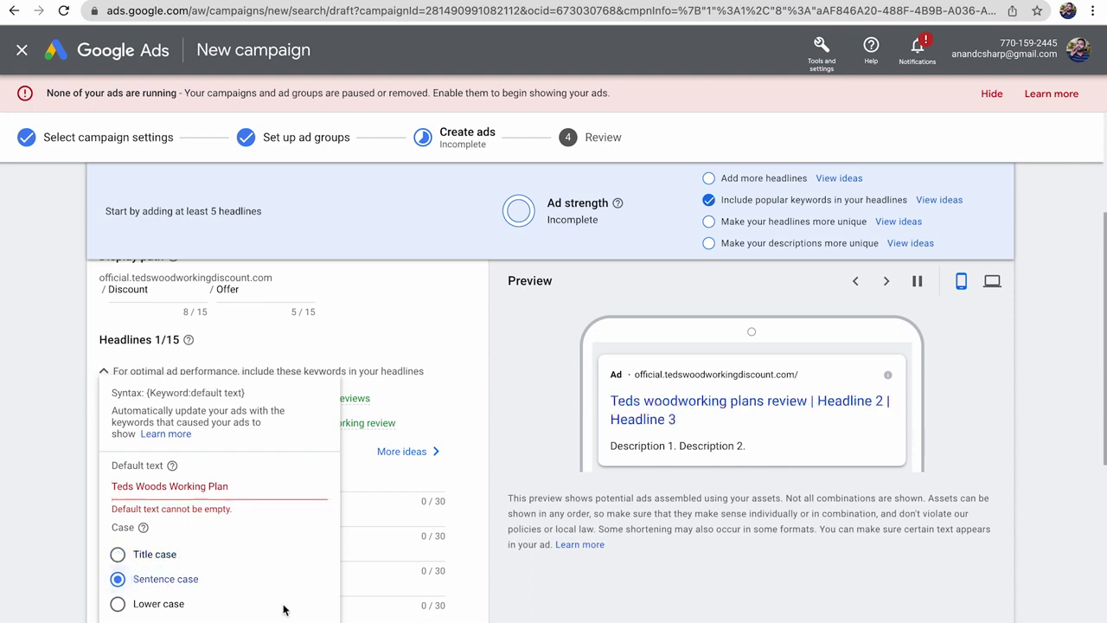
{"action": "left_click", "coordinate": [242, 490]}
{"action": "left_click", "coordinate": [302, 621]}
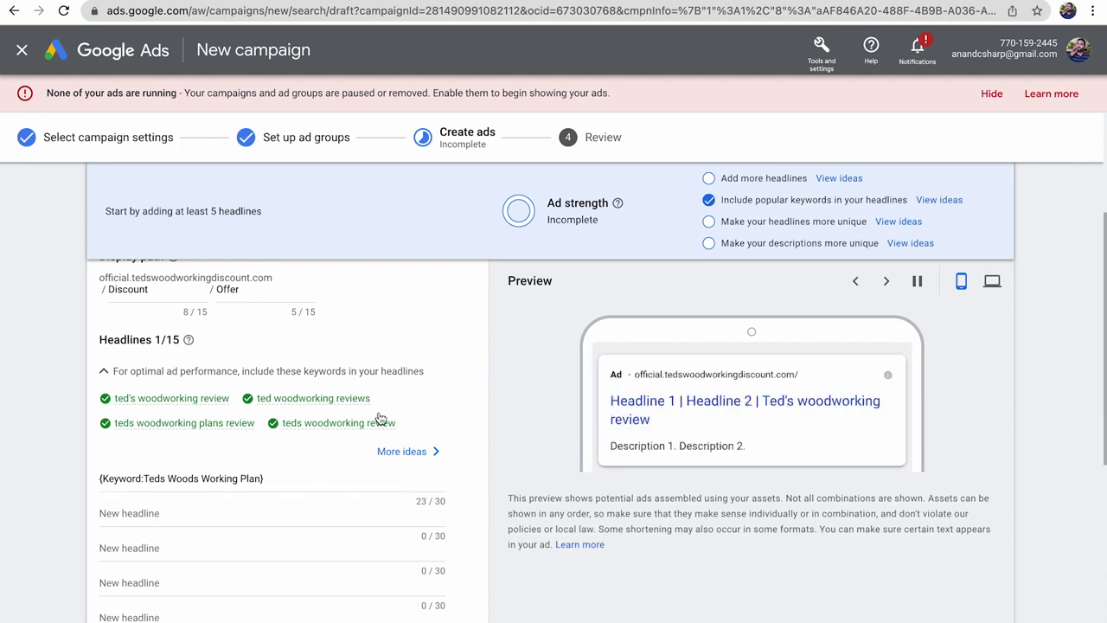
Step: Copy "16,000 woodworking project" from the first Bing ad into the second headline, and pin the keyword insertion headline to position 1
{"action": "mouse_move", "coordinate": [307, 408]}
{"action": "scroll", "coordinate": [43, 479], "scroll_direction": "down", "scroll_amount": 2}
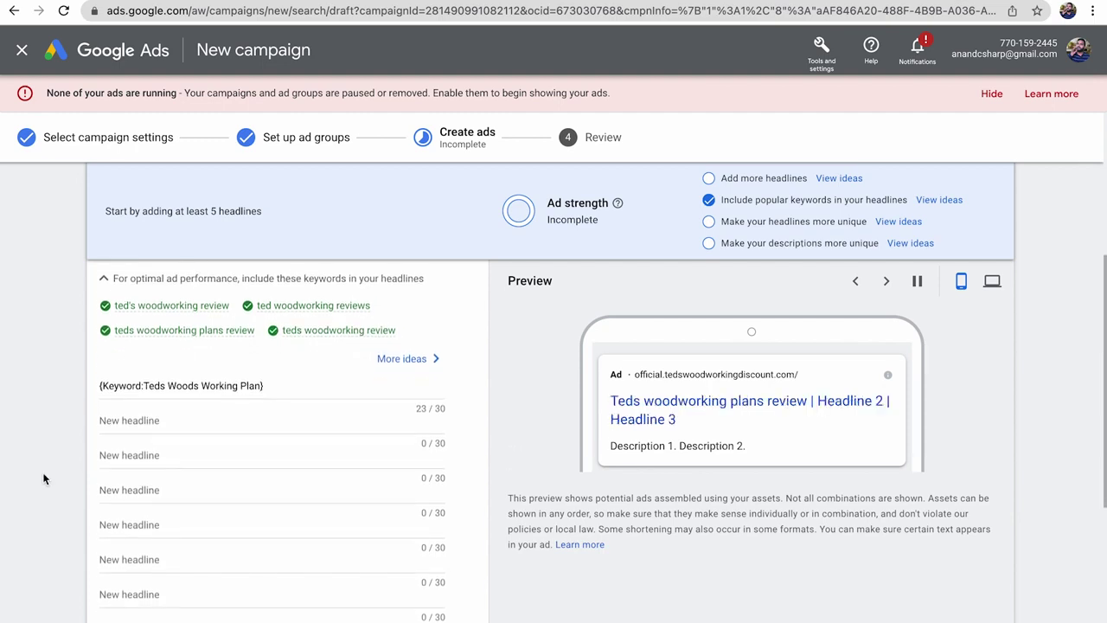
{"action": "scroll", "coordinate": [43, 478], "scroll_direction": "up", "scroll_amount": 1}
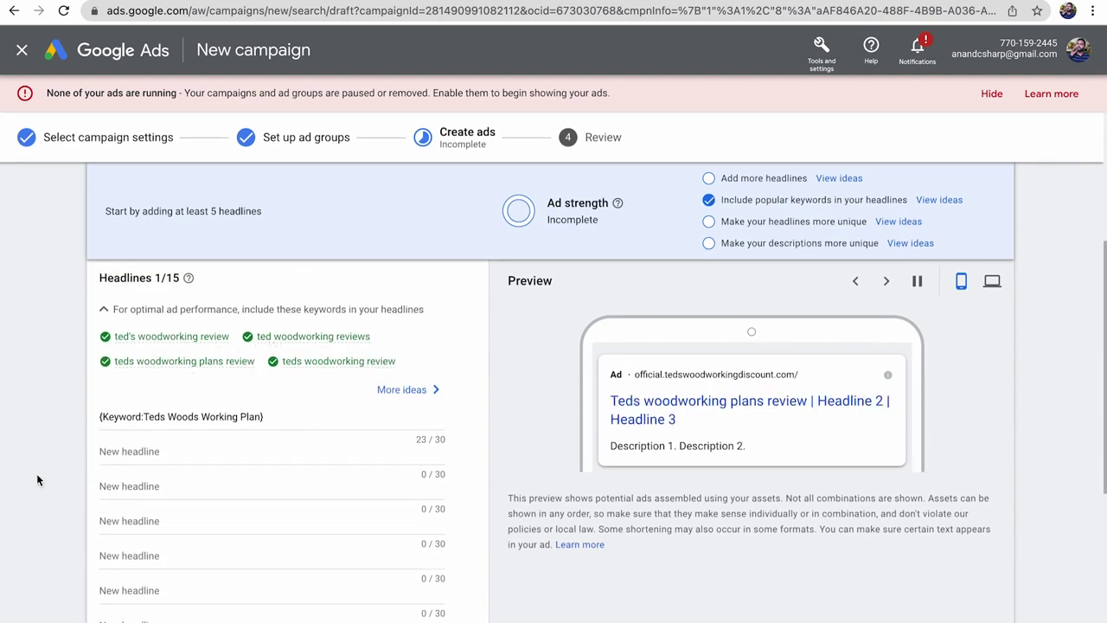
{"action": "left_click", "coordinate": [161, 451]}
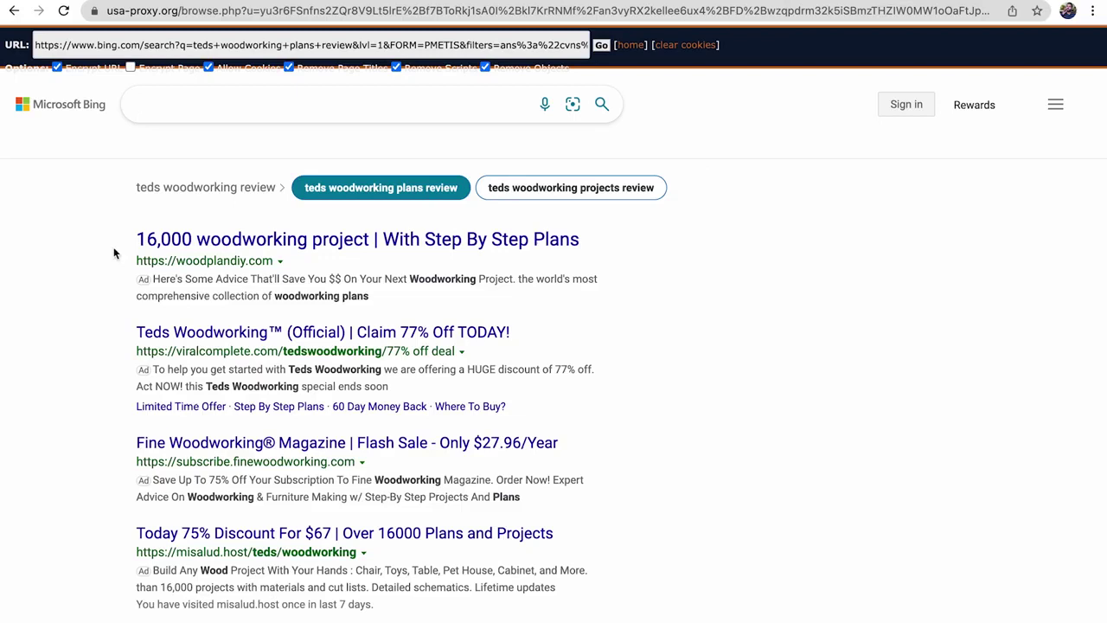
{"action": "left_click_drag", "start_coordinate": [127, 245], "coordinate": [372, 247]}
{"action": "key", "text": "ctrl+c"}
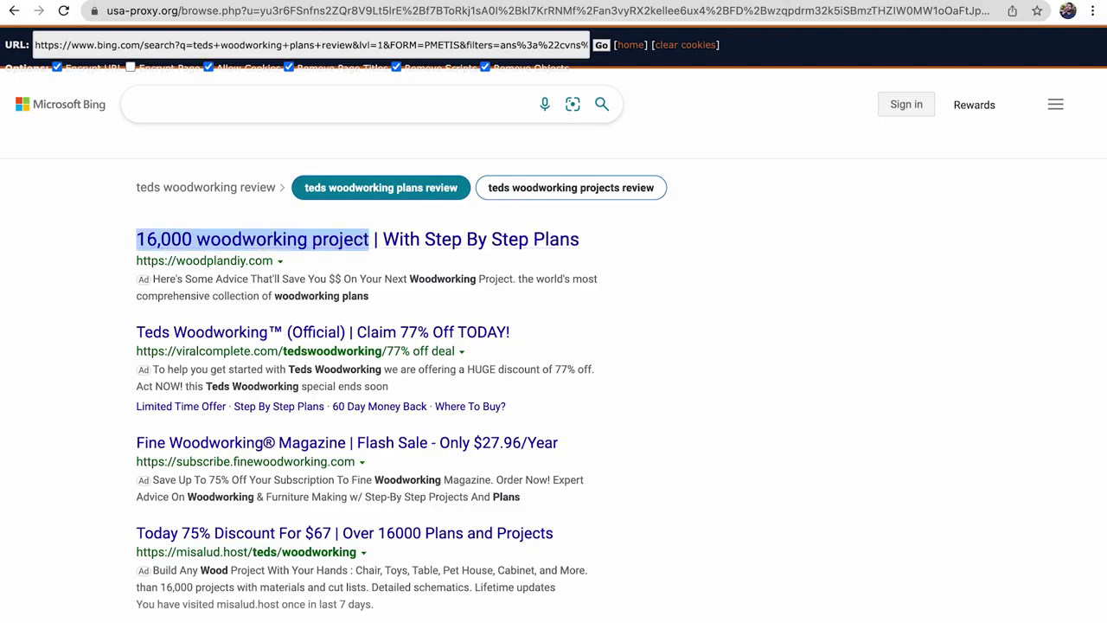
{"action": "key", "text": "ctrl+Tab"}
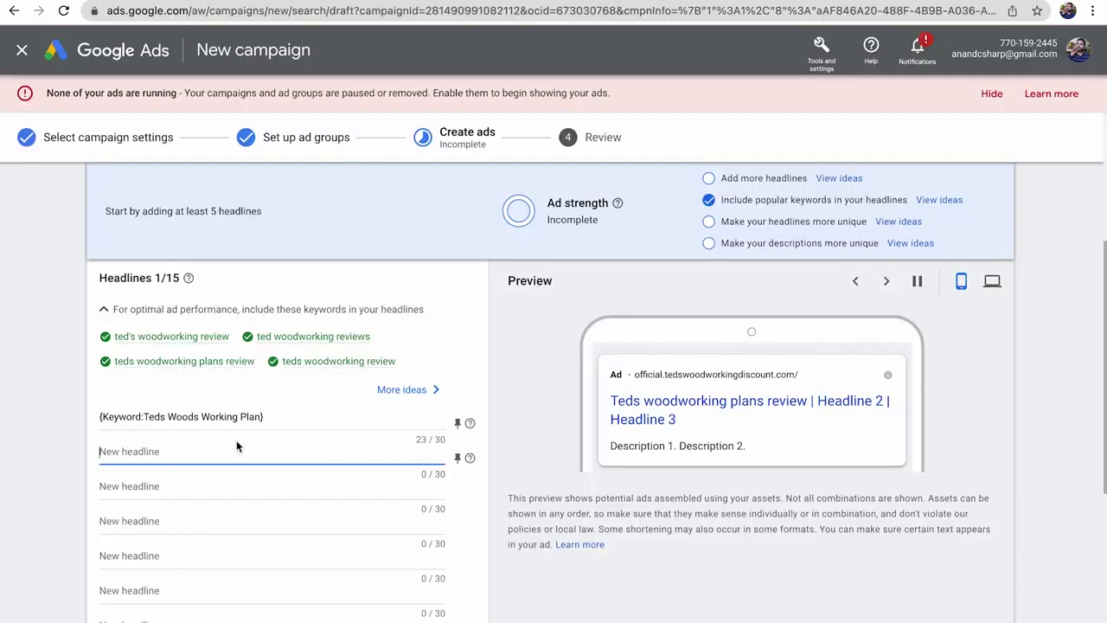
{"action": "left_click", "coordinate": [229, 449]}
{"action": "key", "text": "ctrl+v"}
{"action": "left_click", "coordinate": [47, 495]}
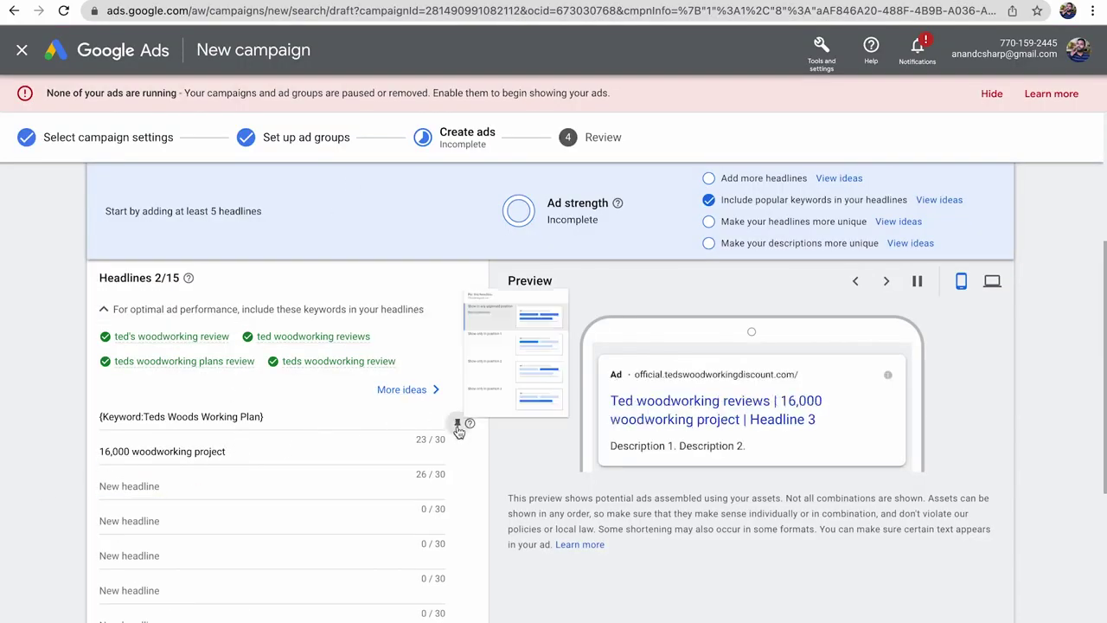
{"action": "left_click", "coordinate": [458, 424]}
{"action": "left_click", "coordinate": [651, 190]}
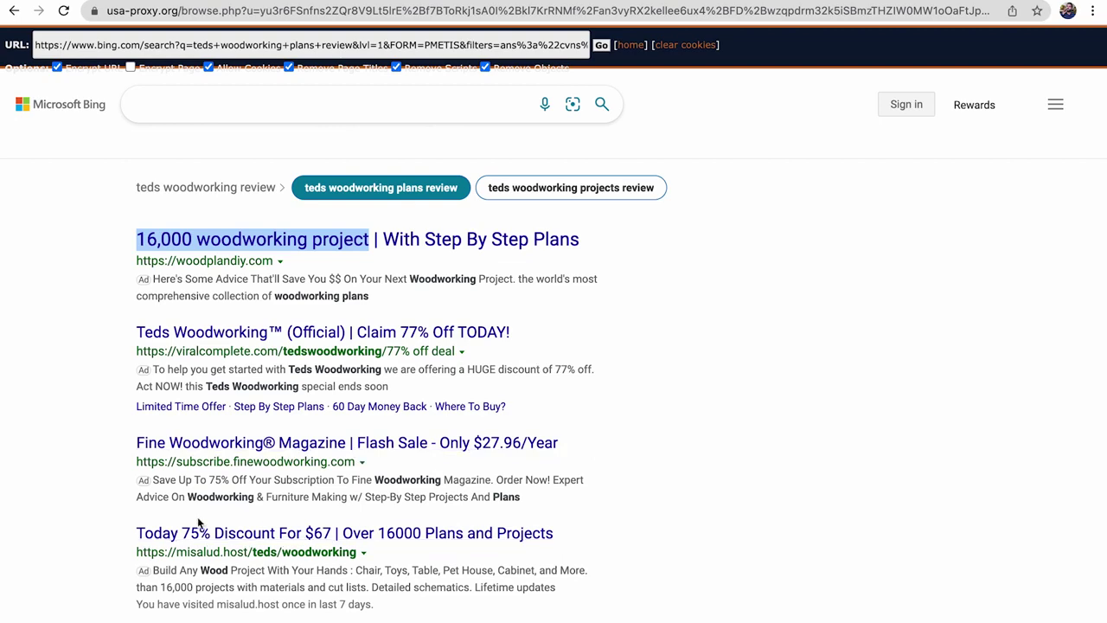
Step: Copy "Today 75% Discount For $67" from the Bing results into the third headline and pin it to position 3
{"action": "left_click_drag", "start_coordinate": [130, 533], "coordinate": [331, 534]}
{"action": "key", "text": "super+c"}
{"action": "key", "text": "super+Tab"}
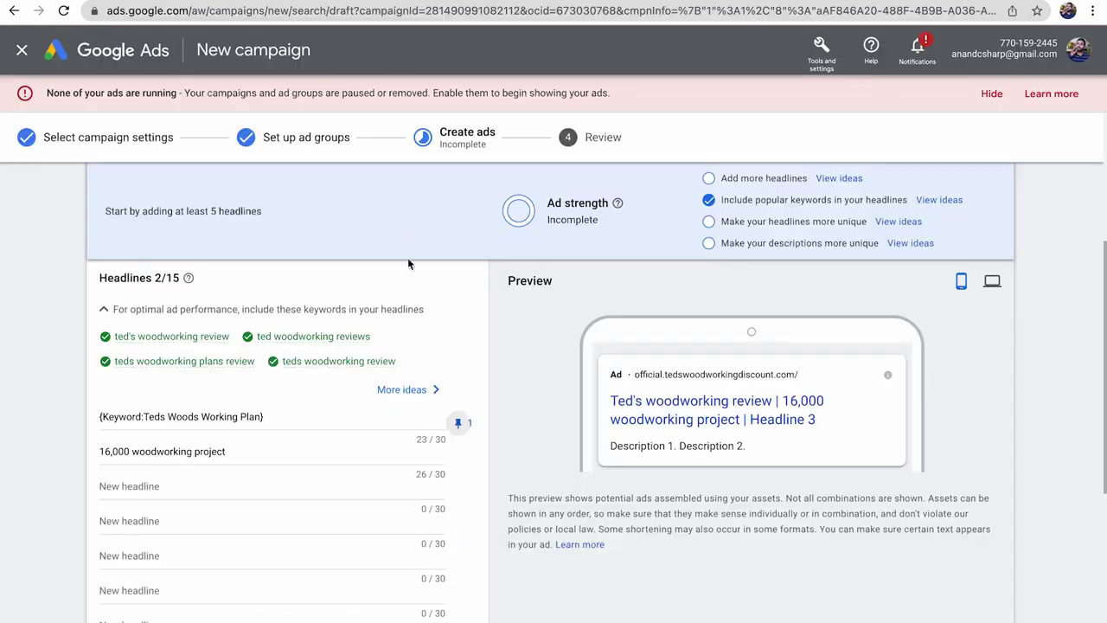
{"action": "left_click", "coordinate": [225, 485]}
{"action": "key", "text": "super+v"}
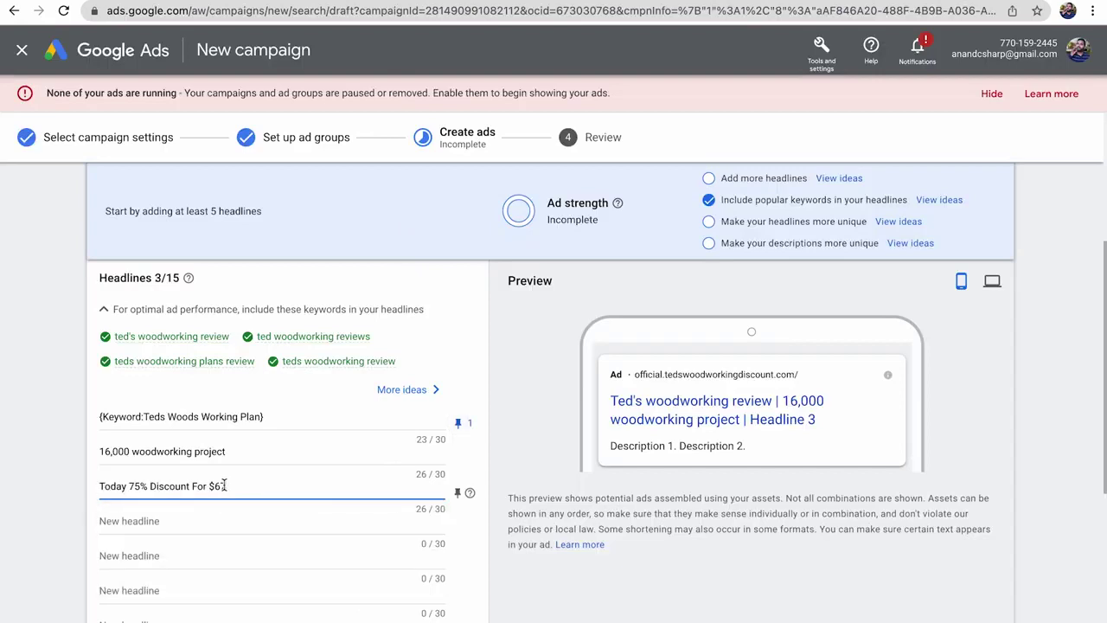
{"action": "left_click", "coordinate": [0, 522]}
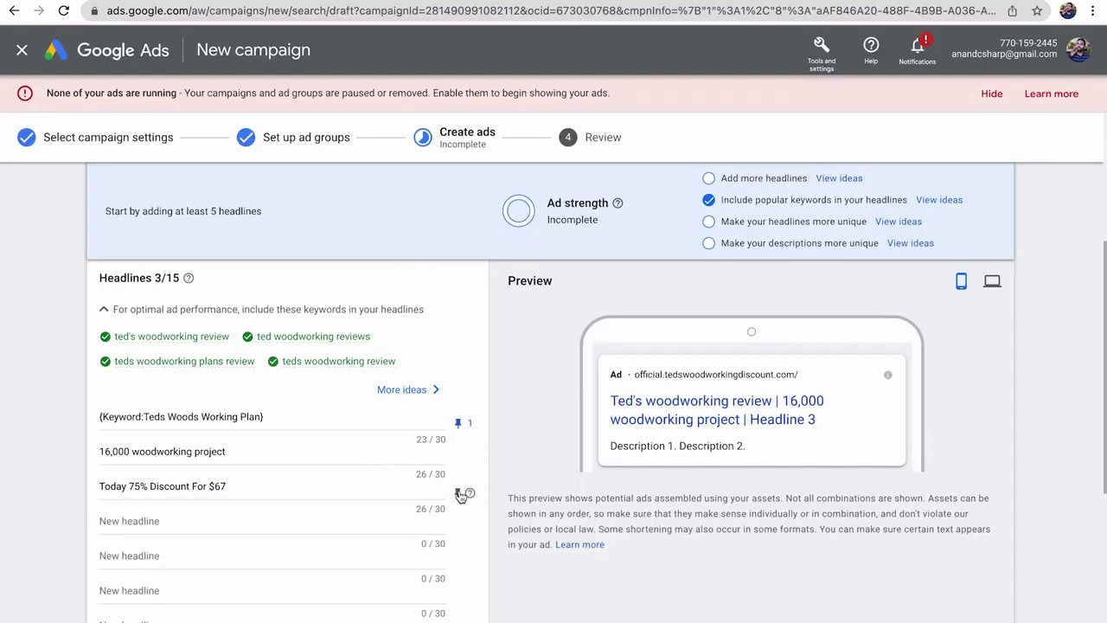
{"action": "left_click", "coordinate": [459, 491]}
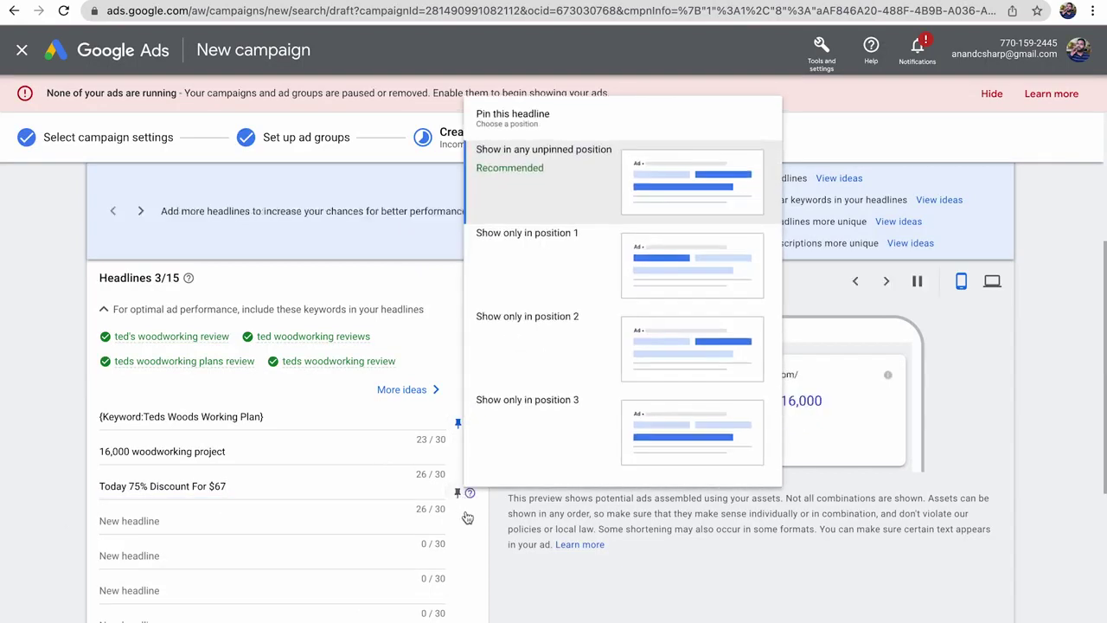
{"action": "left_click", "coordinate": [616, 415]}
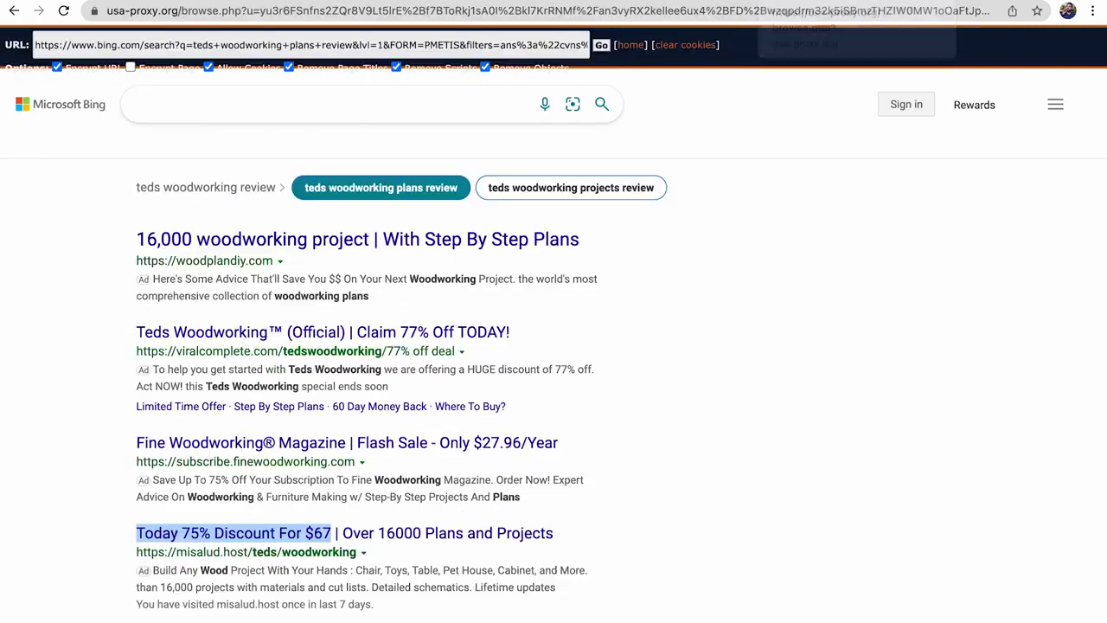
Step: Copy "Claim 77% Off TODAY!" from the Teds Woodworking ad on Bing and paste it as the fourth headline
{"action": "left_click", "coordinate": [685, 1]}
{"action": "left_click_drag", "start_coordinate": [533, 338], "coordinate": [359, 329]}
{"action": "key", "text": "ctrl+c"}
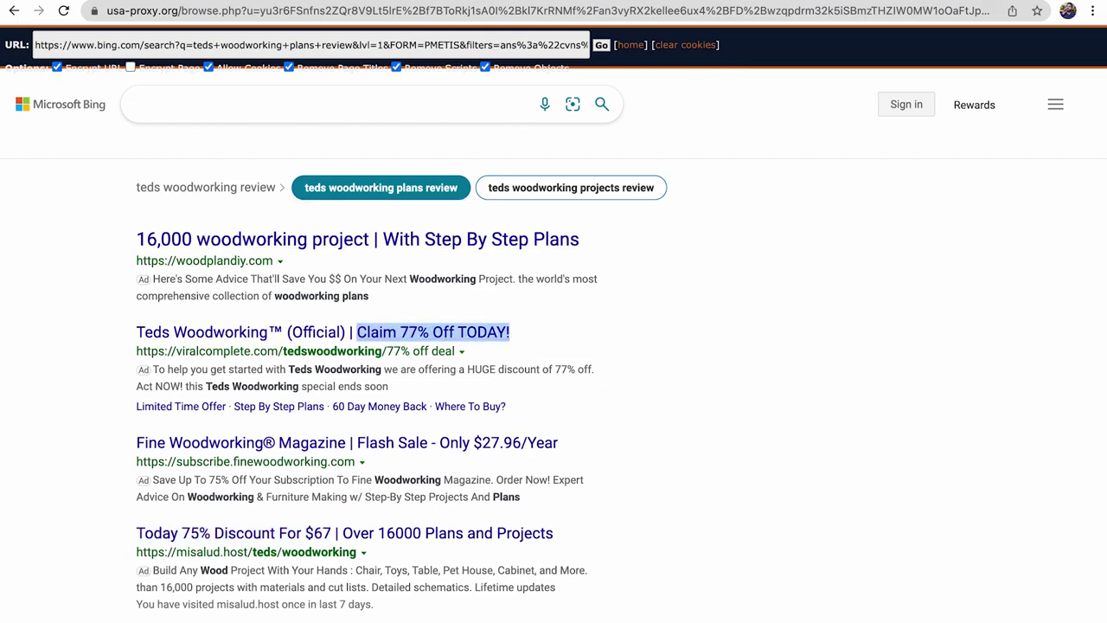
{"action": "key", "text": "ctrl+Tab"}
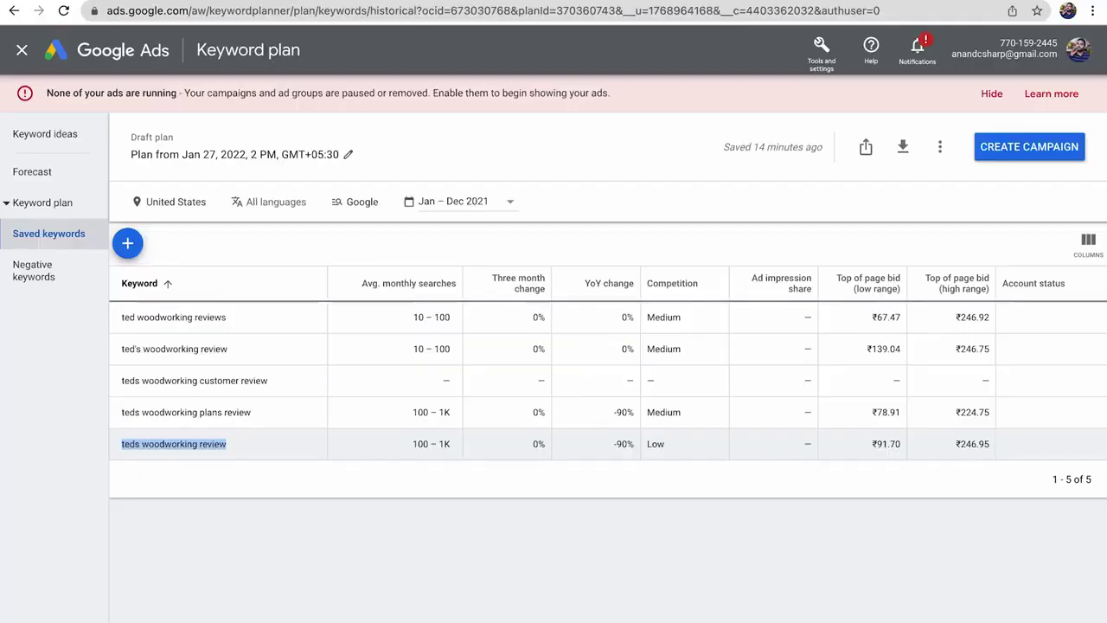
{"action": "key", "text": "ctrl+Tab"}
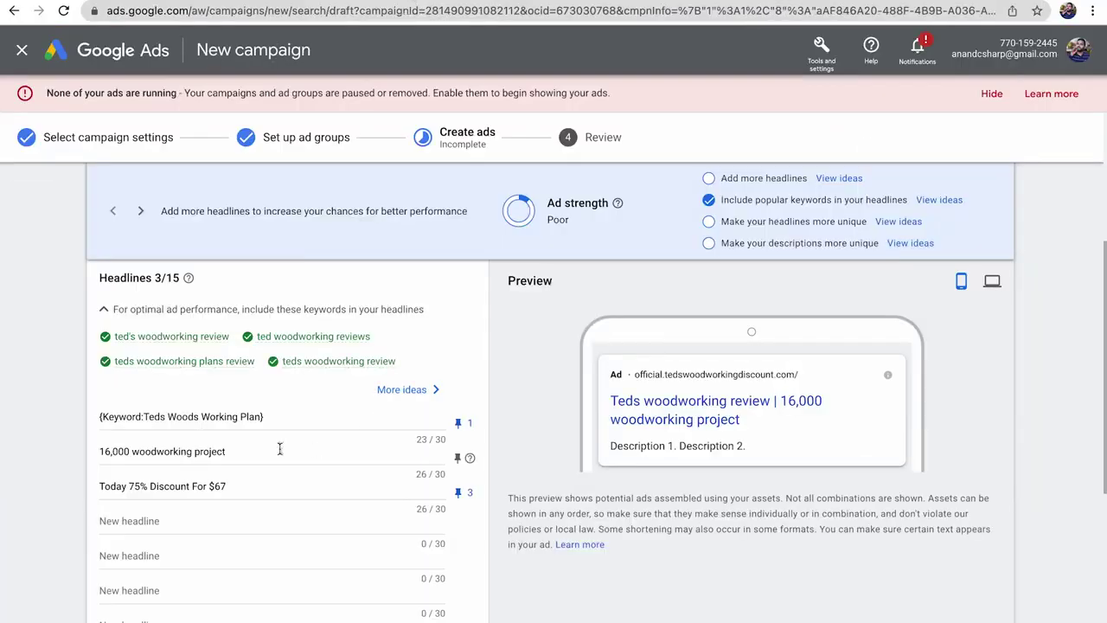
{"action": "left_click", "coordinate": [198, 524]}
{"action": "key", "text": "ctrl+v"}
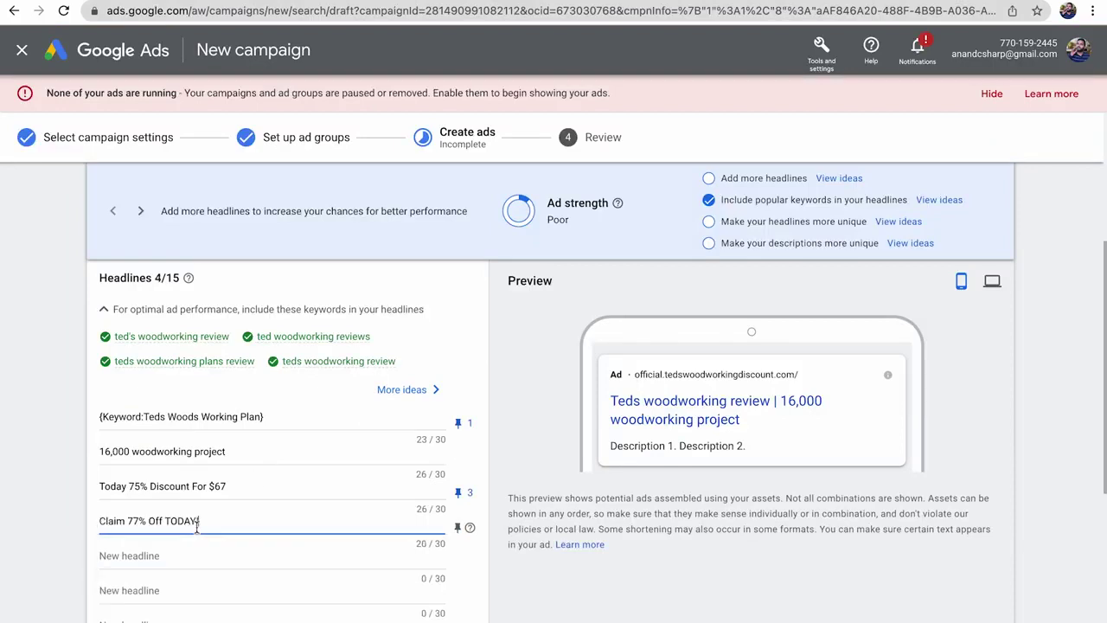
{"action": "left_click", "coordinate": [26, 559]}
Step: Enter "Official Website" as the ad's fifth headline
{"action": "scroll", "coordinate": [14, 561], "scroll_direction": "down", "scroll_amount": 1}
{"action": "scroll", "coordinate": [14, 560], "scroll_direction": "down", "scroll_amount": 1}
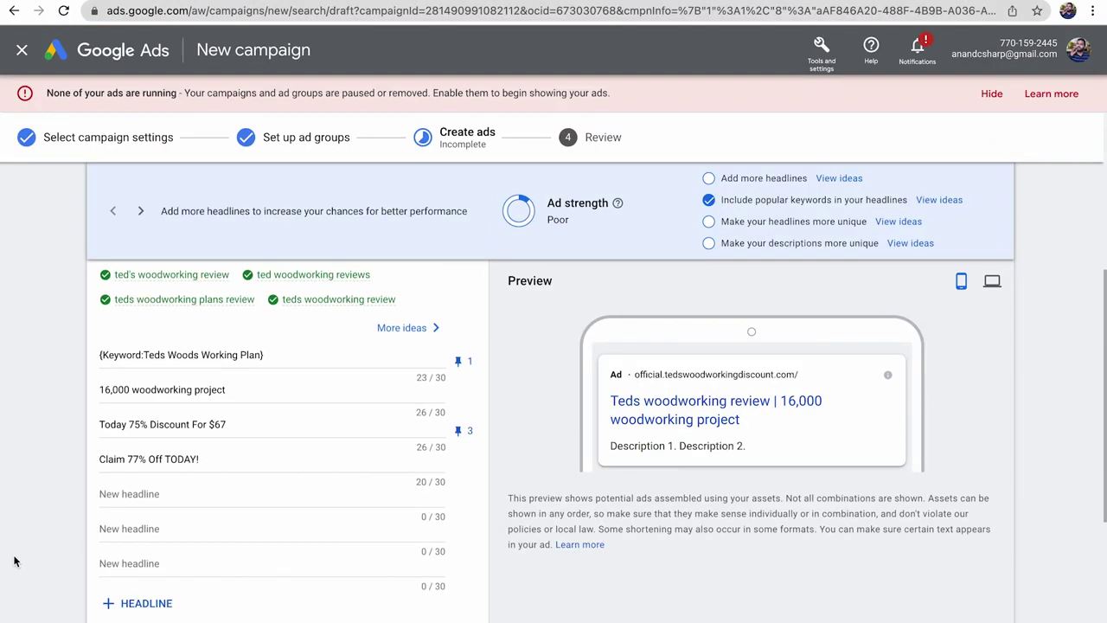
{"action": "left_click", "coordinate": [163, 495]}
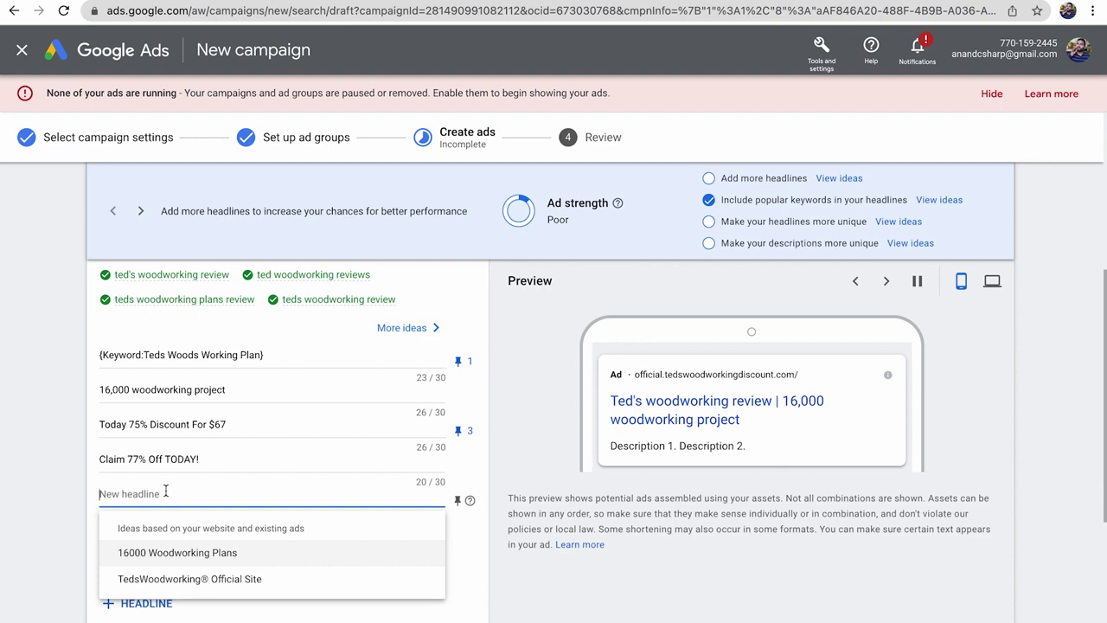
{"action": "type", "text": "Offical"}
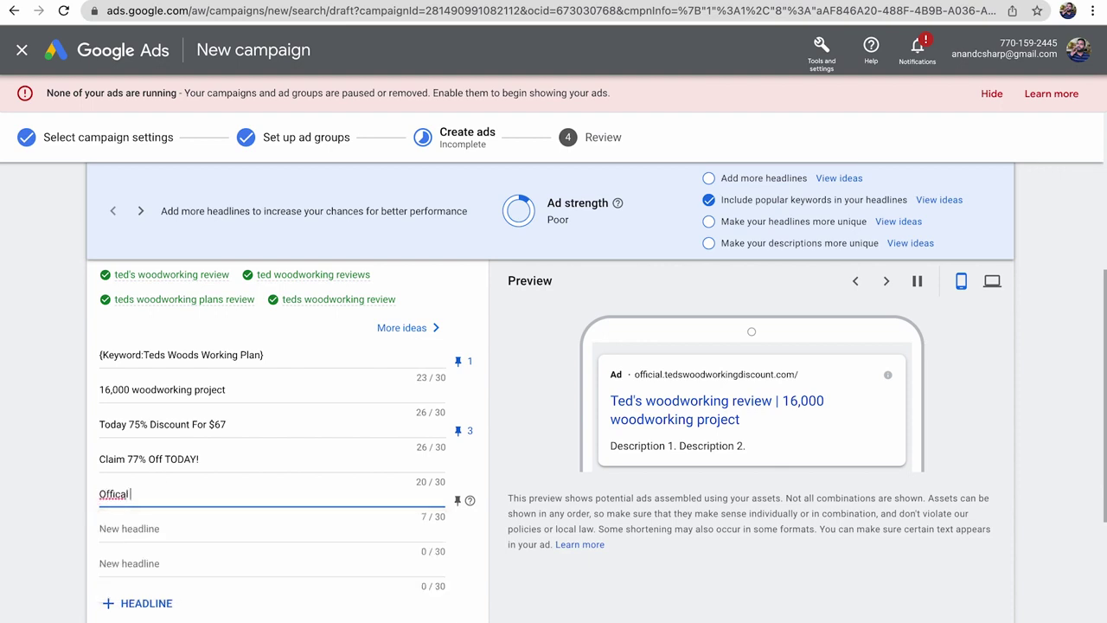
{"action": "key", "text": "BackSpace"}
{"action": "key", "text": "BackSpace"}
{"action": "type", "text": "c"}
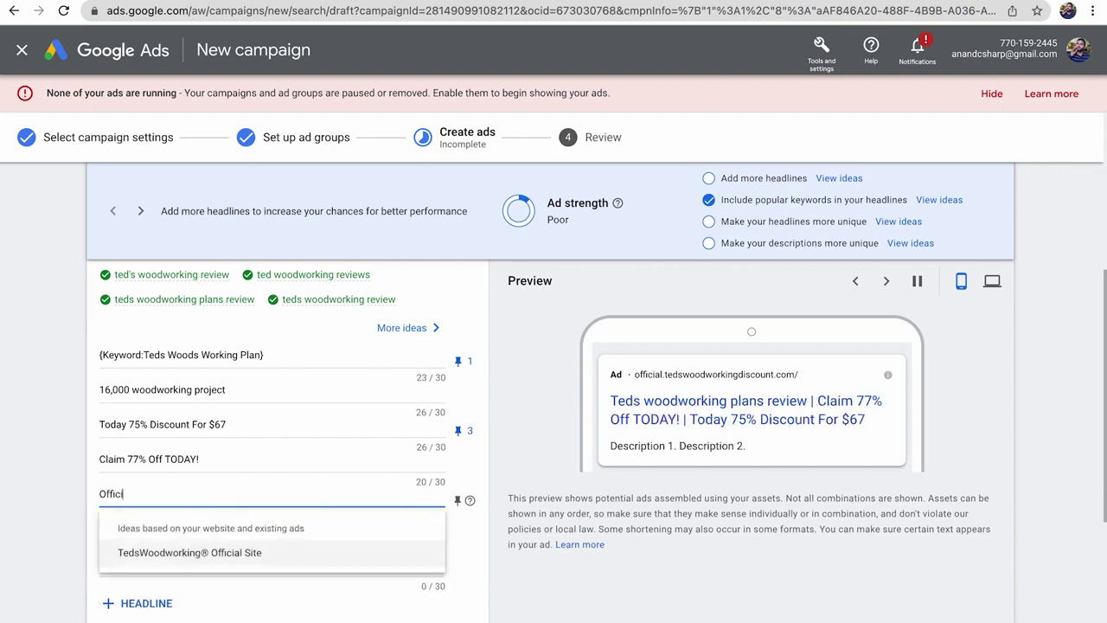
{"action": "type", "text": "ial W"}
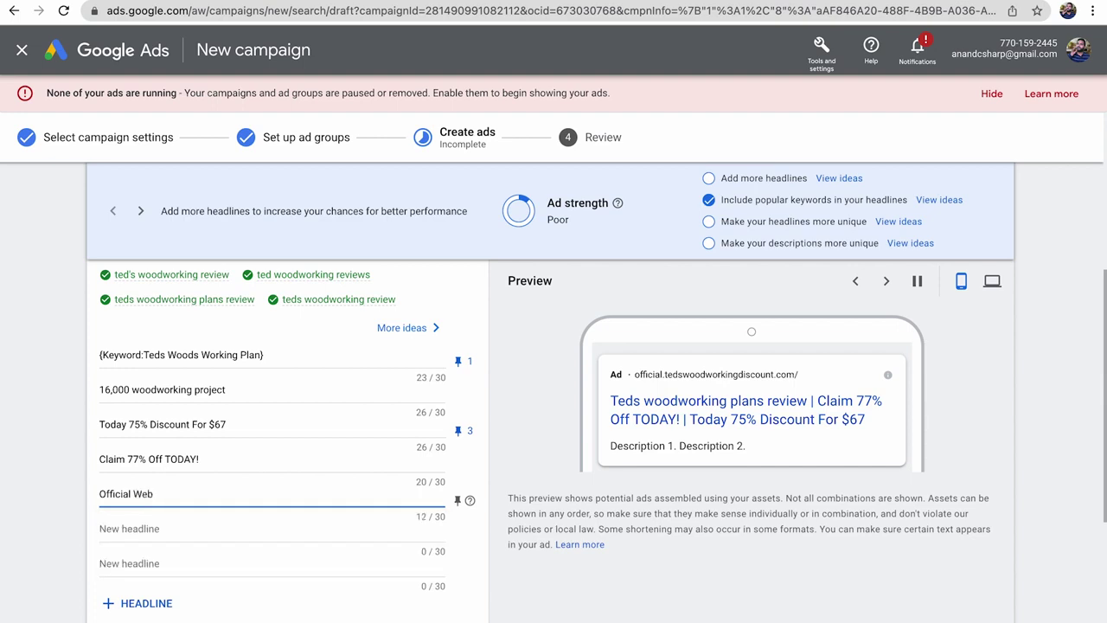
{"action": "type", "text": "ebsite"}
{"action": "left_click", "coordinate": [30, 492]}
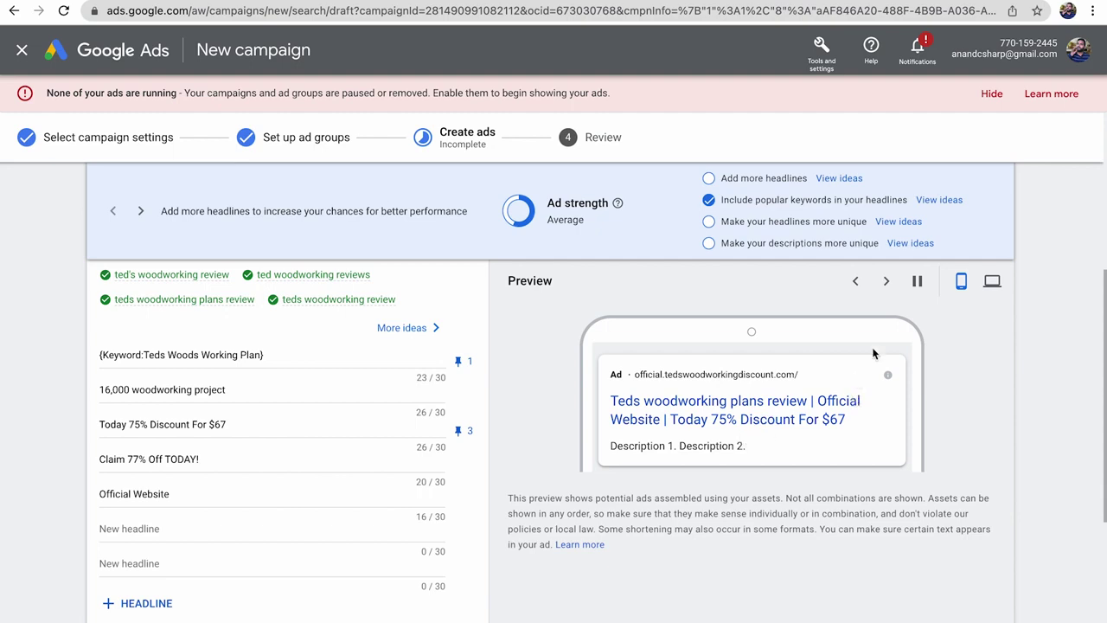
Step: Page through the ad preview to examine the different headline combinations
{"action": "left_click", "coordinate": [892, 282]}
{"action": "left_click", "coordinate": [892, 282]}
{"action": "left_click", "coordinate": [892, 282]}
{"action": "left_click", "coordinate": [892, 282]}
{"action": "left_click", "coordinate": [892, 282]}
{"action": "left_click", "coordinate": [857, 281]}
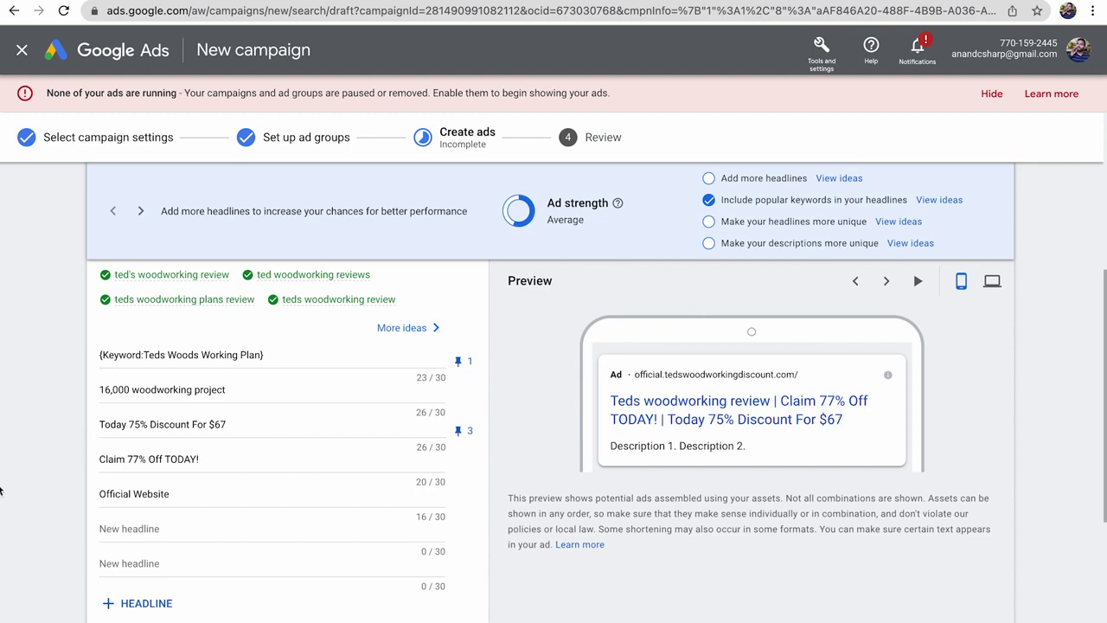
Step: Copy "To help you get started with Teds Woodworking we are offering a HUGE discount of 77% off." from Bing into the first description
{"action": "scroll", "coordinate": [542, 352], "scroll_direction": "down", "scroll_amount": 3}
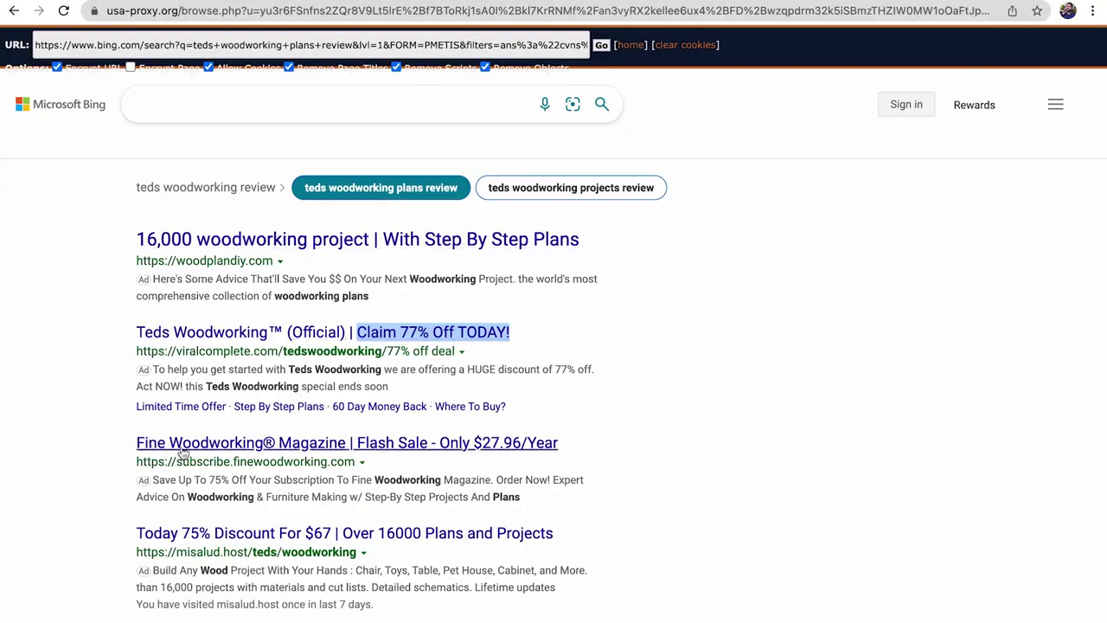
{"action": "left_click_drag", "start_coordinate": [154, 372], "coordinate": [596, 370]}
{"action": "key", "text": "ctrl+c"}
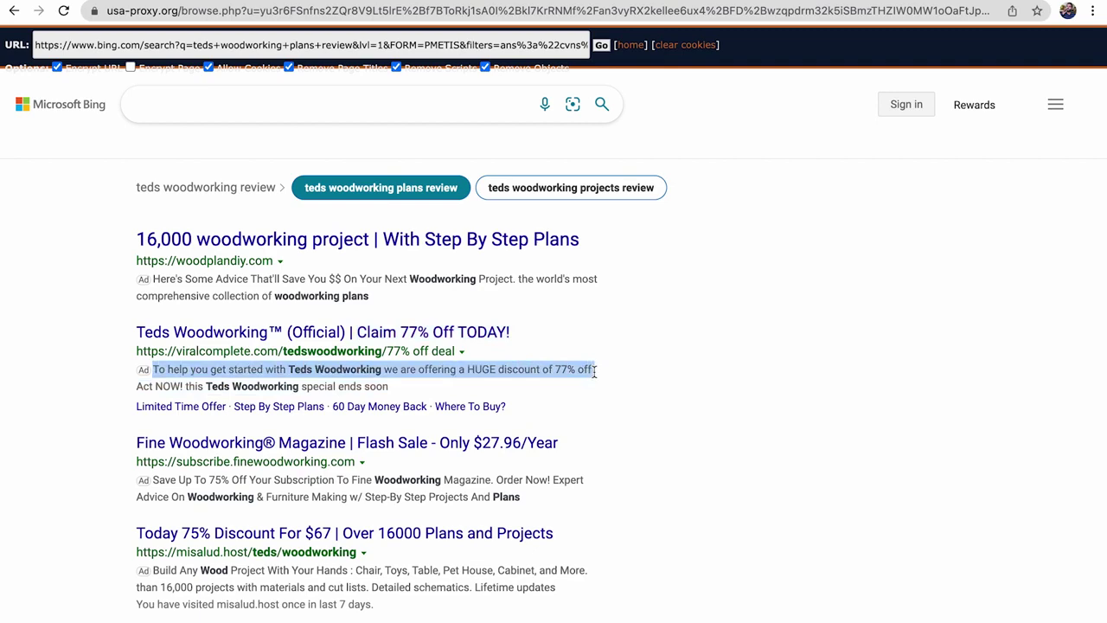
{"action": "key", "text": "ctrl+Tab"}
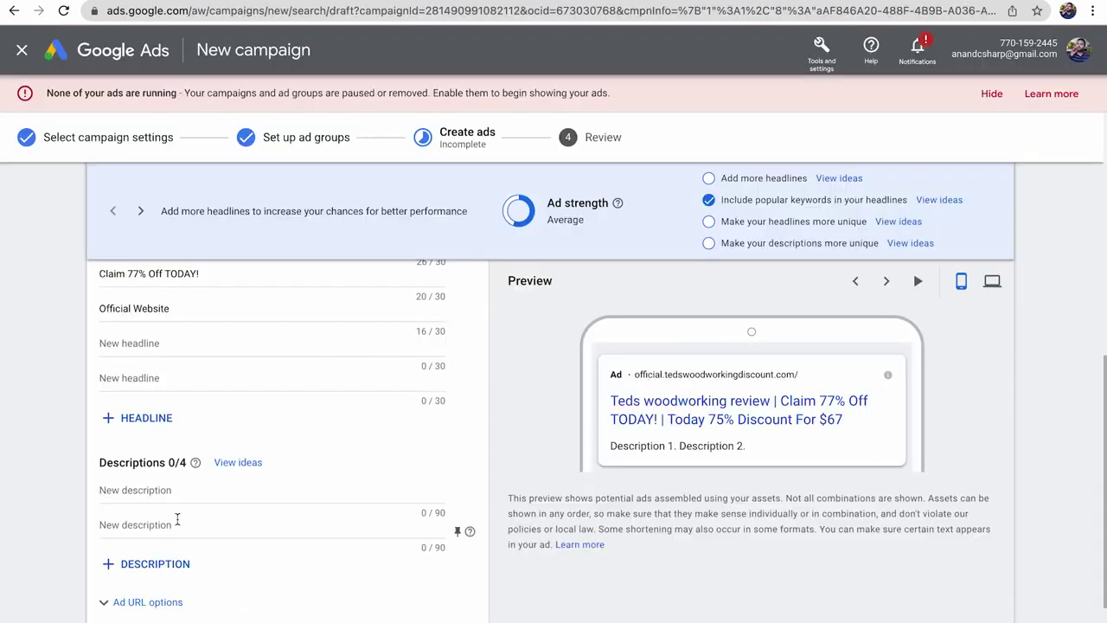
{"action": "left_click", "coordinate": [166, 491]}
{"action": "key", "text": "ctrl+v"}
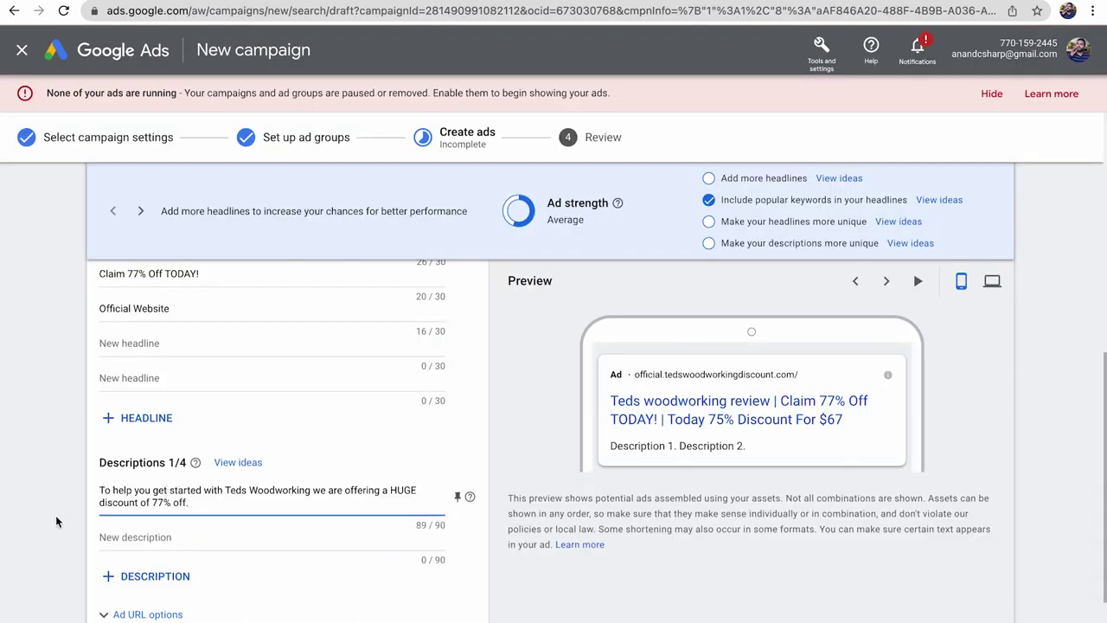
{"action": "left_click", "coordinate": [56, 522]}
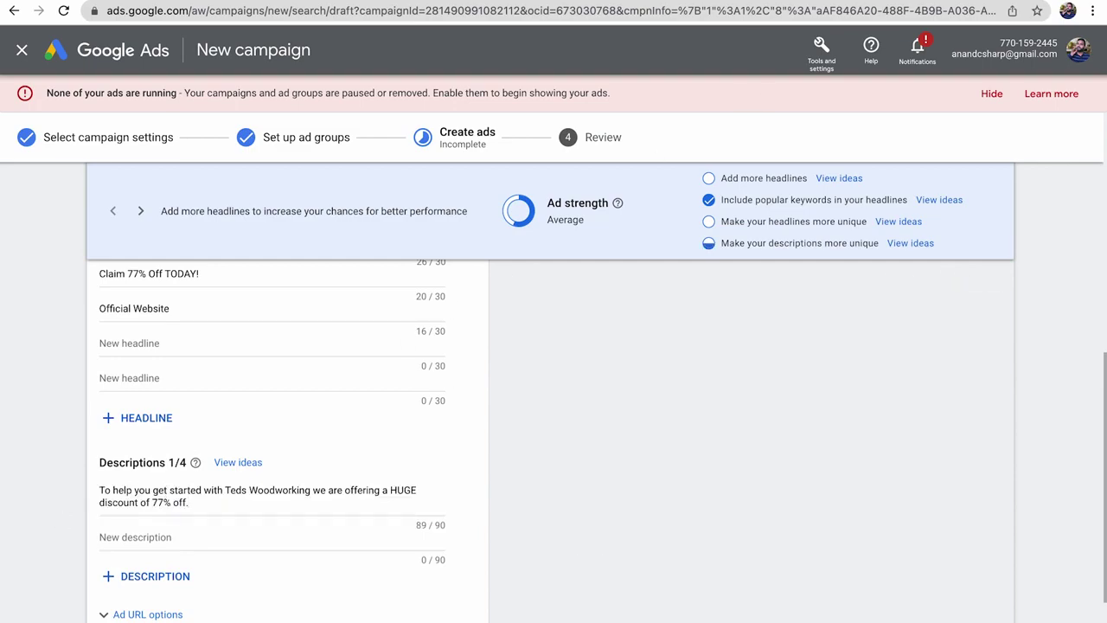
Step: Copy "Act NOW! this Teds Woodworking special ends soon" from the same Bing ad into the second description
{"action": "key", "text": "ctrl+shift+Tab"}
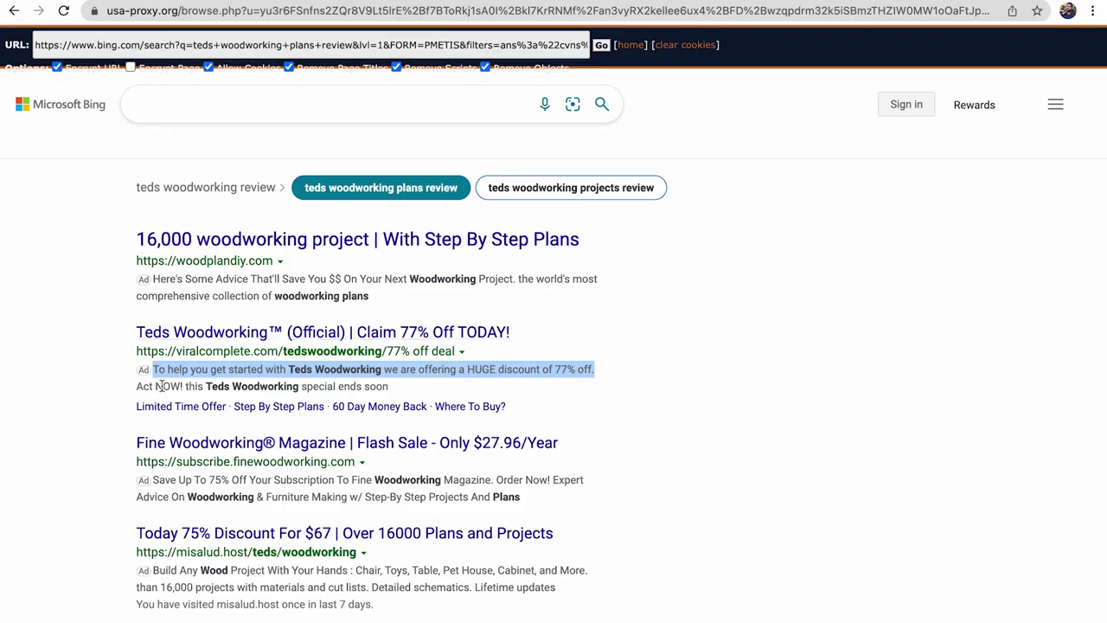
{"action": "left_click_drag", "start_coordinate": [138, 389], "coordinate": [389, 386]}
{"action": "key", "text": "ctrl+c"}
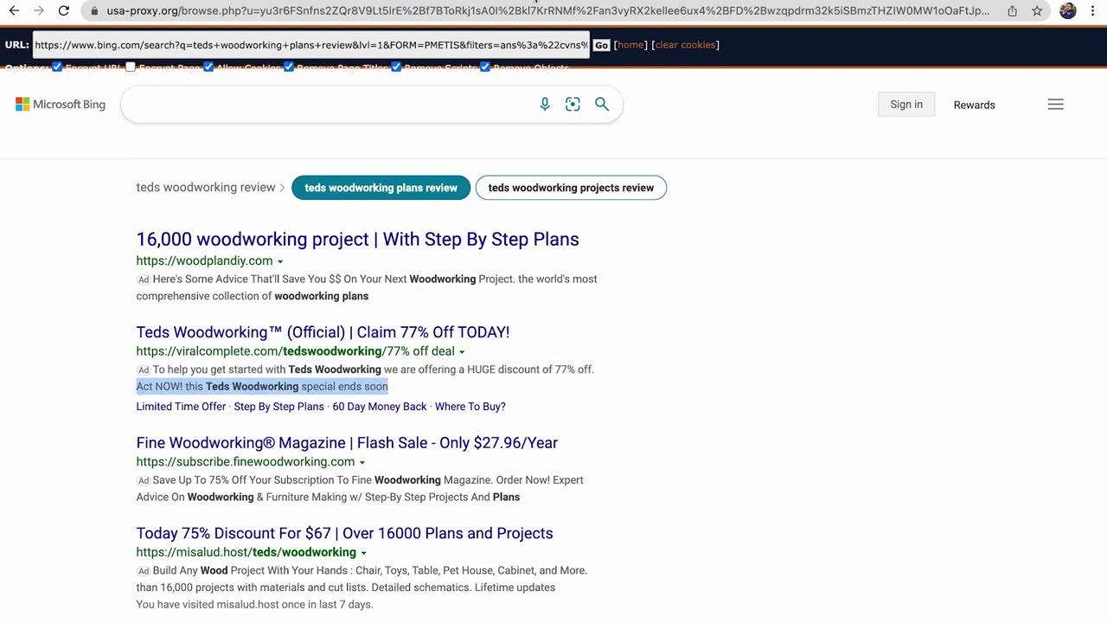
{"action": "key", "text": "ctrl+Tab"}
{"action": "key", "text": "ctrl+Tab"}
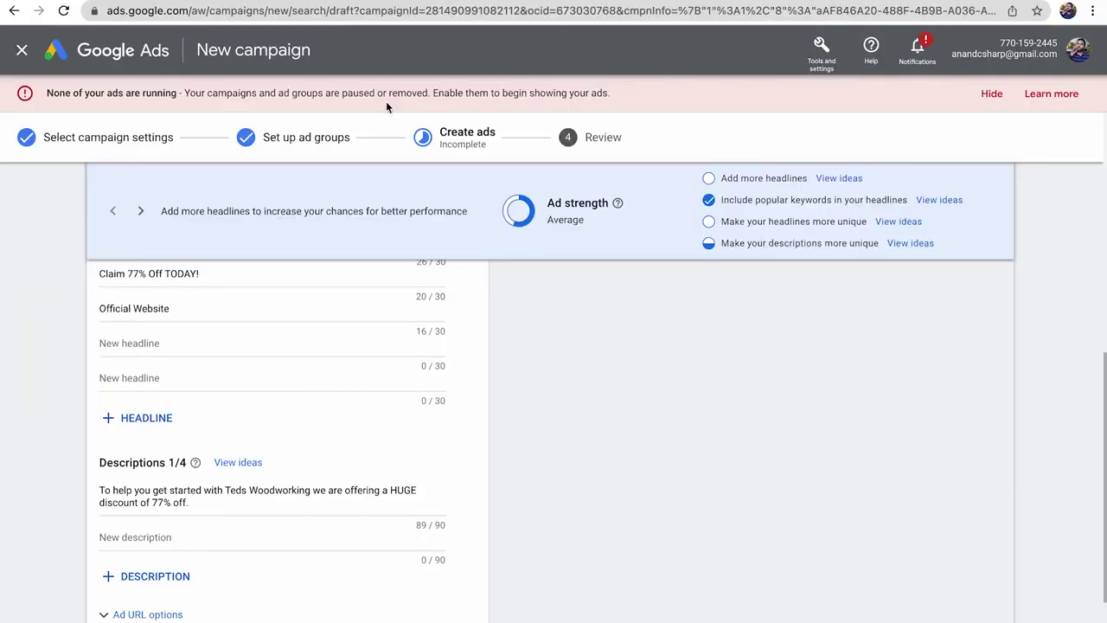
{"action": "left_click", "coordinate": [198, 534]}
{"action": "key", "text": "ctrl+v"}
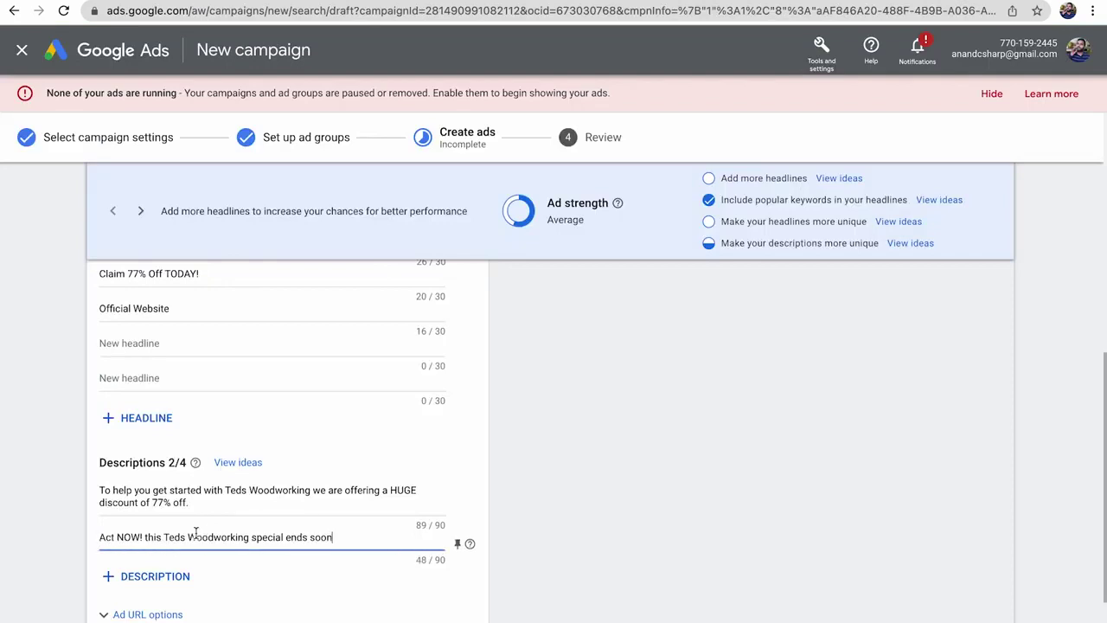
{"action": "left_click", "coordinate": [69, 540]}
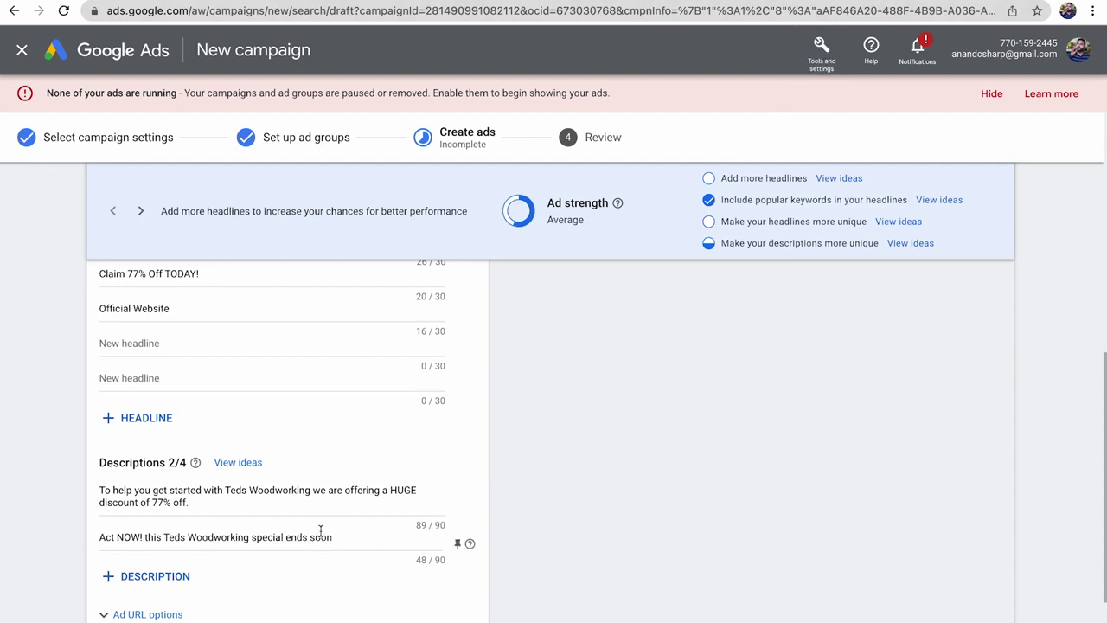
Step: Append ", Customer Review" to the end of the second description
{"action": "left_click", "coordinate": [353, 536]}
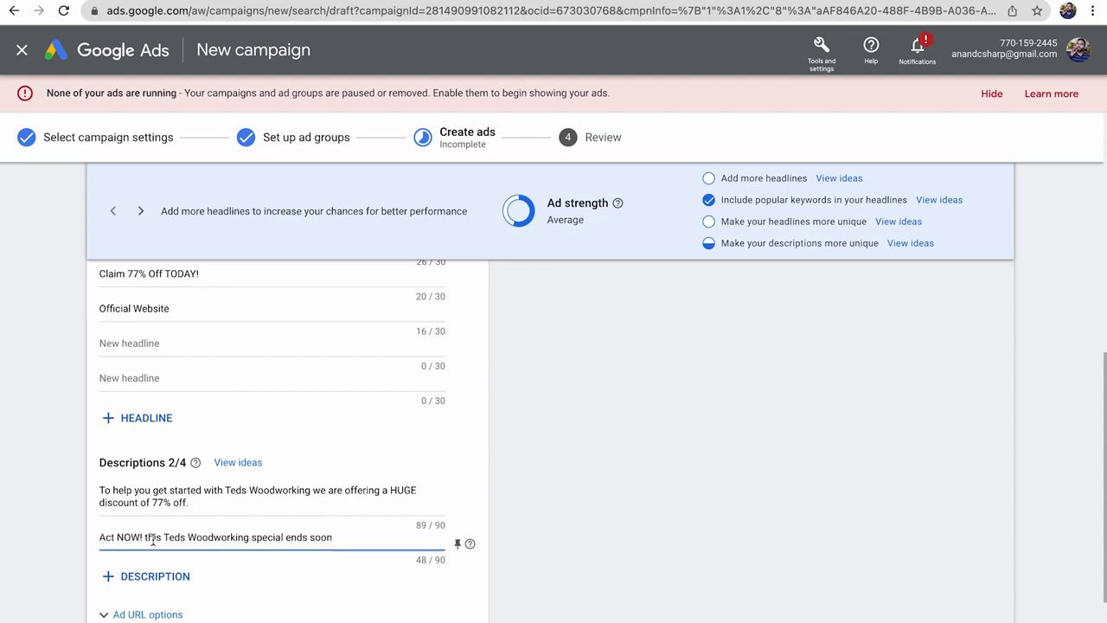
{"action": "type", "text": "| CO"}
{"action": "type", "text": "Customer Review"}
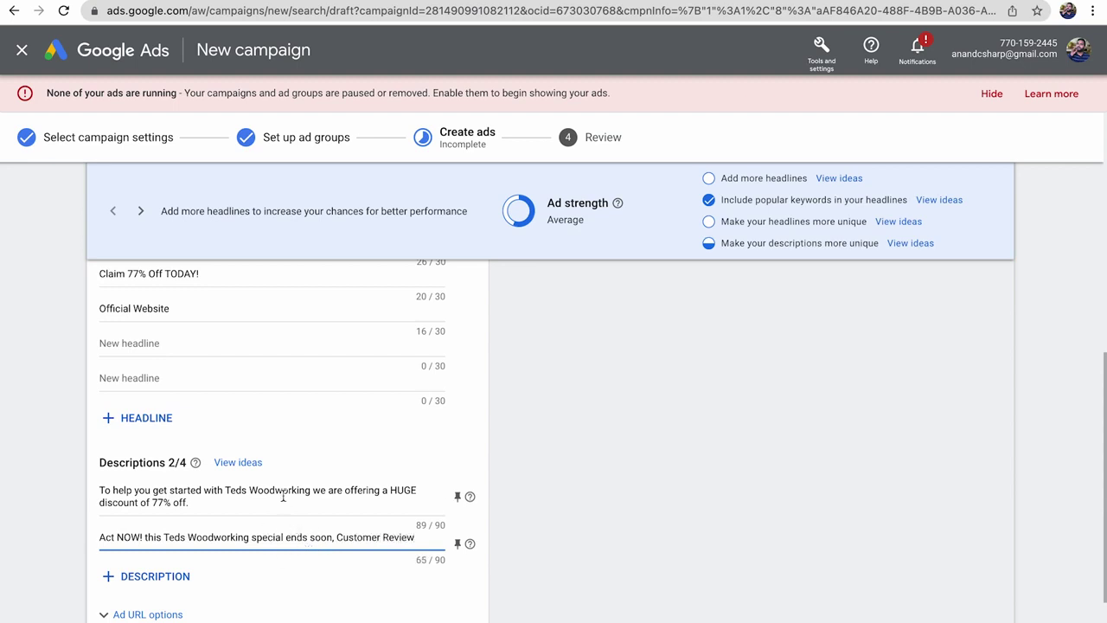
Step: Replace "Customer" with "Teds Woodworking" copied from the first description, so the second description ends in "Teds Woodworking Review"
{"action": "left_click_drag", "start_coordinate": [226, 491], "coordinate": [313, 492]}
{"action": "key", "text": "ctrl+c"}
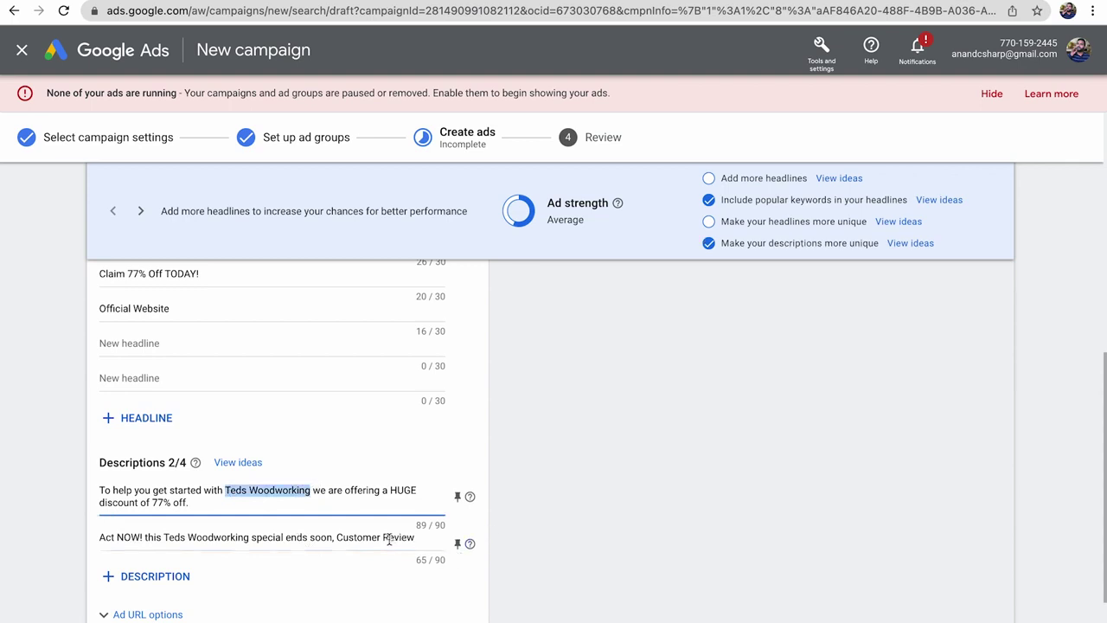
{"action": "double_click", "coordinate": [351, 536]}
{"action": "key", "text": "ctrl+v"}
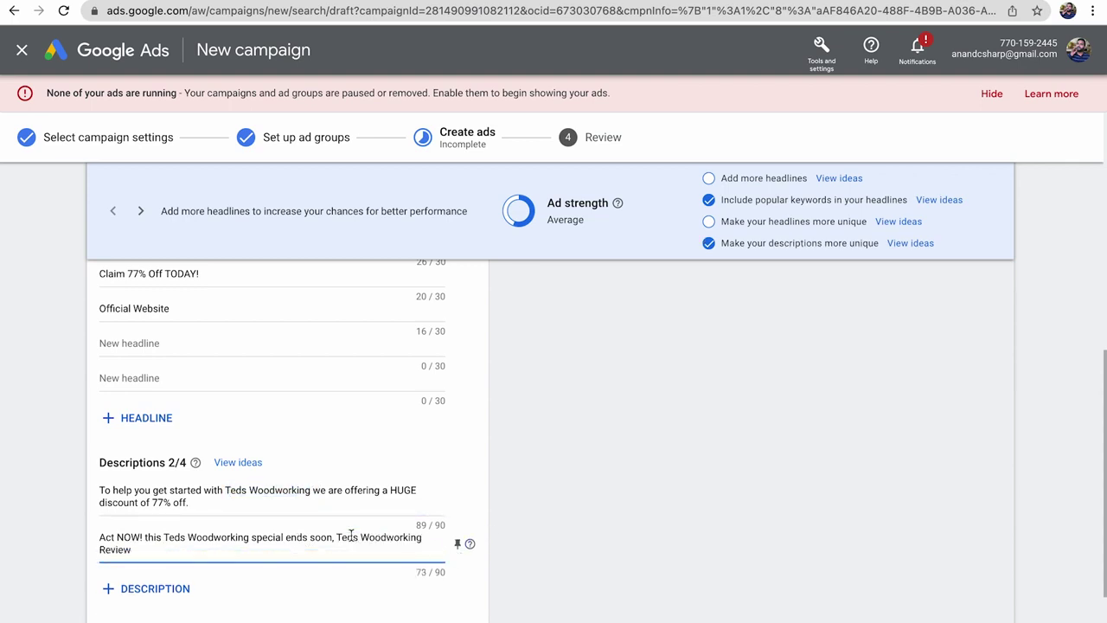
{"action": "left_click", "coordinate": [62, 561]}
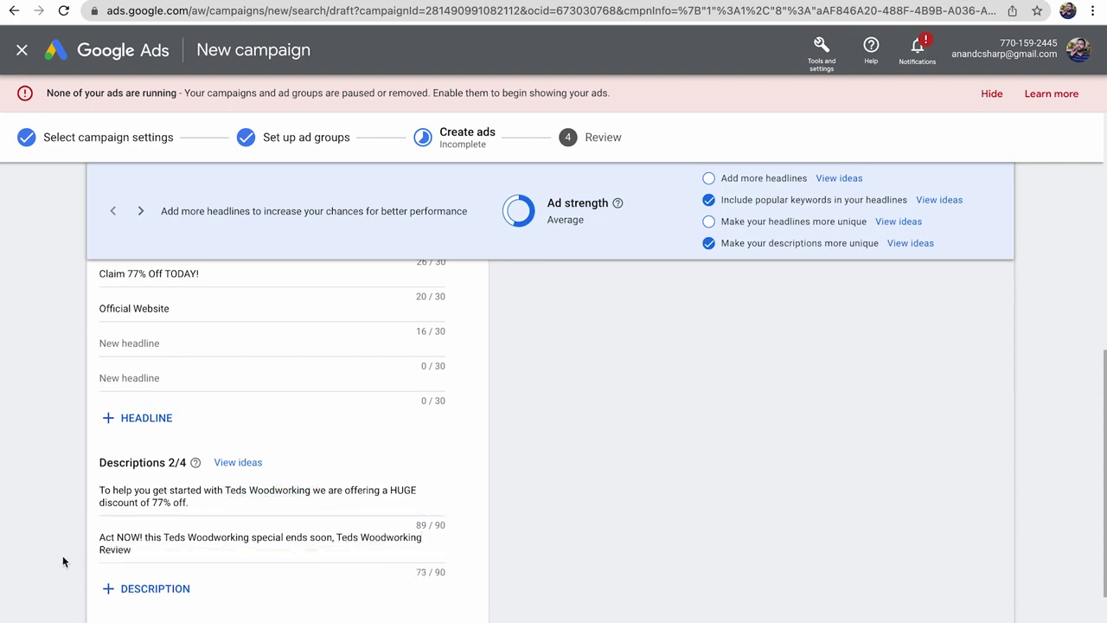
Step: Save the ad, continue to the campaign review and open the Create ads issue for fixing
{"action": "scroll", "coordinate": [63, 561], "scroll_direction": "down", "scroll_amount": 3}
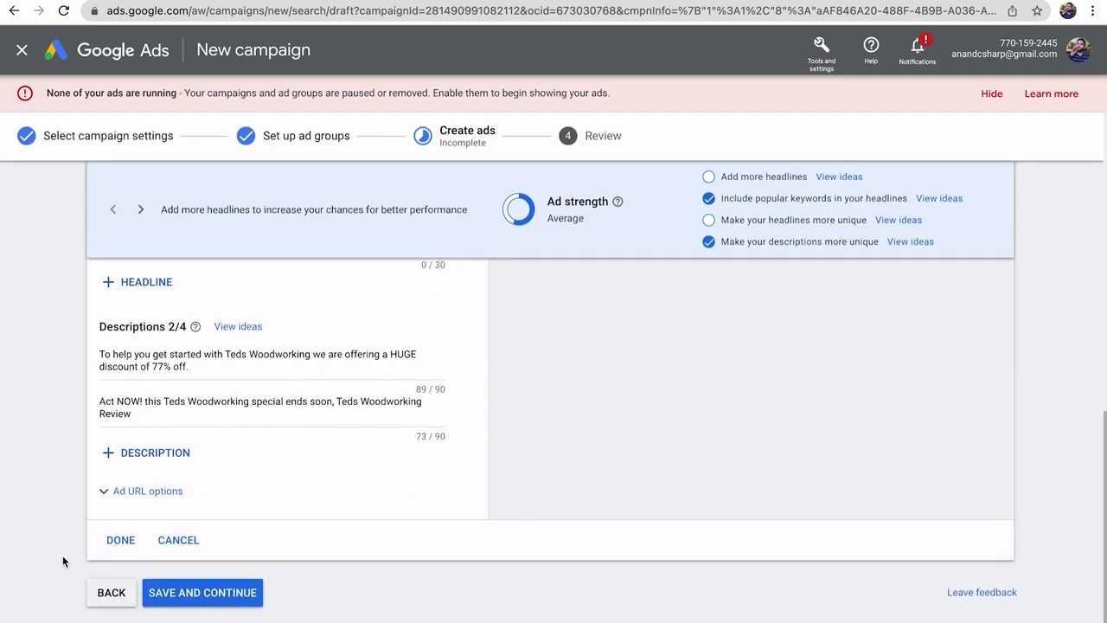
{"action": "left_click", "coordinate": [113, 490]}
{"action": "left_click", "coordinate": [110, 490]}
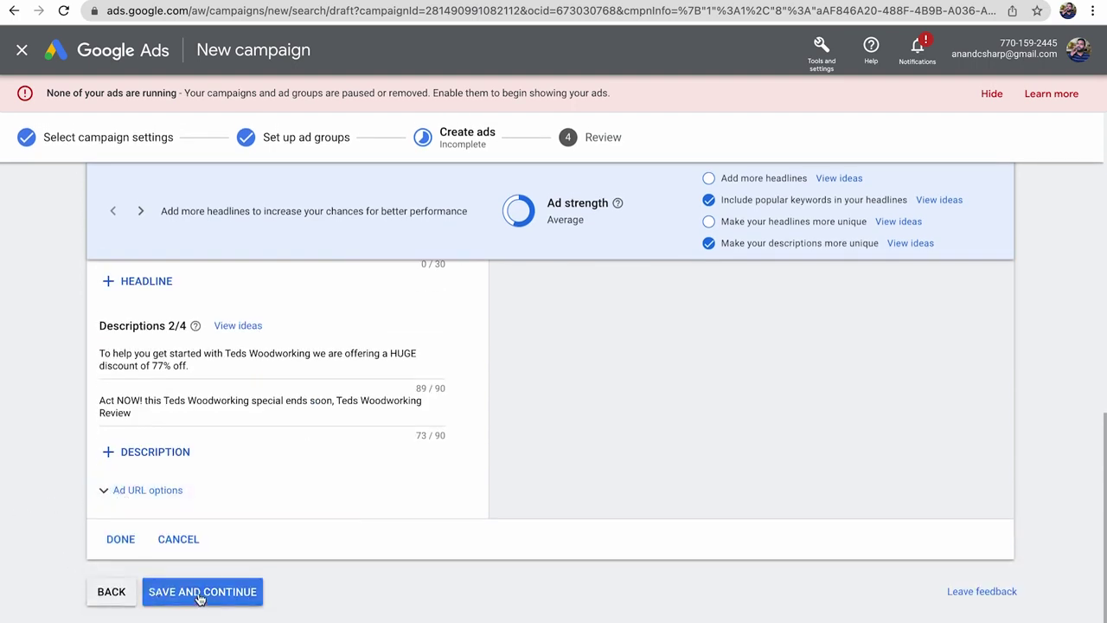
{"action": "left_click", "coordinate": [200, 595]}
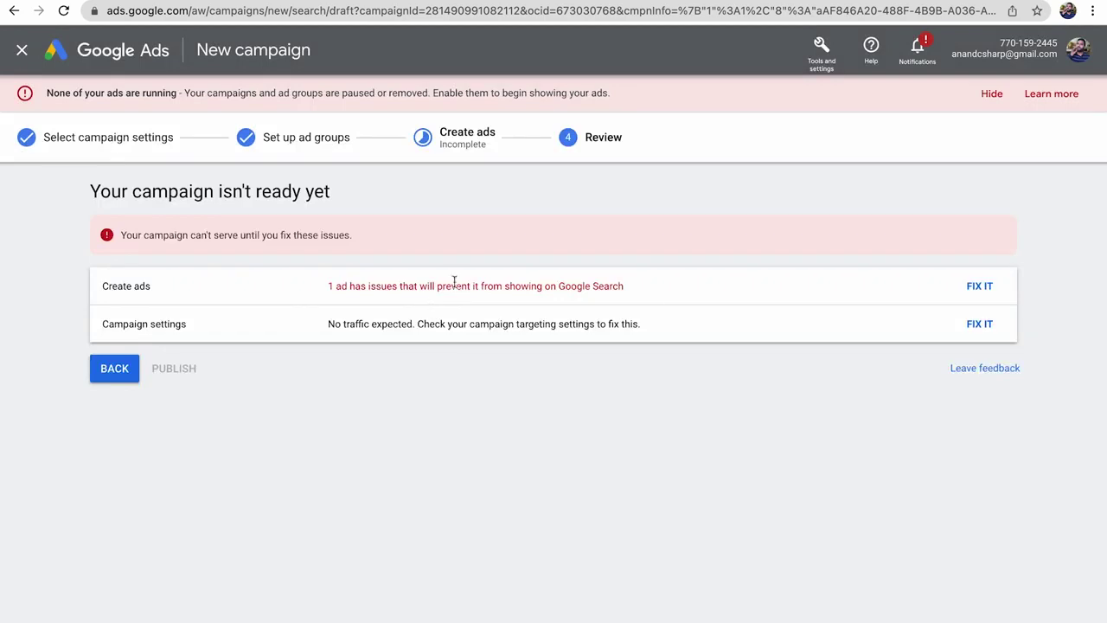
{"action": "left_click", "coordinate": [983, 287]}
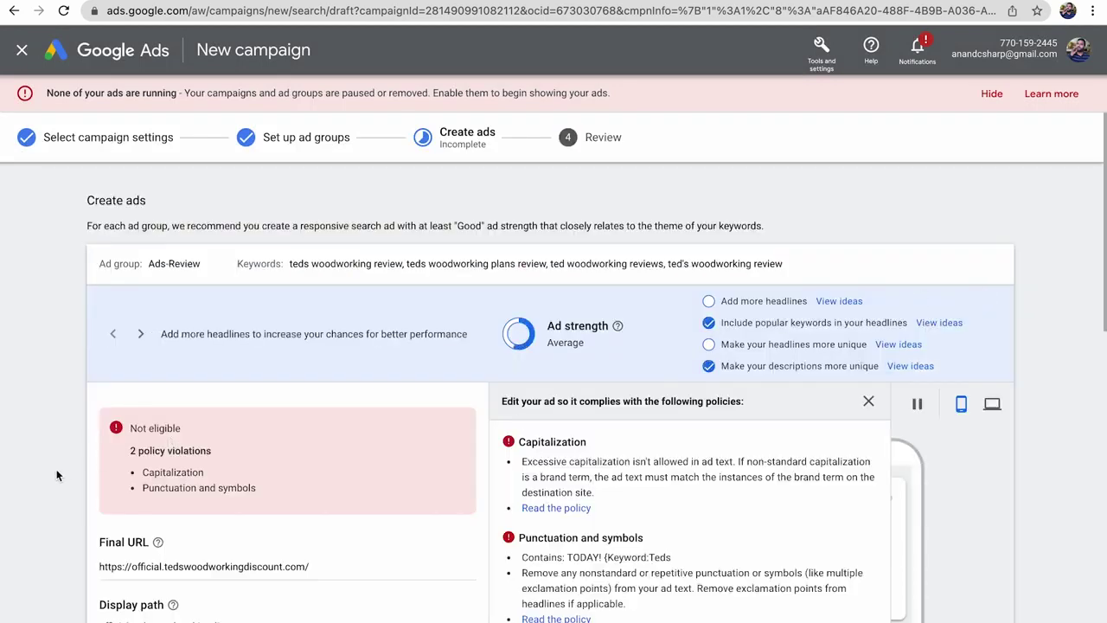
Step: Change the ad's two display path fields to lowercase "discount" and "offer"
{"action": "scroll", "coordinate": [340, 489], "scroll_direction": "down", "scroll_amount": 5}
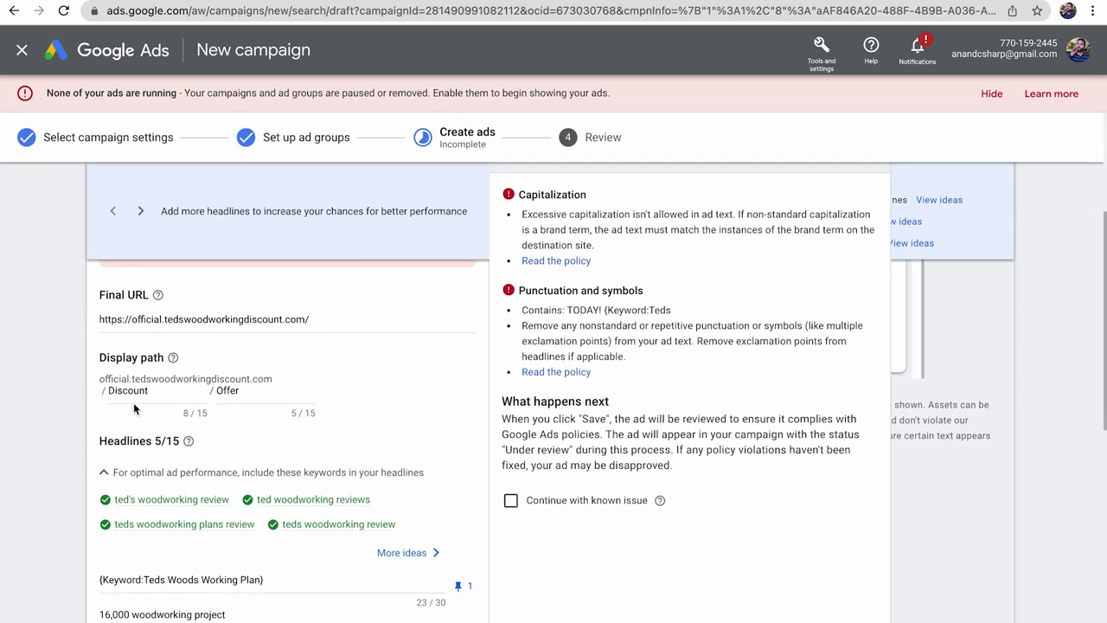
{"action": "left_click", "coordinate": [114, 391]}
{"action": "key", "text": "BackSpace"}
{"action": "type", "text": "s"}
{"action": "mouse_move", "coordinate": [134, 507]}
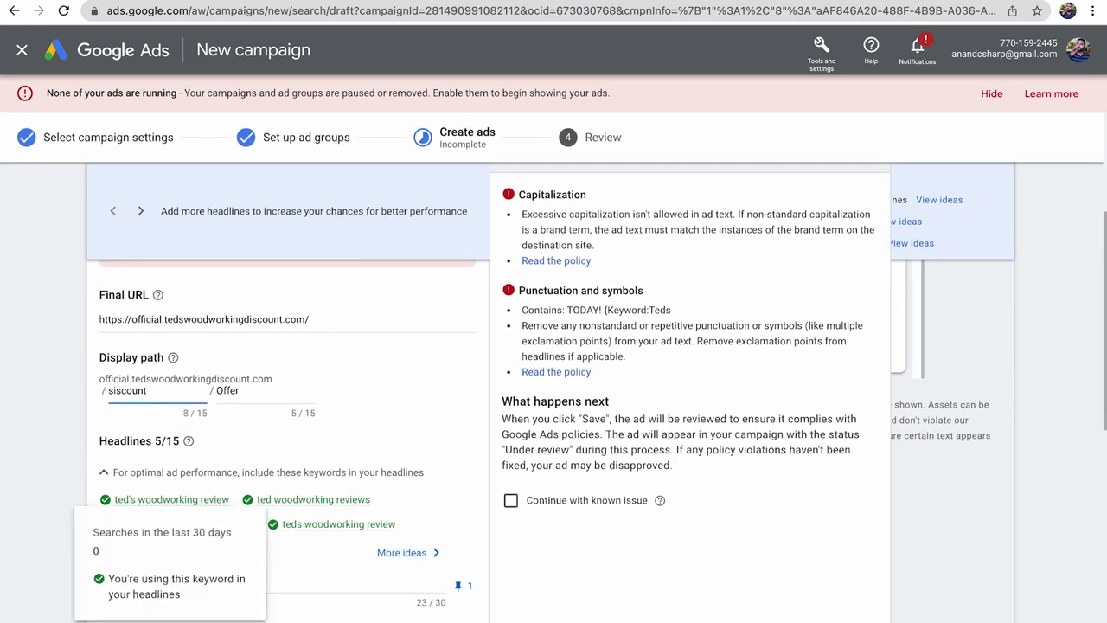
{"action": "key", "text": "BackSpace"}
{"action": "type", "text": "d"}
{"action": "left_click", "coordinate": [217, 390]}
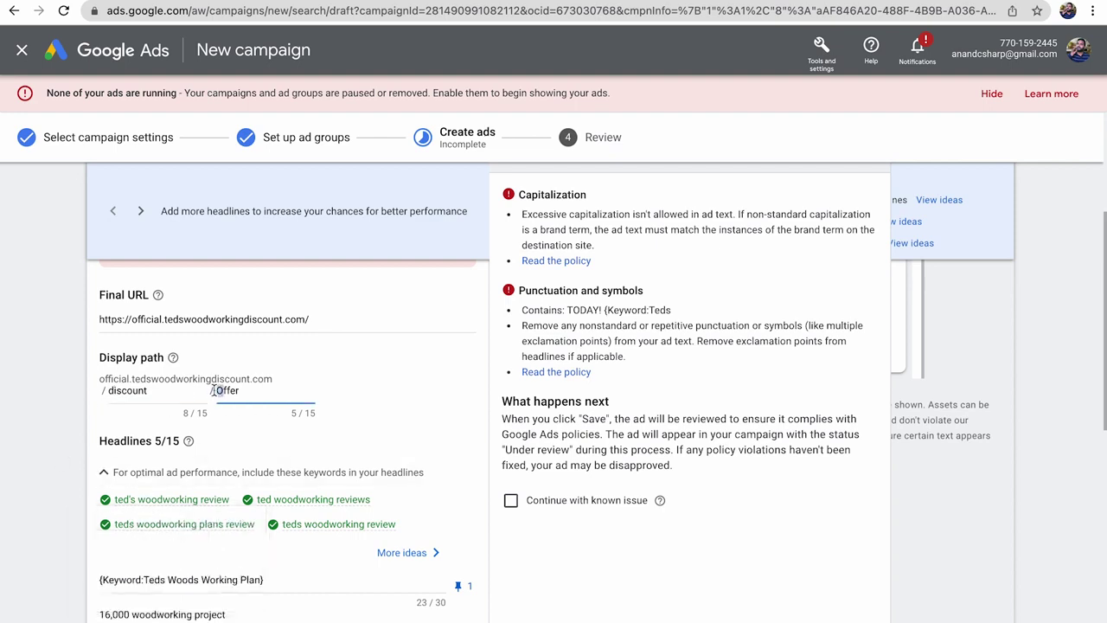
{"action": "type", "text": "o"}
{"action": "left_click", "coordinate": [24, 425]}
{"action": "scroll", "coordinate": [24, 425], "scroll_direction": "down", "scroll_amount": 1}
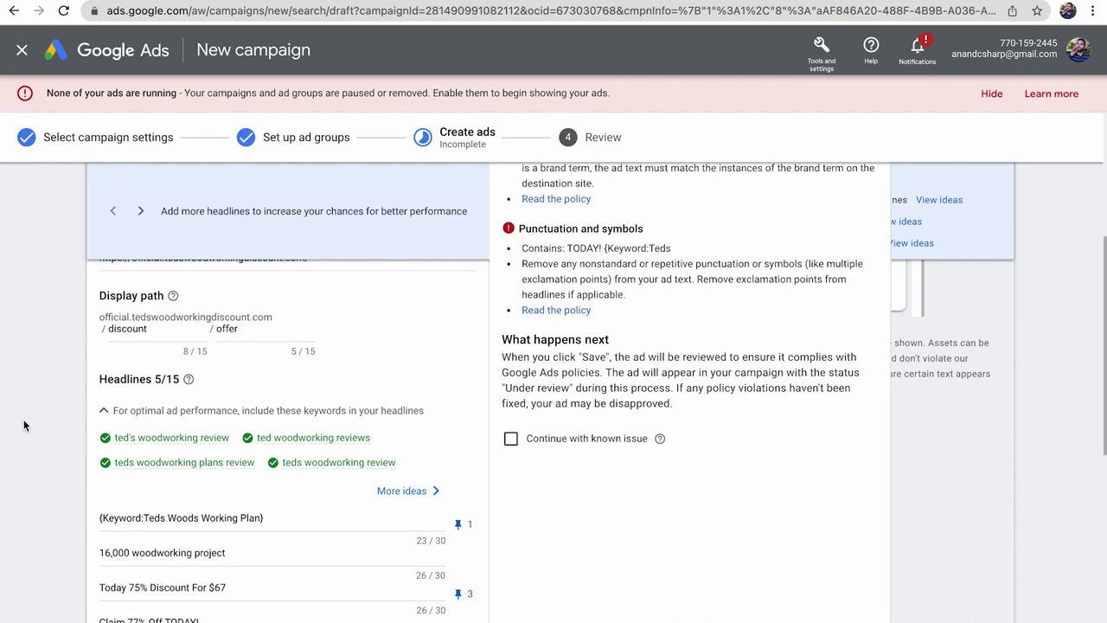
Step: Change the fourth headline to "Claim 77% Off Today!" and save the ad
{"action": "scroll", "coordinate": [24, 425], "scroll_direction": "down", "scroll_amount": 3}
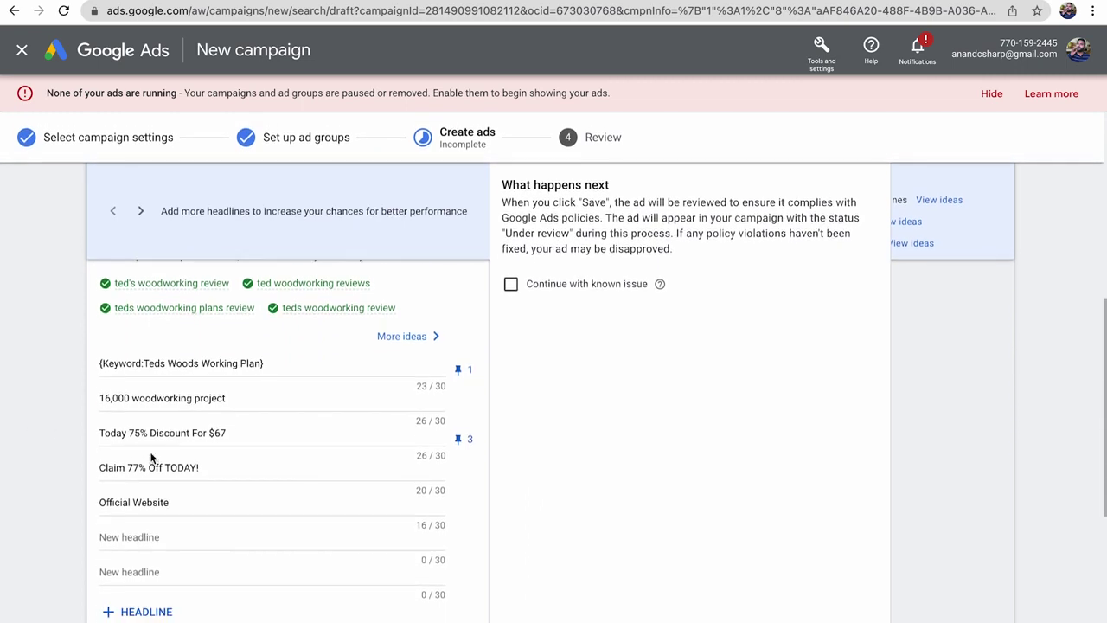
{"action": "left_click_drag", "start_coordinate": [162, 469], "coordinate": [187, 469]}
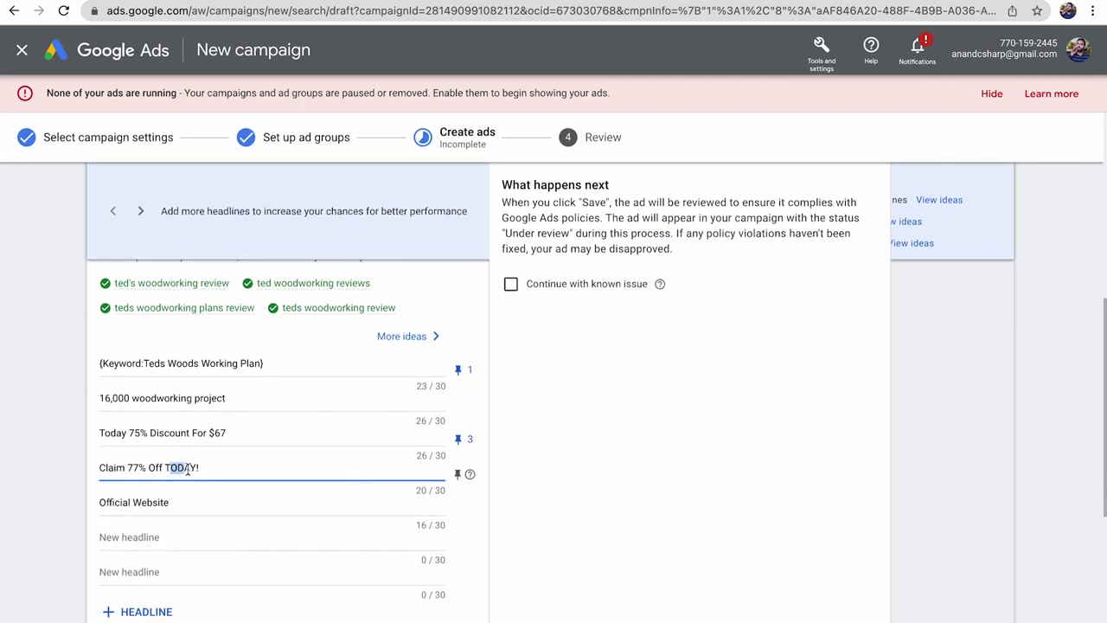
{"action": "type", "text": "day"}
{"action": "type", "text": "o"}
{"action": "left_click", "coordinate": [54, 467]}
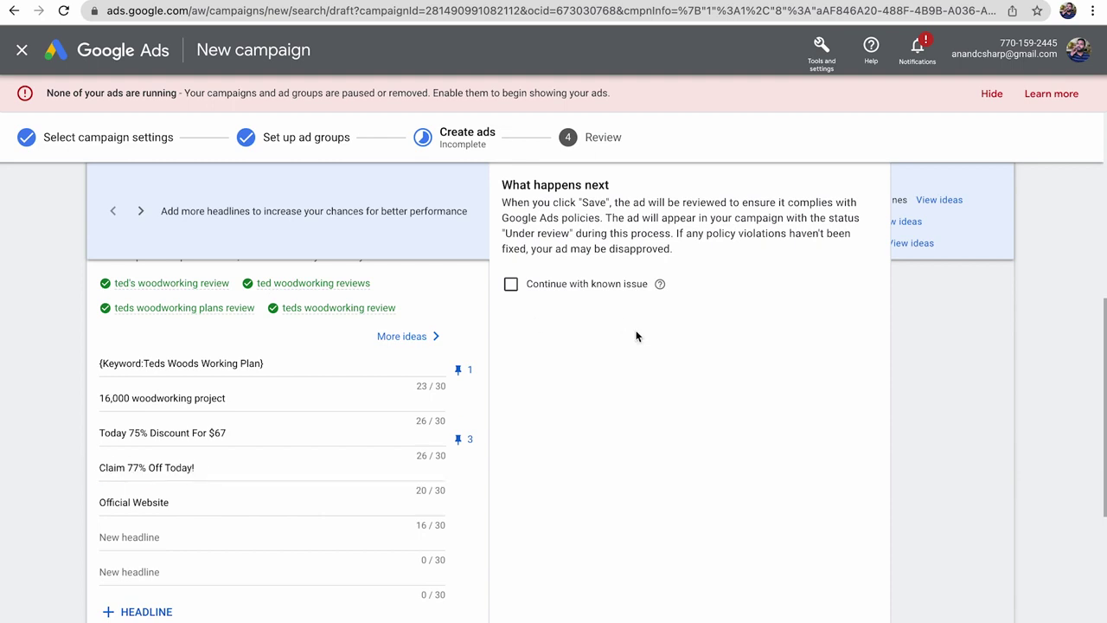
{"action": "scroll", "coordinate": [637, 336], "scroll_direction": "down", "scroll_amount": 3}
{"action": "scroll", "coordinate": [636, 336], "scroll_direction": "down", "scroll_amount": 2}
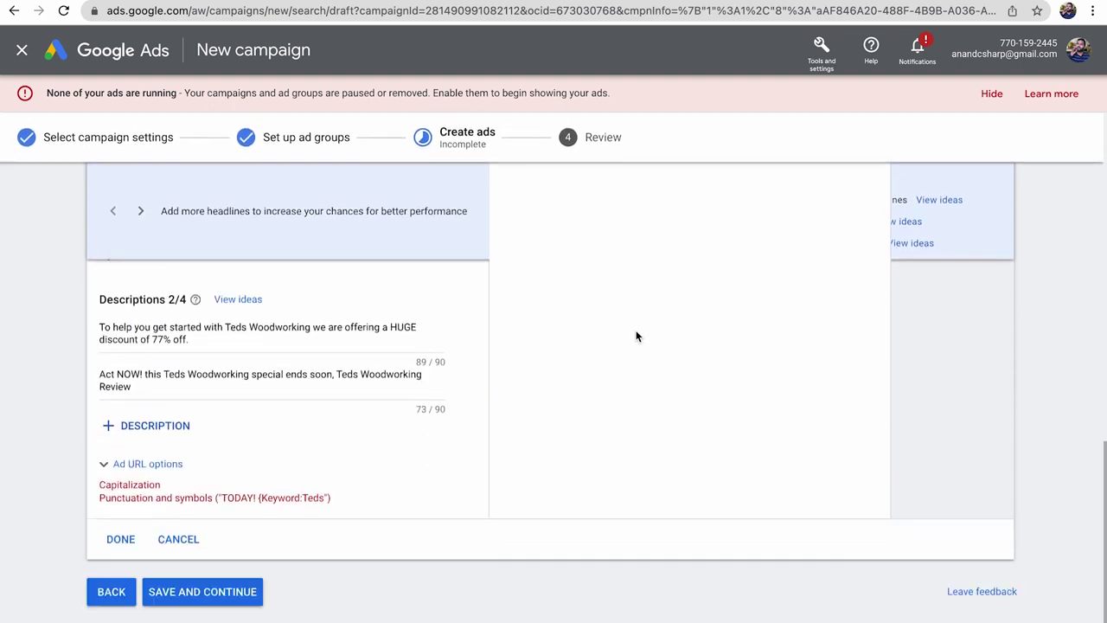
{"action": "left_click", "coordinate": [188, 596]}
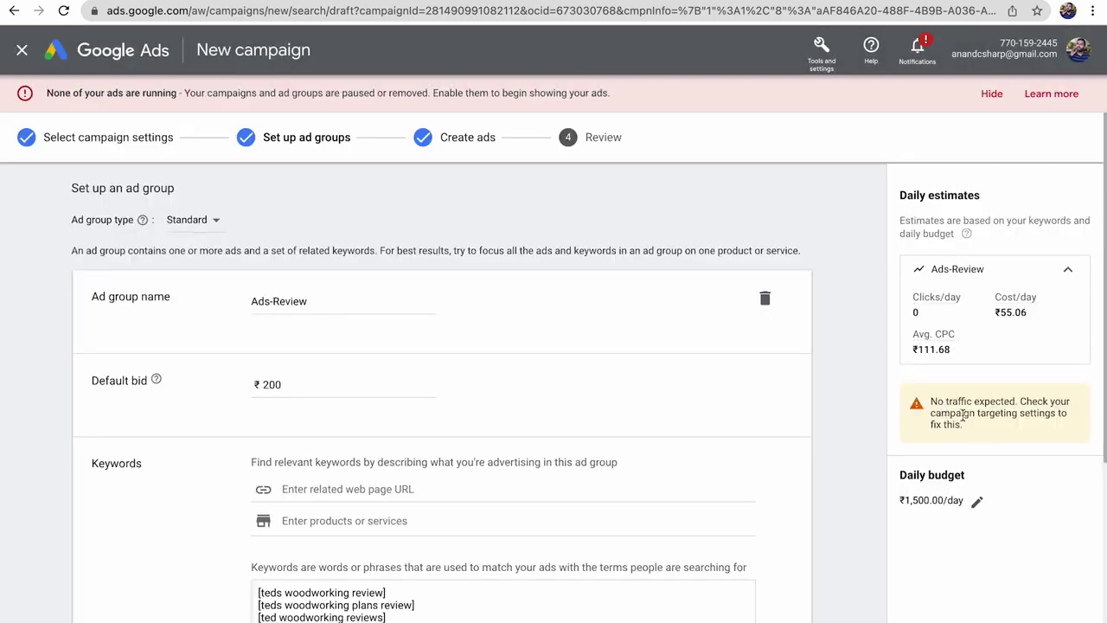
Step: Check the traffic warning beside the Ads-Review ad group's daily estimates, look over its keywords, and save the ad group
{"action": "left_click_drag", "start_coordinate": [932, 402], "coordinate": [963, 427]}
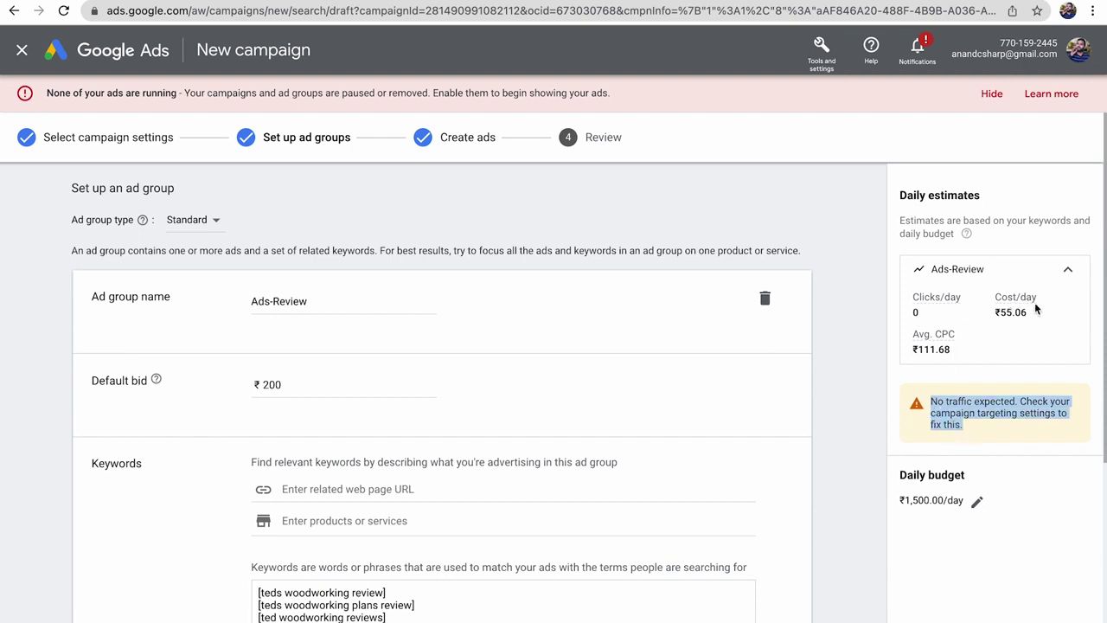
{"action": "mouse_move", "coordinate": [1028, 301]}
{"action": "left_click", "coordinate": [880, 470]}
{"action": "scroll", "coordinate": [881, 469], "scroll_direction": "down", "scroll_amount": 1}
{"action": "scroll", "coordinate": [881, 468], "scroll_direction": "down", "scroll_amount": 4}
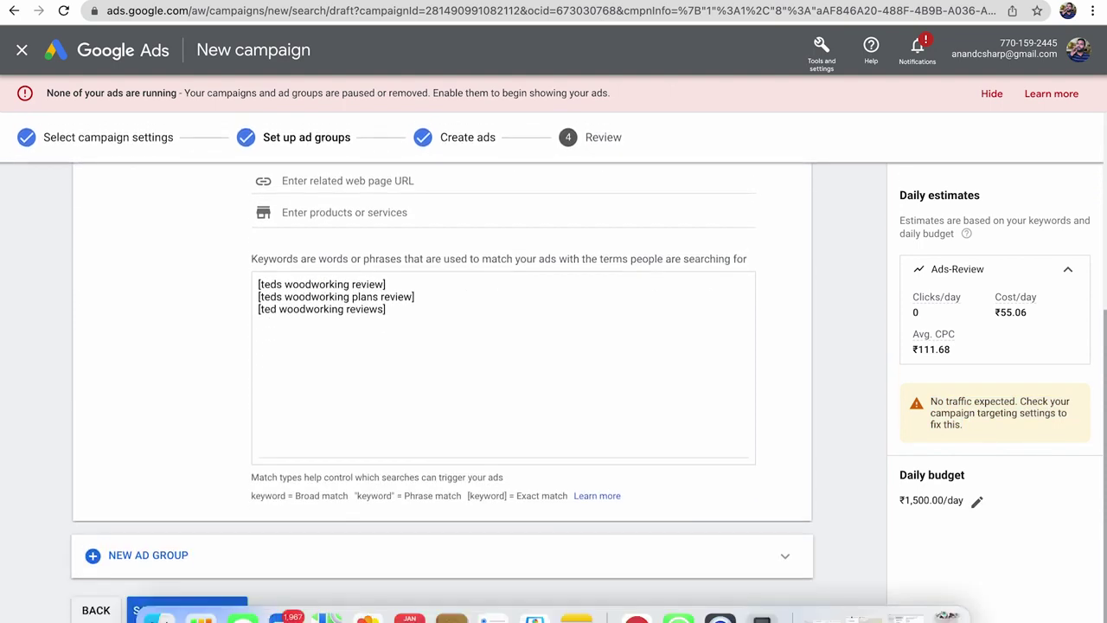
{"action": "left_click", "coordinate": [173, 613]}
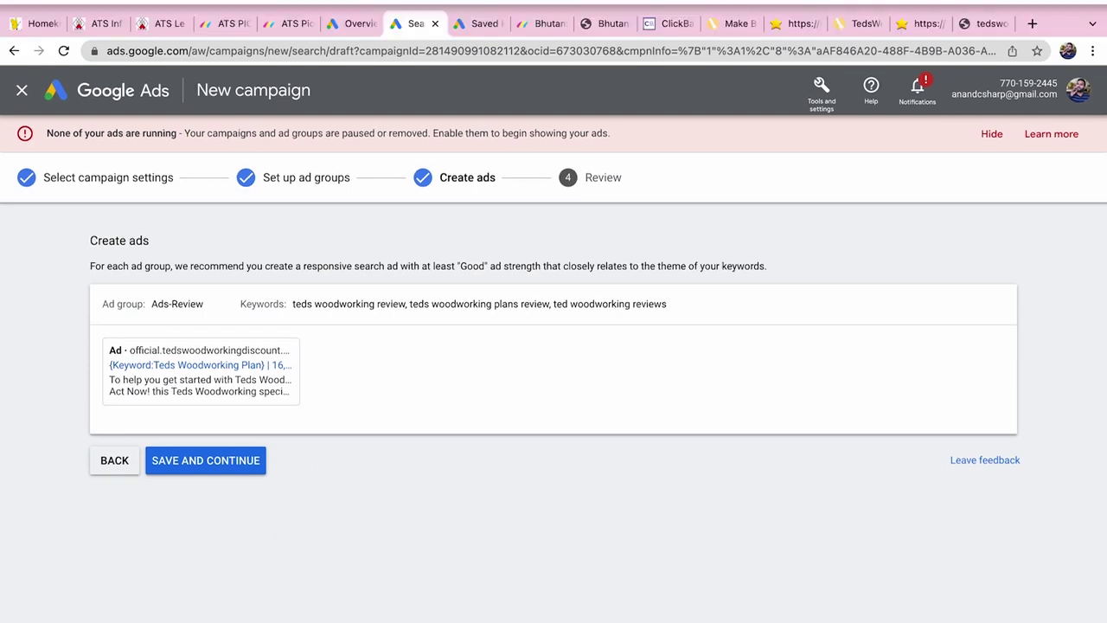
Step: Save the ads stage, continue to the review and publish the campaign with the remaining campaign settings issue
{"action": "mouse_move", "coordinate": [373, 291]}
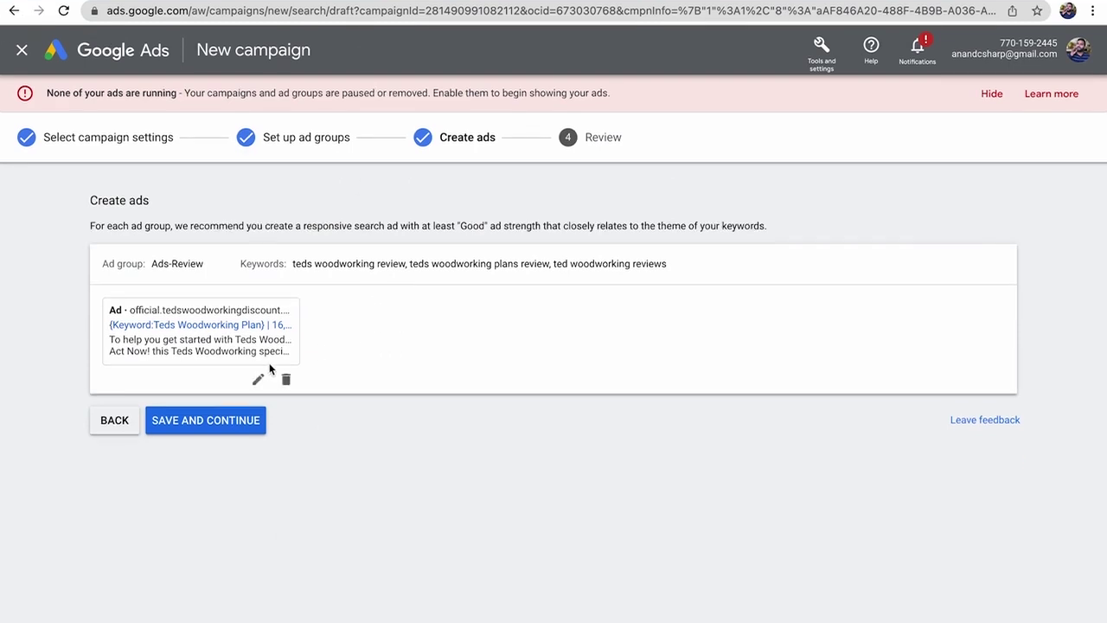
{"action": "left_click", "coordinate": [213, 421]}
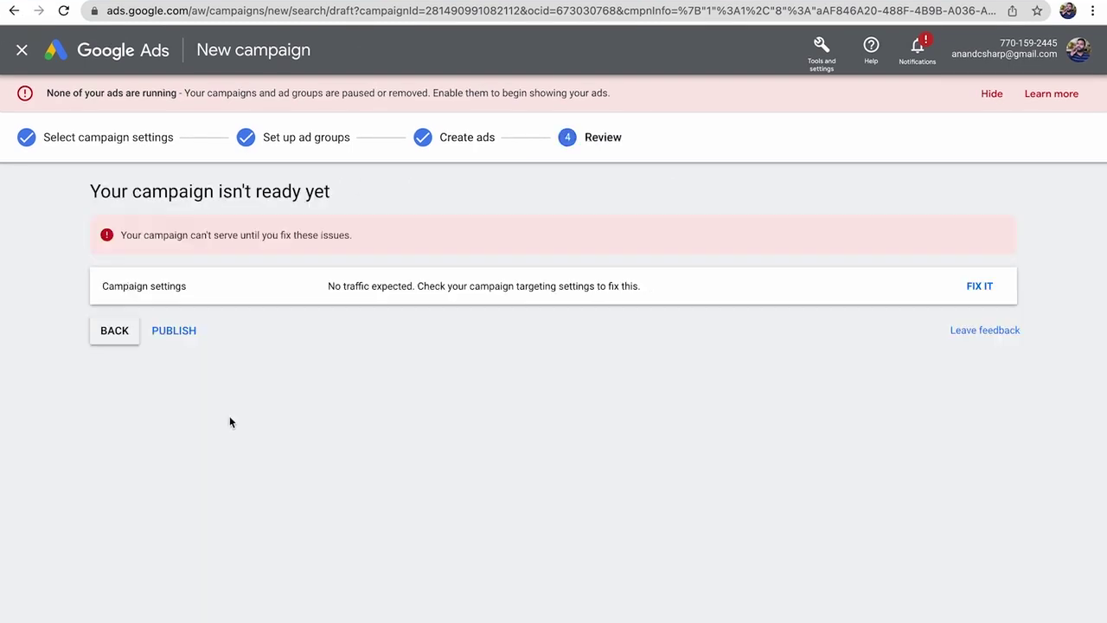
{"action": "left_click", "coordinate": [180, 331]}
{"action": "left_click", "coordinate": [668, 417]}
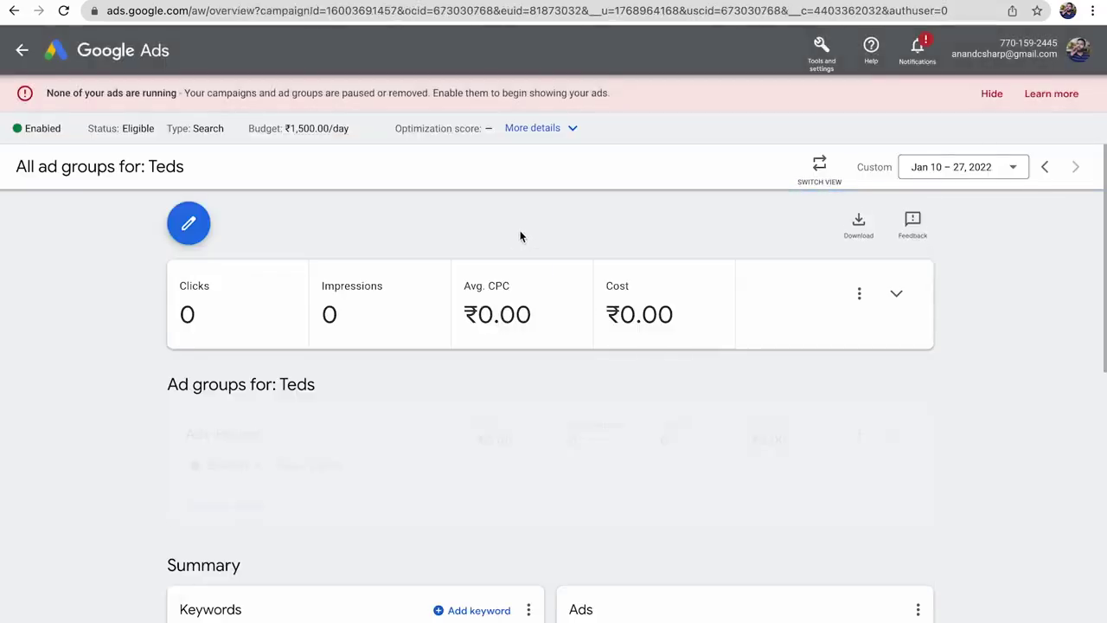
Step: Examine the published Teds campaign's keyword and ad summaries, and close the account list over the other account's overview
{"action": "scroll", "coordinate": [100, 444], "scroll_direction": "down", "scroll_amount": 1}
{"action": "scroll", "coordinate": [100, 445], "scroll_direction": "down", "scroll_amount": 3}
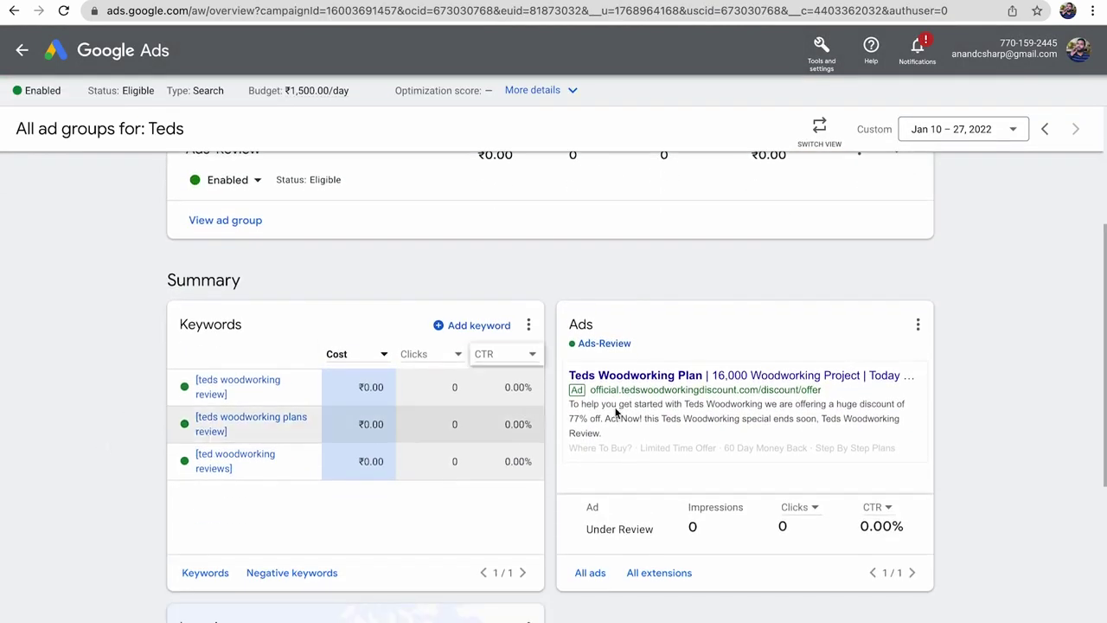
{"action": "mouse_move", "coordinate": [702, 421]}
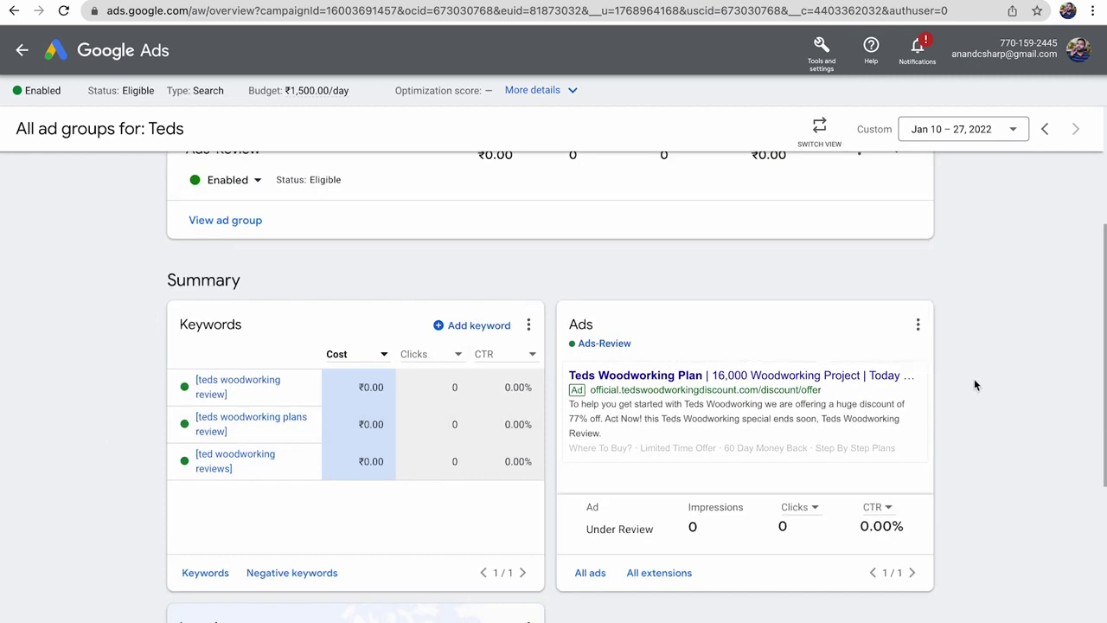
{"action": "scroll", "coordinate": [976, 384], "scroll_direction": "up", "scroll_amount": 3}
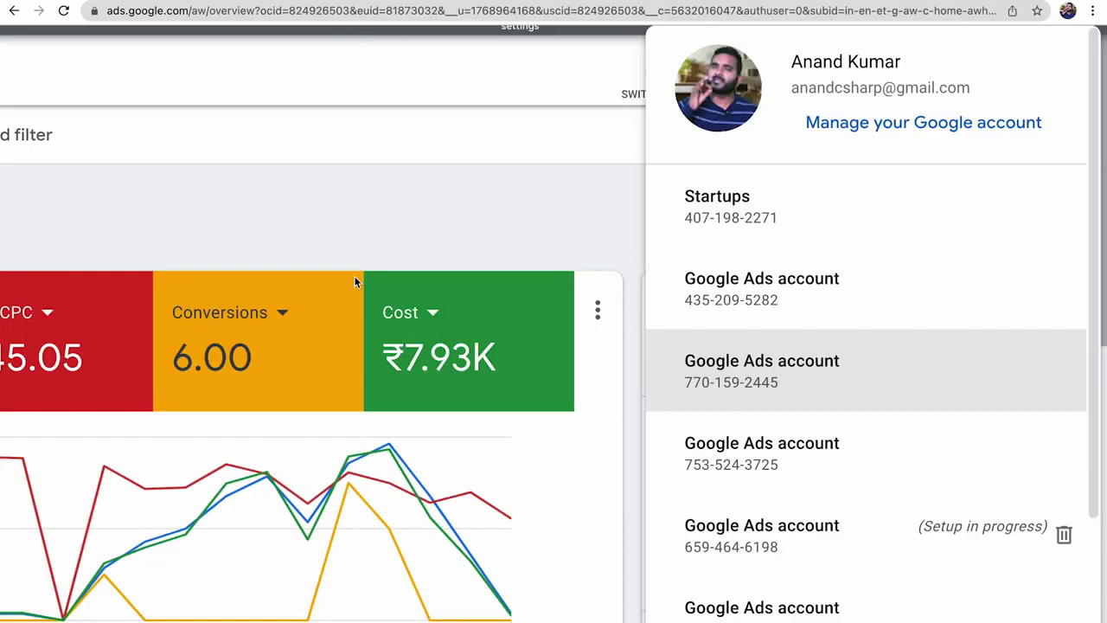
{"action": "left_click", "coordinate": [490, 157]}
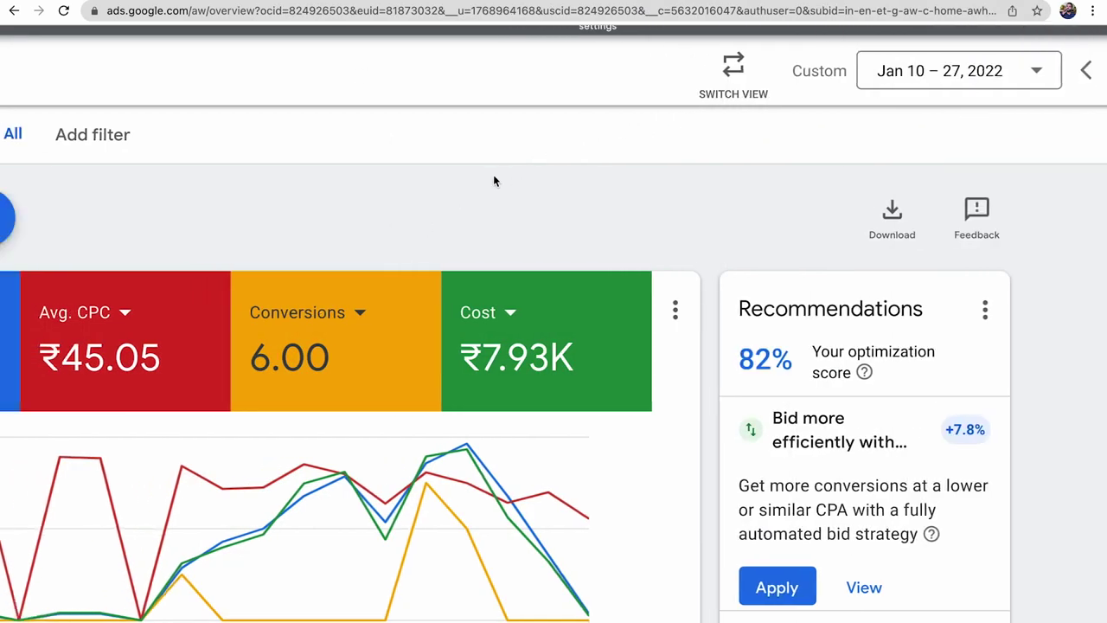